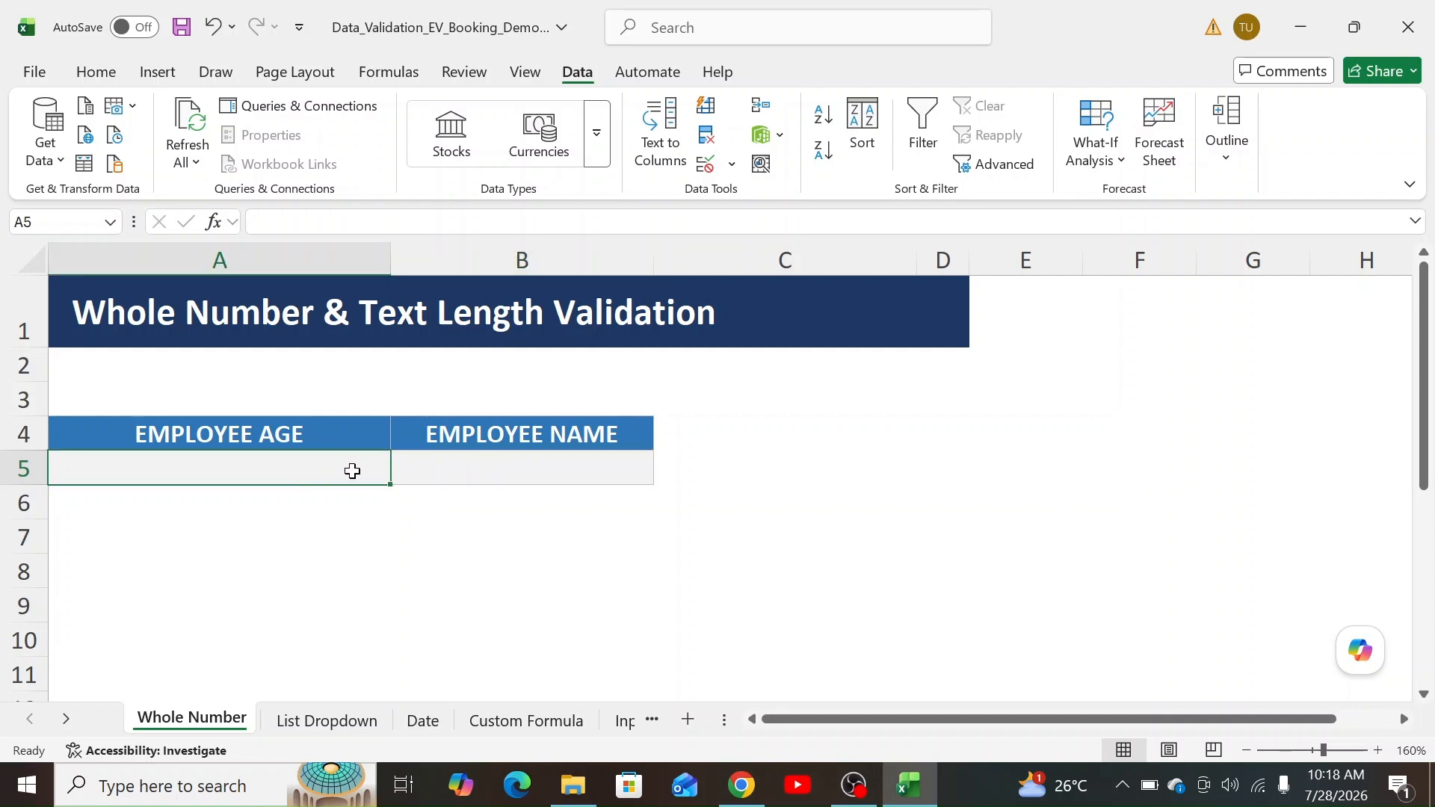
# Step: Try the ages 1 and 100 in Employee Age cell A5, and clear the cell
pyautogui.write('1')
pyautogui.press('Return')
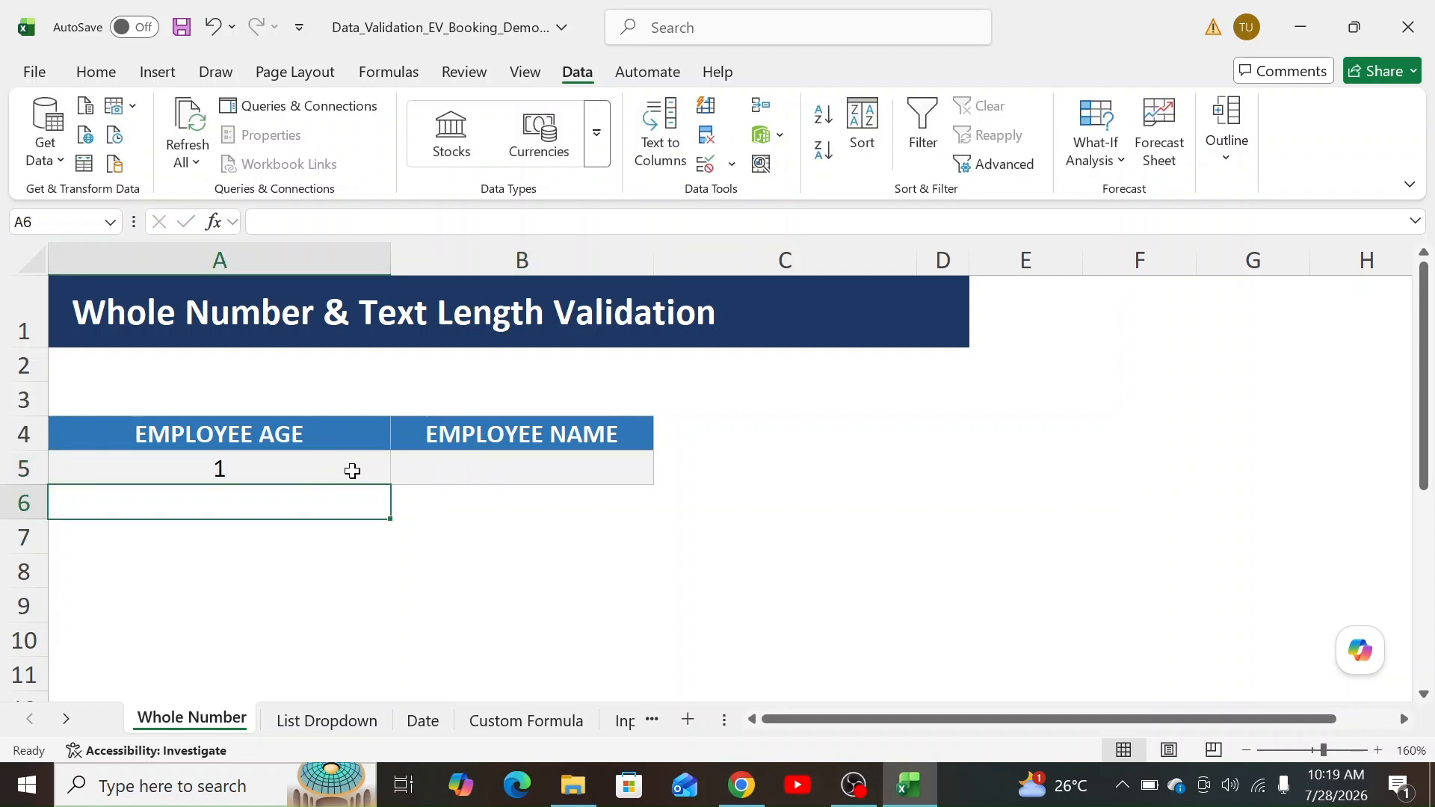
pyautogui.click(352, 471)
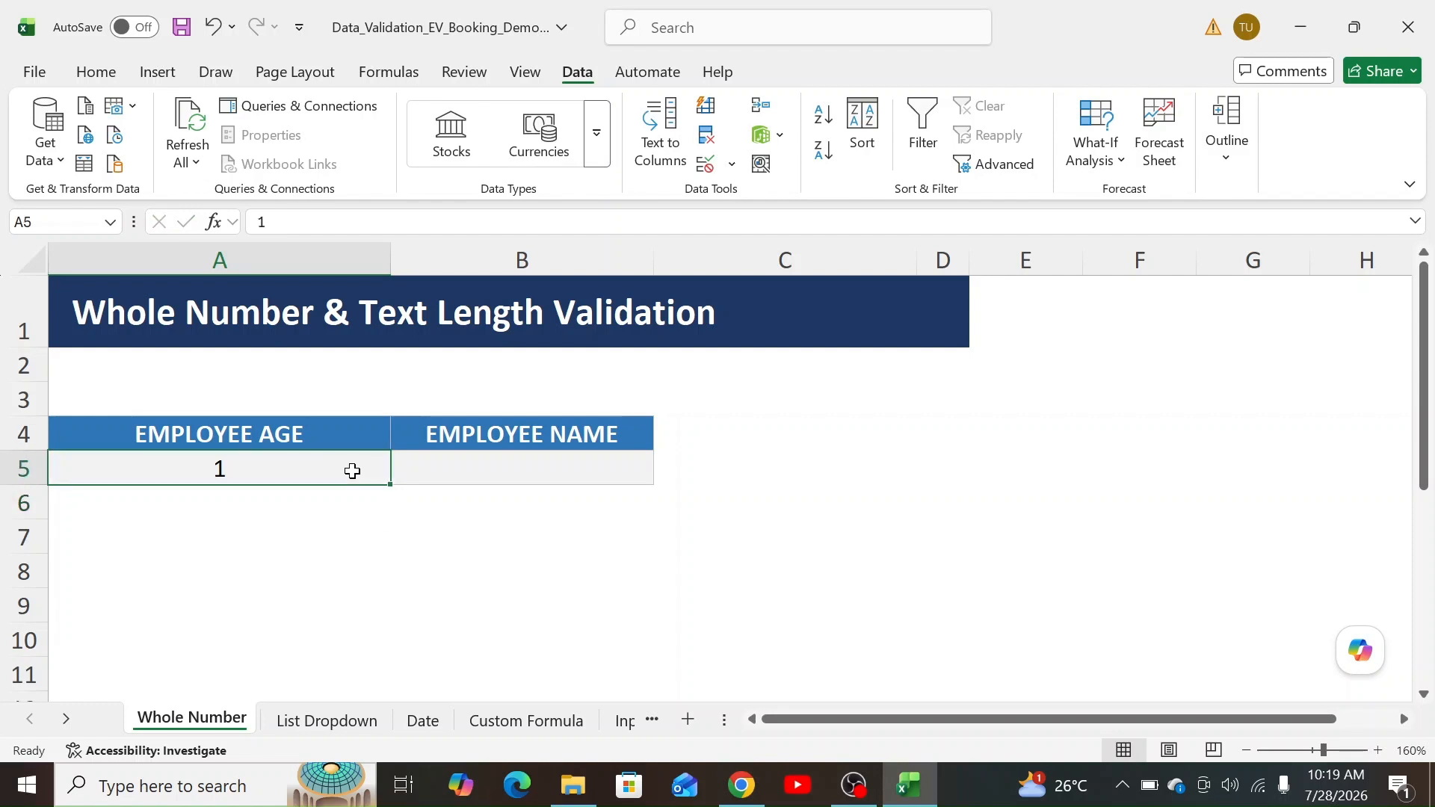
pyautogui.write('100')
pyautogui.press('Return')
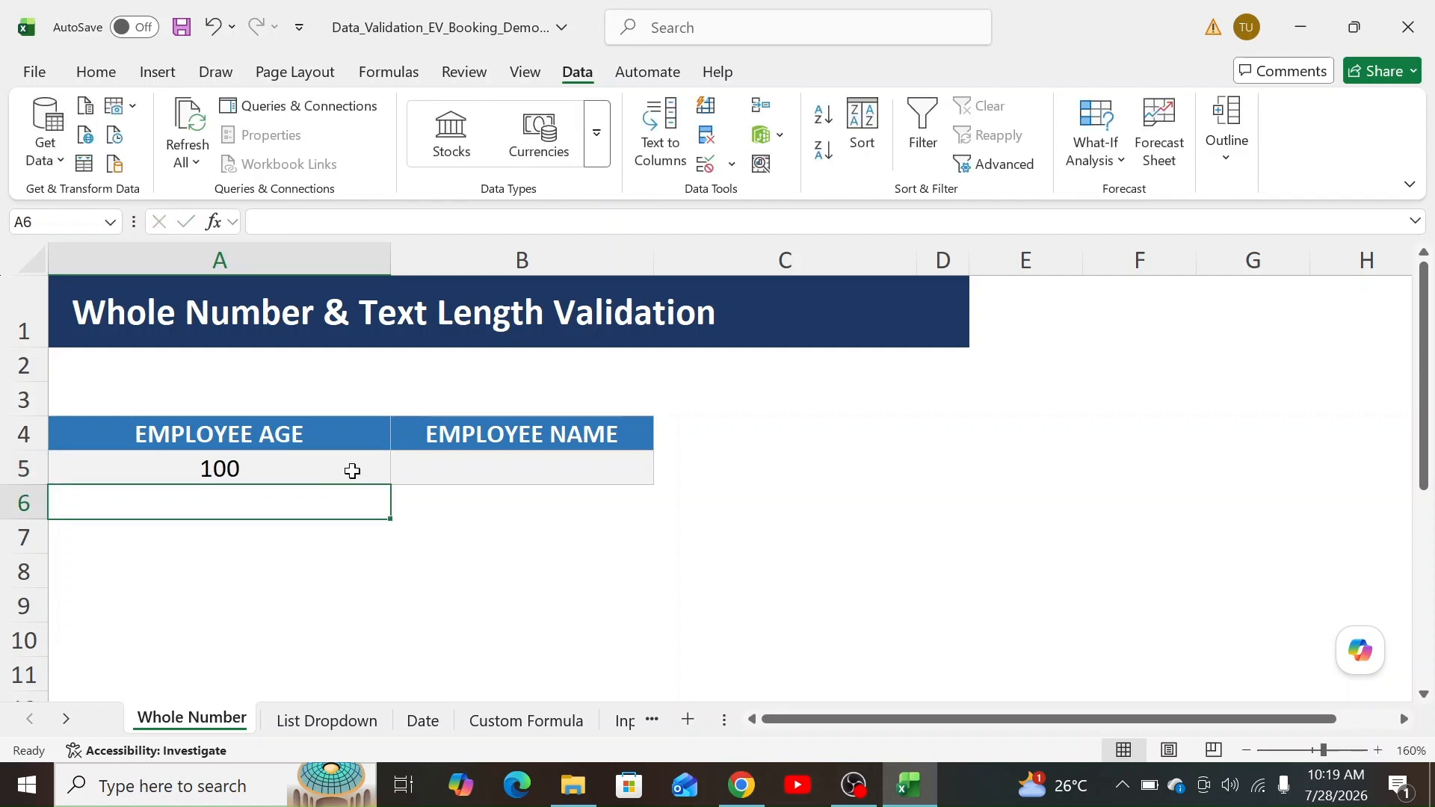
pyautogui.click(352, 470)
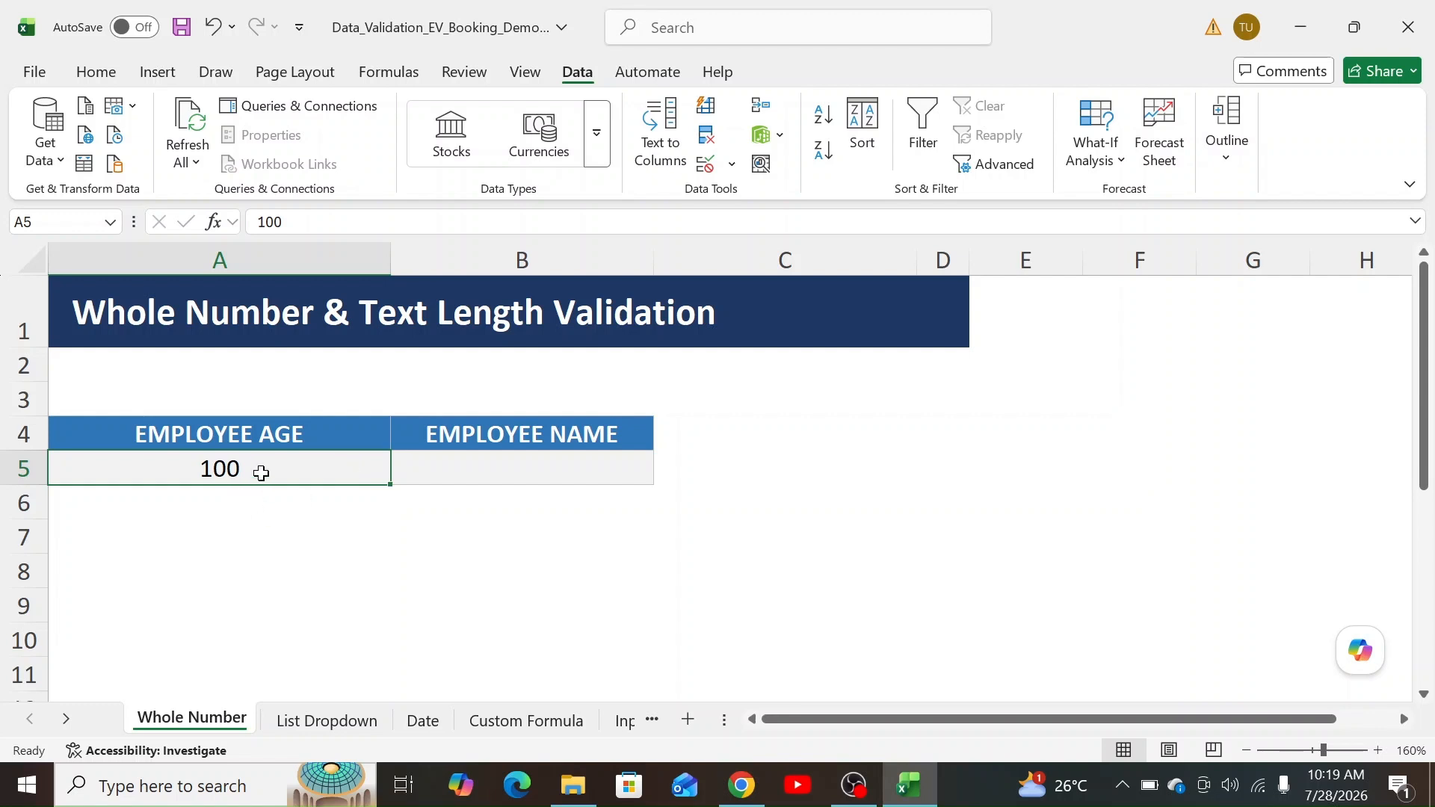
pyautogui.press('Delete')
pyautogui.click(436, 474)
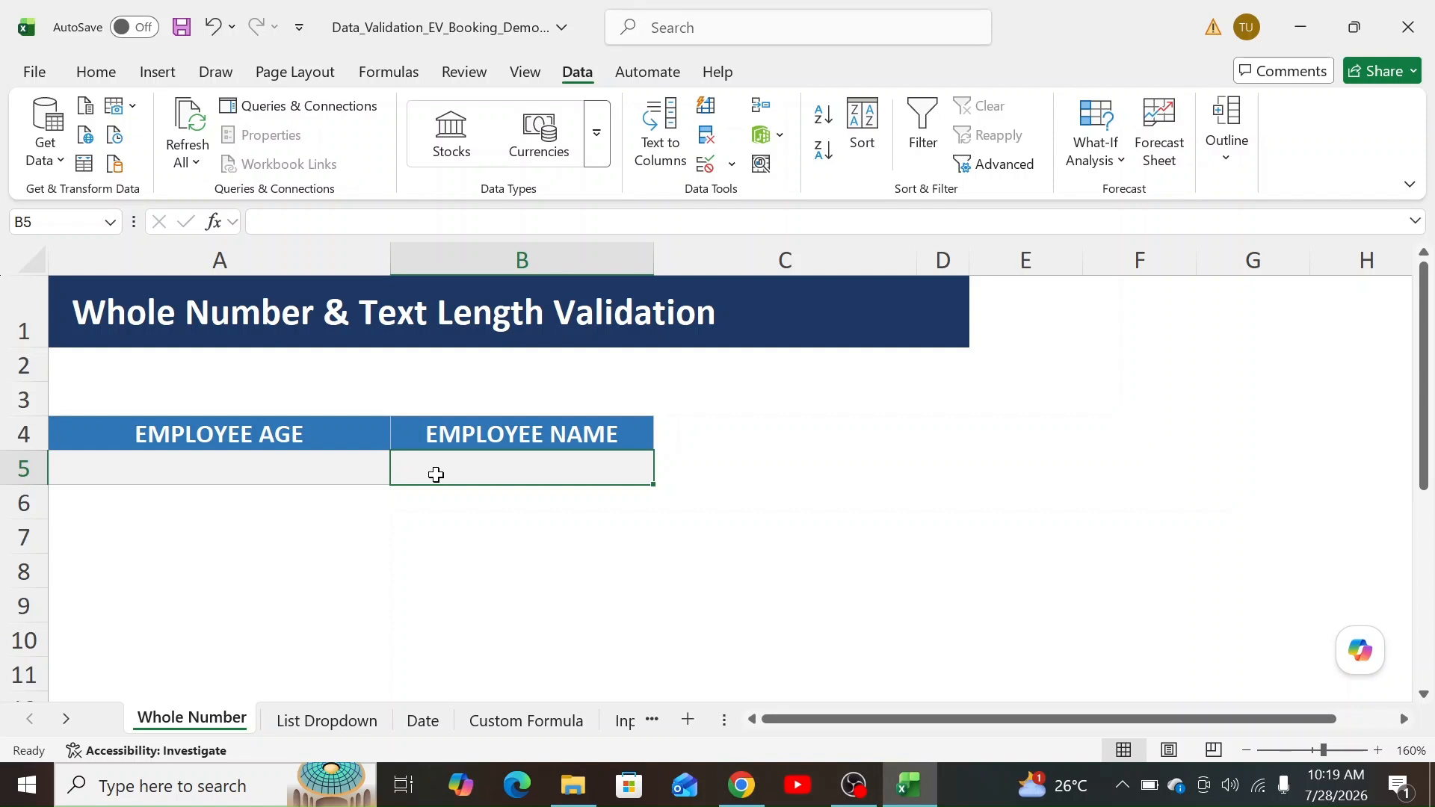
pyautogui.click(379, 471)
pyautogui.click(426, 469)
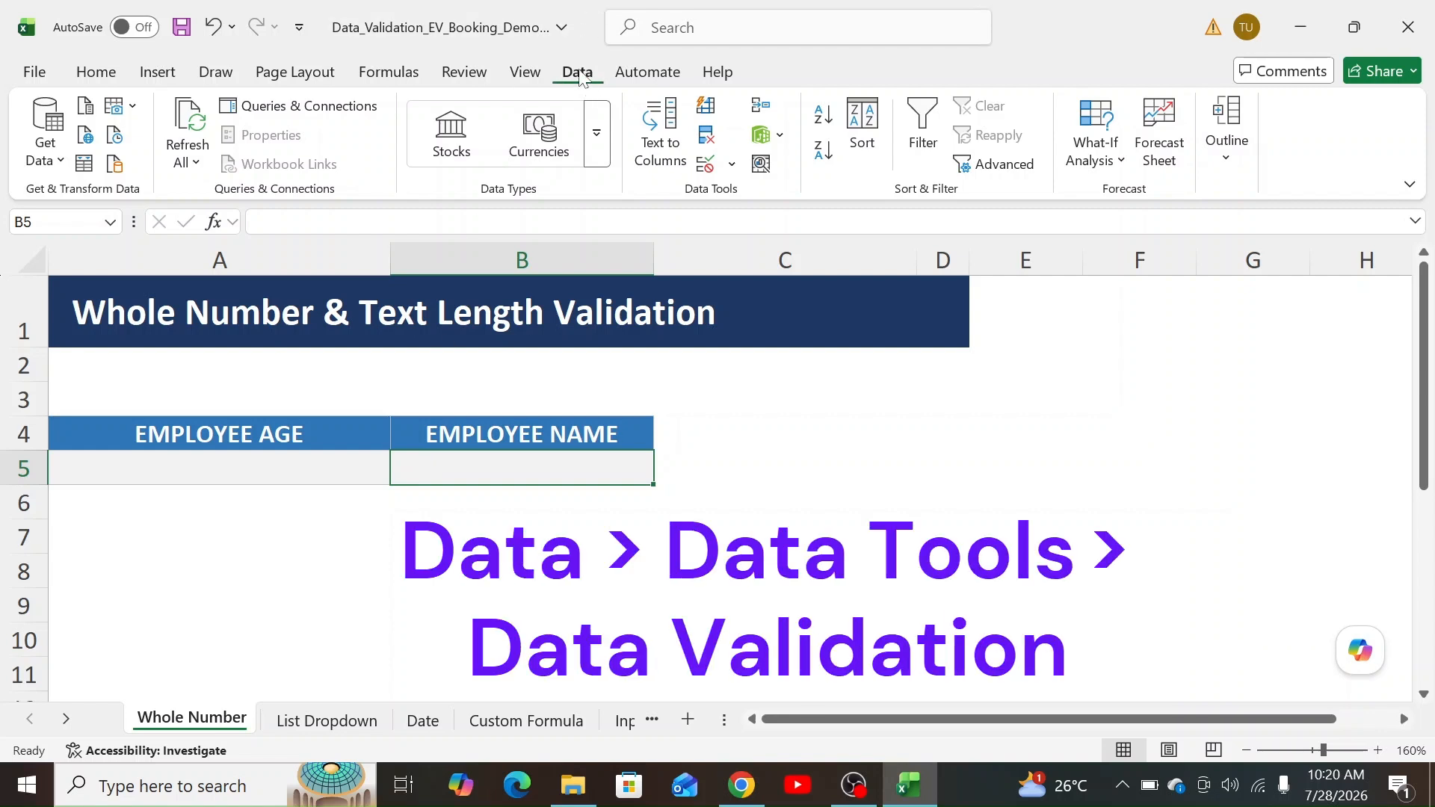
pyautogui.click(706, 166)
pyautogui.click(706, 166)
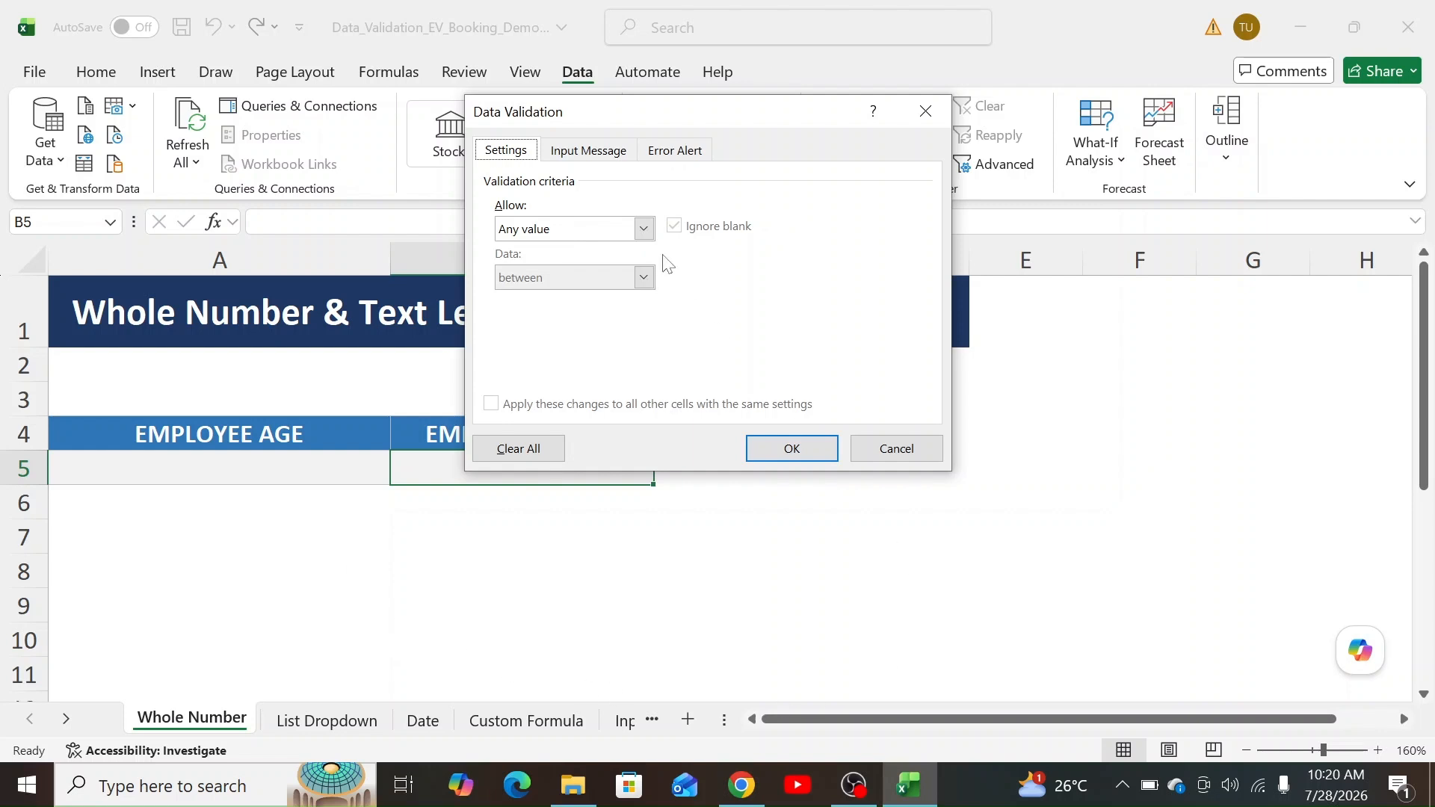
pyautogui.click(628, 233)
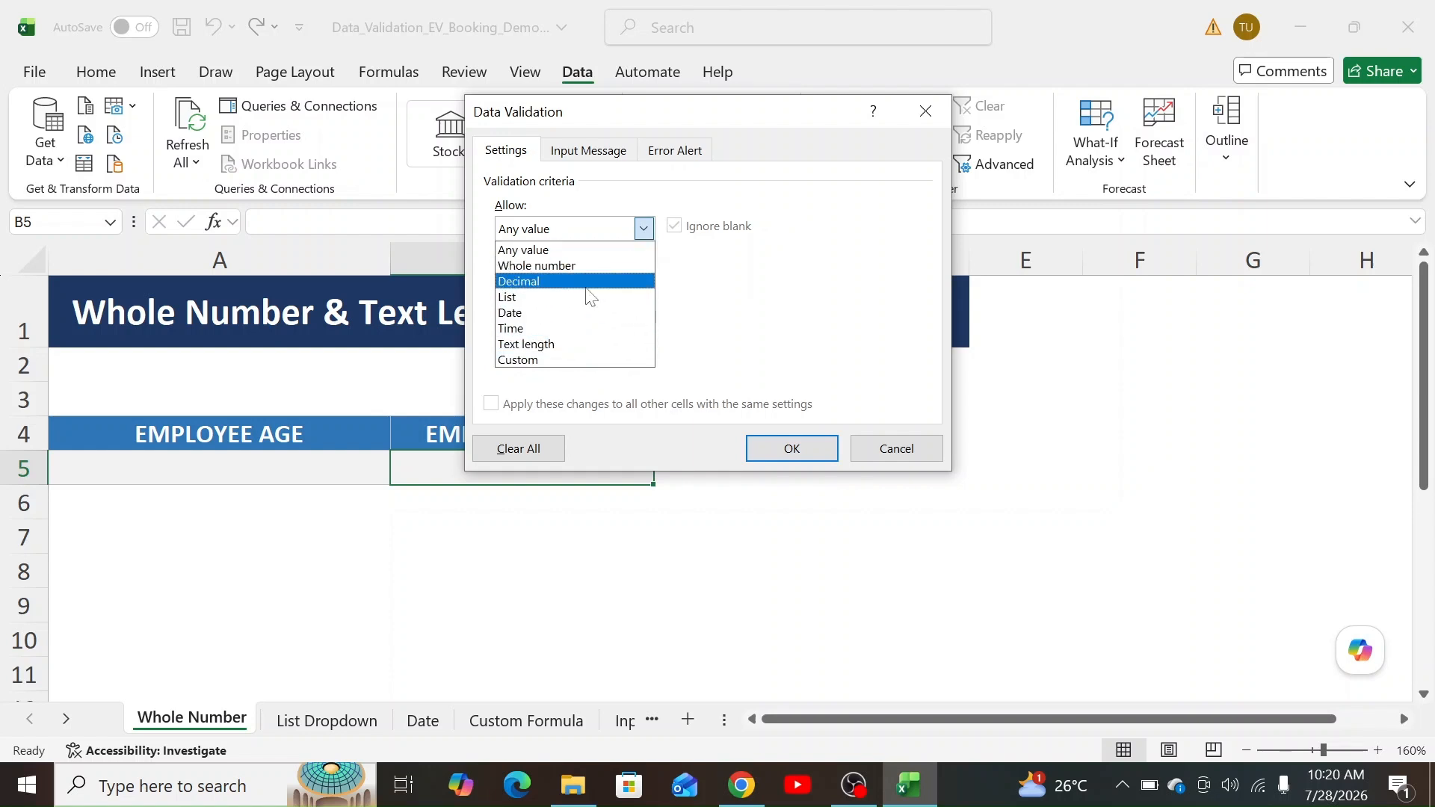
pyautogui.click(587, 267)
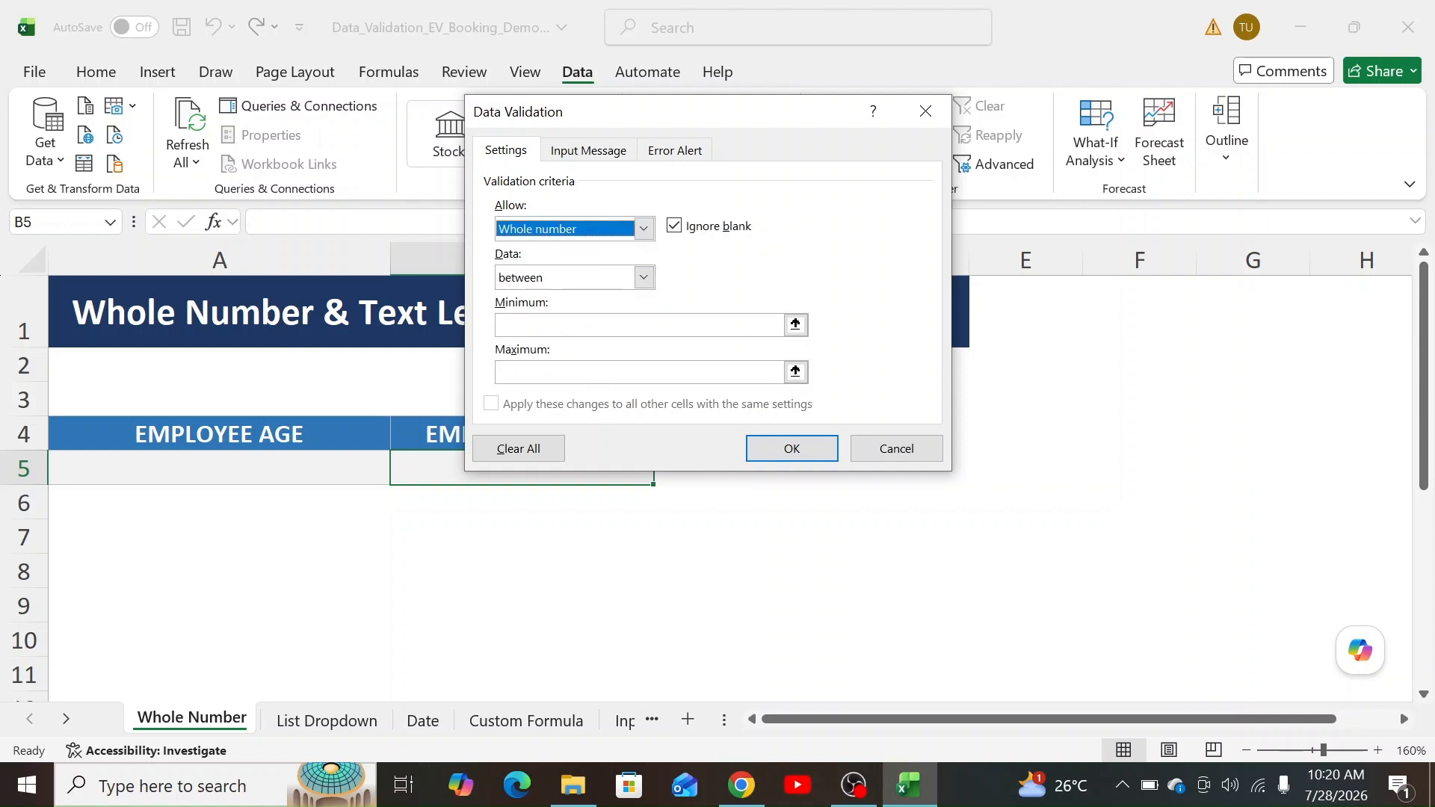
pyautogui.click(590, 325)
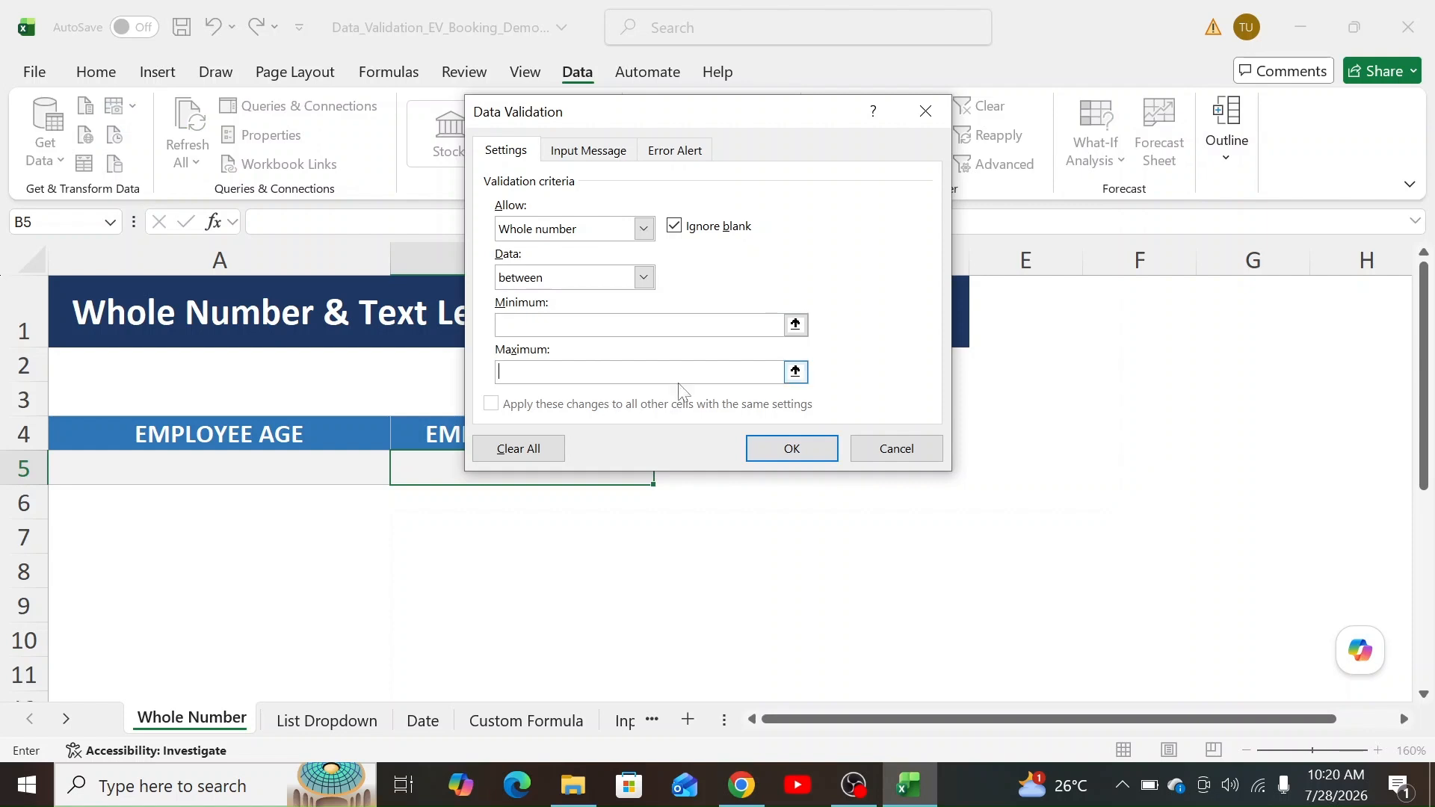
pyautogui.click(876, 454)
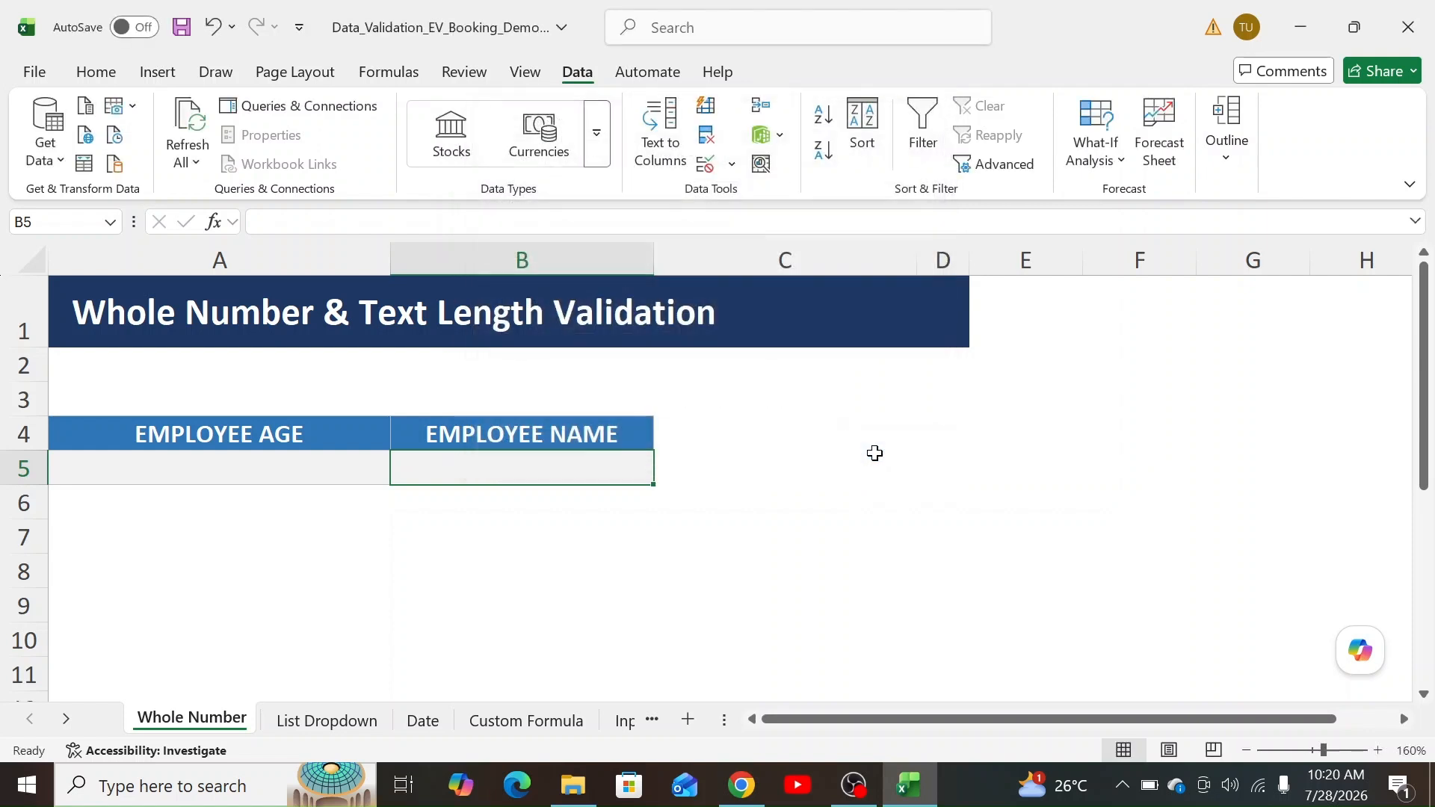
# Step: Add a data validation rule to Employee Age cell A5 that allows only whole numbers between 18 and 60
pyautogui.click(257, 462)
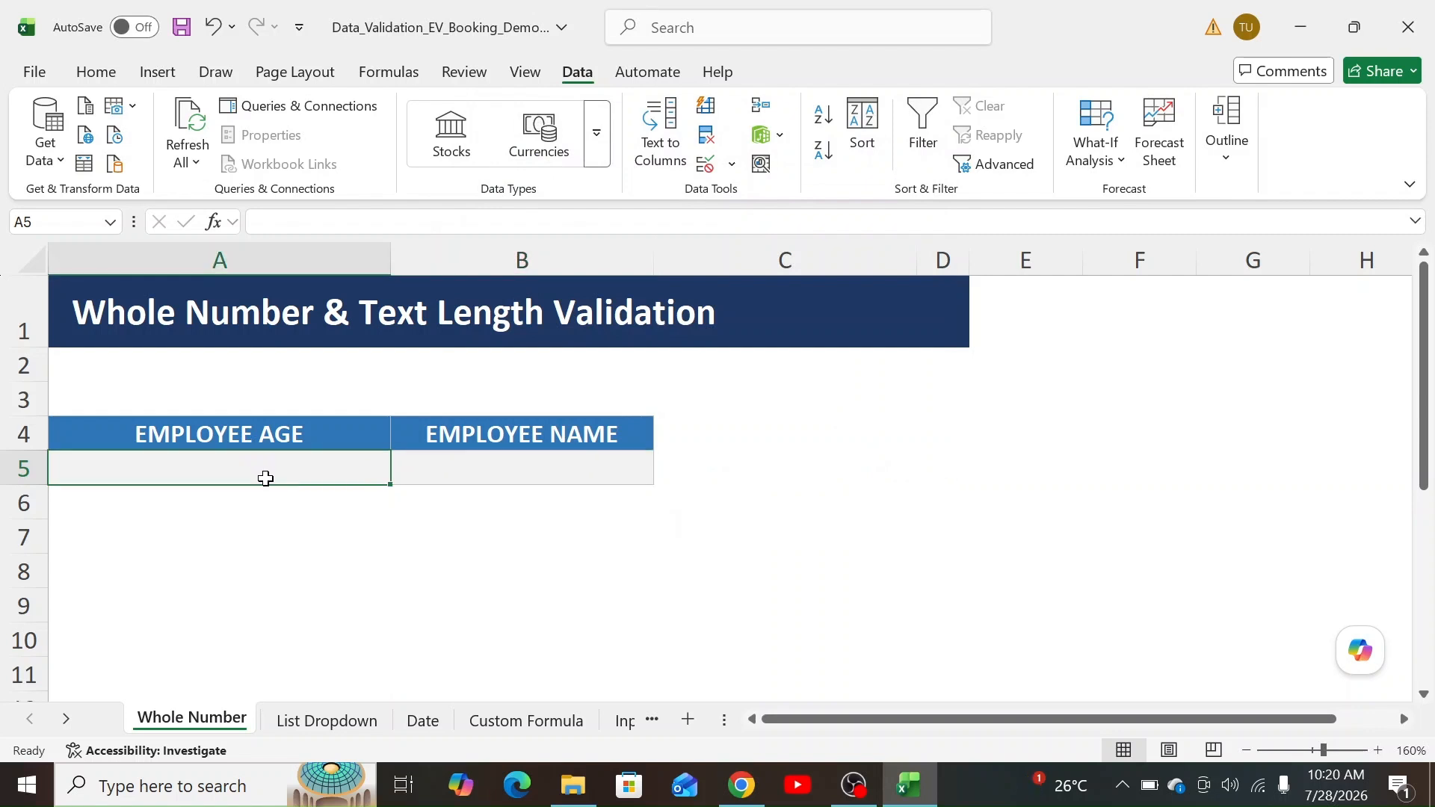
pyautogui.click(704, 164)
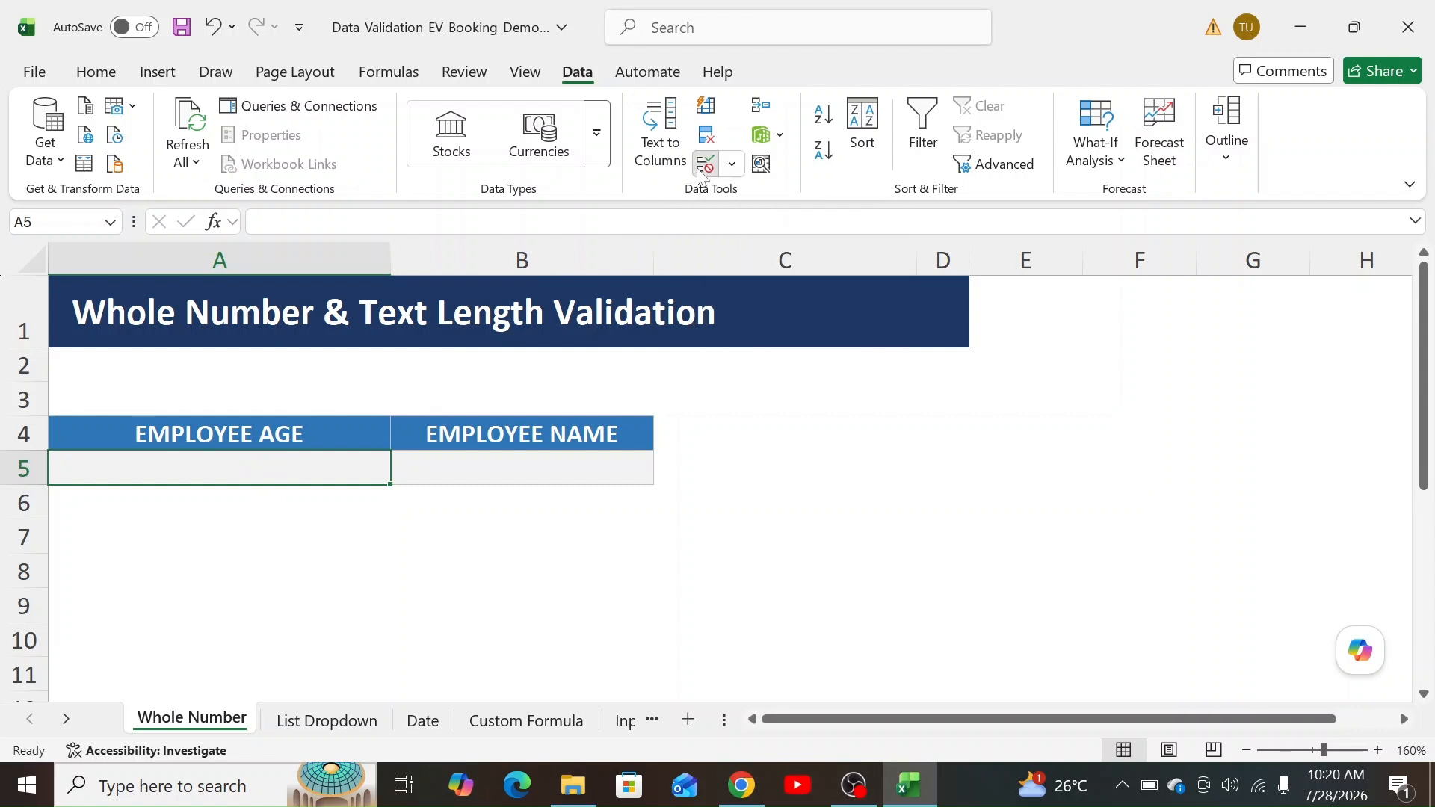
pyautogui.click(597, 221)
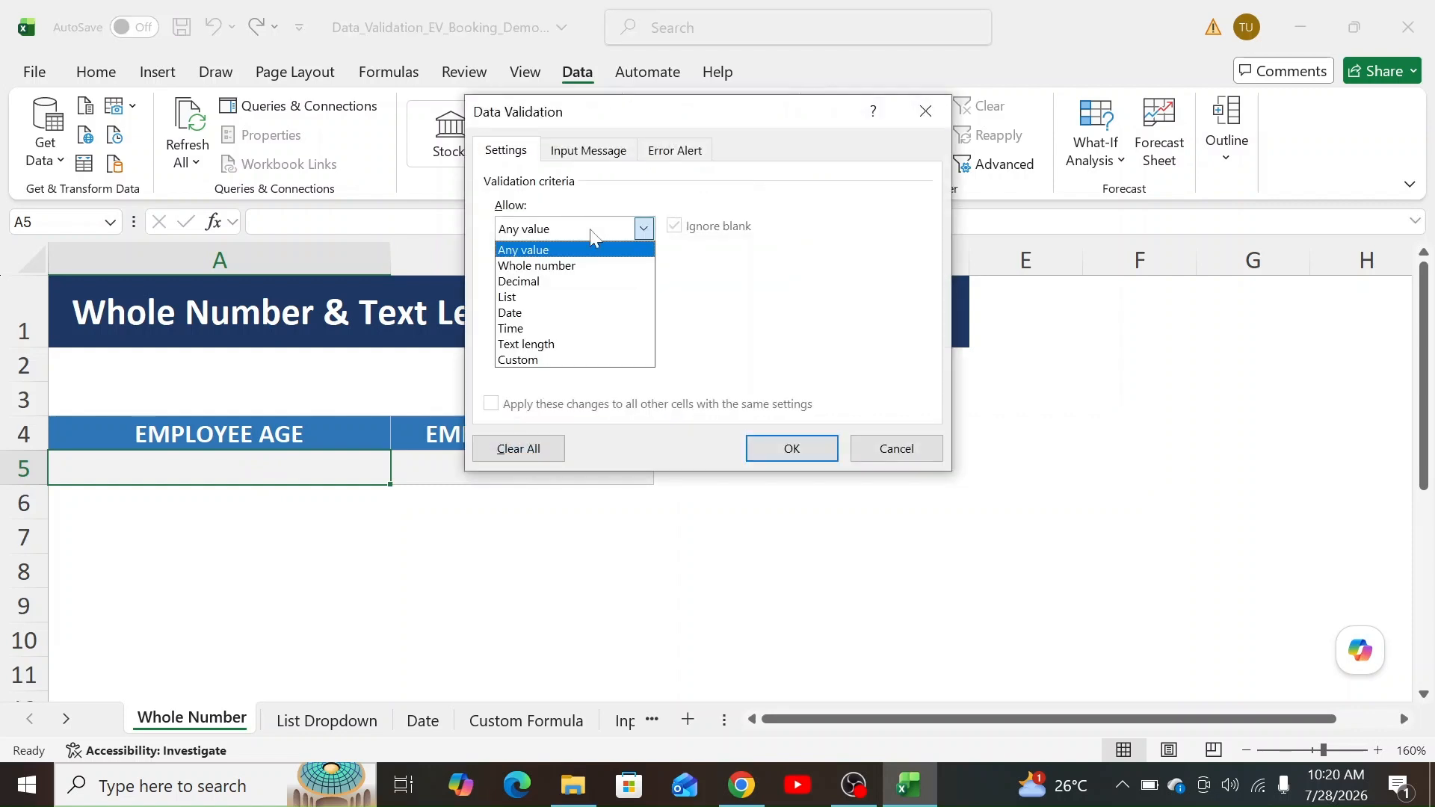
pyautogui.click(579, 266)
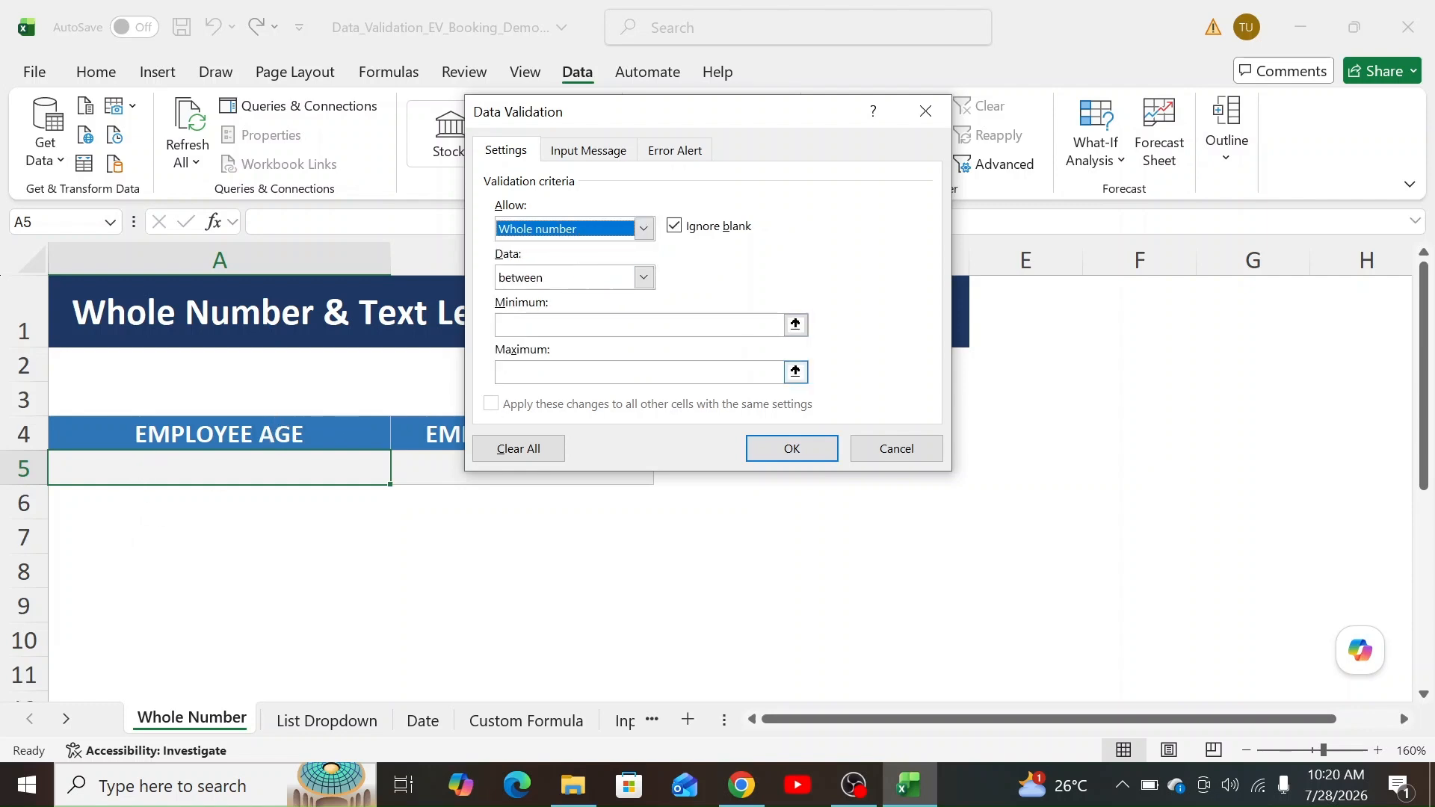
pyautogui.click(560, 324)
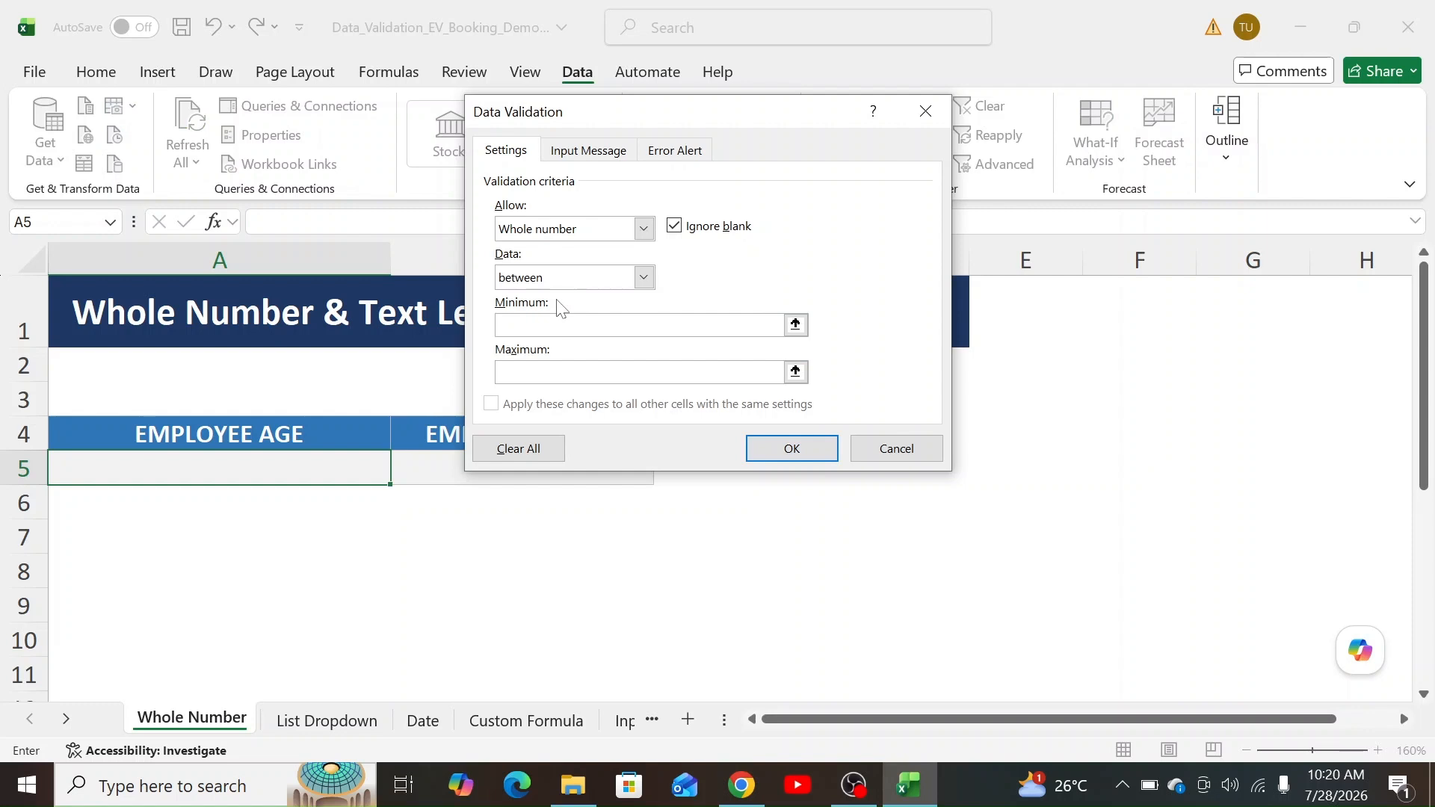
pyautogui.write('18')
pyautogui.click(565, 372)
pyautogui.write('60')
pyautogui.click(555, 323)
pyautogui.click(557, 368)
pyautogui.click(546, 279)
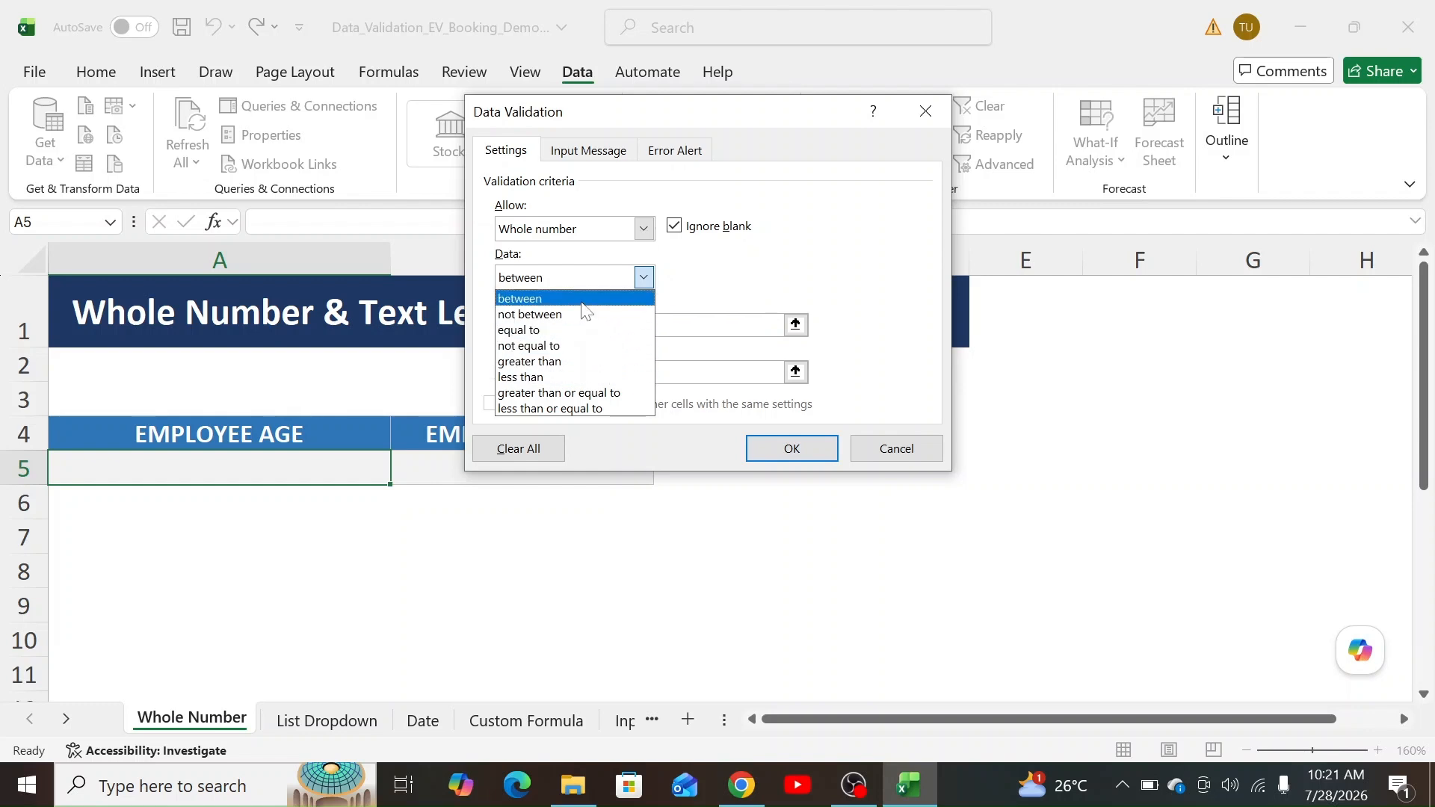
pyautogui.click(582, 300)
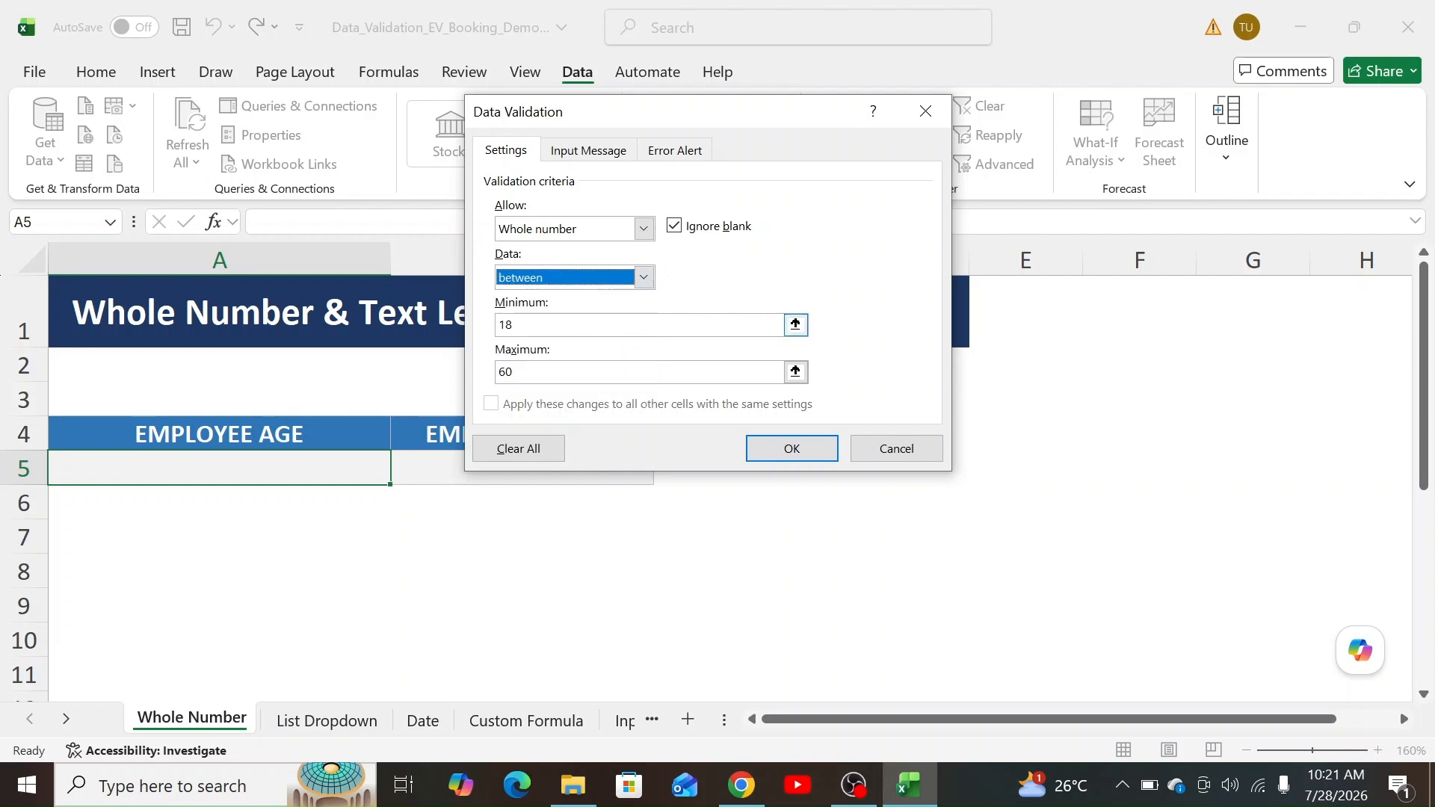
pyautogui.click(798, 449)
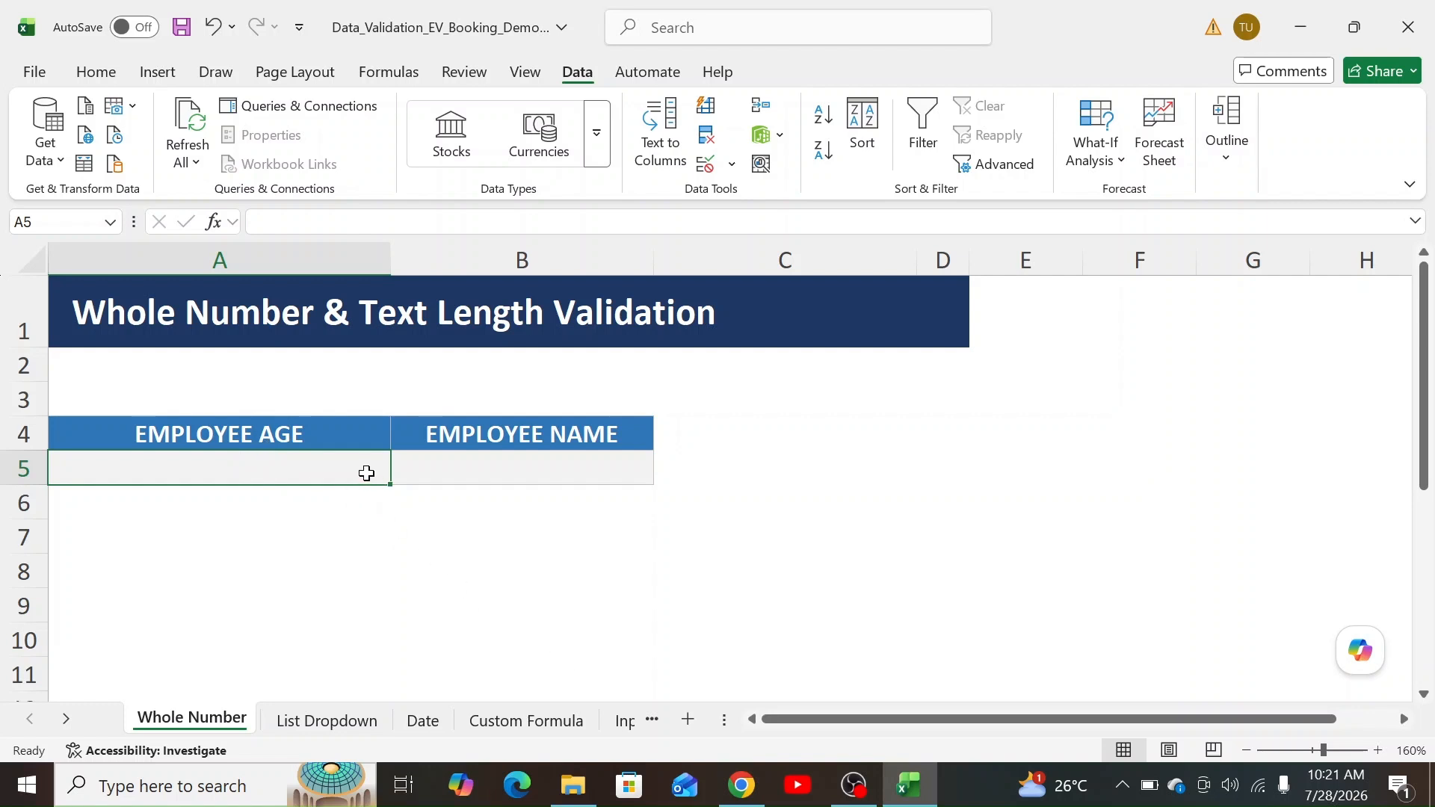
# Step: Test the age rule in A5 with 61 and 2, cancelling each entry, and enter the valid age 25
pyautogui.write('61')
pyautogui.press('Return')
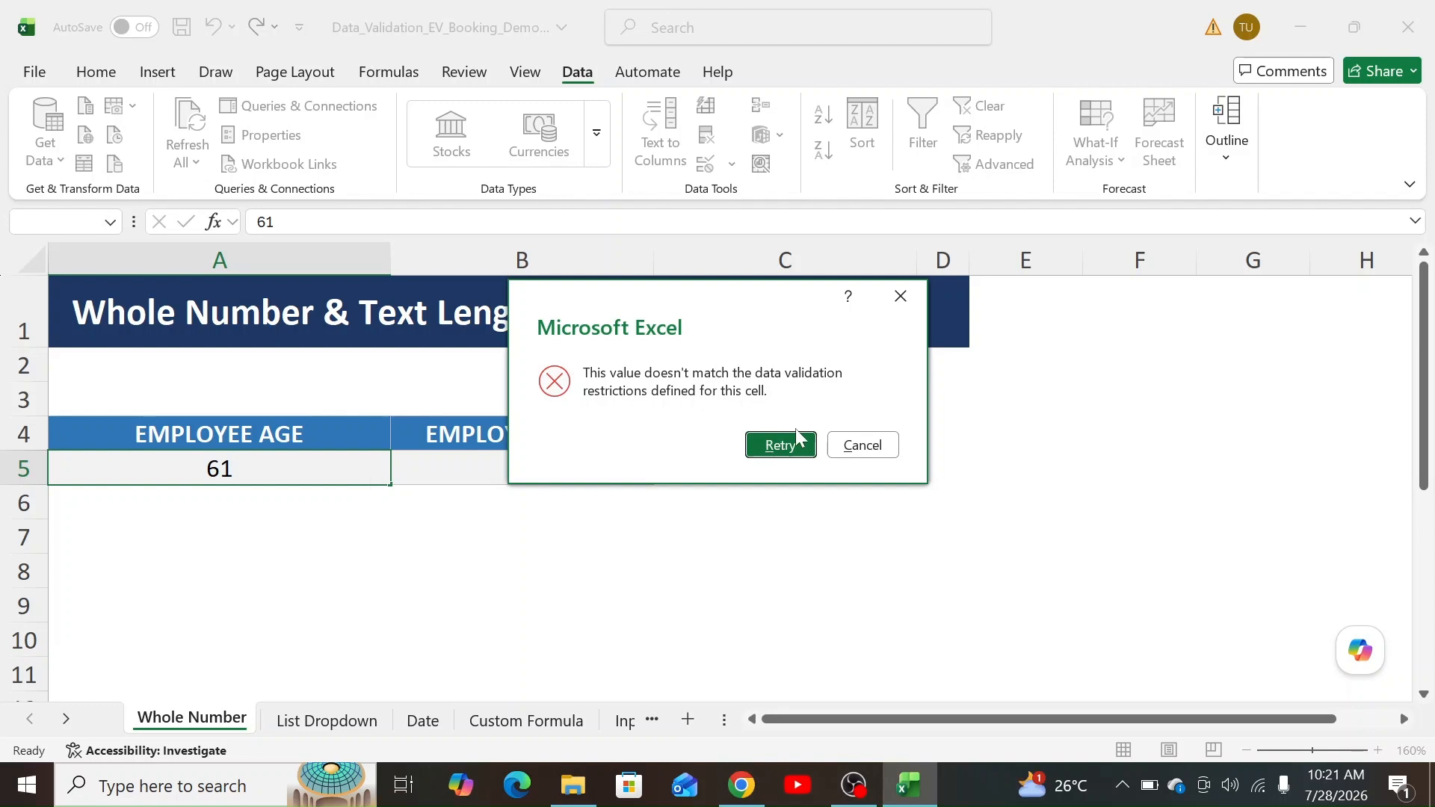
pyautogui.click(861, 444)
pyautogui.write('2')
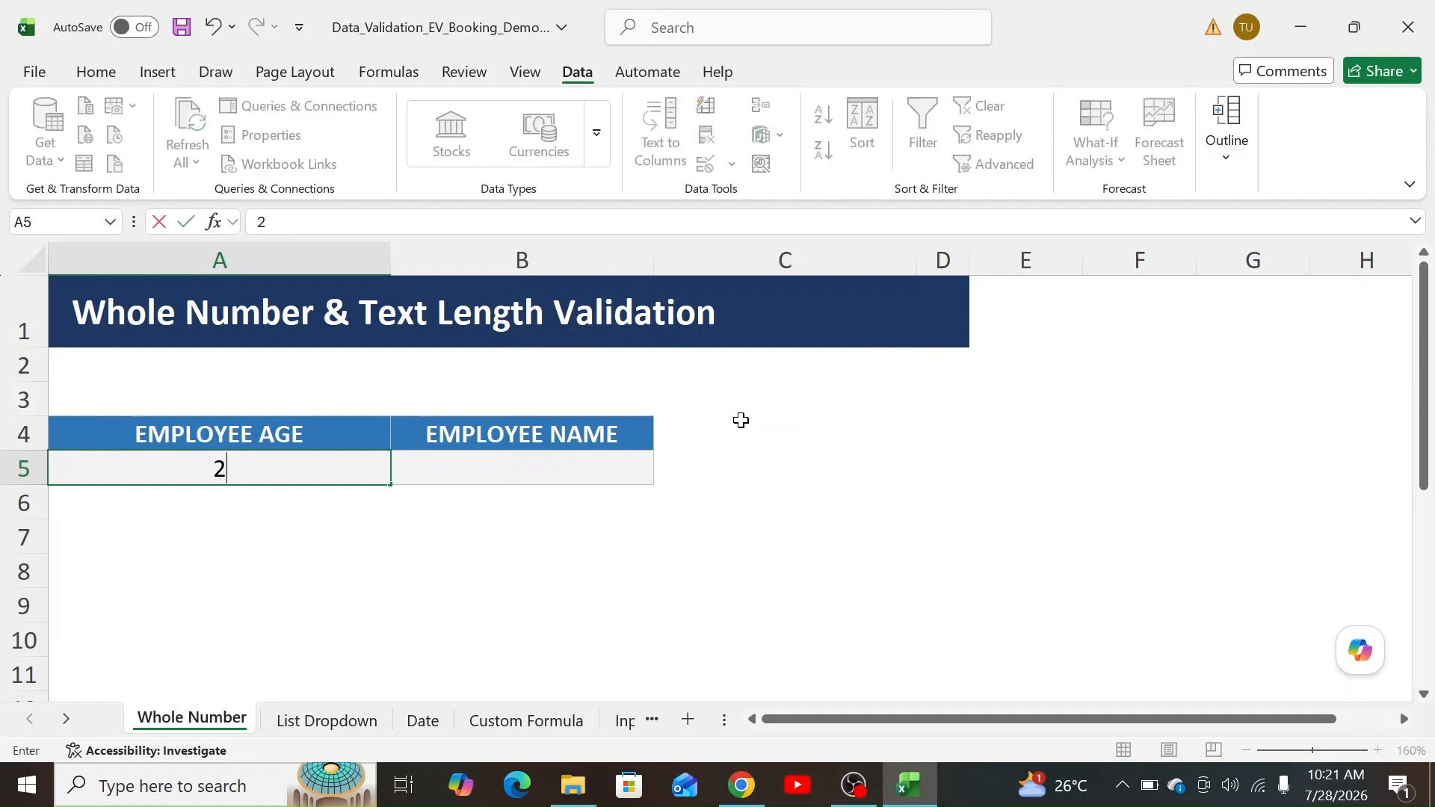
pyautogui.press('Return')
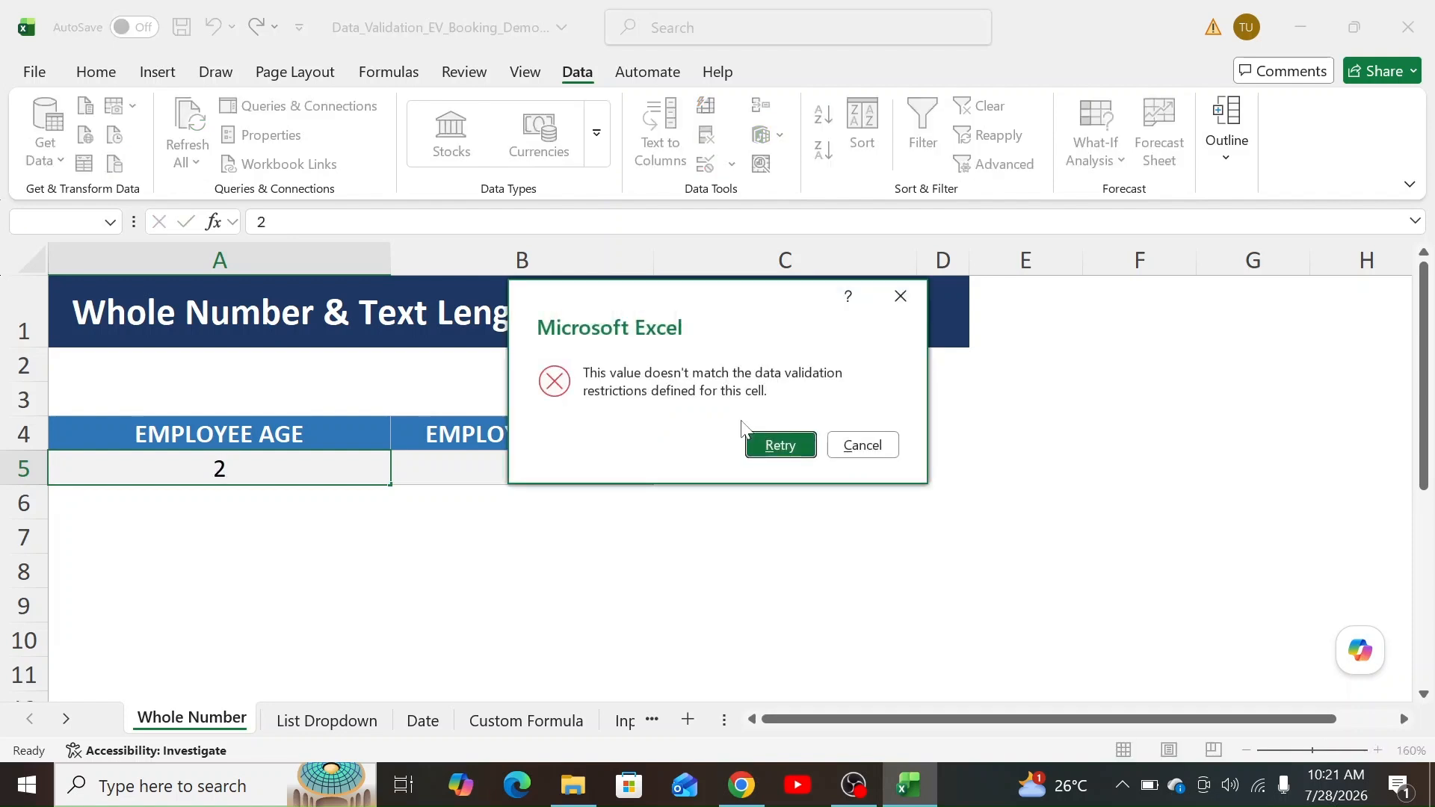
pyautogui.press('Tab')
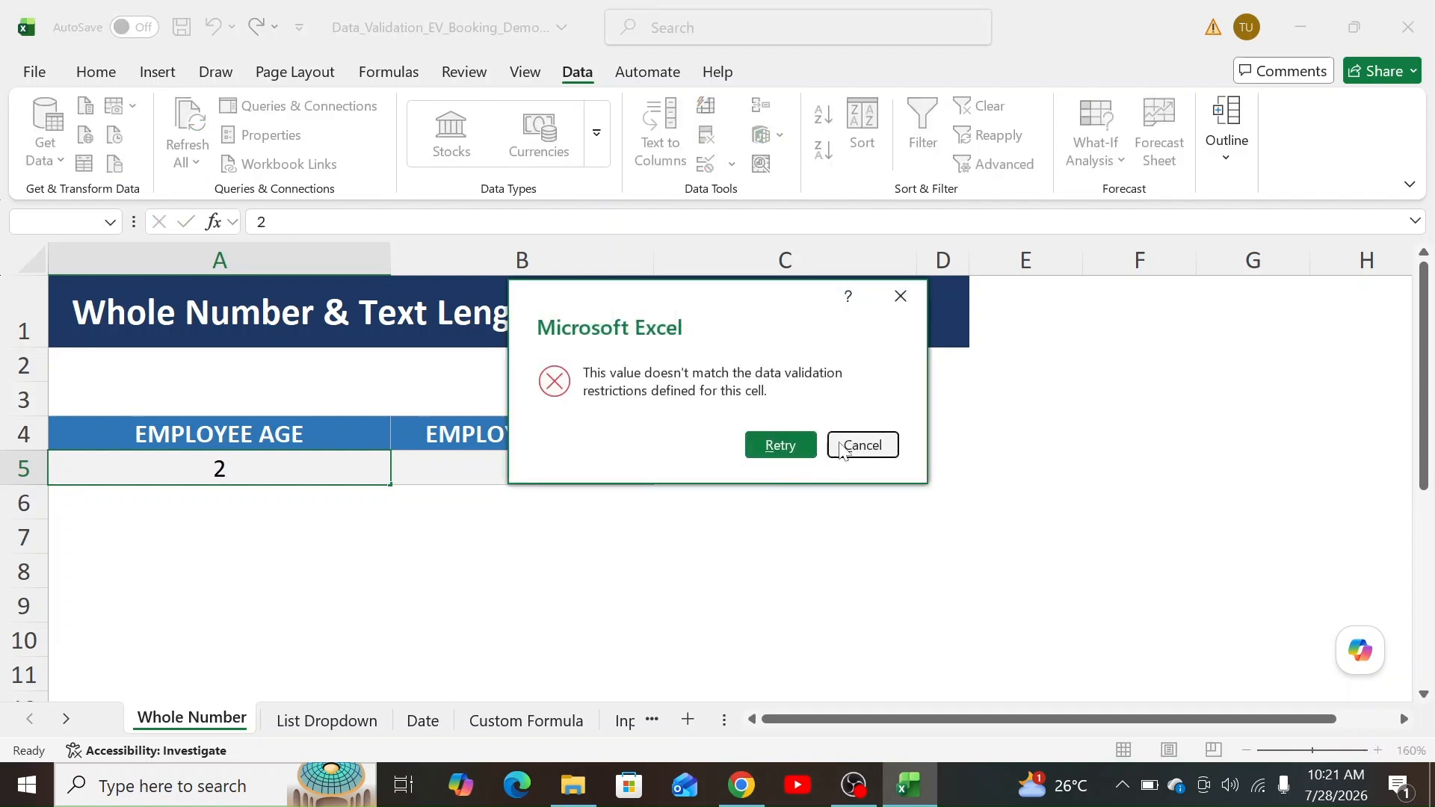
pyautogui.click(843, 445)
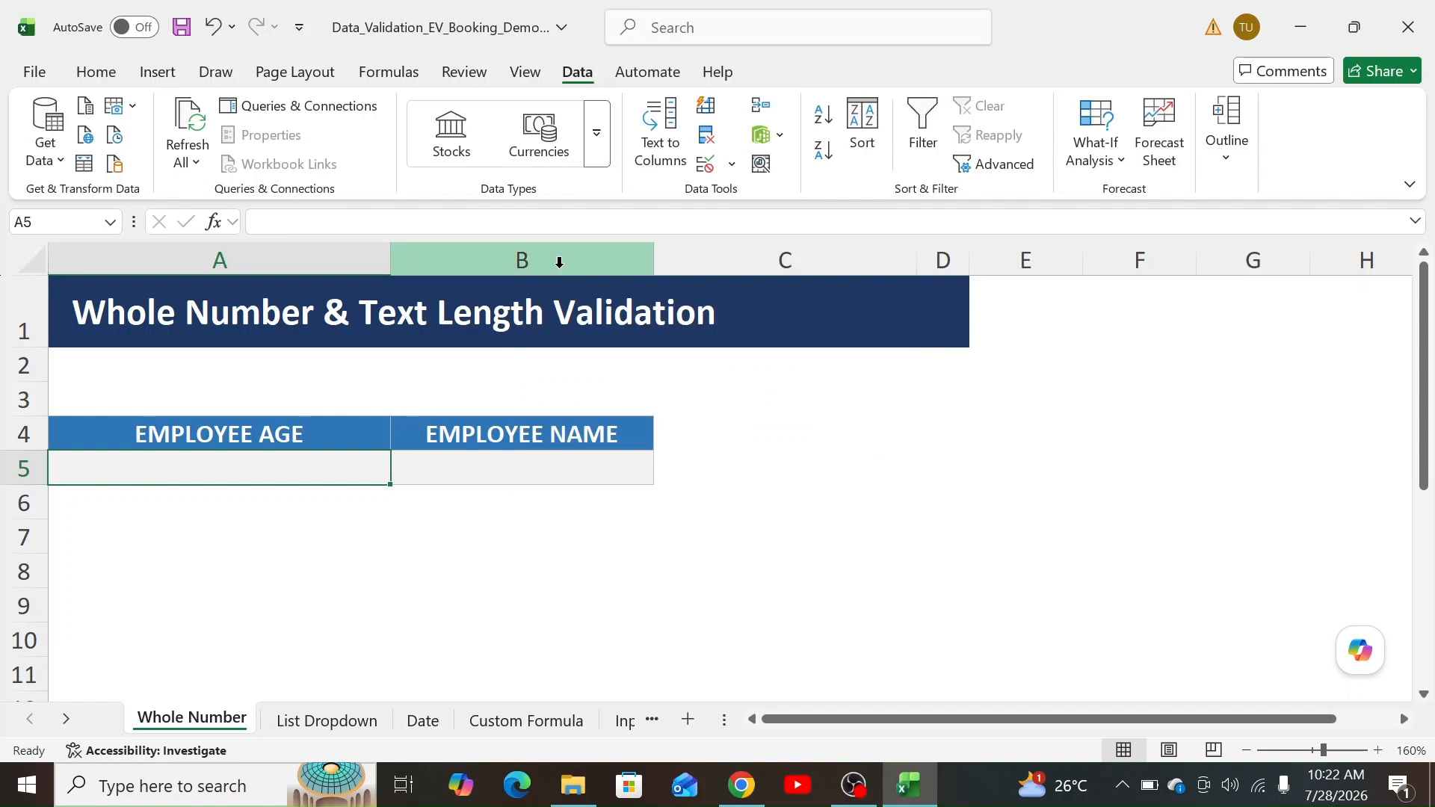
pyautogui.write('25')
pyautogui.press('Return')
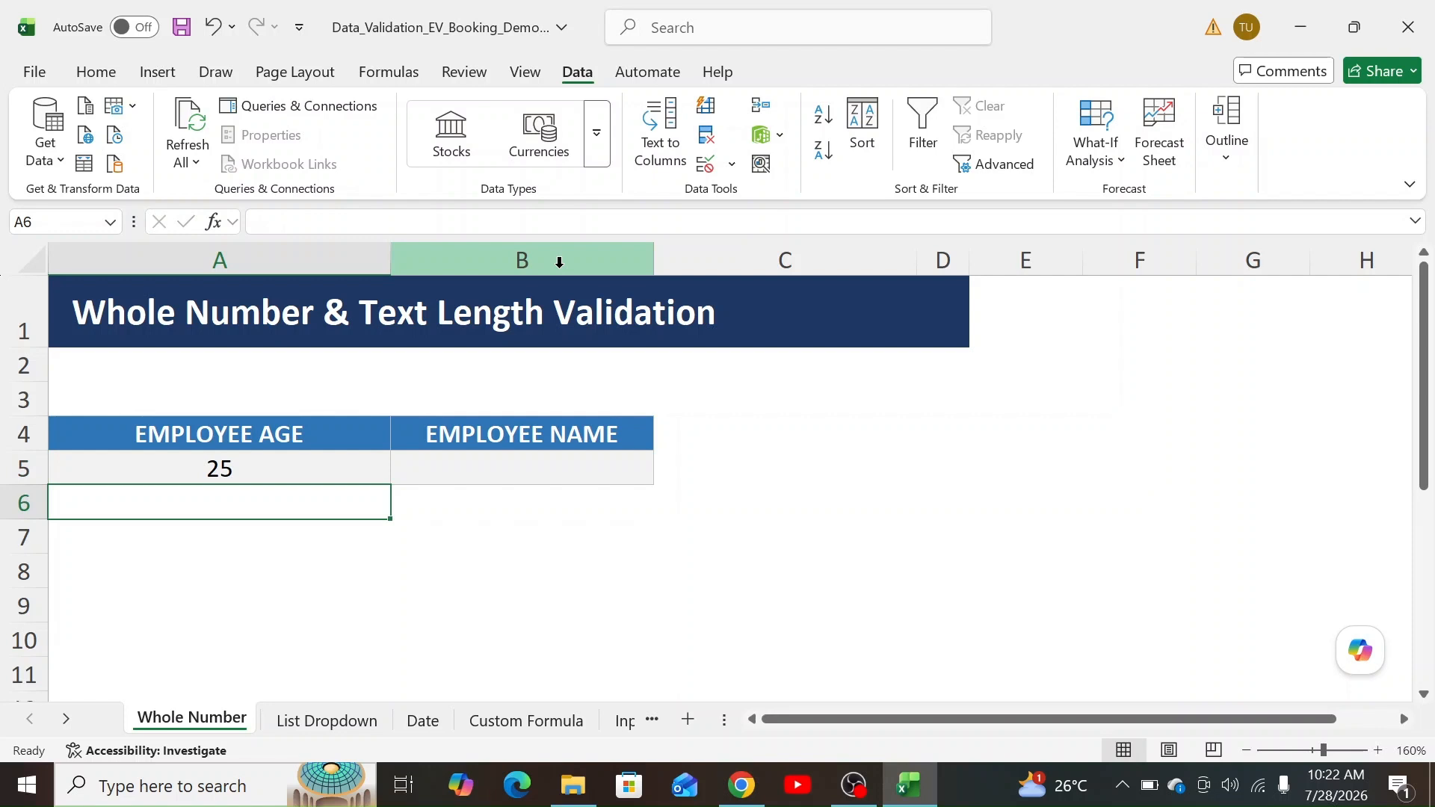
# Step: Add a data validation rule to Employee Name cell B5 that allows a text length between 3 and 50
pyautogui.click(514, 467)
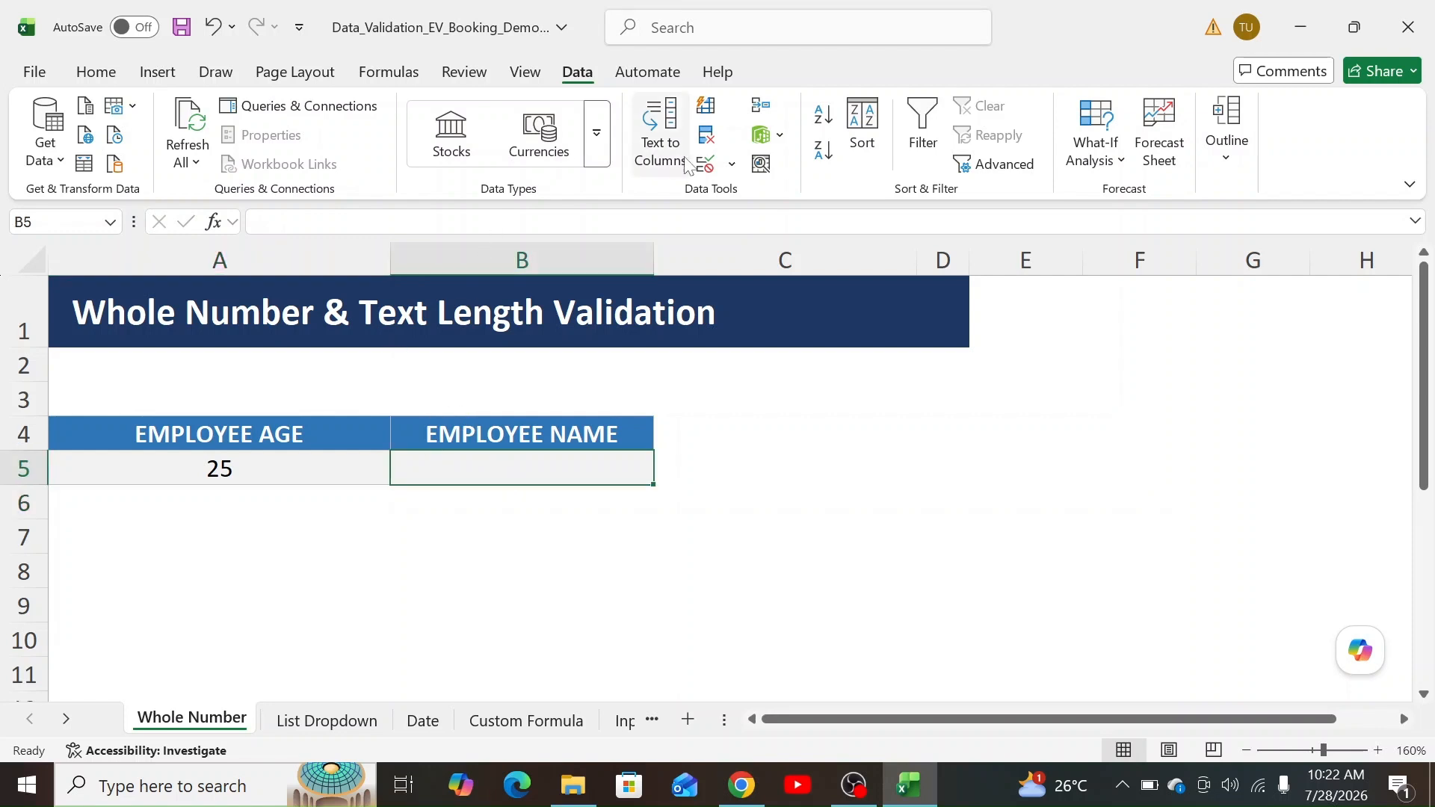
pyautogui.click(705, 164)
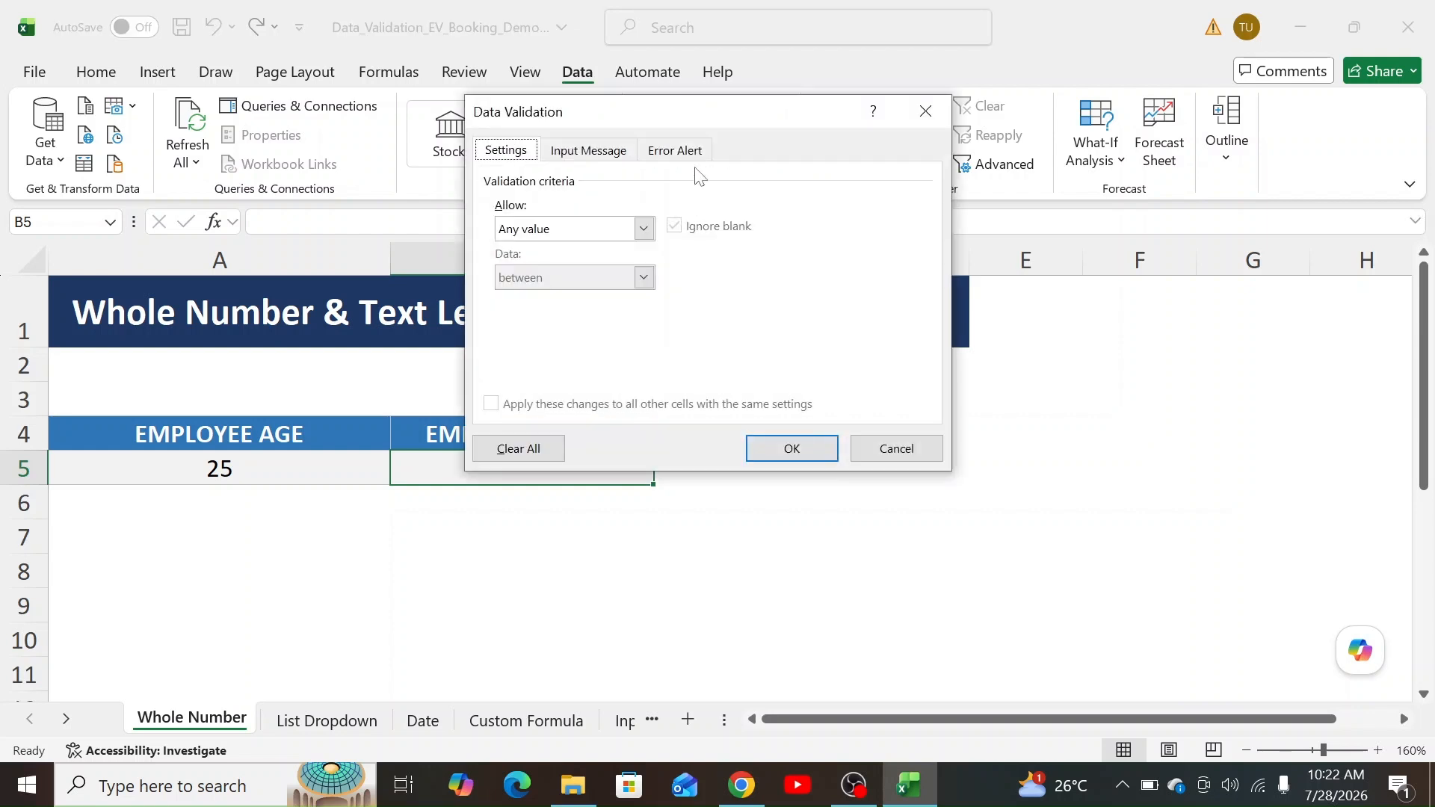
pyautogui.click(622, 230)
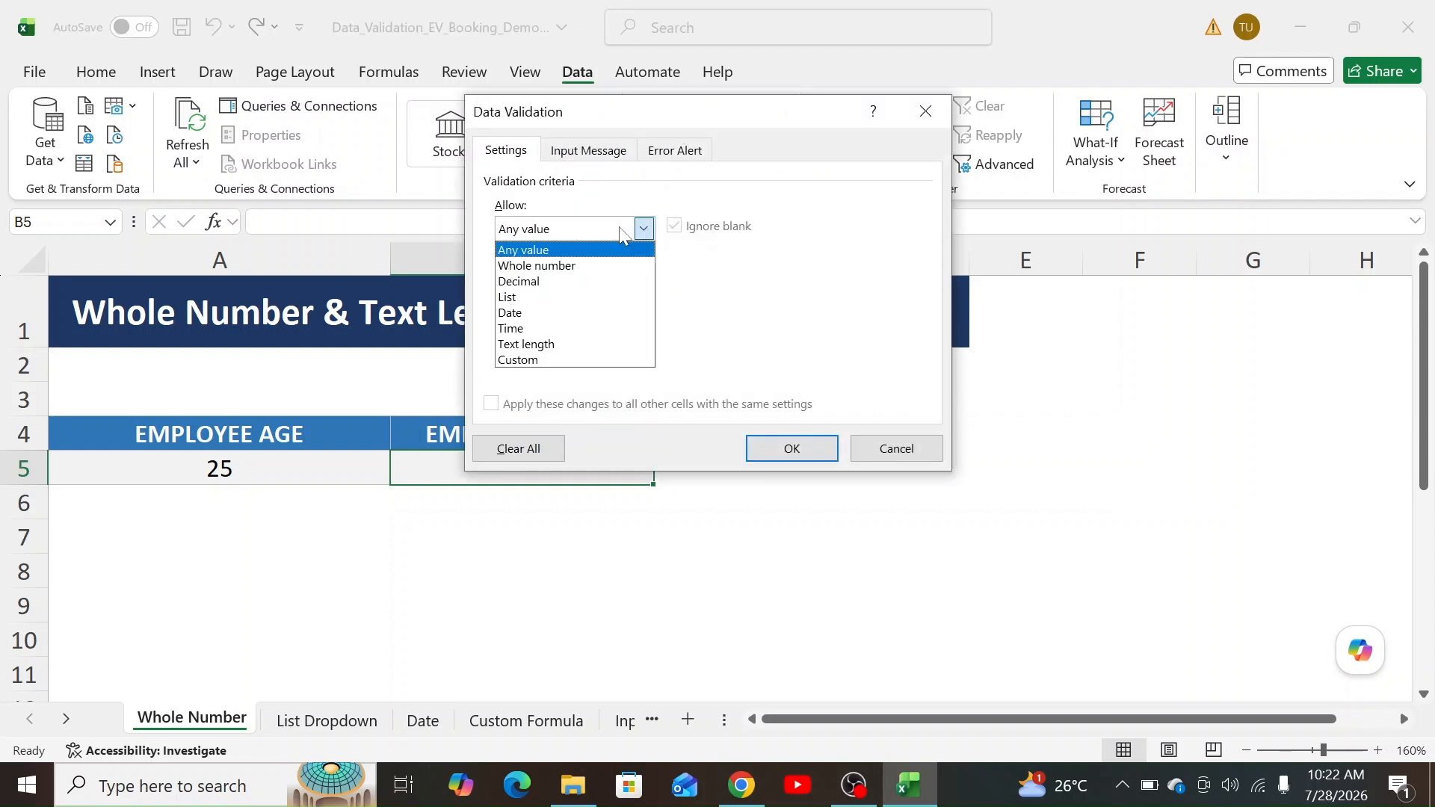
pyautogui.click(556, 345)
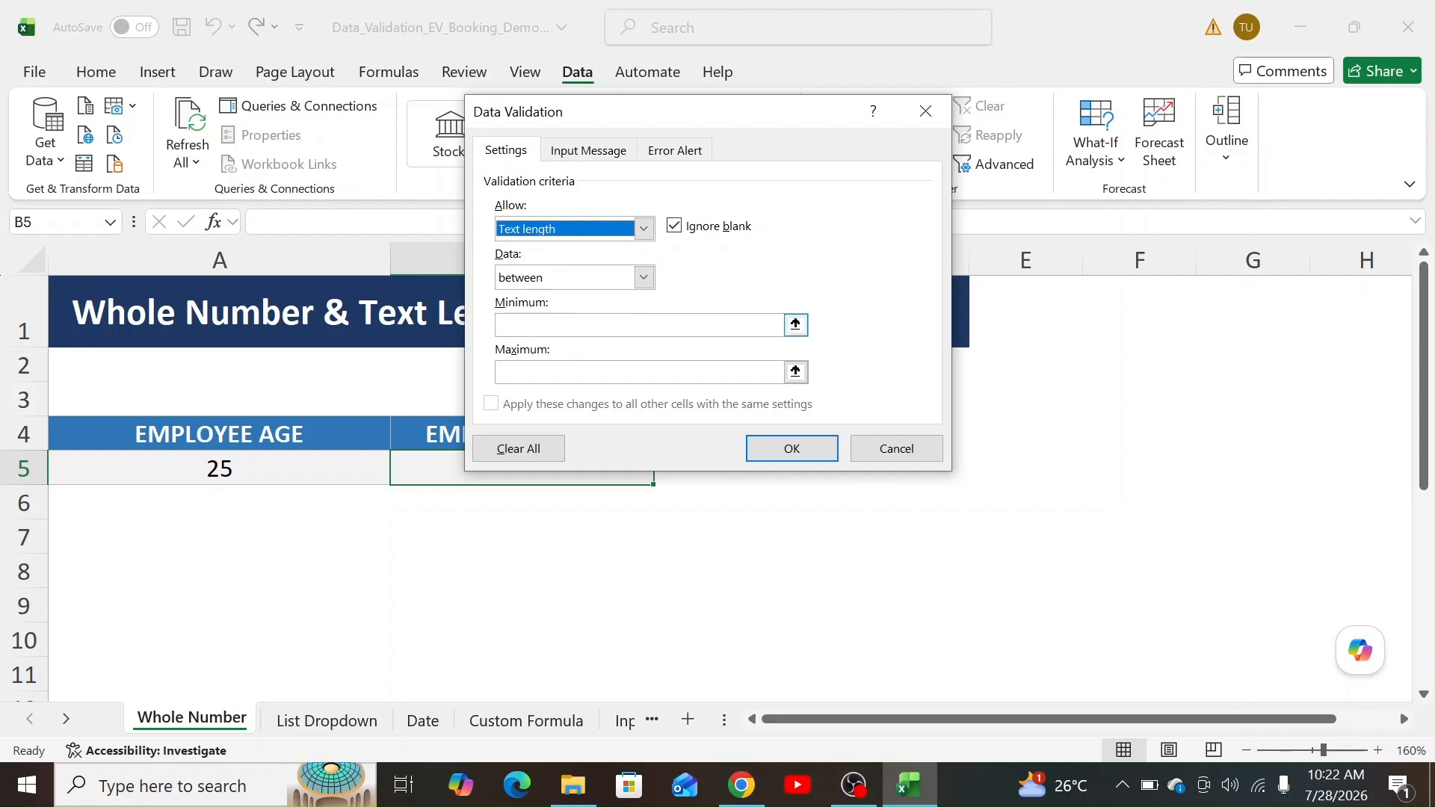
pyautogui.click(559, 324)
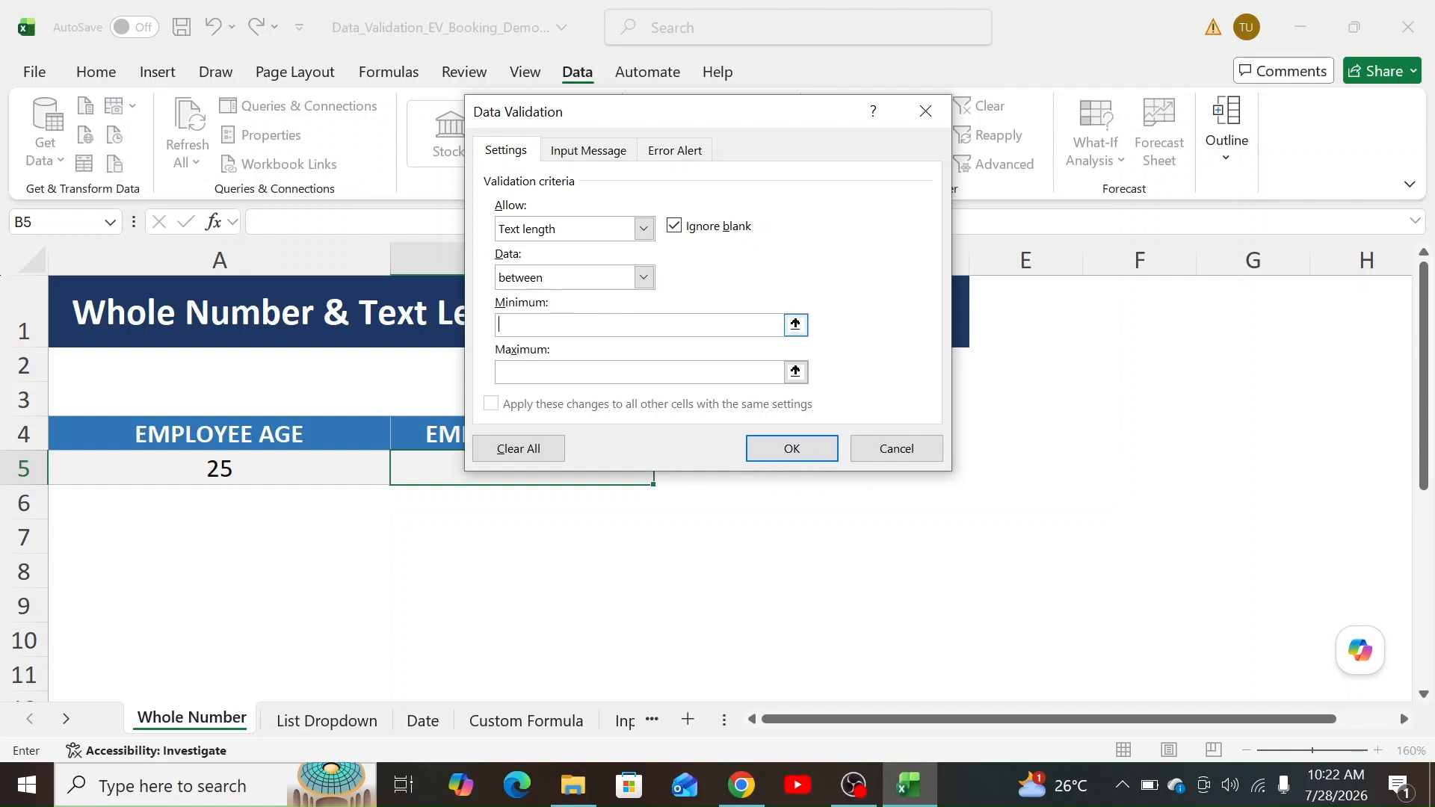
pyautogui.write('3')
pyautogui.click(546, 367)
pyautogui.write('50')
pyautogui.click(792, 449)
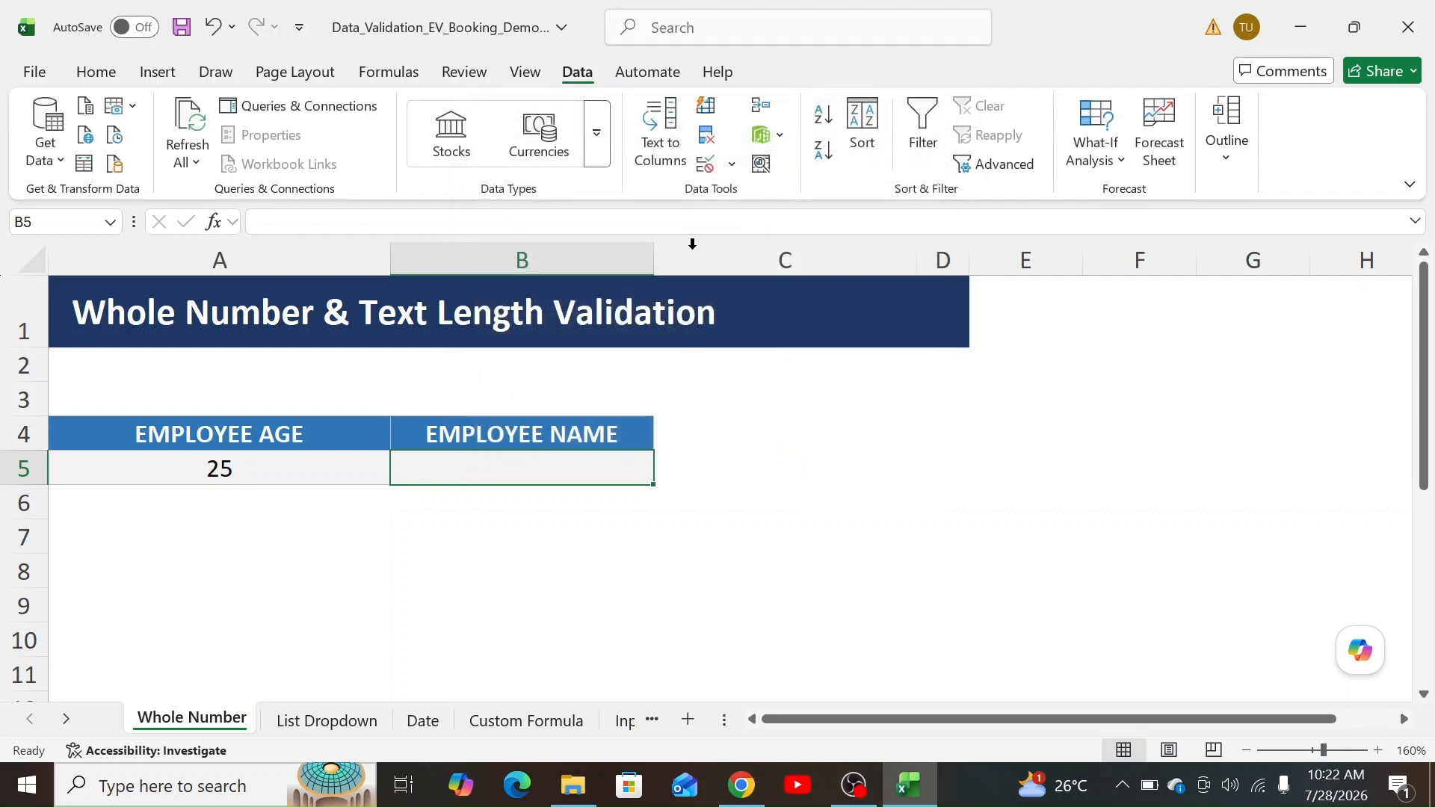
# Step: Test the text length rule in Employee Name cell B5 with "ab", and replace the entry with a valid employee first name
pyautogui.write('ab')
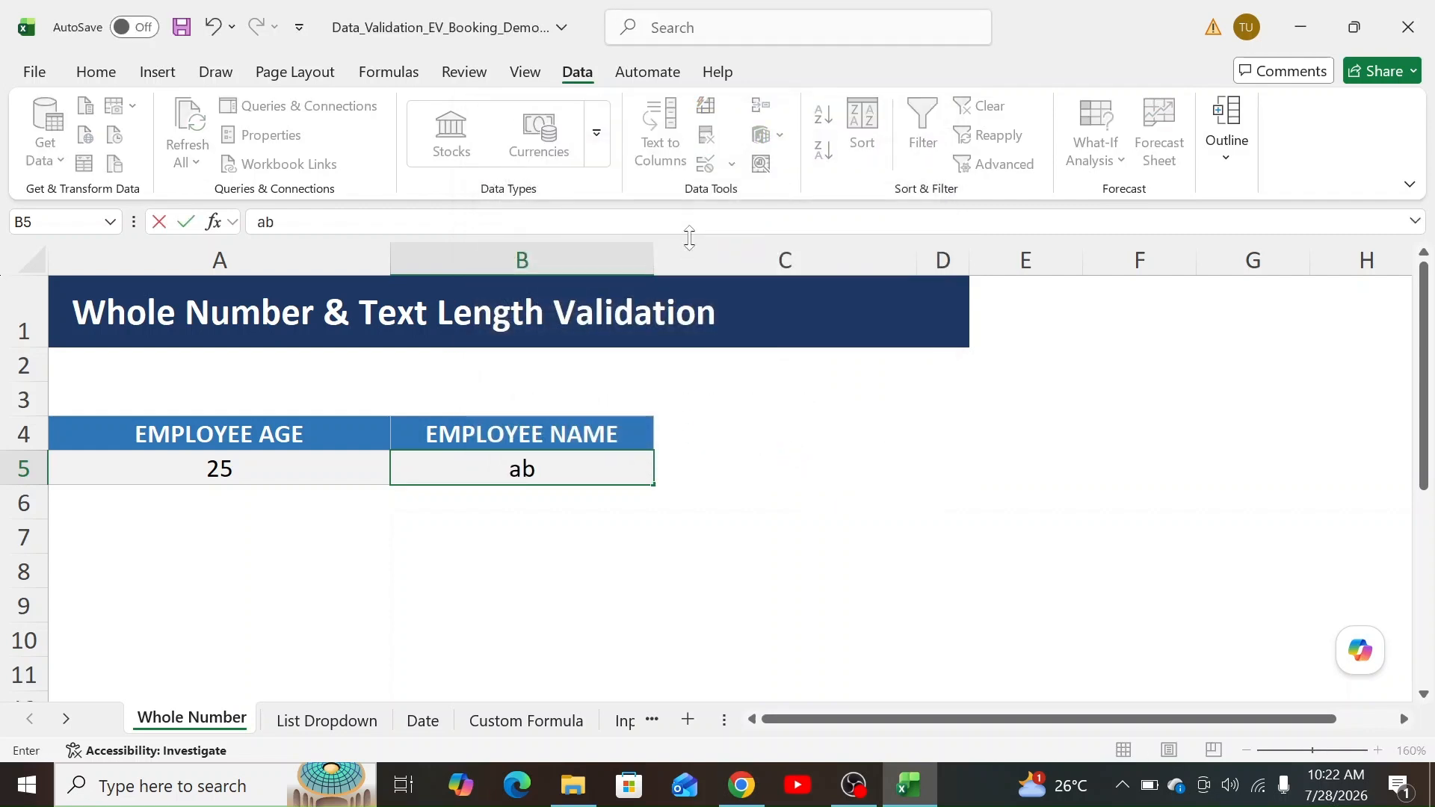
pyautogui.press('Return')
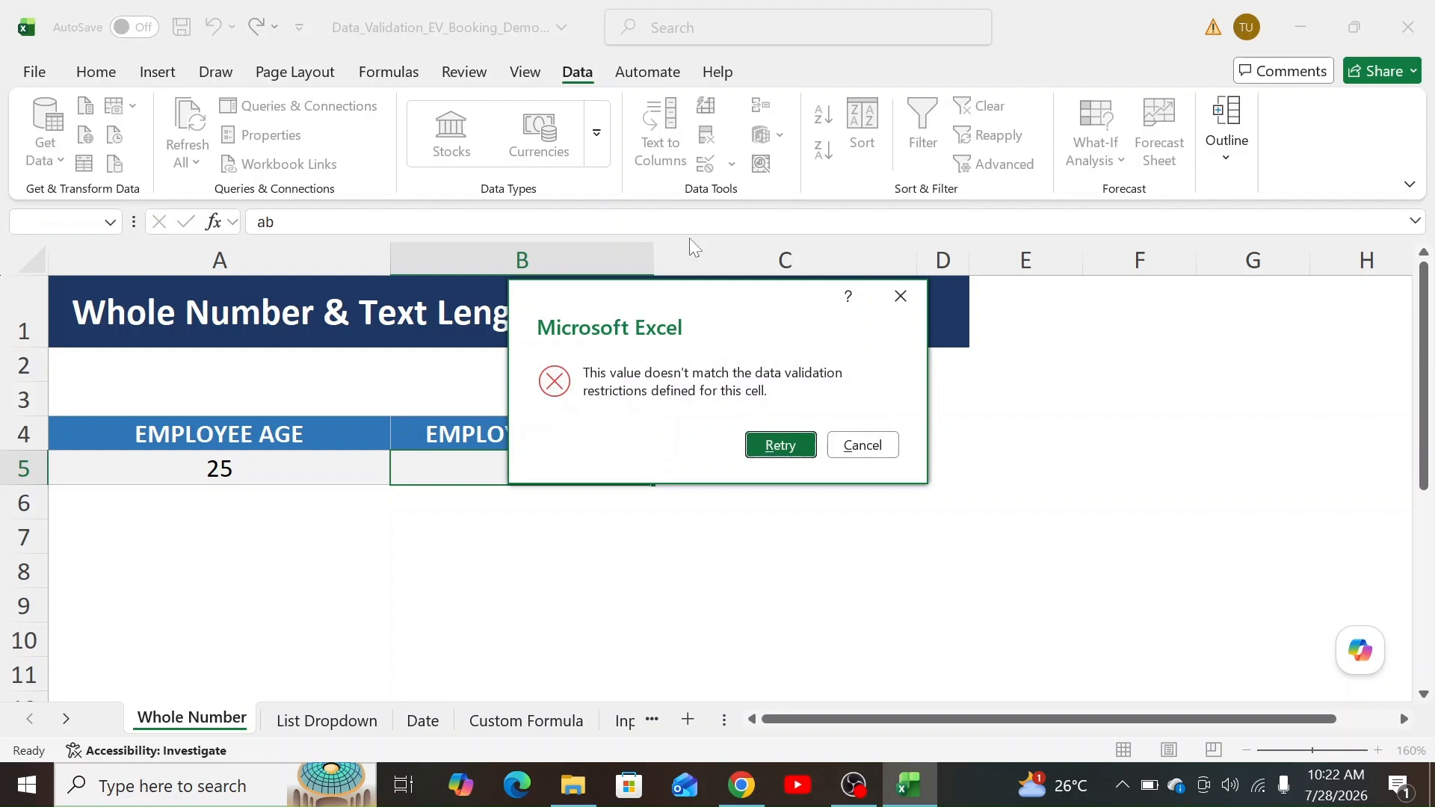
pyautogui.press('Return')
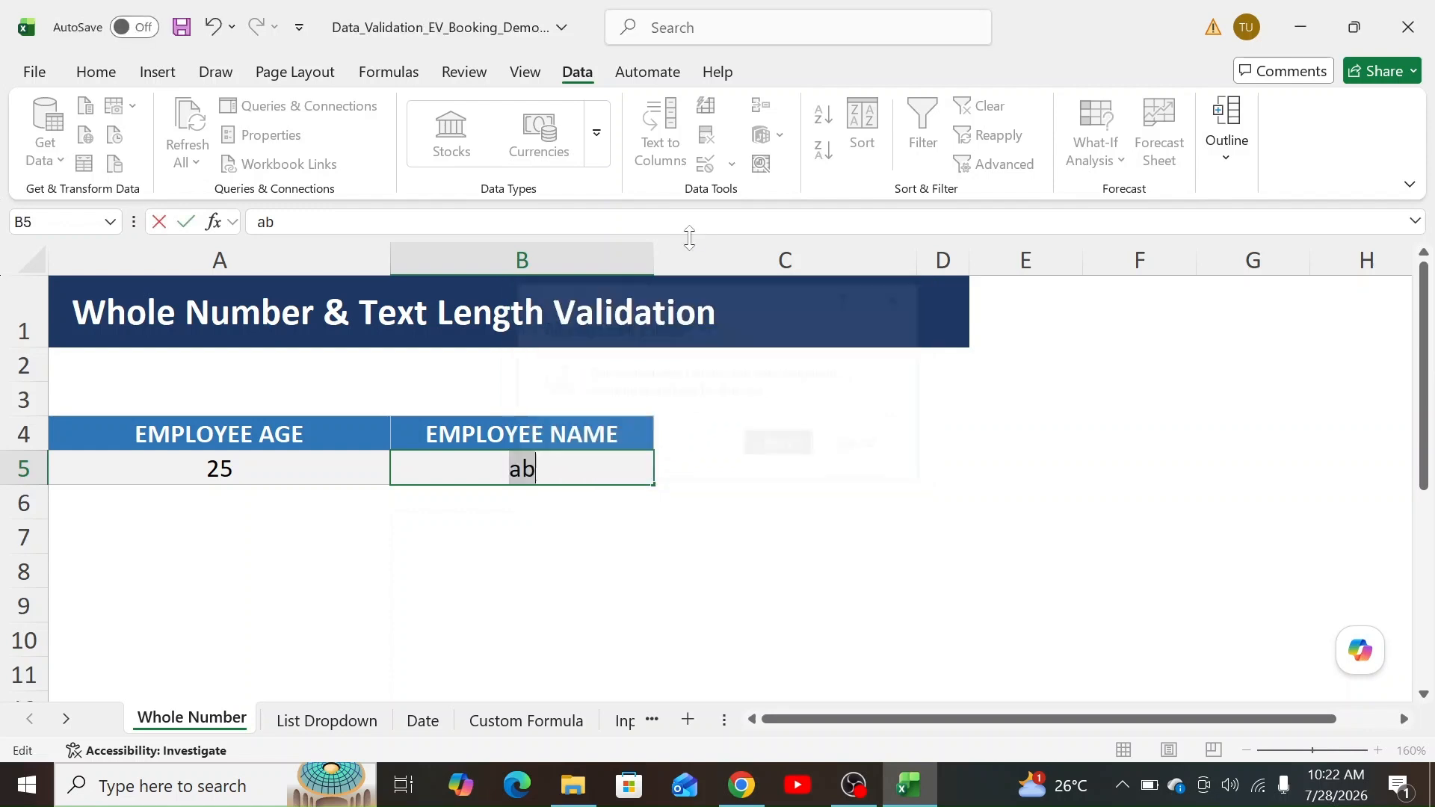
pyautogui.write('P')
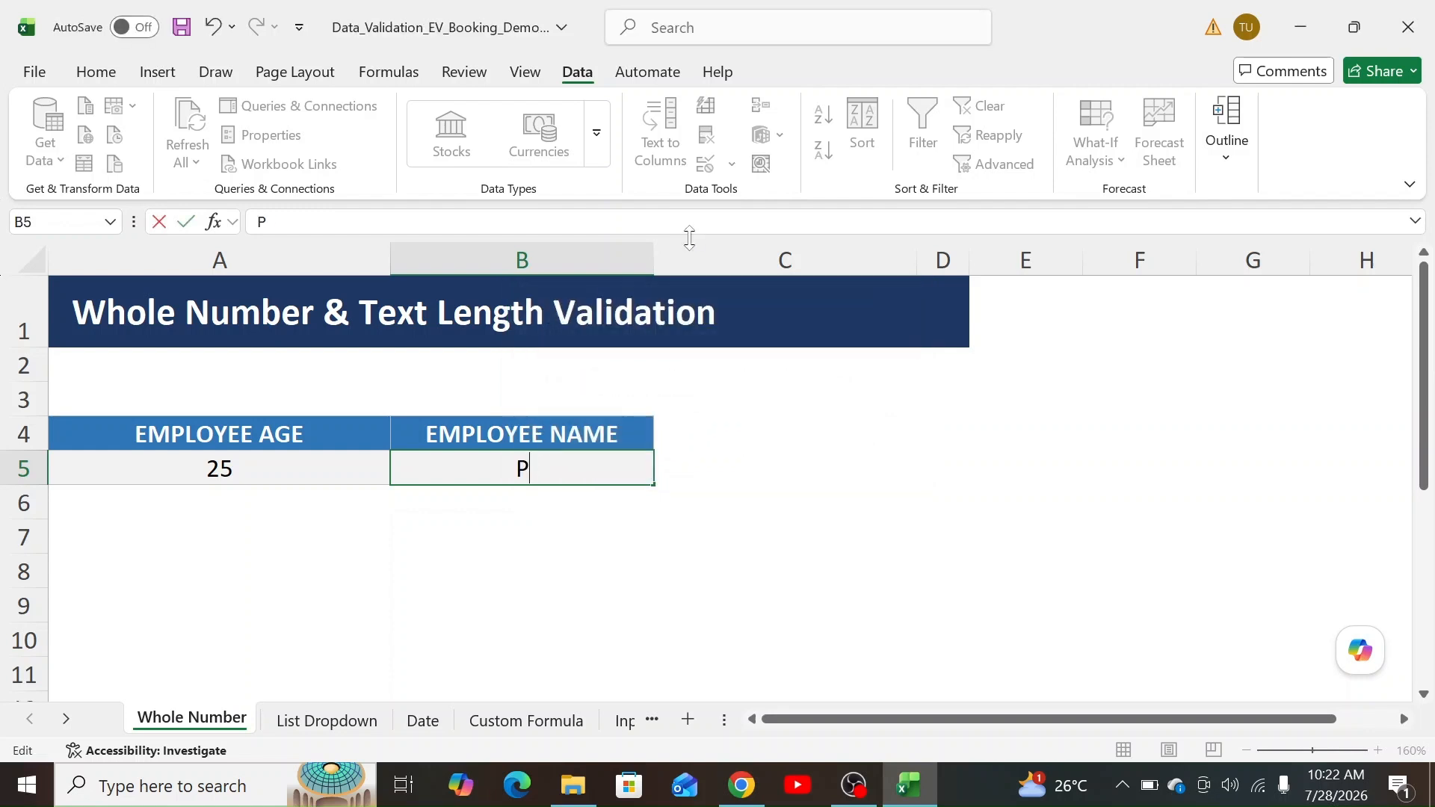
pyautogui.write('raveen')
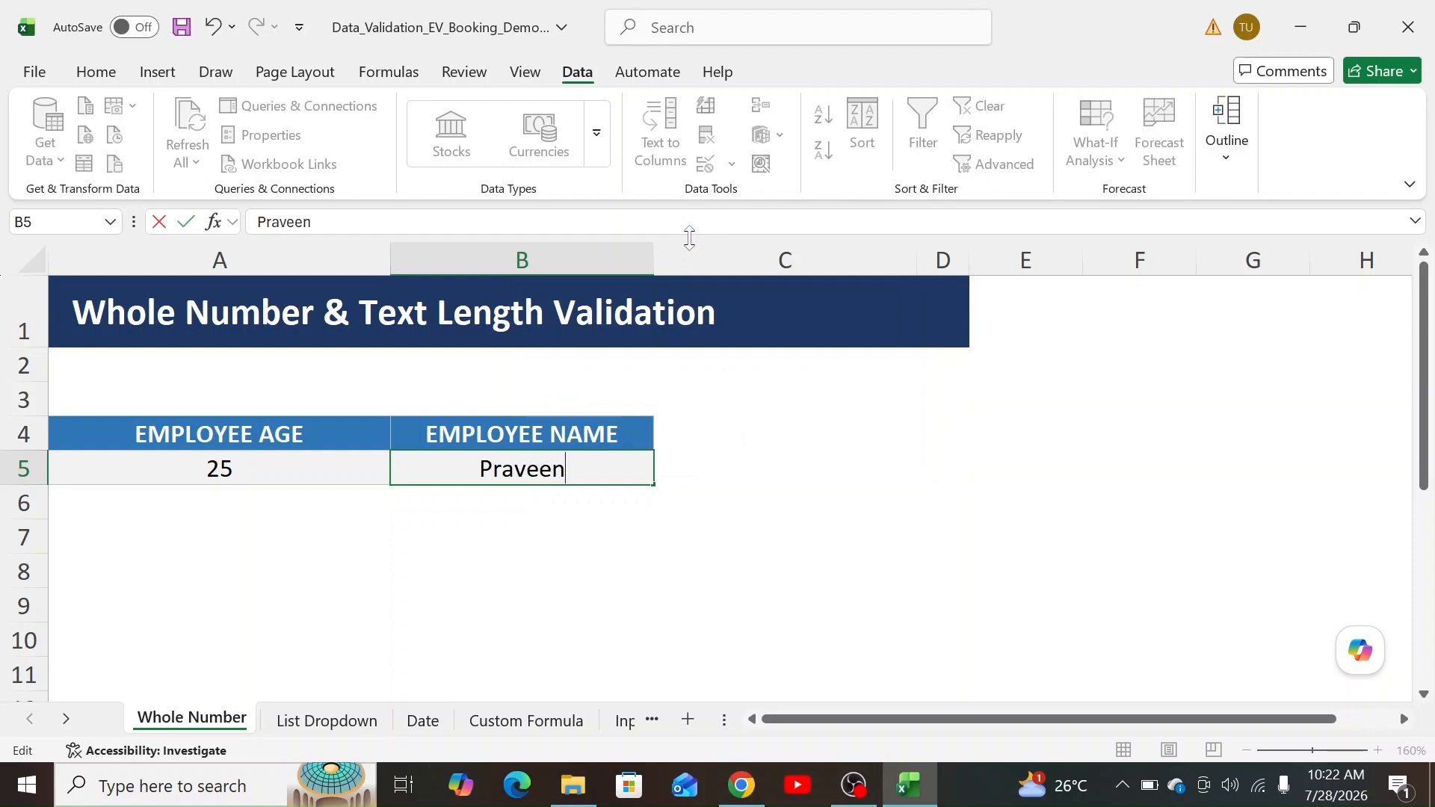
pyautogui.press('Return')
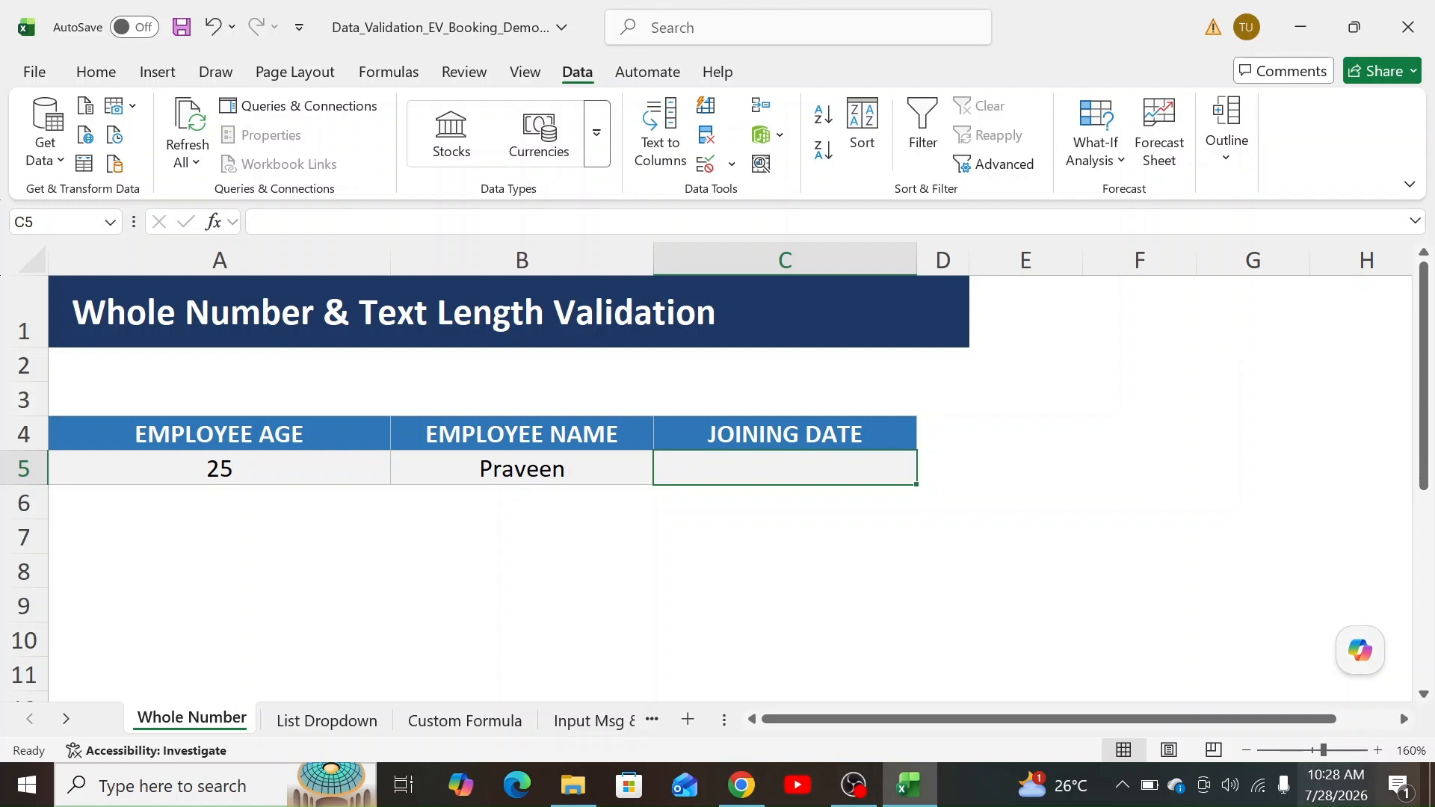
# Step: Add a data validation rule to Joining Date cell C5 that allows only dates less than or equal to 7/28/2026
pyautogui.moveTo(1327, 802)
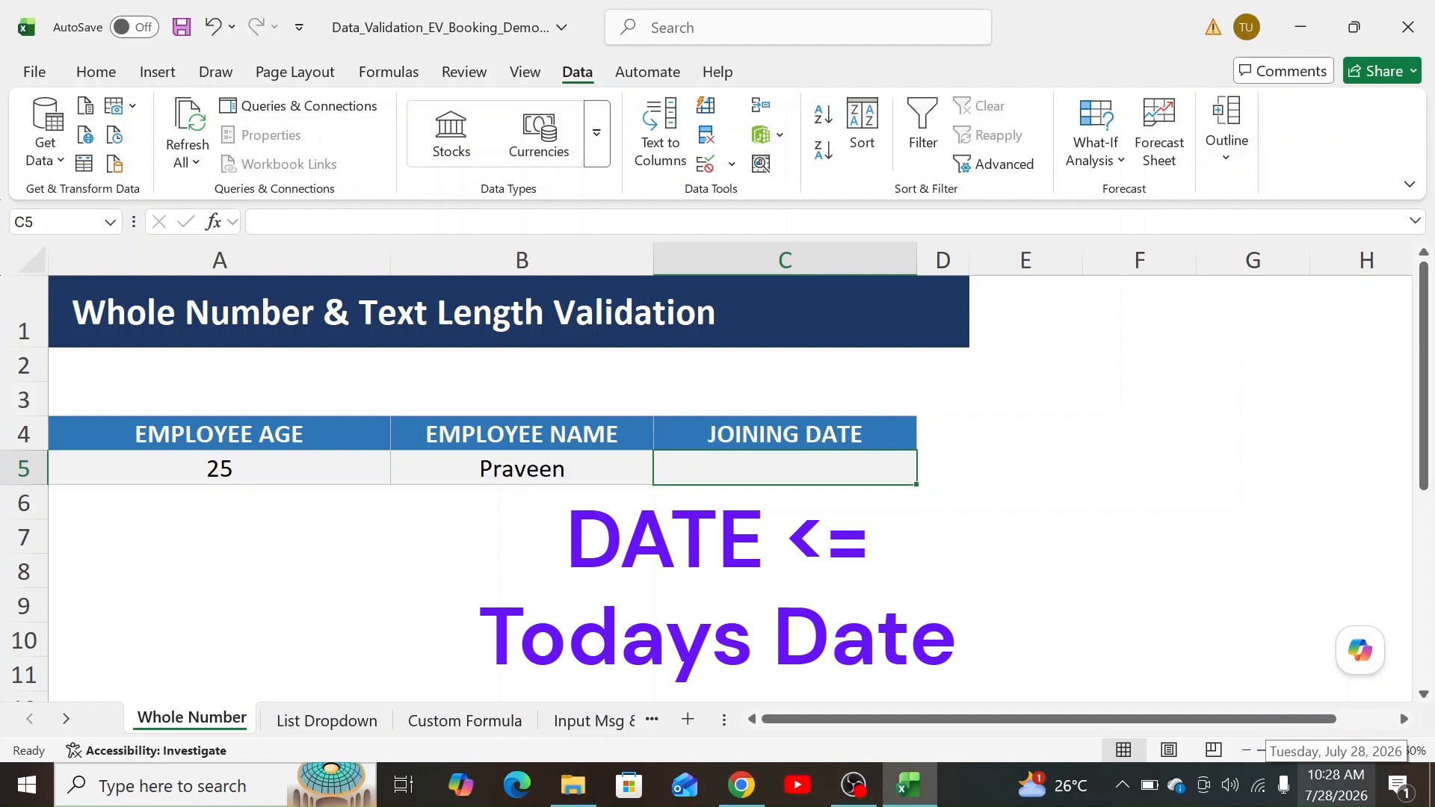
pyautogui.click(710, 166)
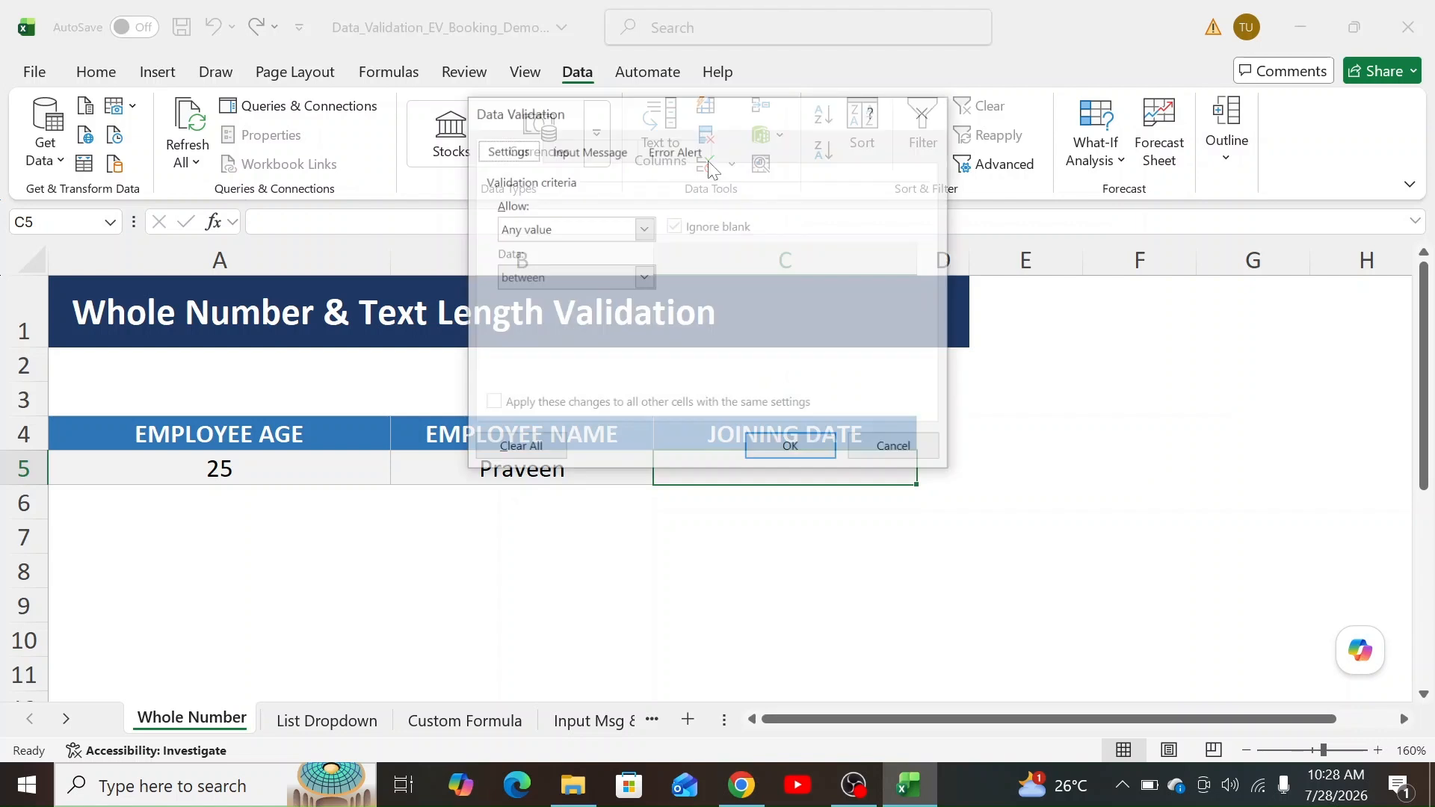
pyautogui.click(643, 230)
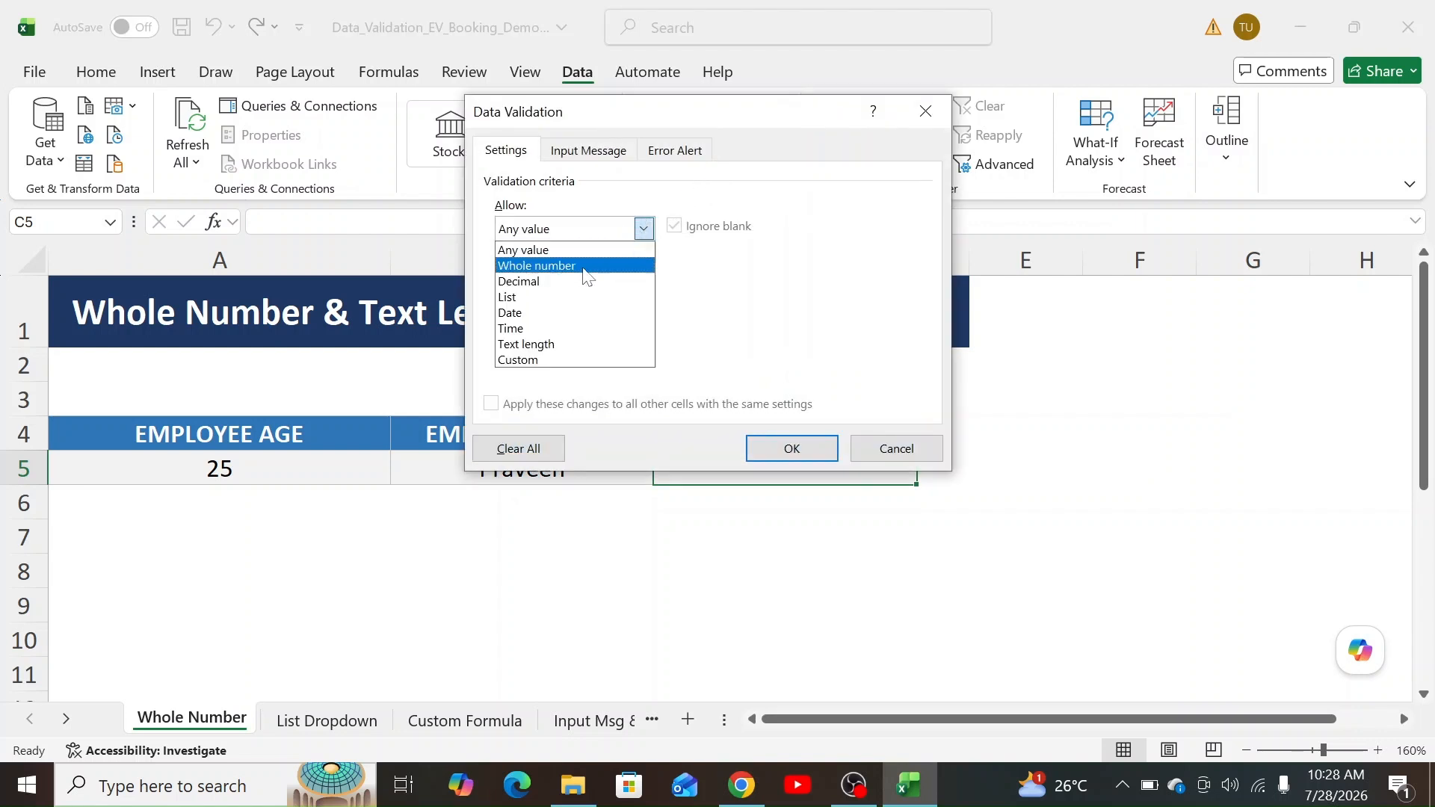
pyautogui.click(523, 312)
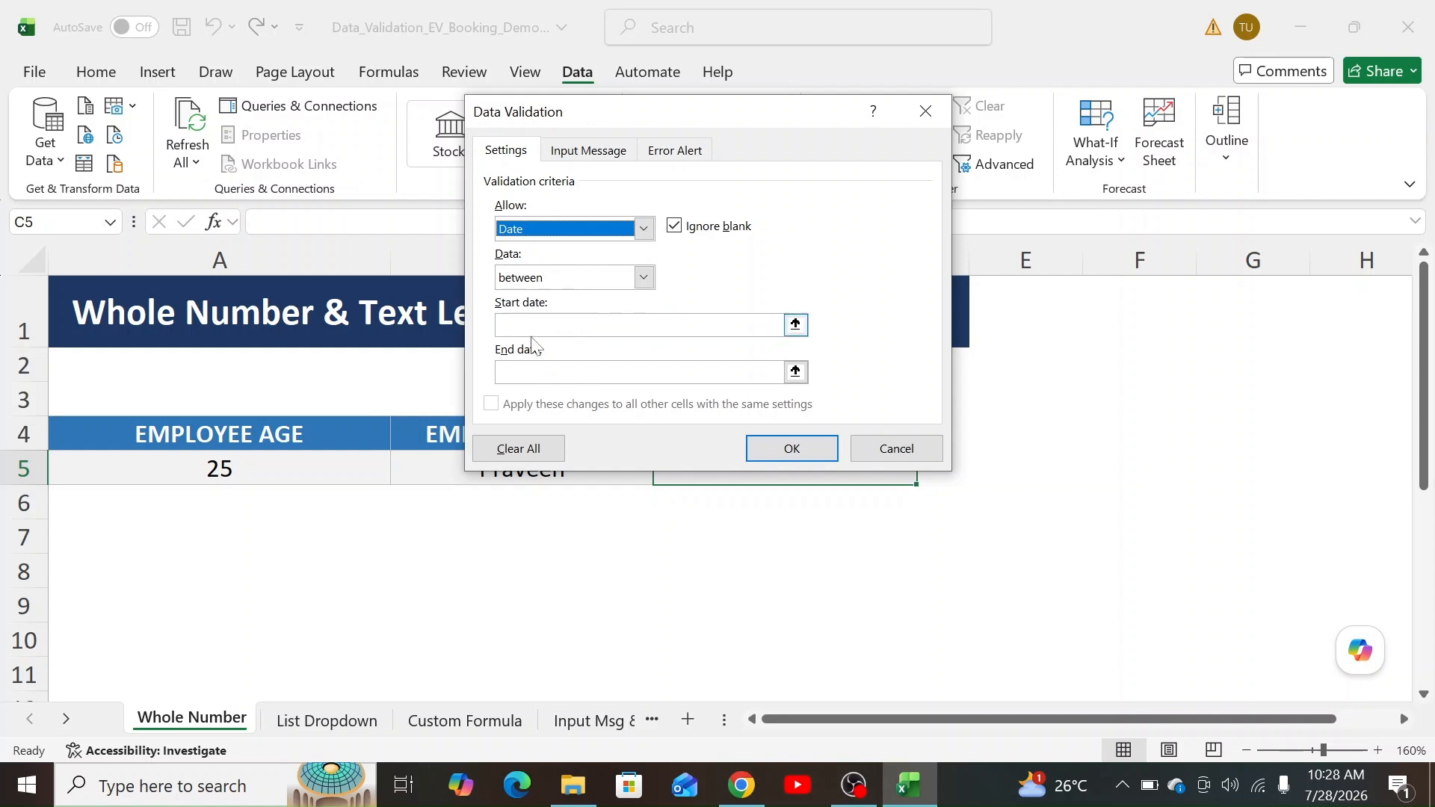
pyautogui.click(544, 280)
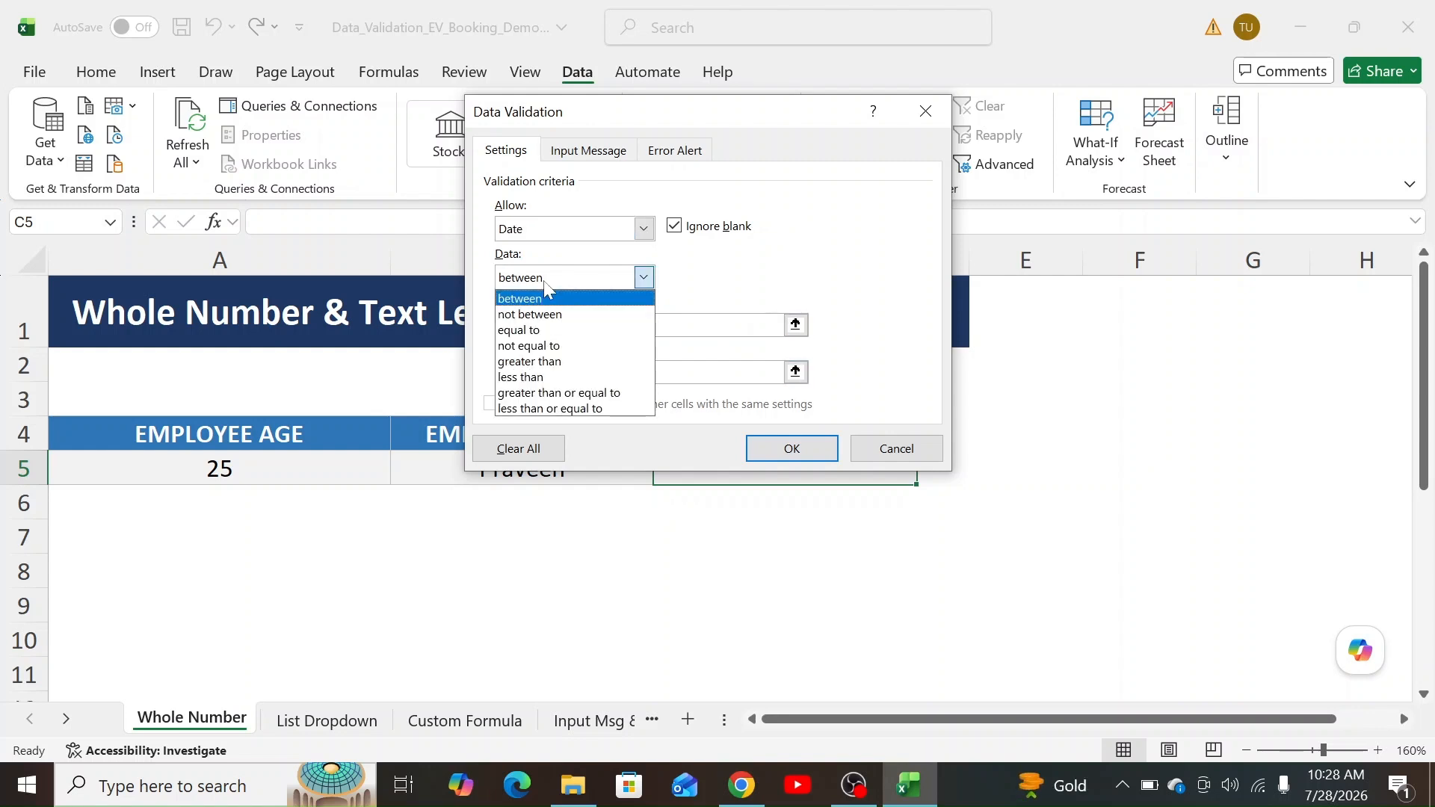
pyautogui.click(557, 409)
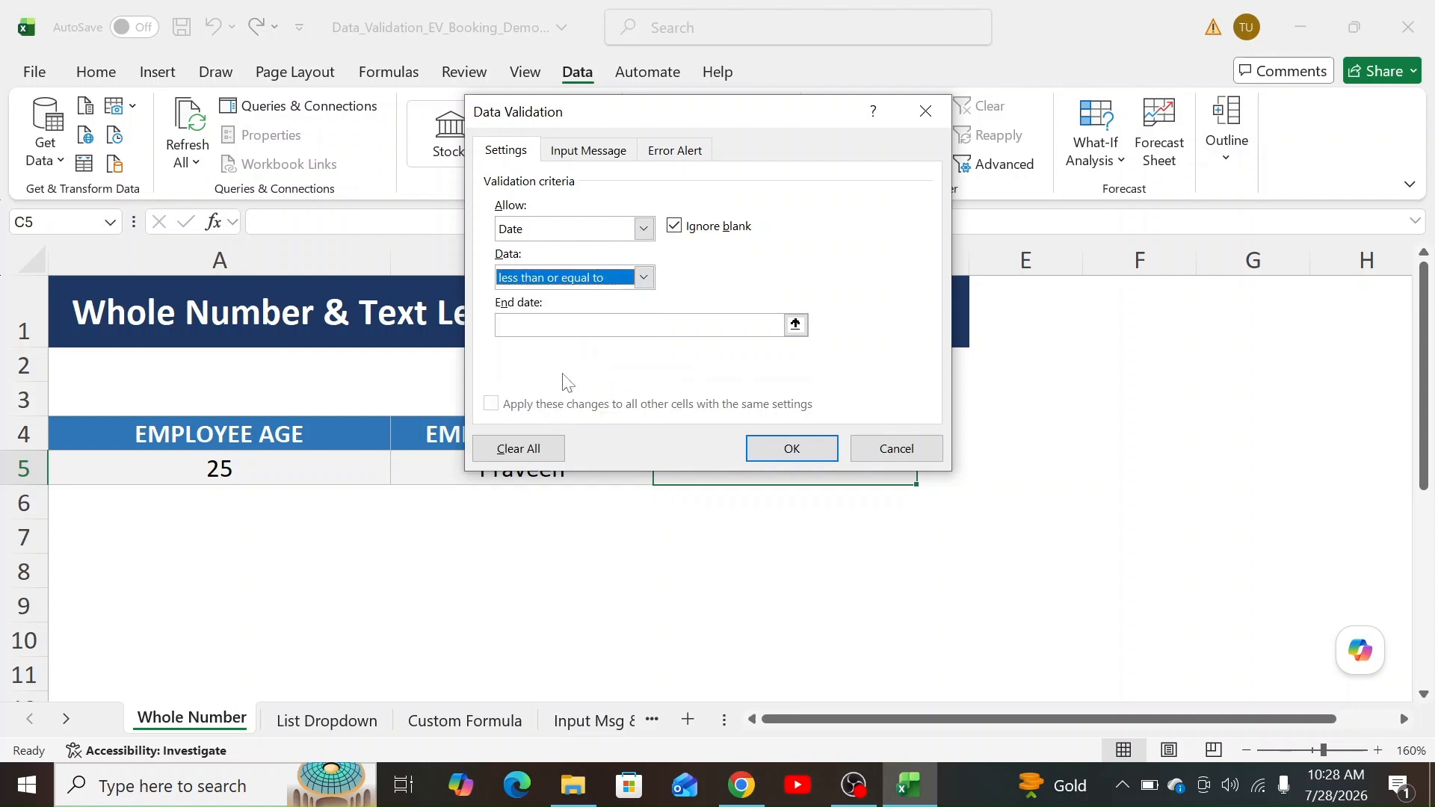
pyautogui.press('Tab')
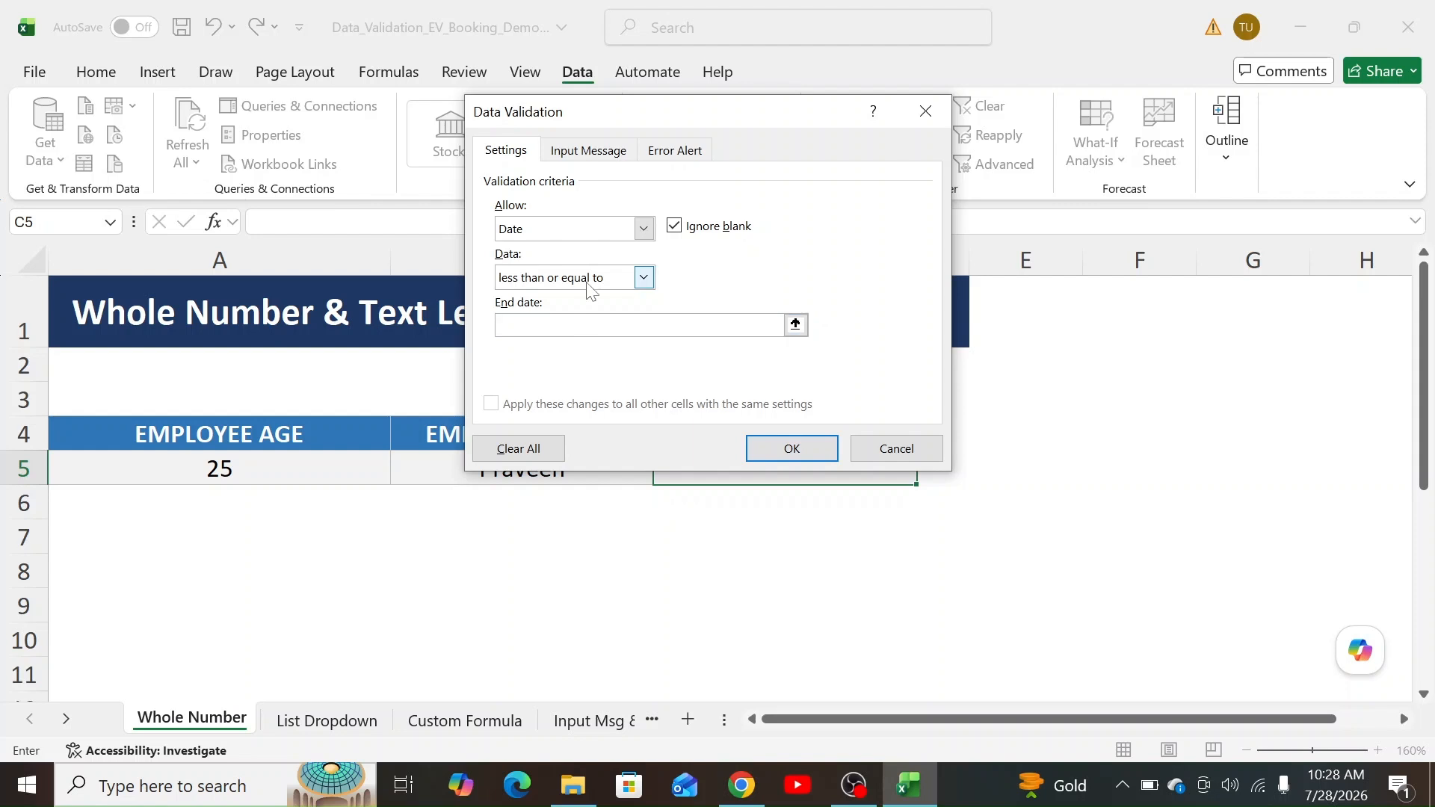
pyautogui.write('7/28/2026')
pyautogui.click(756, 442)
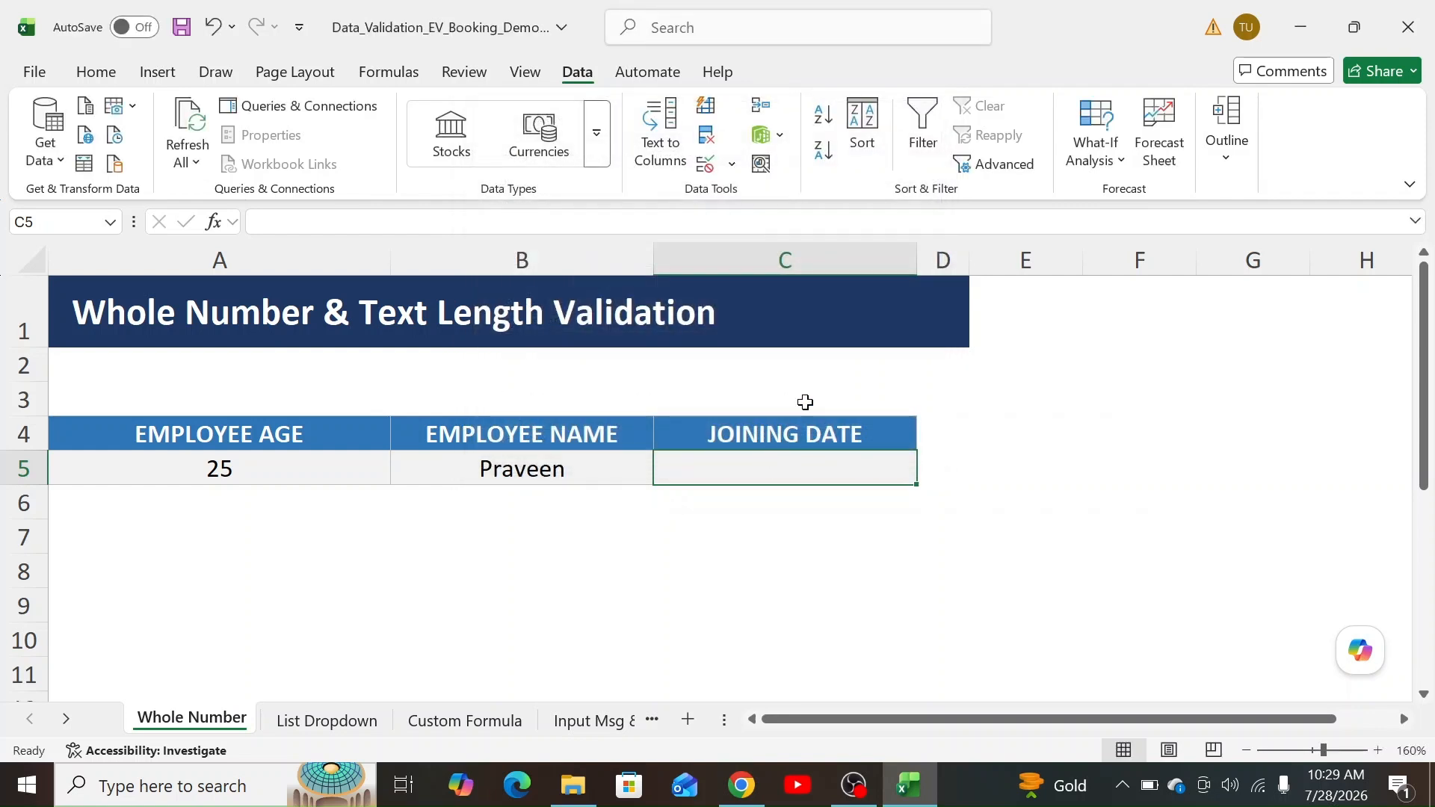
# Step: Test the date rule in Joining Date cell C5 with the future date 7/29/2026, and cancel the entry
pyautogui.write('7/')
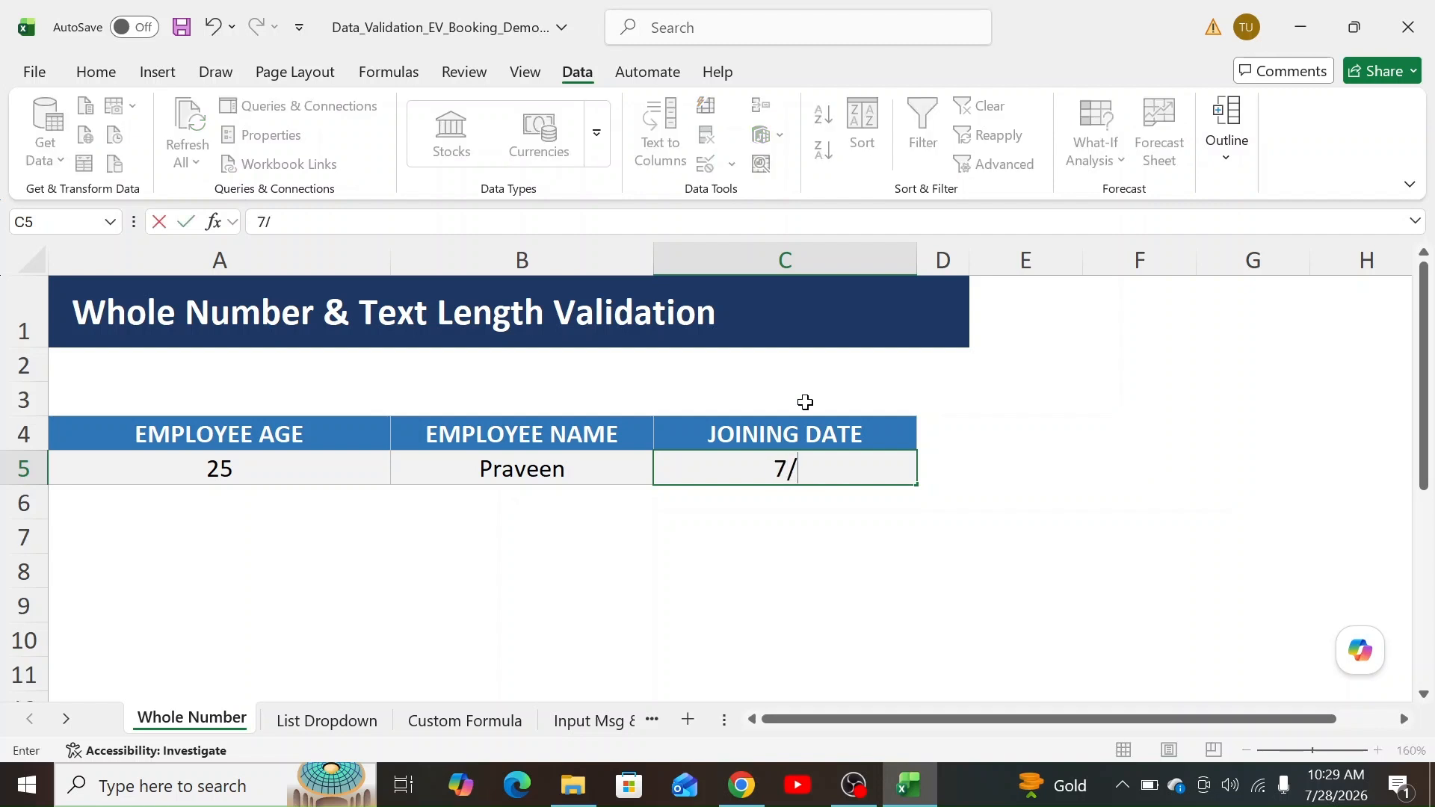
pyautogui.write('29/2026')
pyautogui.press('Return')
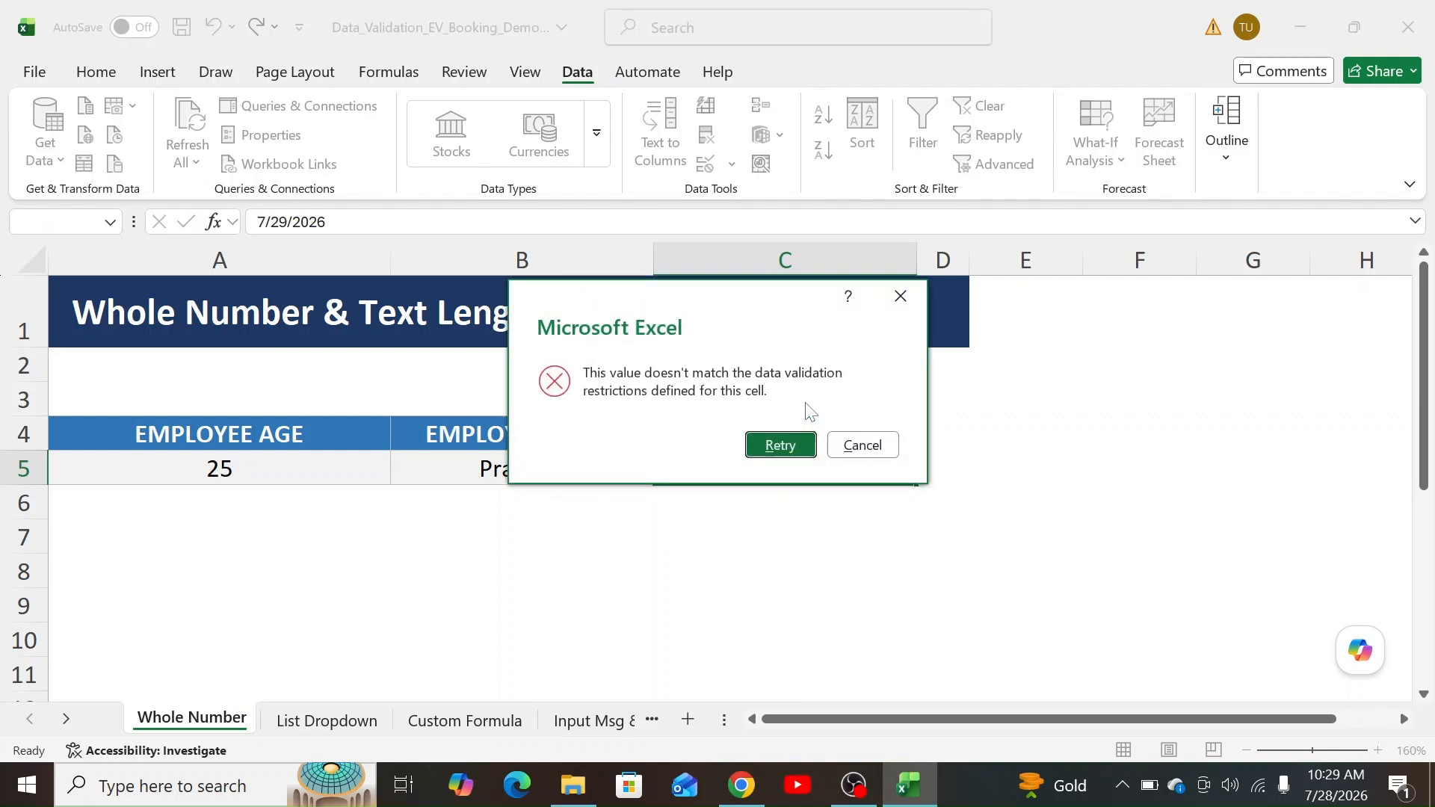
pyautogui.press('Escape')
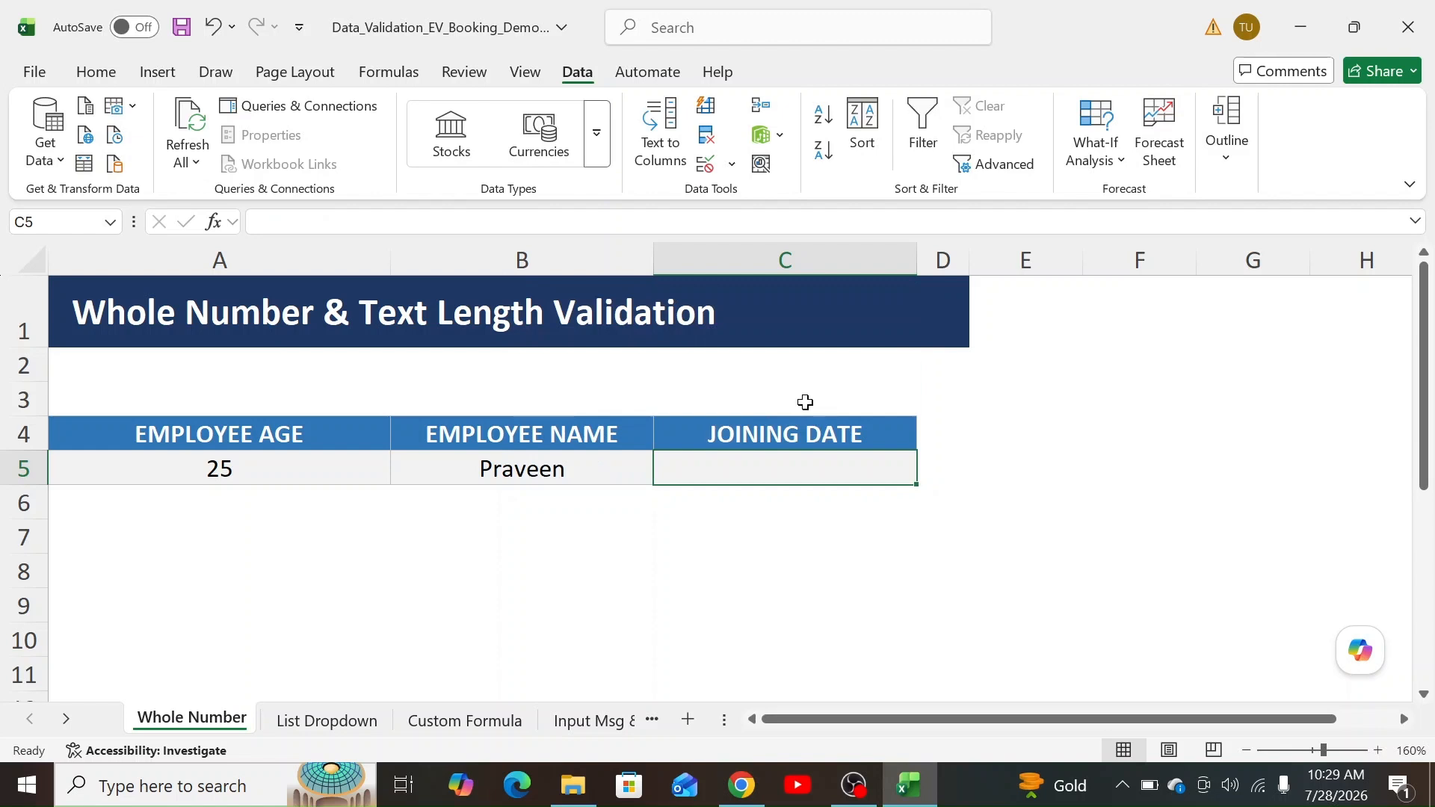
# Step: Enter the current date 7/28/2026 in Joining Date cell C5, and overwrite it with 1/1/2026
pyautogui.hotkey('ctrl', ';')
pyautogui.press('Return')
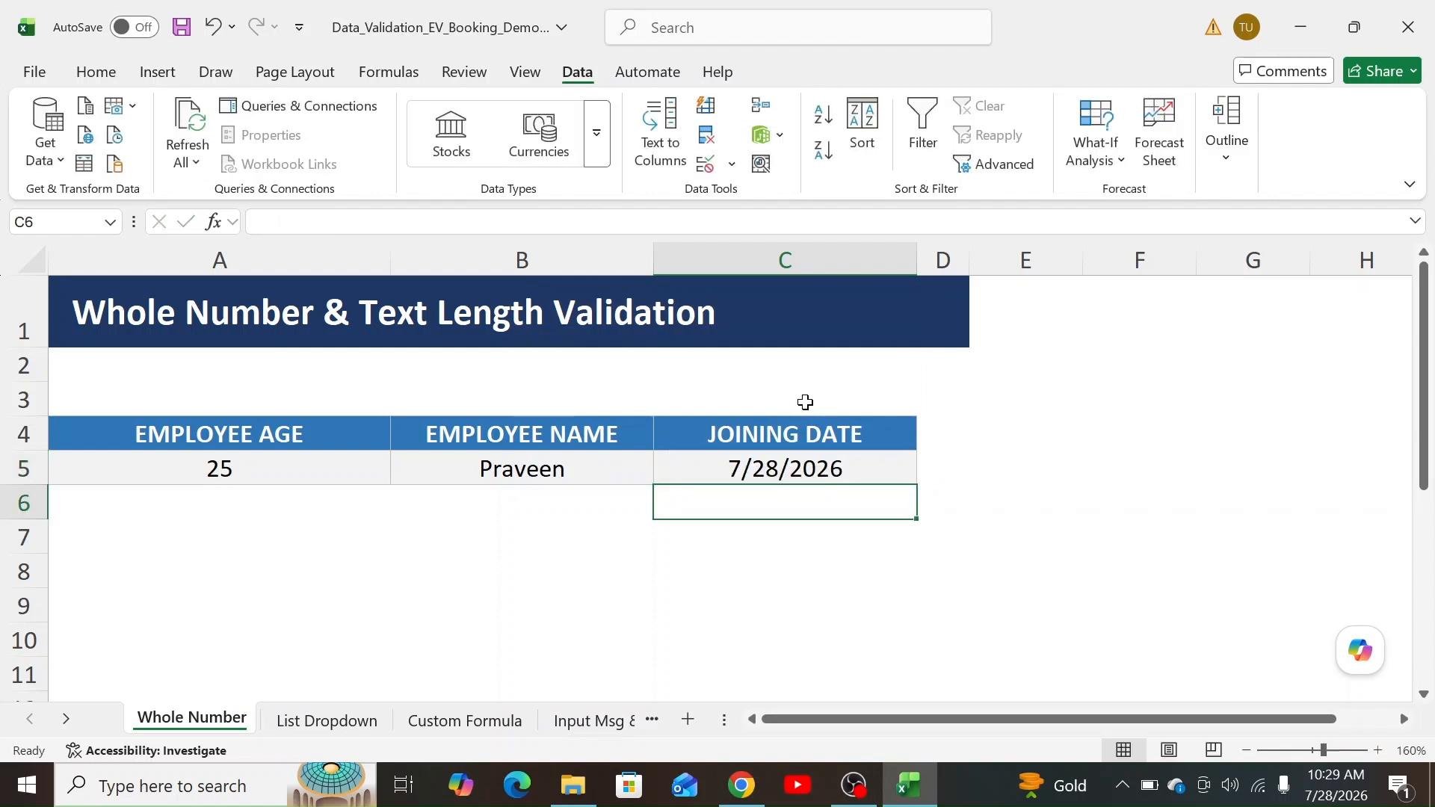
pyautogui.press('Up')
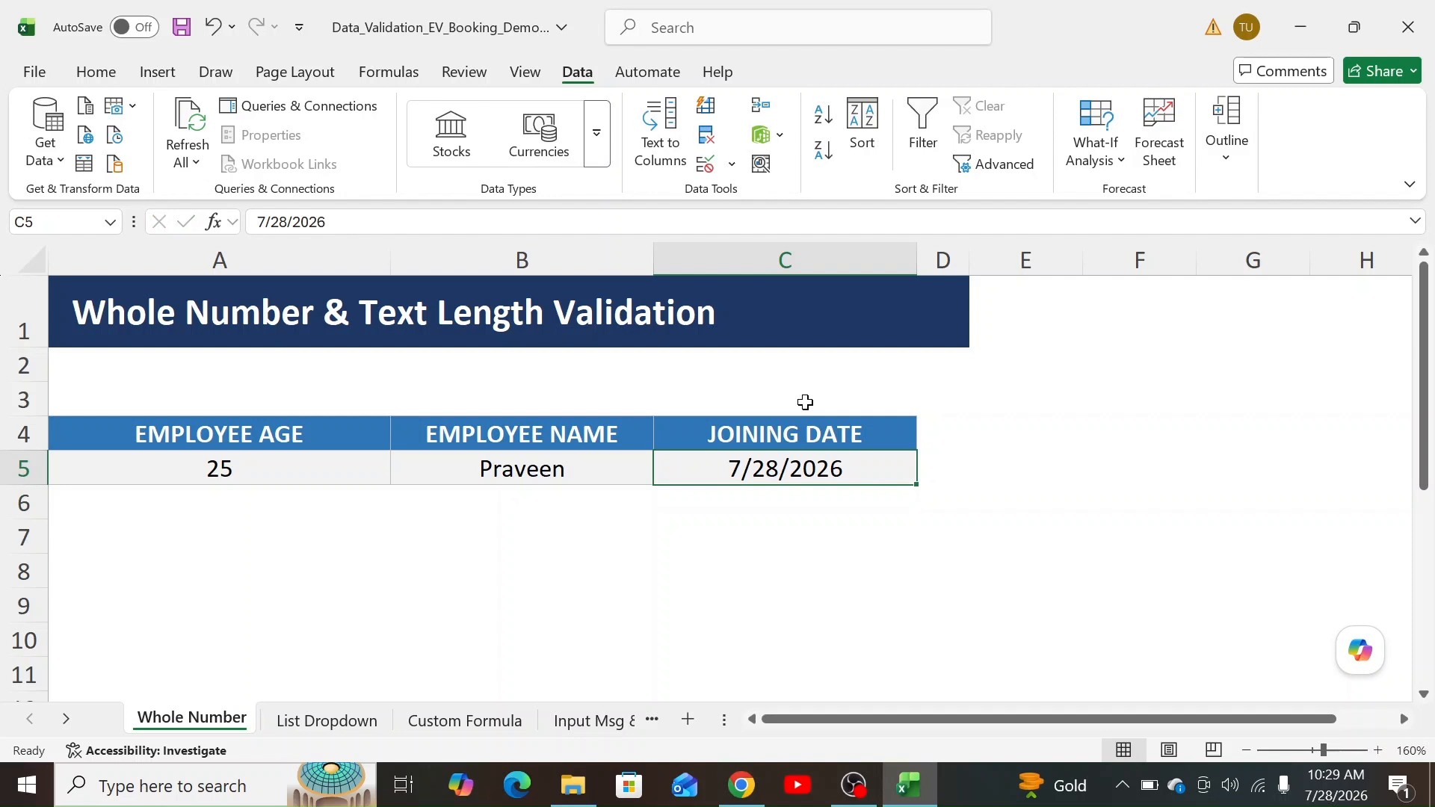
pyautogui.write('1/1/202')
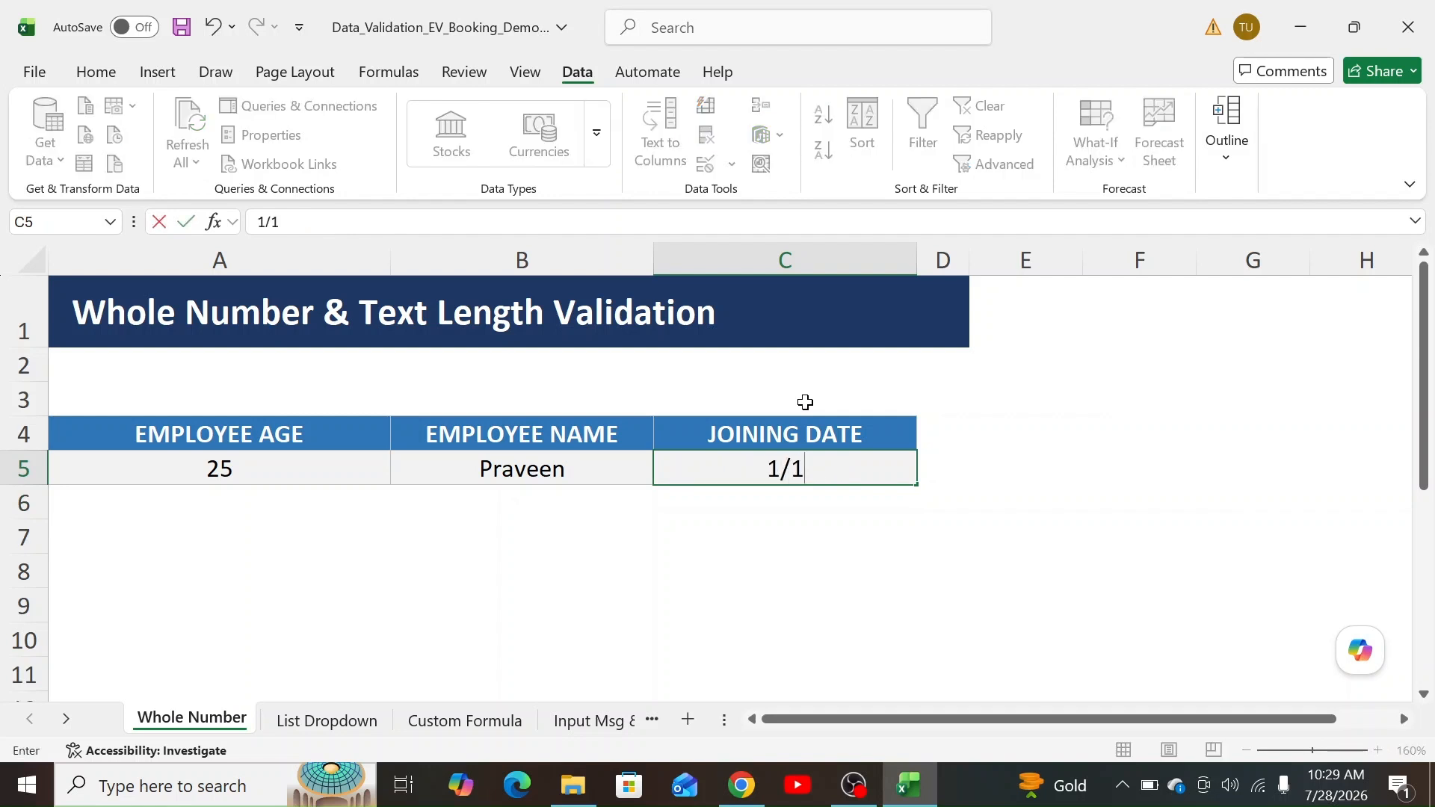
pyautogui.write('6')
pyautogui.press('Return')
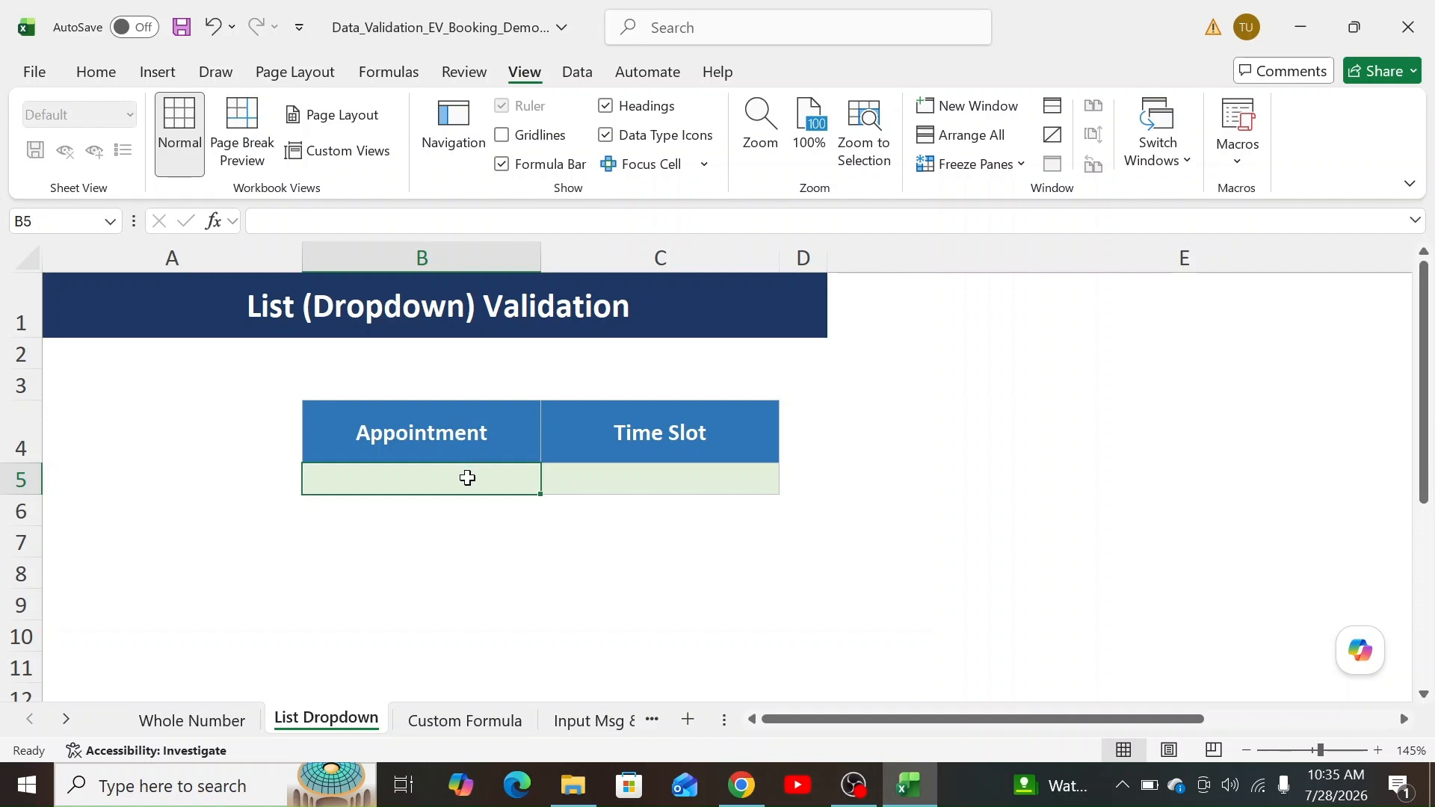
# Step: Try the entries Yes and No in Appointment cell B5 of the List Dropdown sheet, and clear the cell
pyautogui.write('Yes')
pyautogui.press('Return')
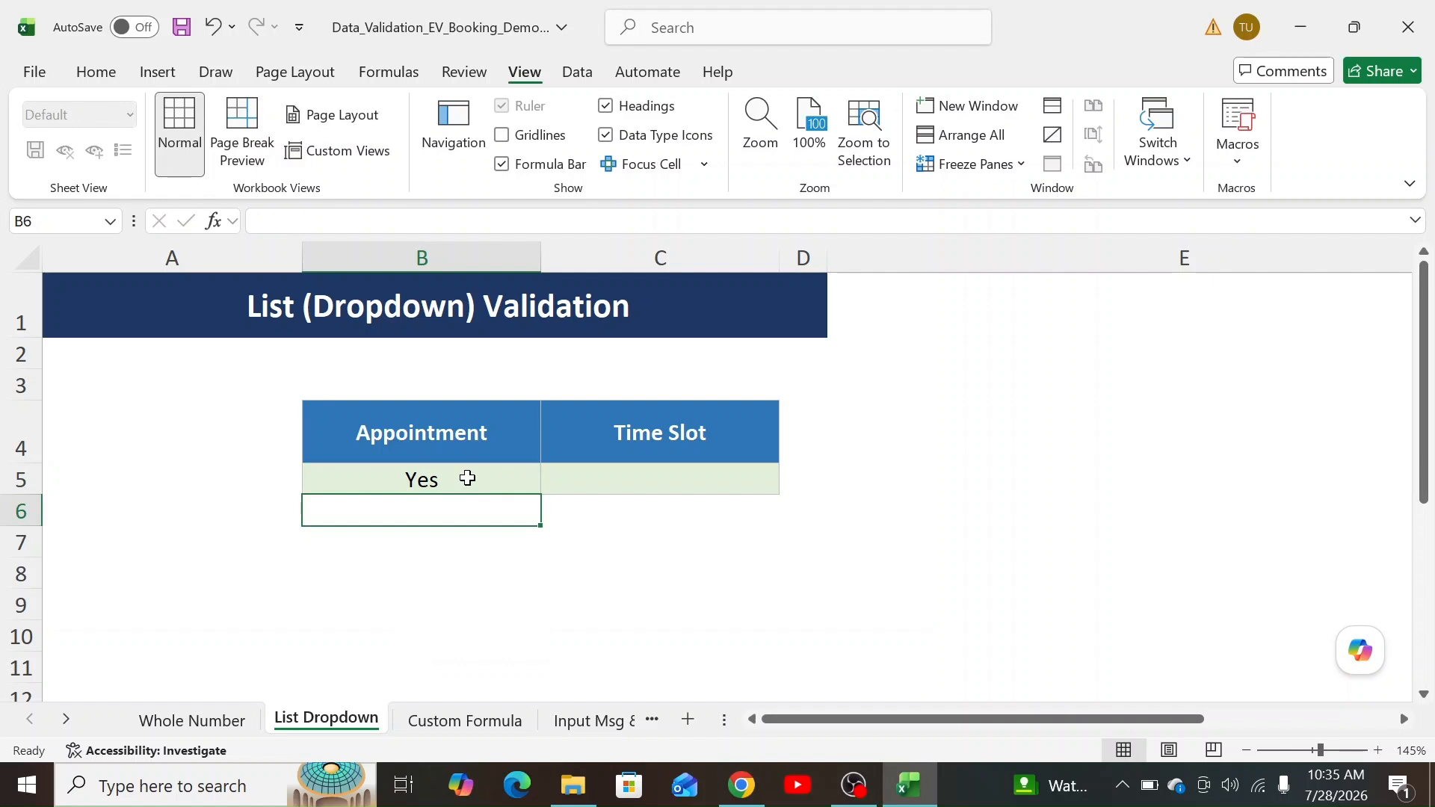
pyautogui.click(467, 478)
pyautogui.write('No')
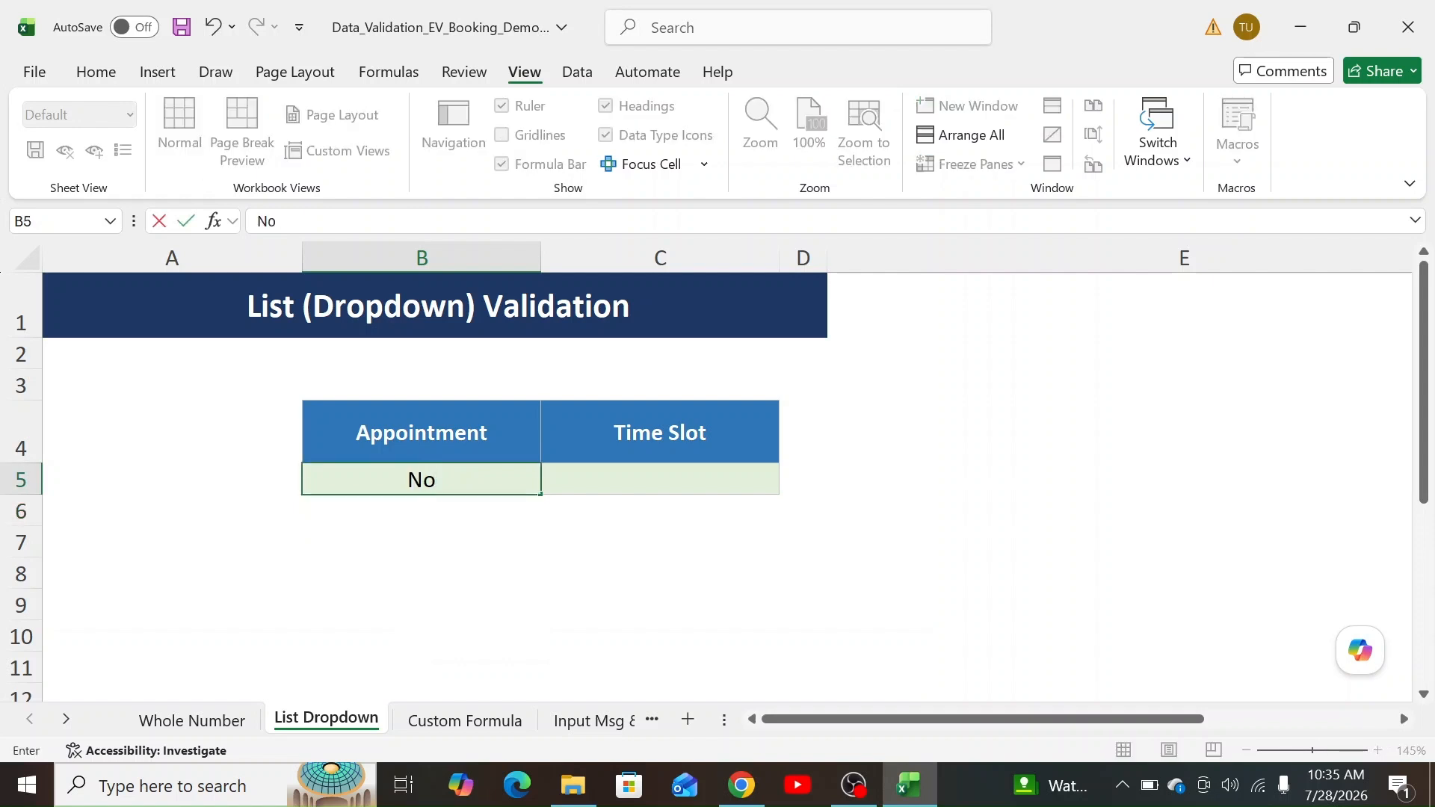
pyautogui.press('Return')
pyautogui.click(467, 479)
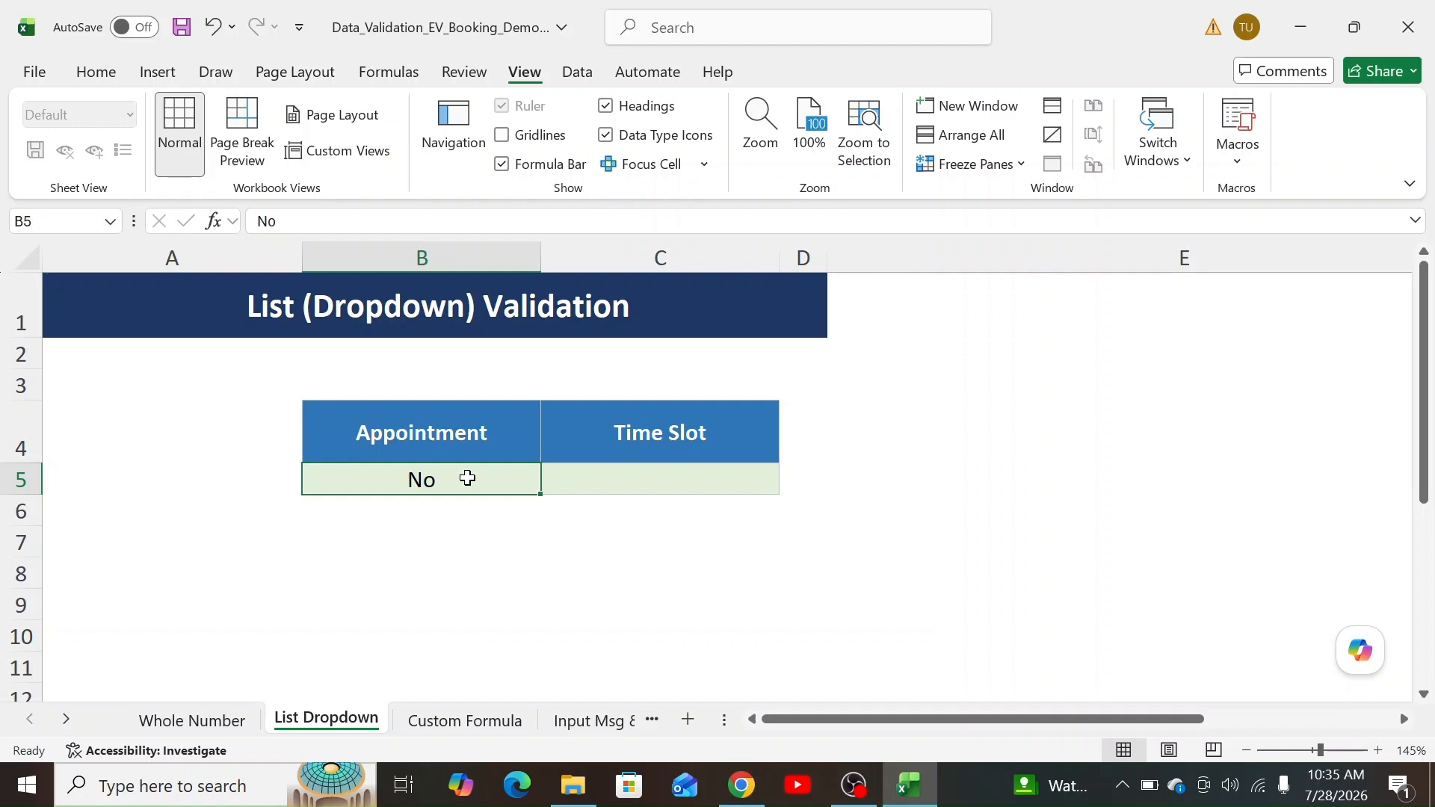
pyautogui.press('Delete')
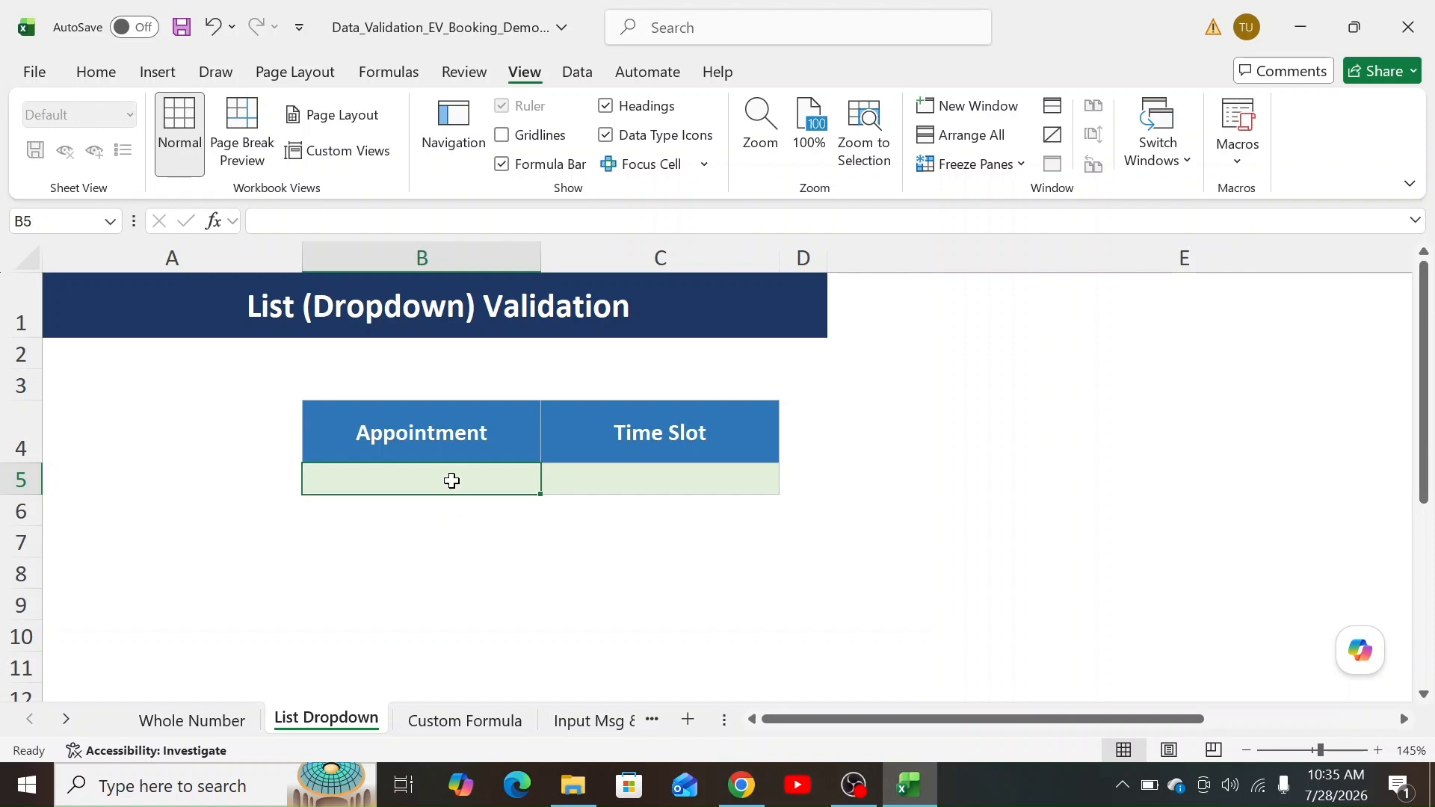
# Step: Add a list data validation rule with the source "Yes, No" to Appointment cell B5
pyautogui.click(575, 73)
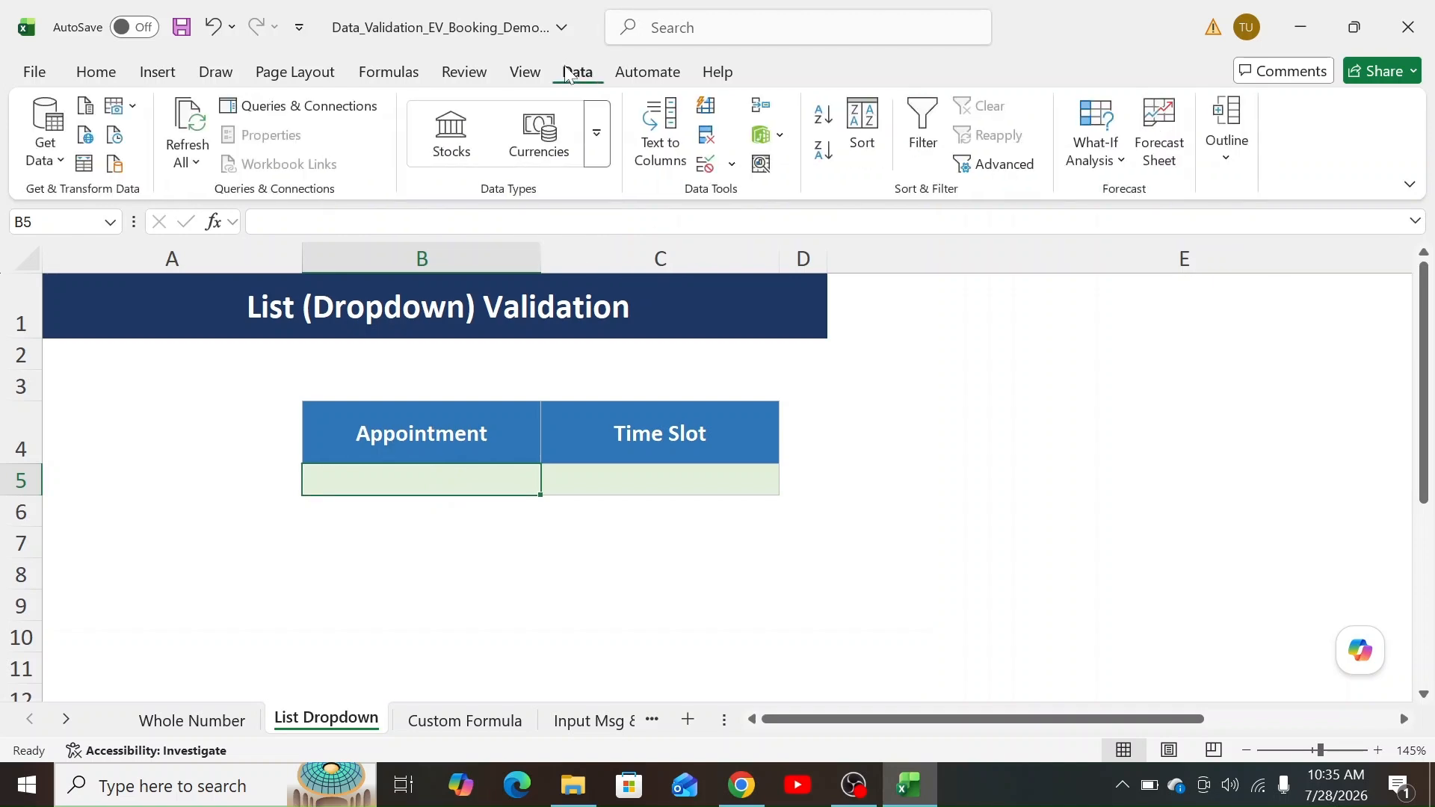
pyautogui.click(704, 168)
pyautogui.click(503, 155)
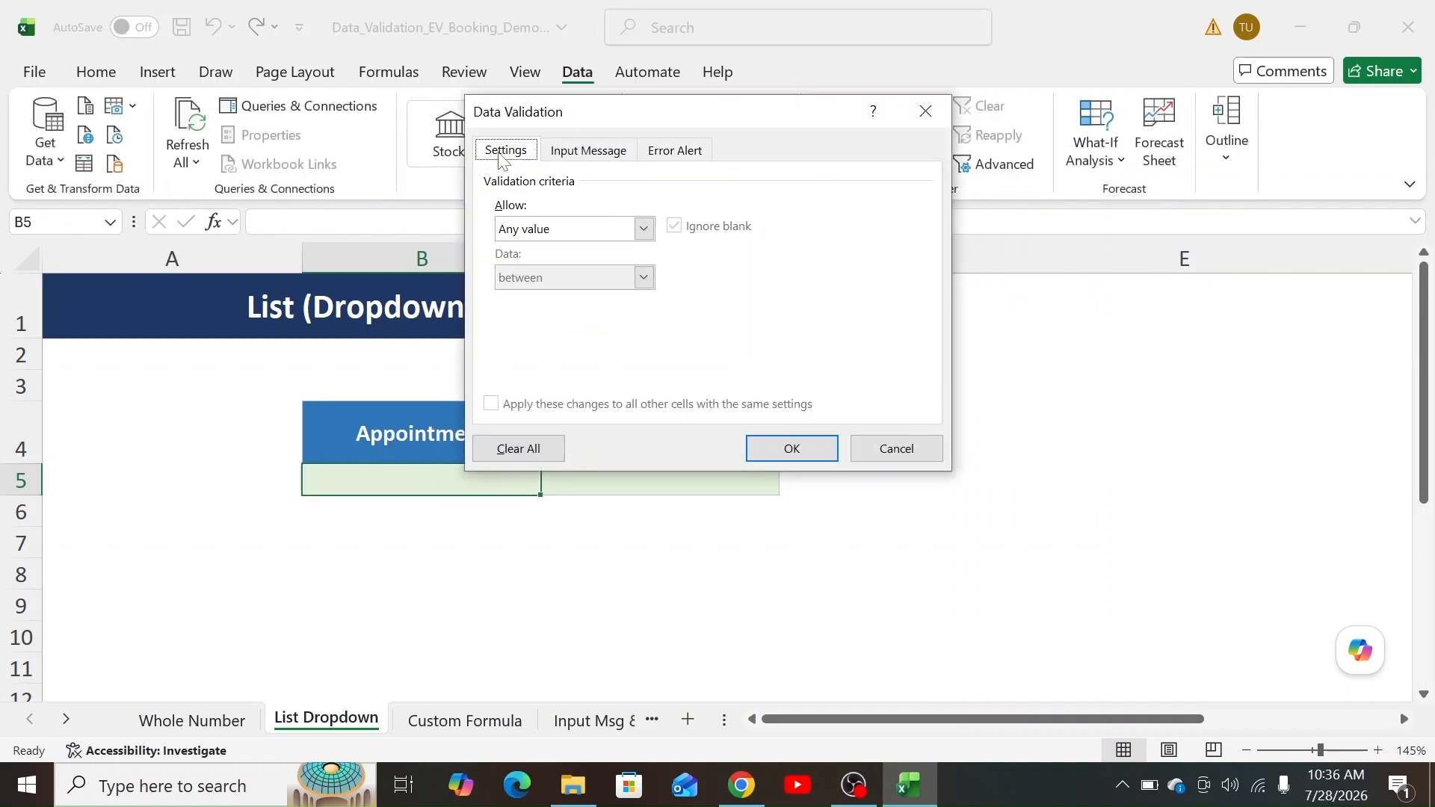
pyautogui.click(529, 229)
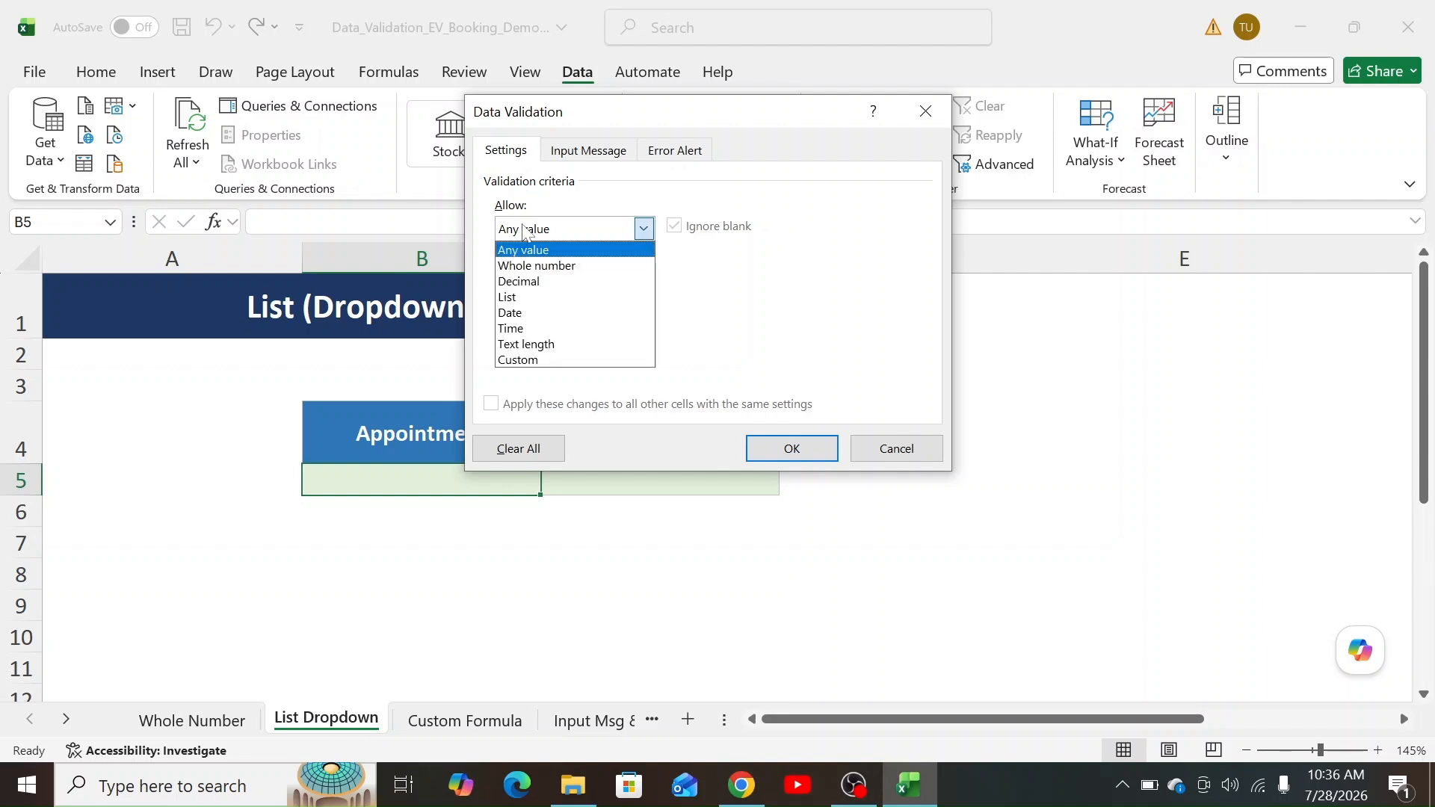
pyautogui.click(522, 298)
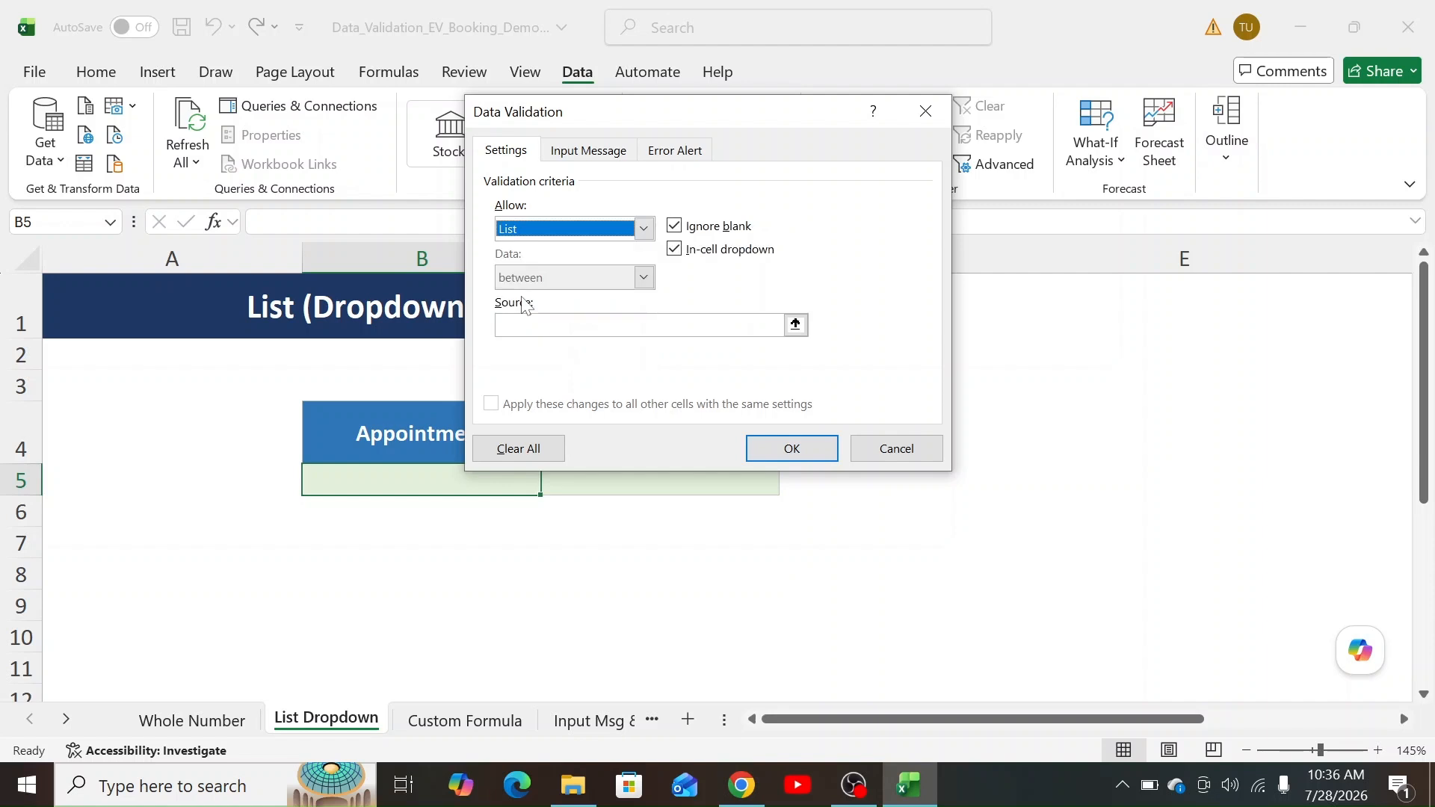
pyautogui.click(526, 325)
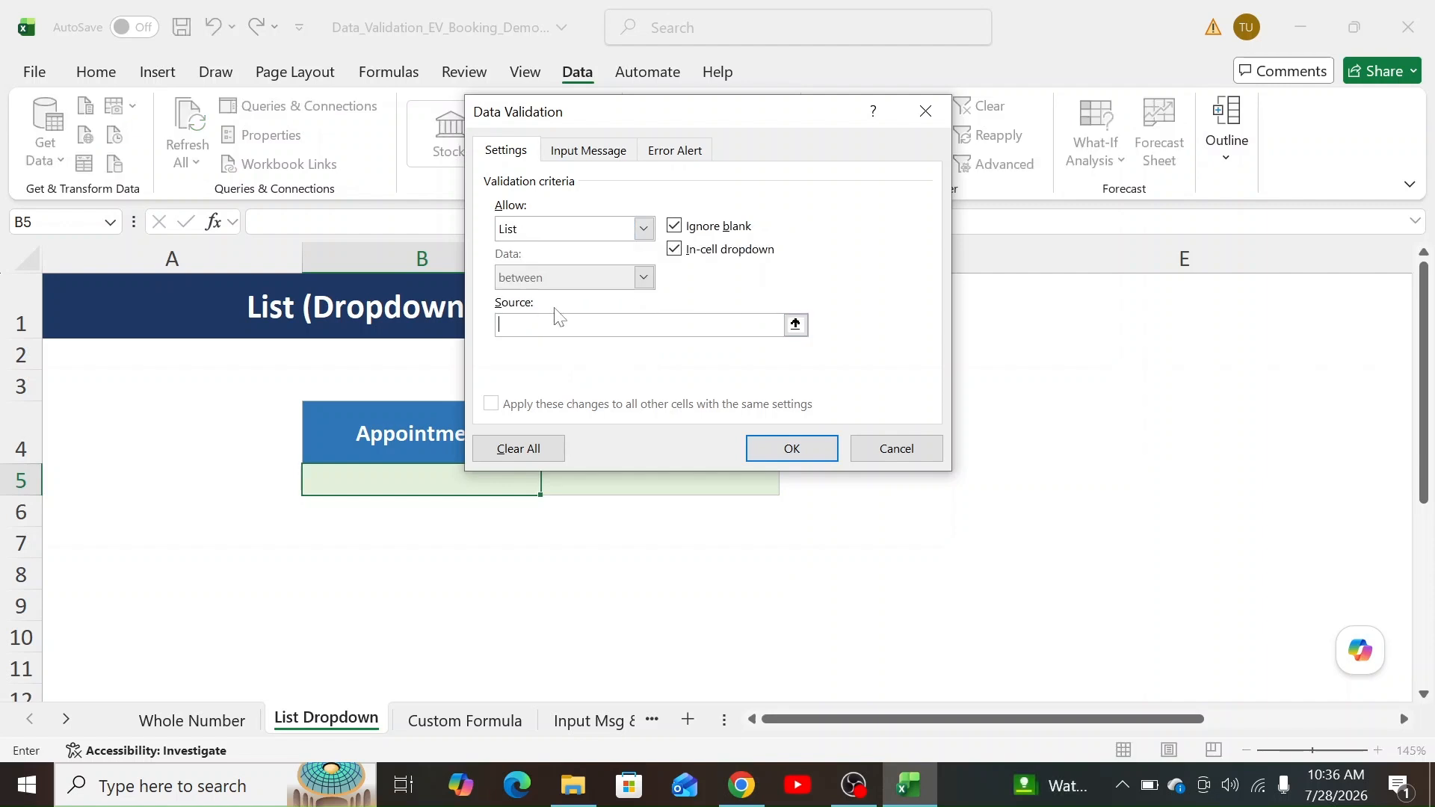
pyautogui.write('Yes, No')
pyautogui.click(777, 447)
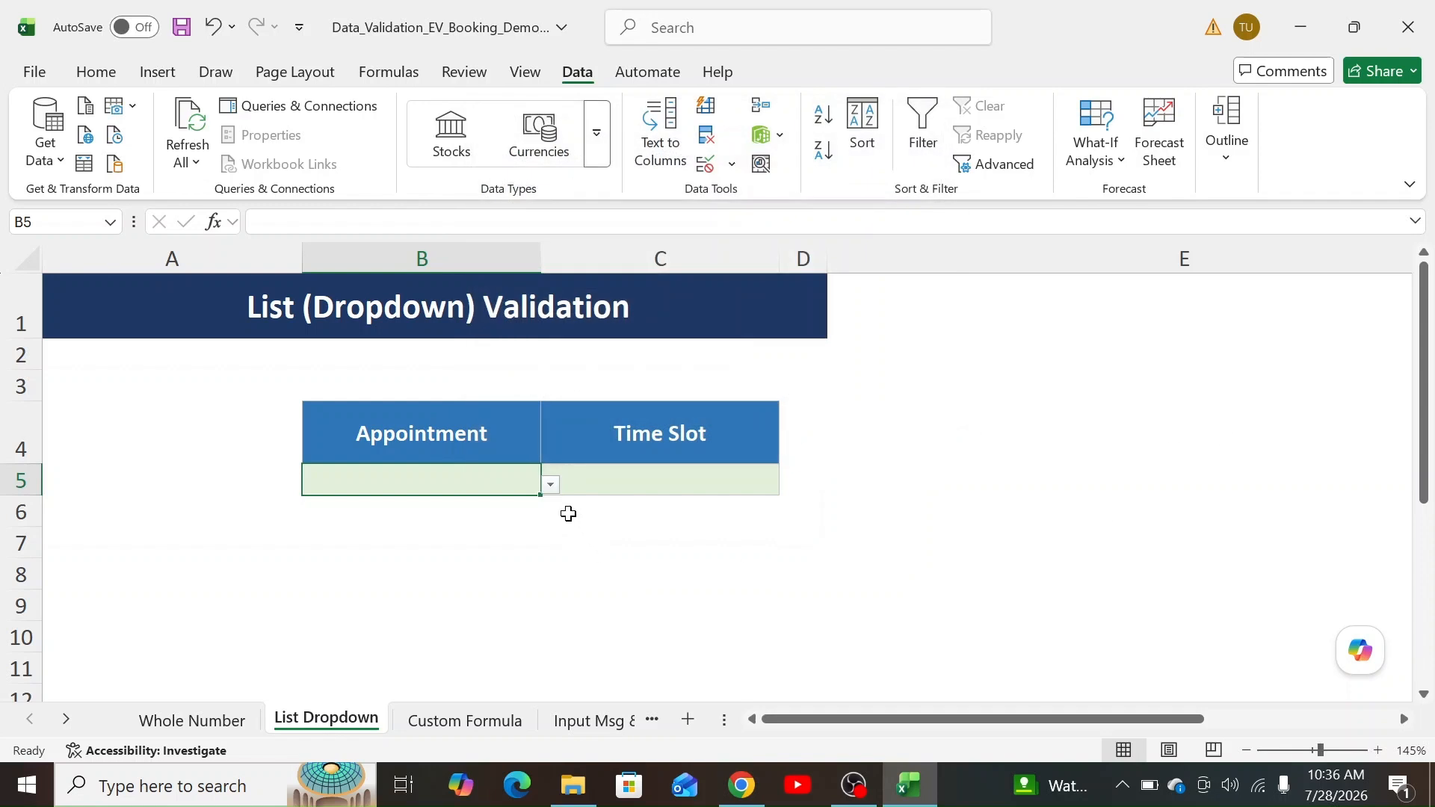
# Step: Choose Yes and then No from the dropdown list in Appointment cell B5
pyautogui.click(550, 486)
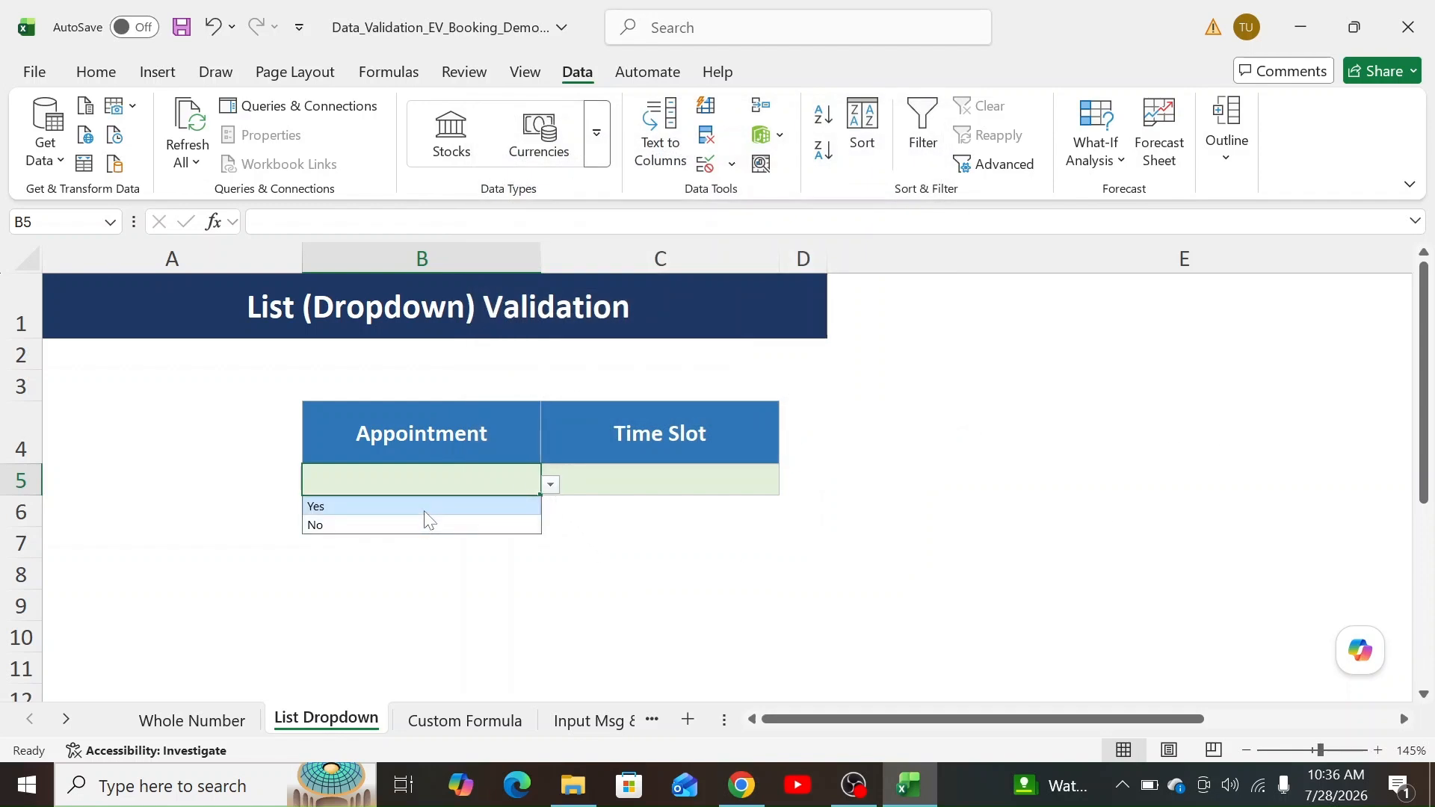
pyautogui.click(423, 507)
pyautogui.click(551, 486)
pyautogui.click(455, 526)
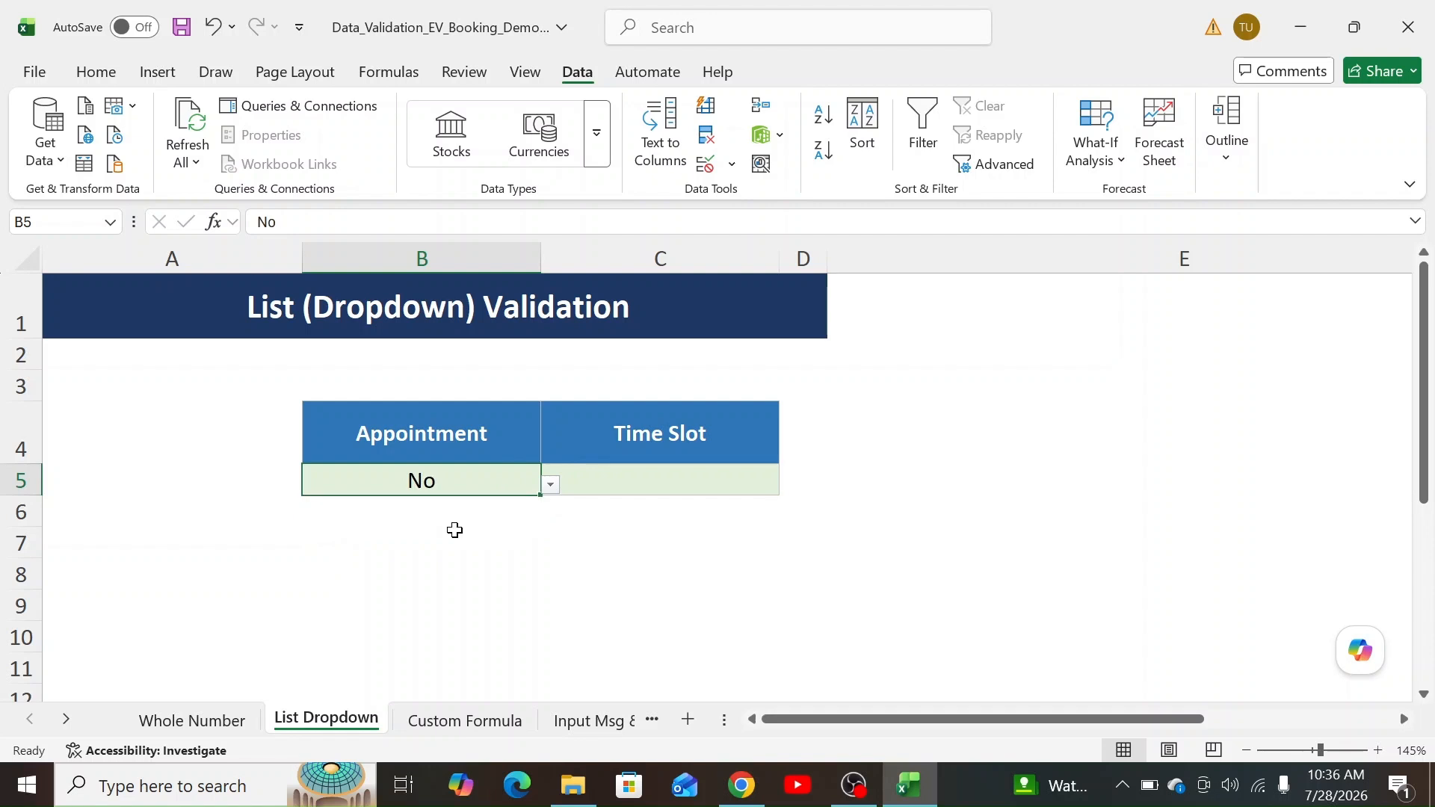
# Step: Test the list rule in Appointment cell B5 with the entry "rrr", cancel it, and choose Yes from the dropdown
pyautogui.write('rrr')
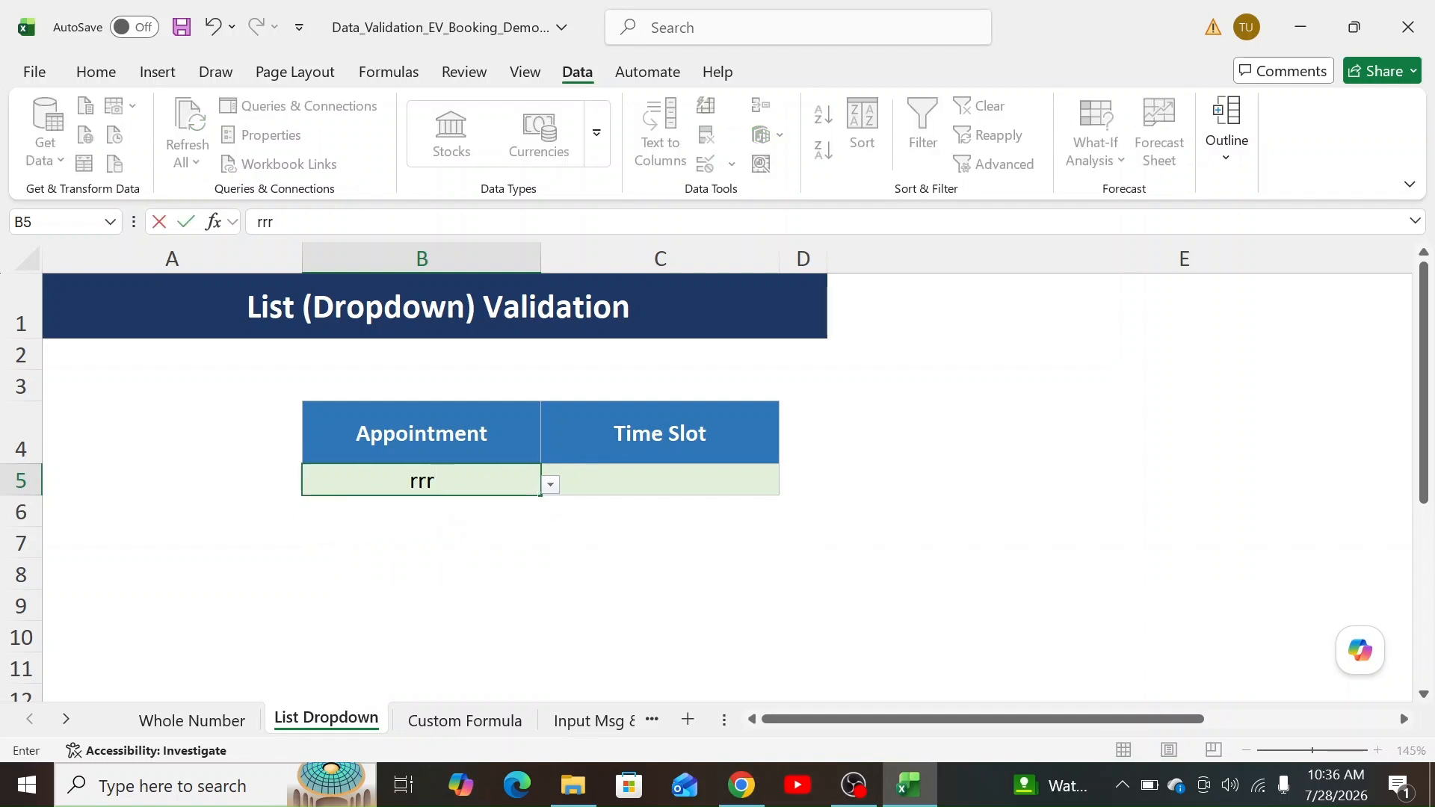
pyautogui.press('Return')
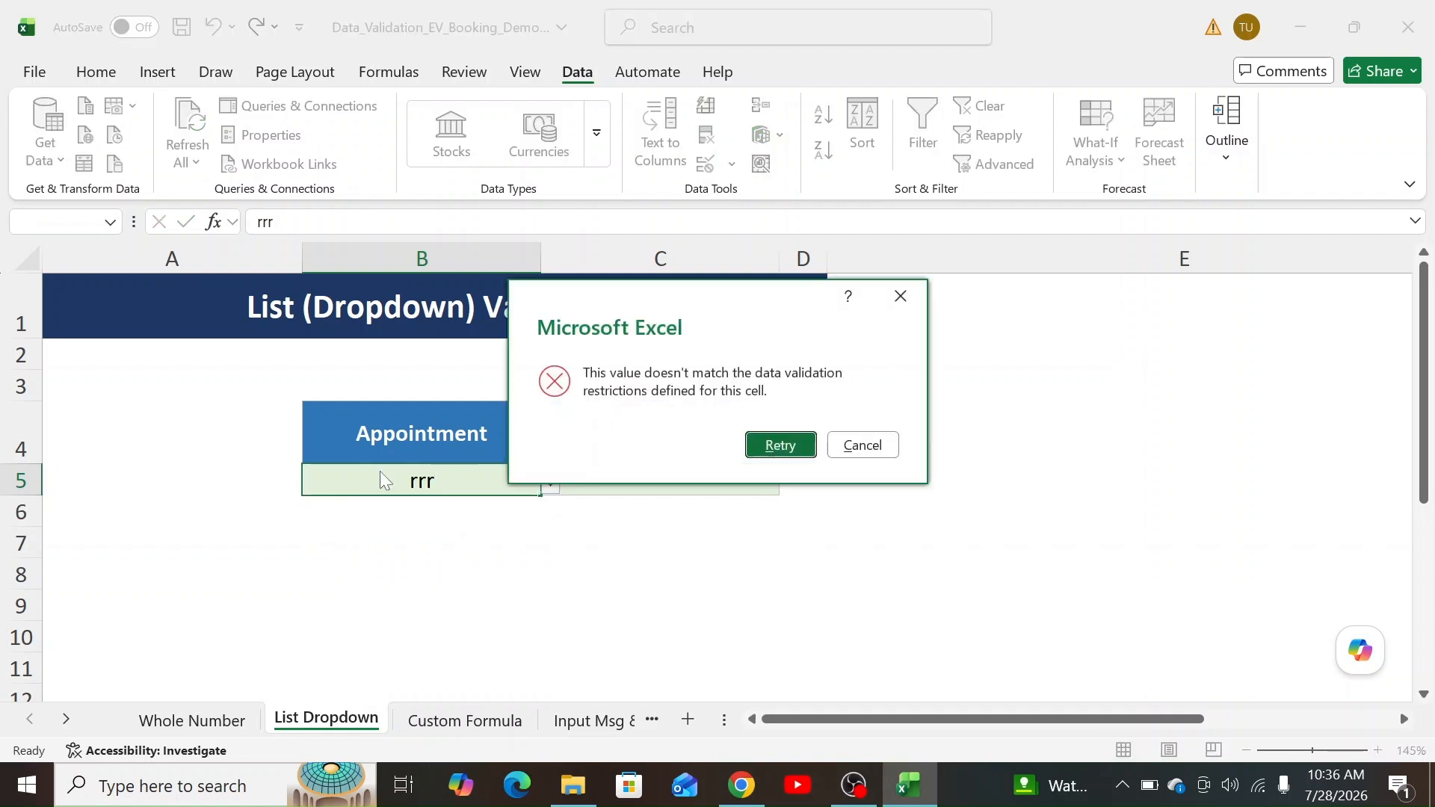
pyautogui.press('Escape')
pyautogui.click(548, 484)
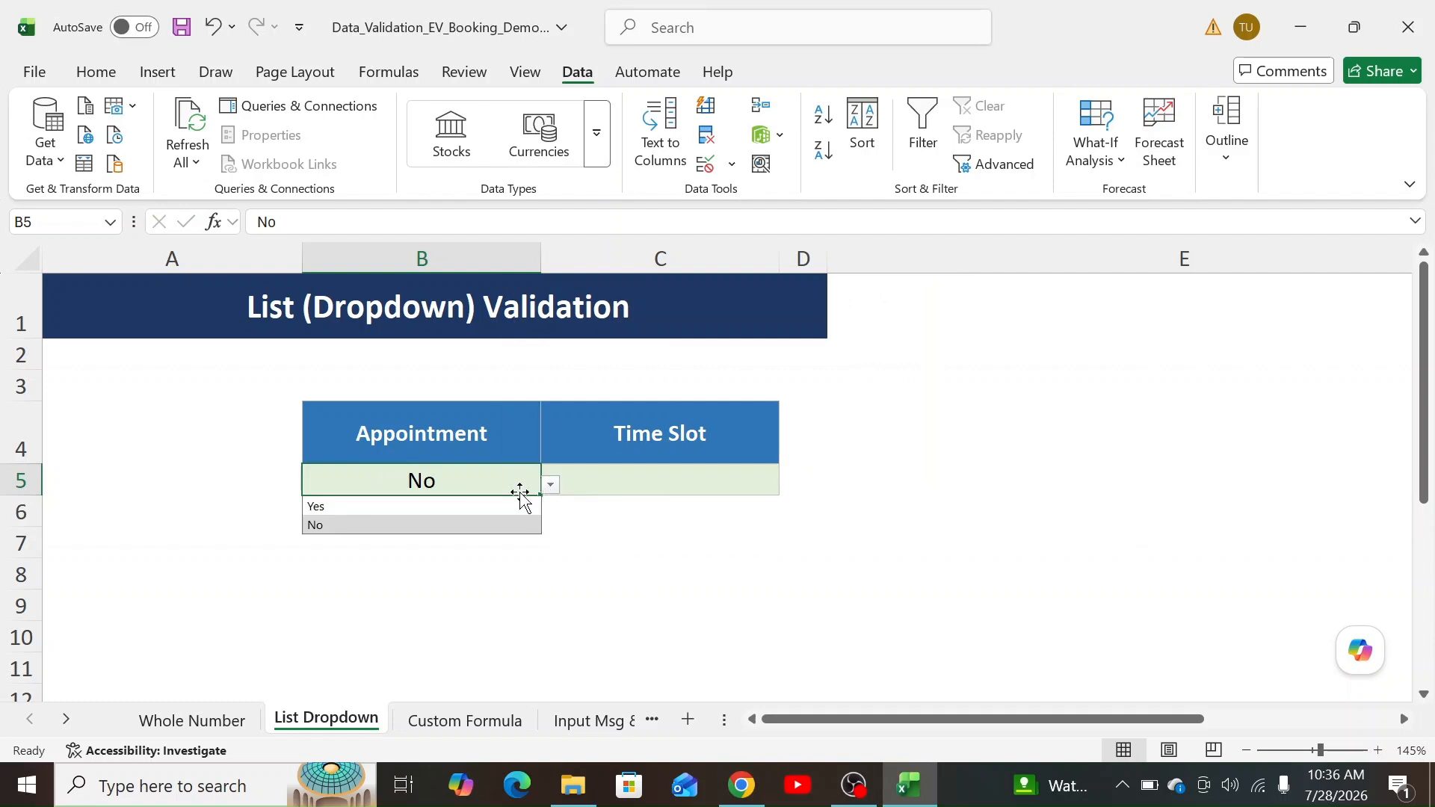
pyautogui.click(446, 506)
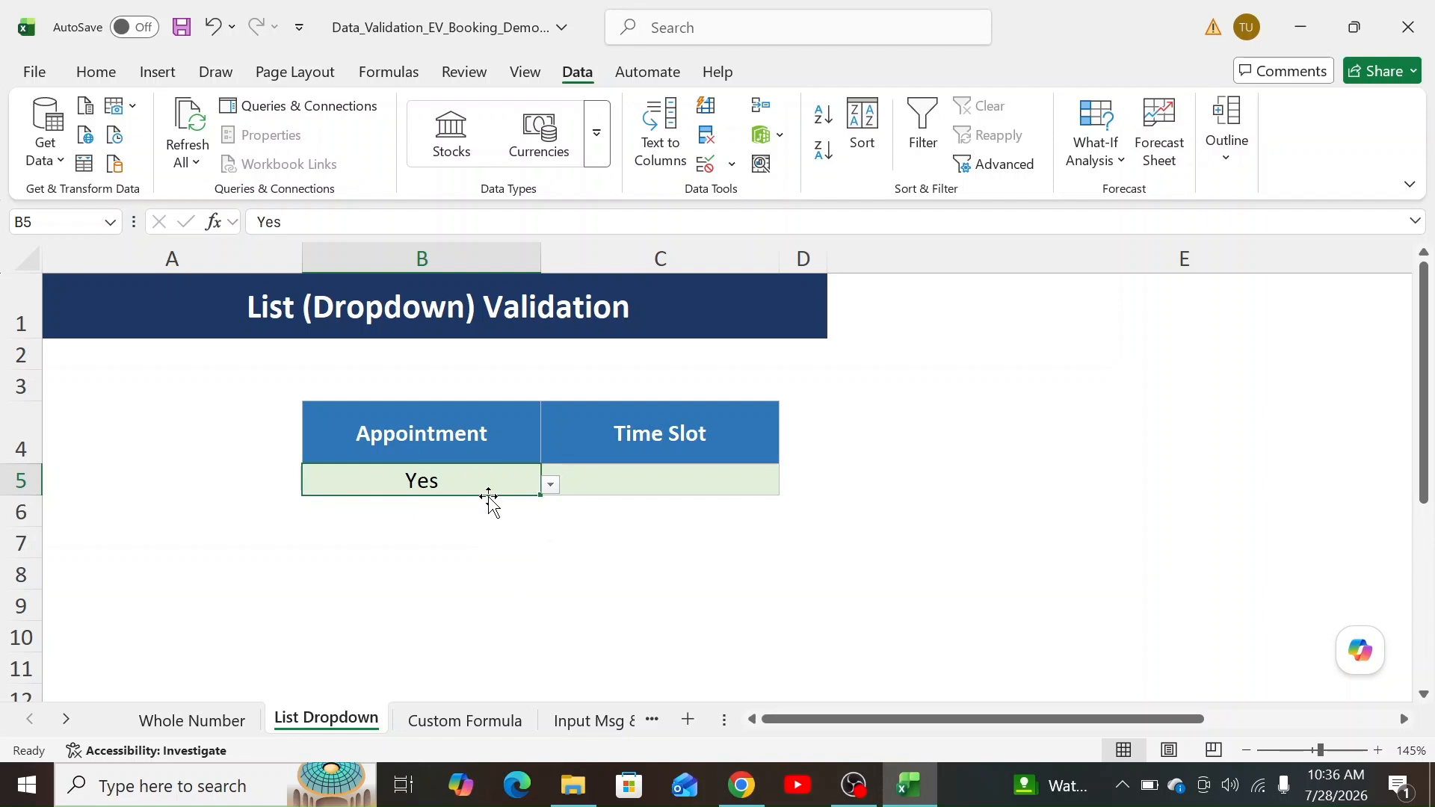
# Step: Review the data validation settings of Appointment cell B5, and close them without changes
pyautogui.click(655, 482)
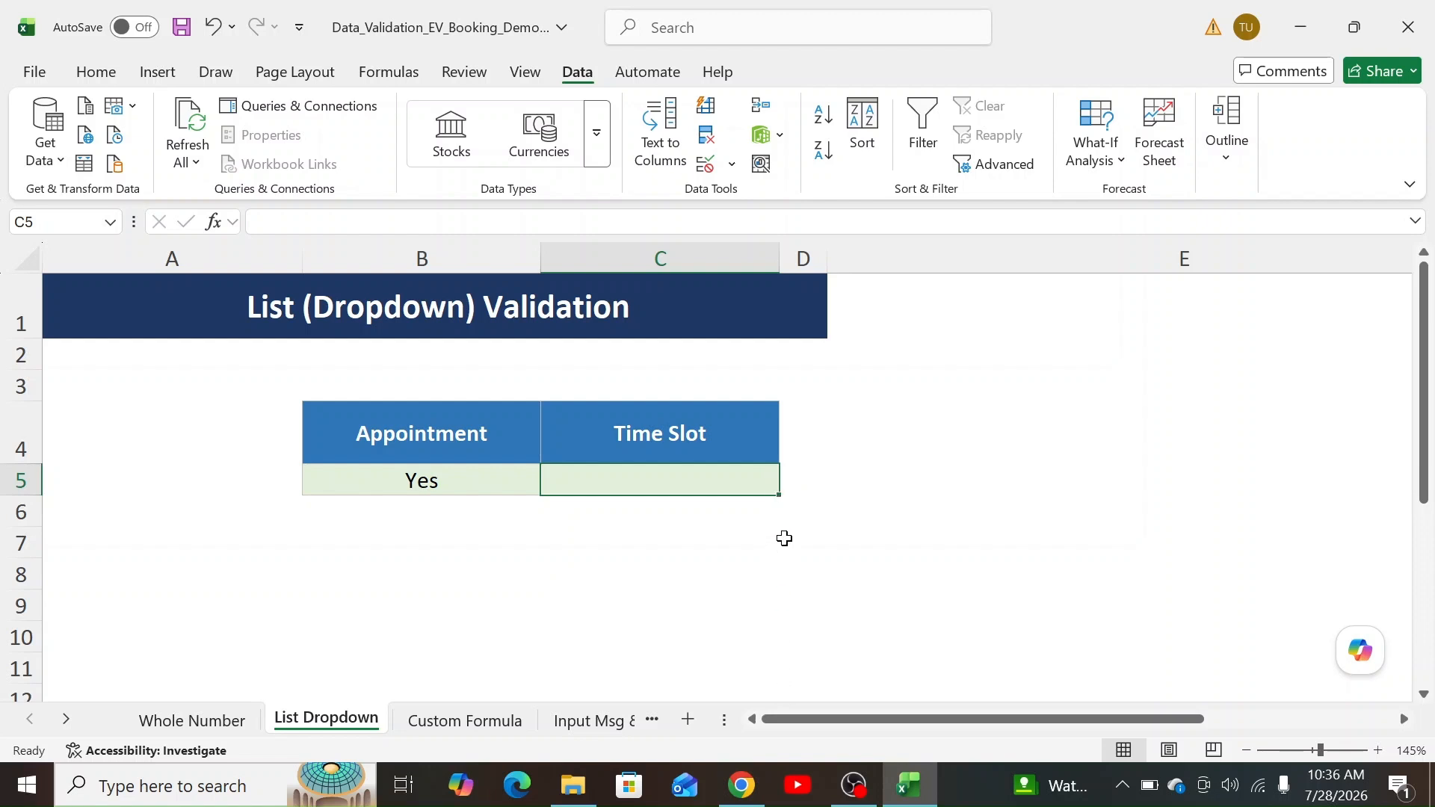
pyautogui.click(461, 469)
pyautogui.click(706, 166)
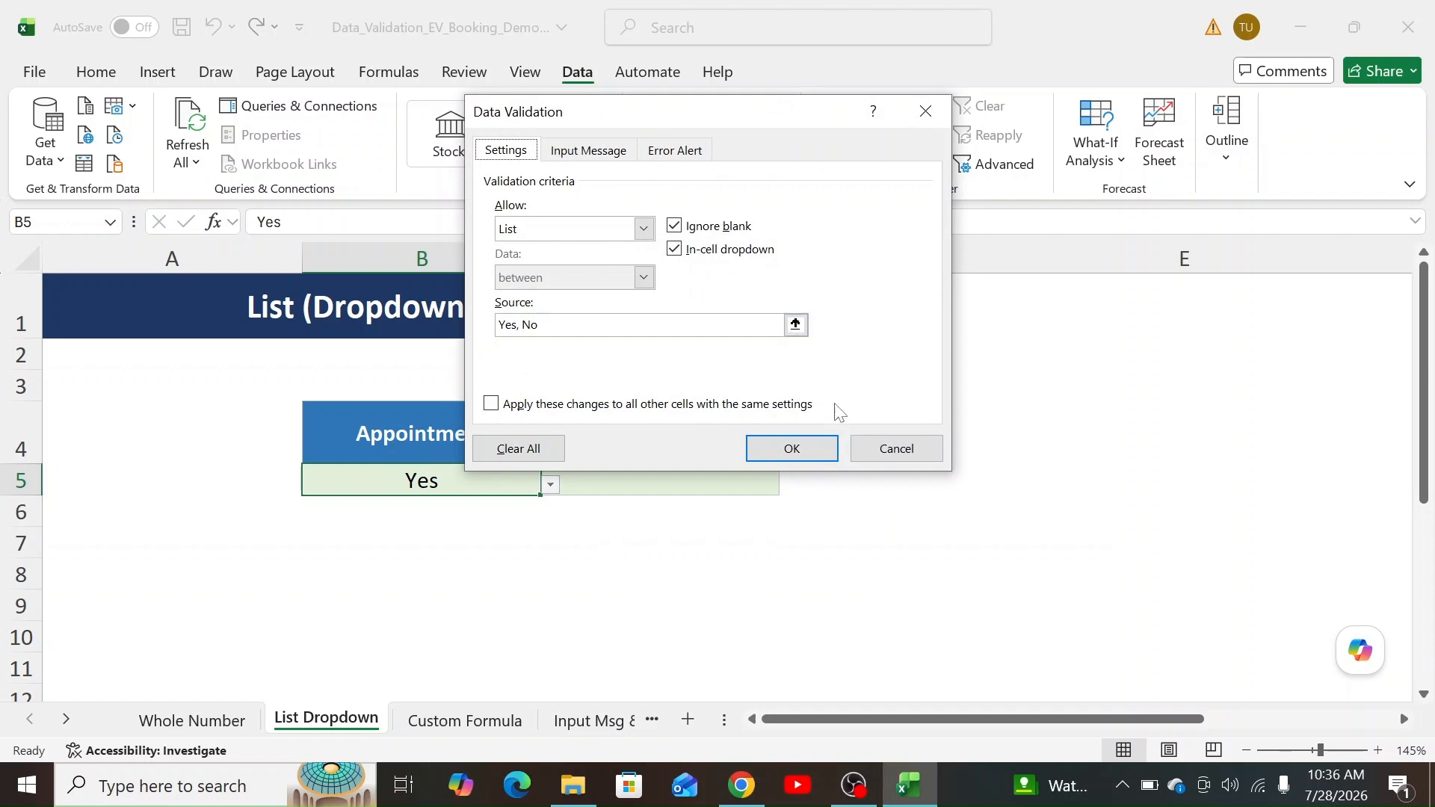
pyautogui.click(881, 448)
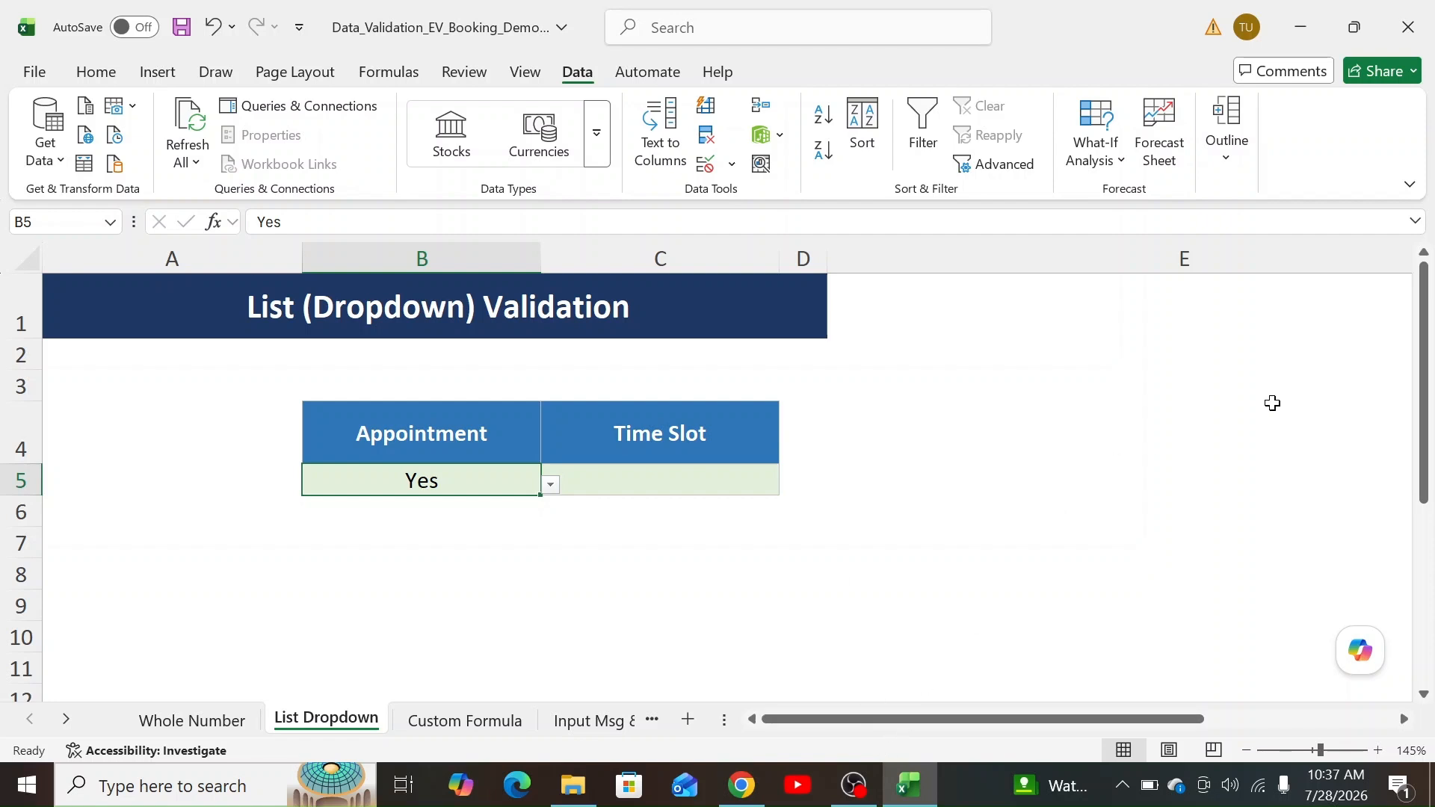
# Step: Narrow column E to bring the Time Slot Source list in column F closer to the appointment table
pyautogui.scroll(-1, 1031, 618)
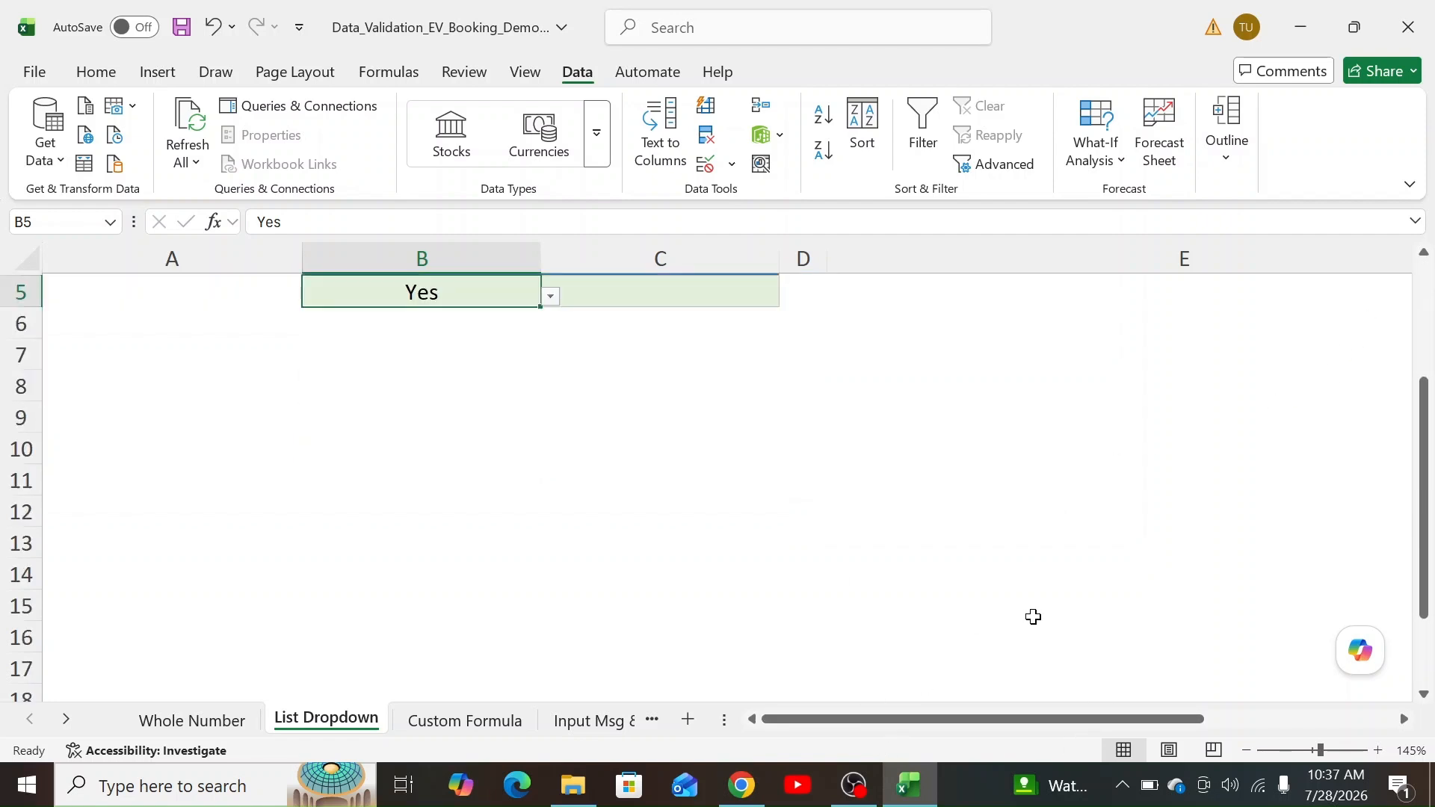
pyautogui.scroll(1, 1031, 609)
pyautogui.keyDown('ctrl'); pyautogui.scroll(-1, 1037, 583); pyautogui.keyUp('ctrl')
pyautogui.keyDown('ctrl'); pyautogui.scroll(-1, 1037, 579); pyautogui.keyUp('ctrl')
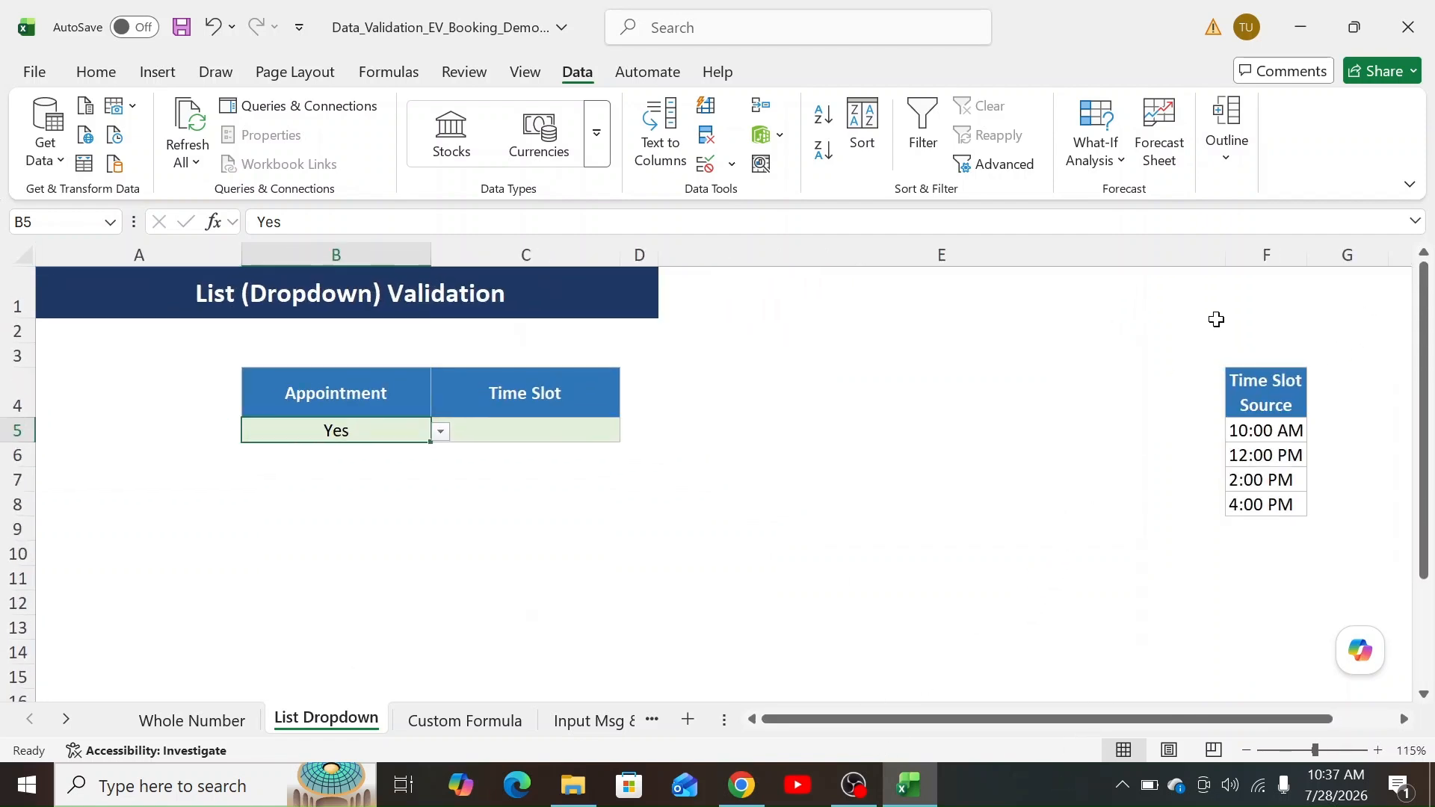
pyautogui.moveTo(1233, 252); pyautogui.dragTo(1052, 257)
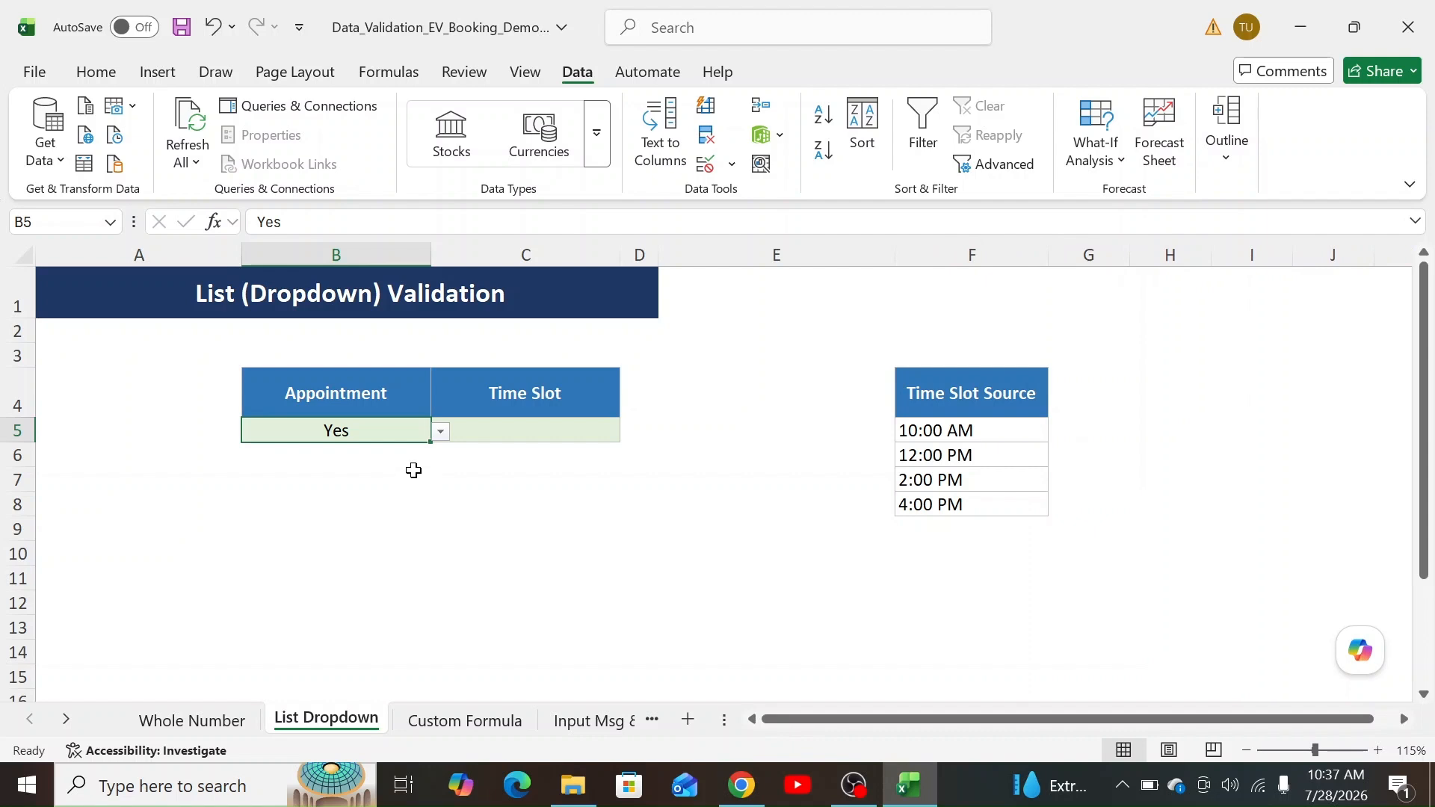
pyautogui.keyDown('ctrl'); pyautogui.scroll(1, 406, 471); pyautogui.keyUp('ctrl')
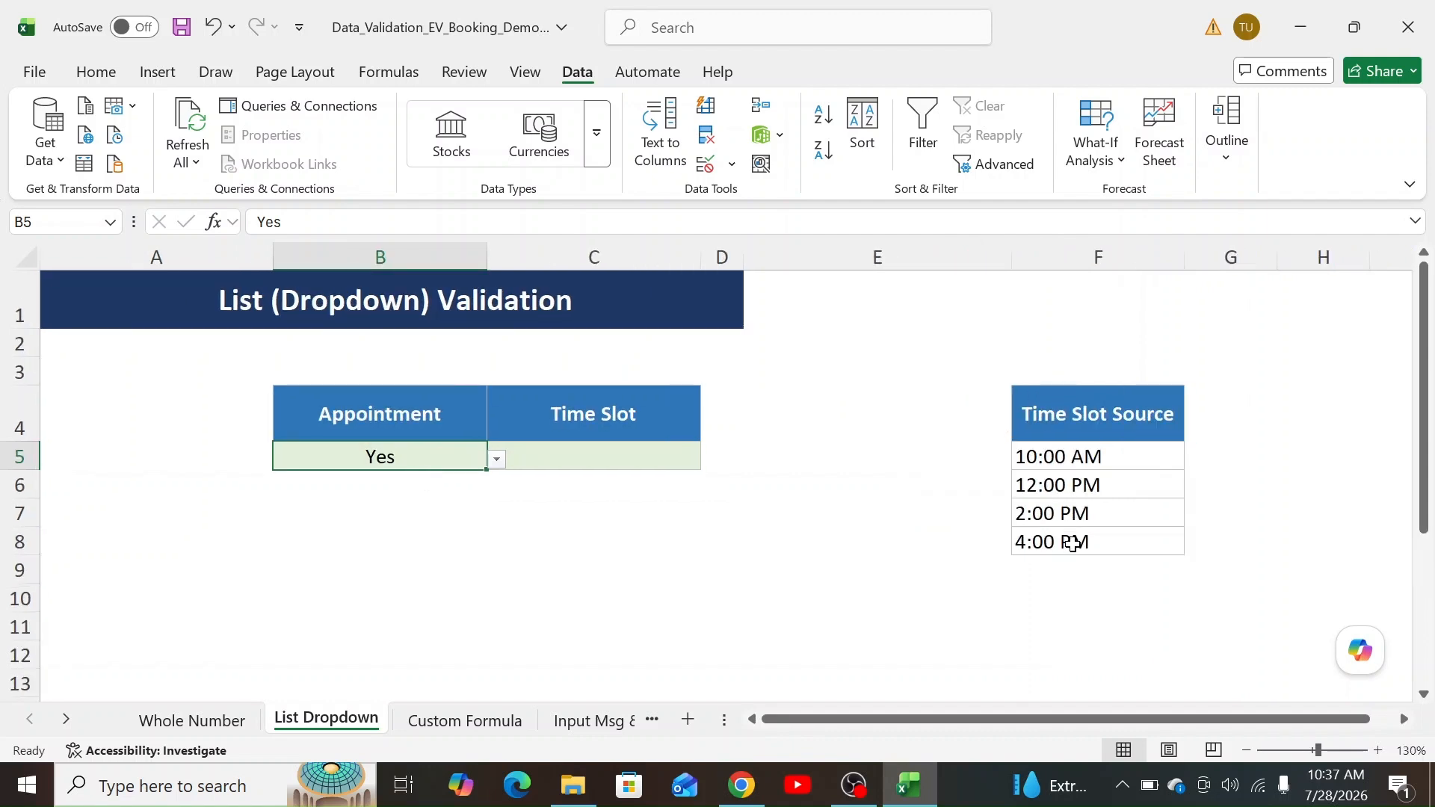
# Step: Add a list data validation rule to Time Slot cell C5 with the source range =$F$5:$F$8
pyautogui.moveTo(1082, 457); pyautogui.dragTo(1076, 637)
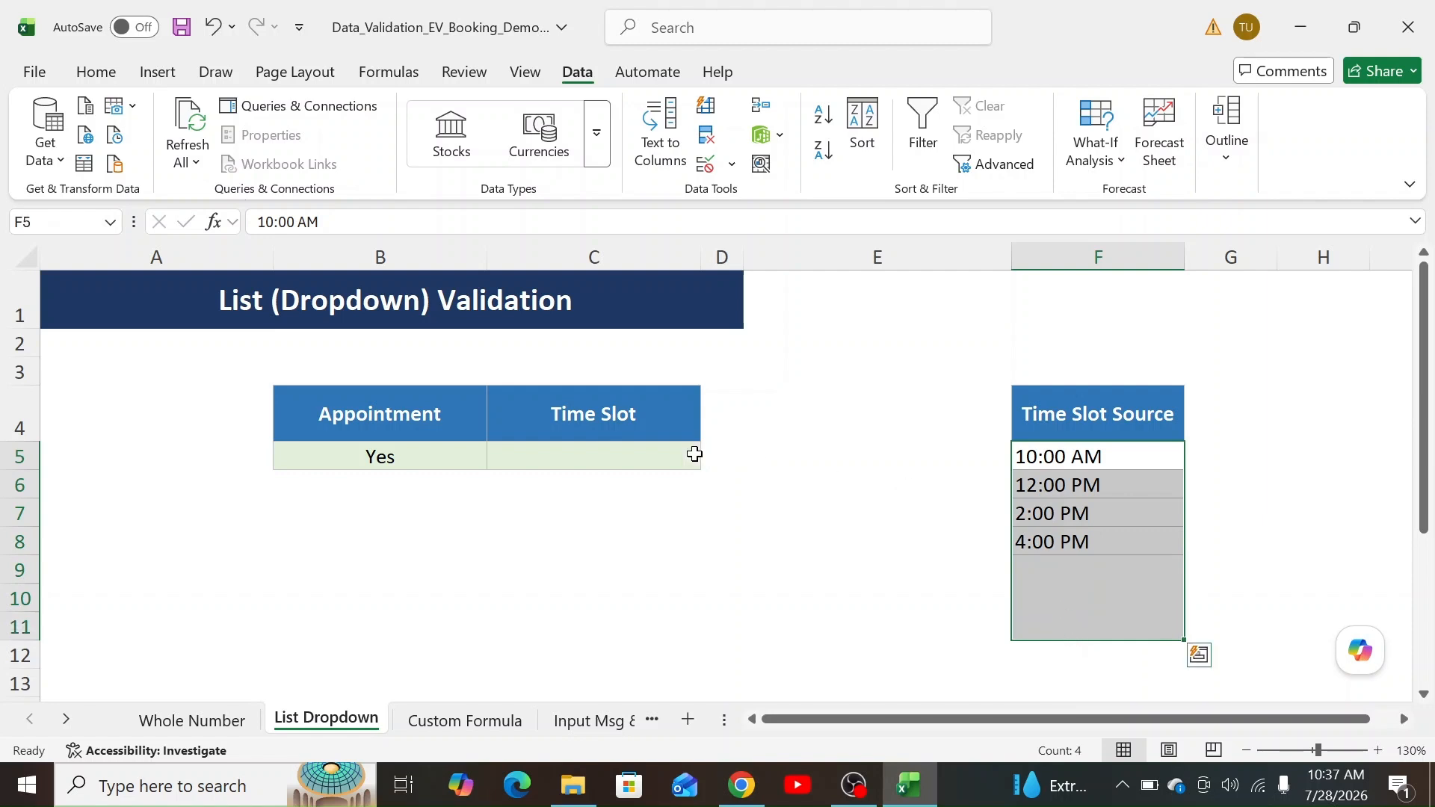
pyautogui.click(639, 458)
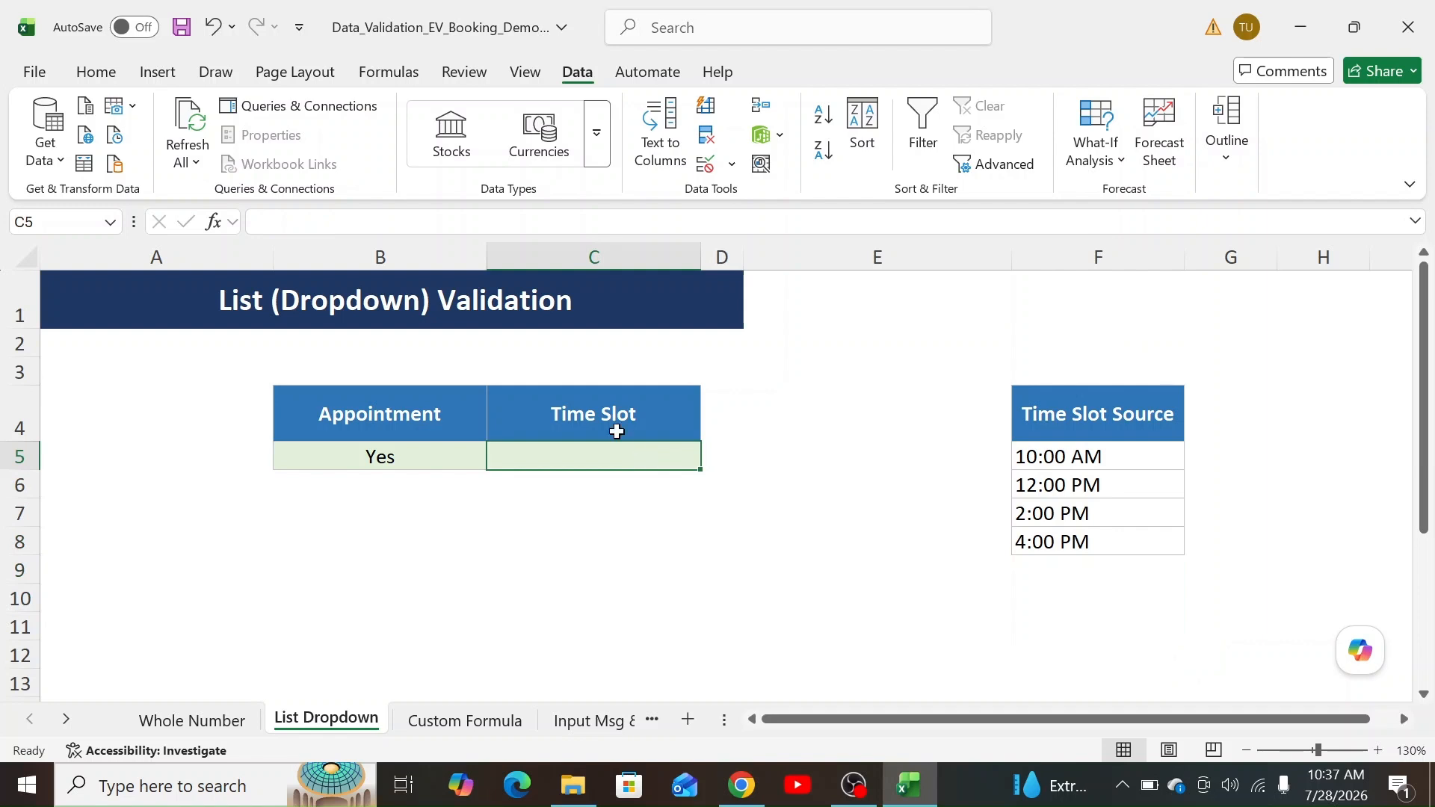
pyautogui.click(706, 163)
pyautogui.click(642, 229)
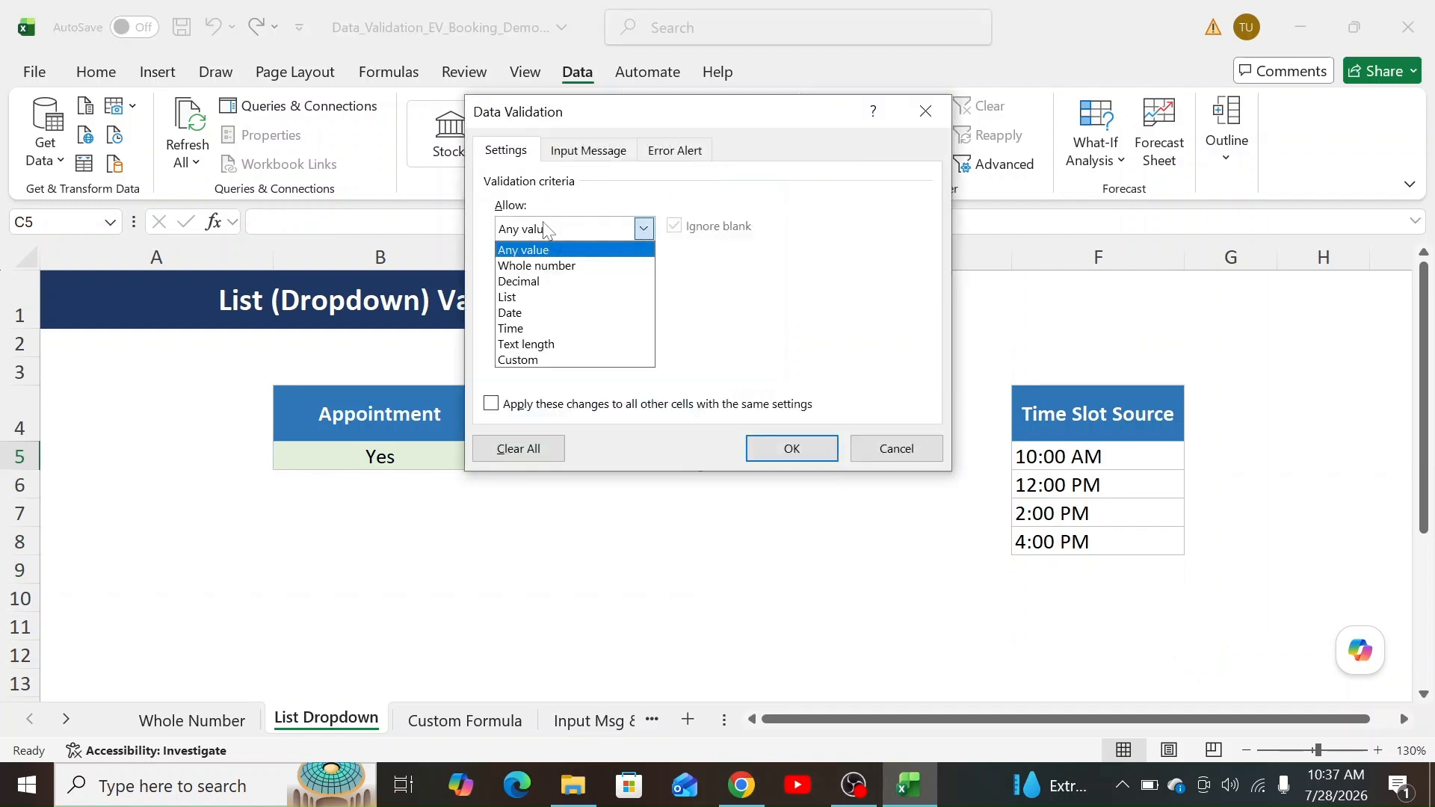
pyautogui.click(521, 293)
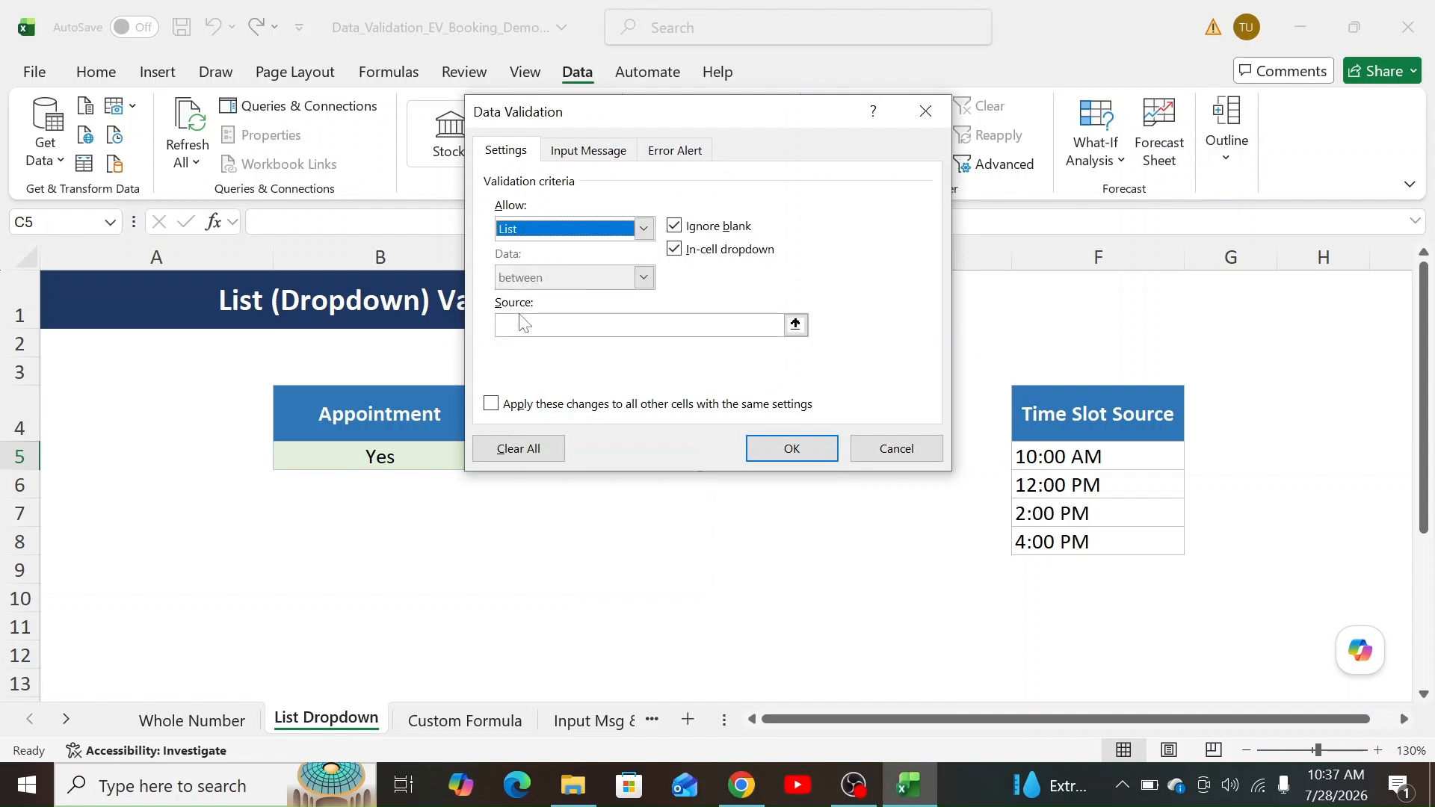
pyautogui.click(525, 325)
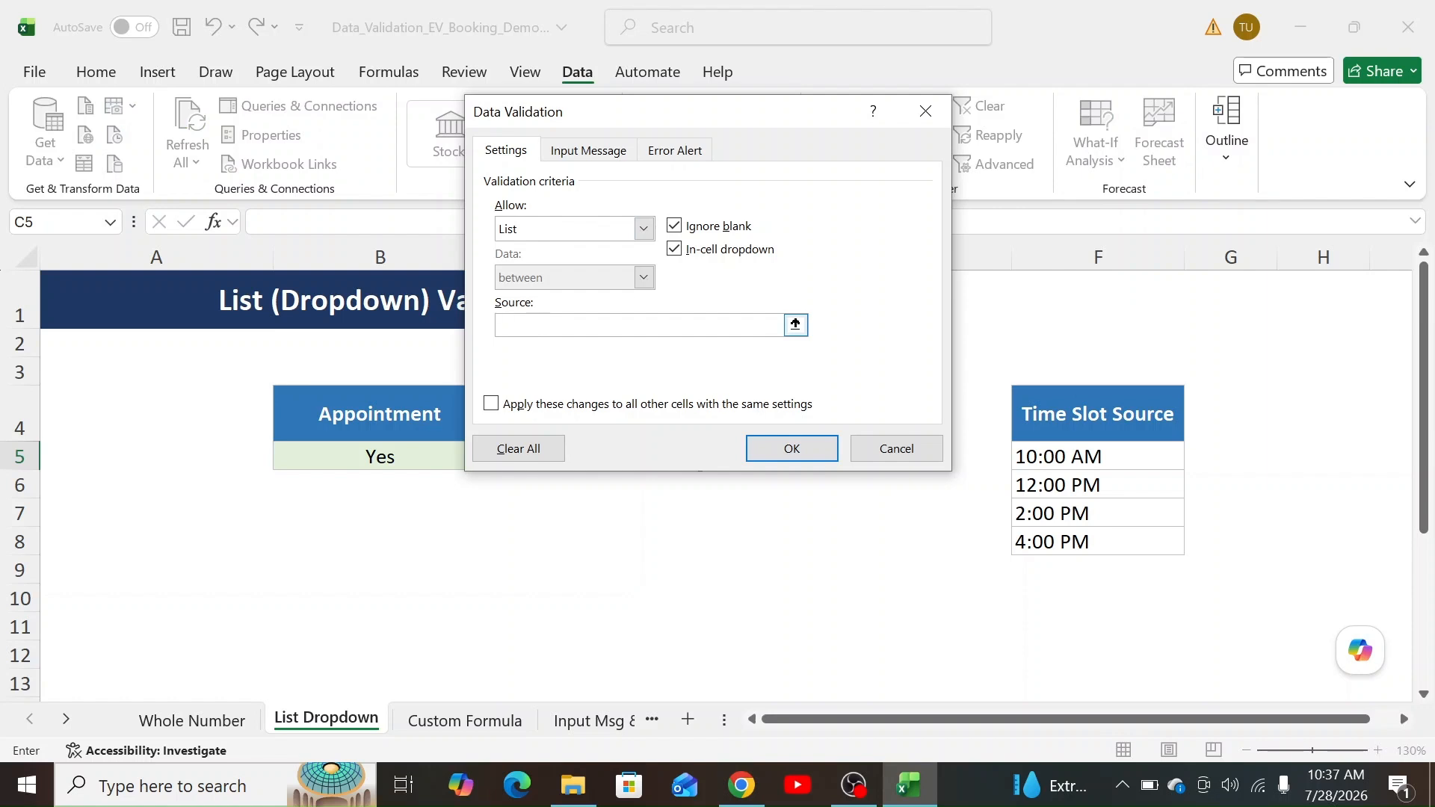
pyautogui.click(1041, 458)
pyautogui.moveTo(1041, 461); pyautogui.dragTo(1043, 539)
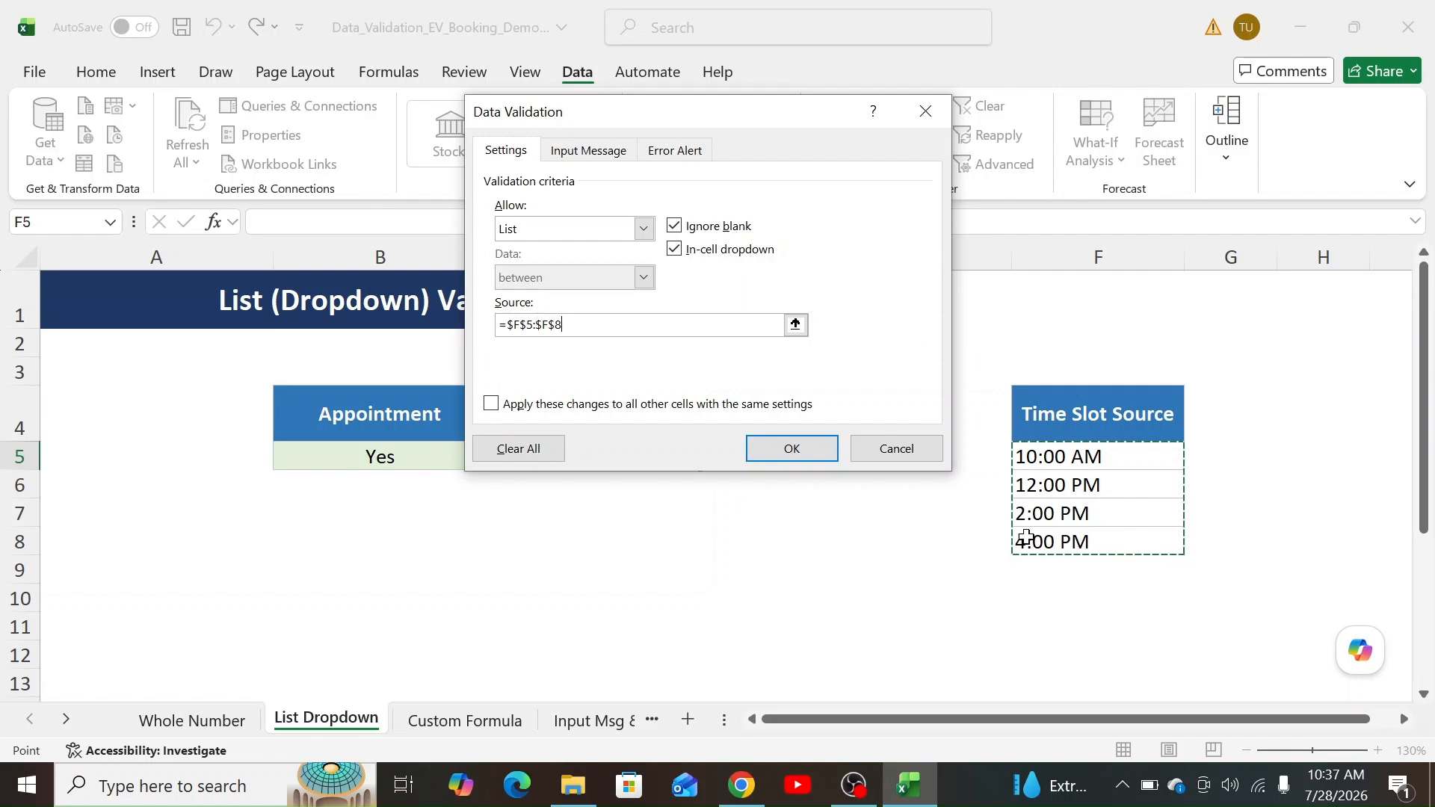
pyautogui.click(777, 449)
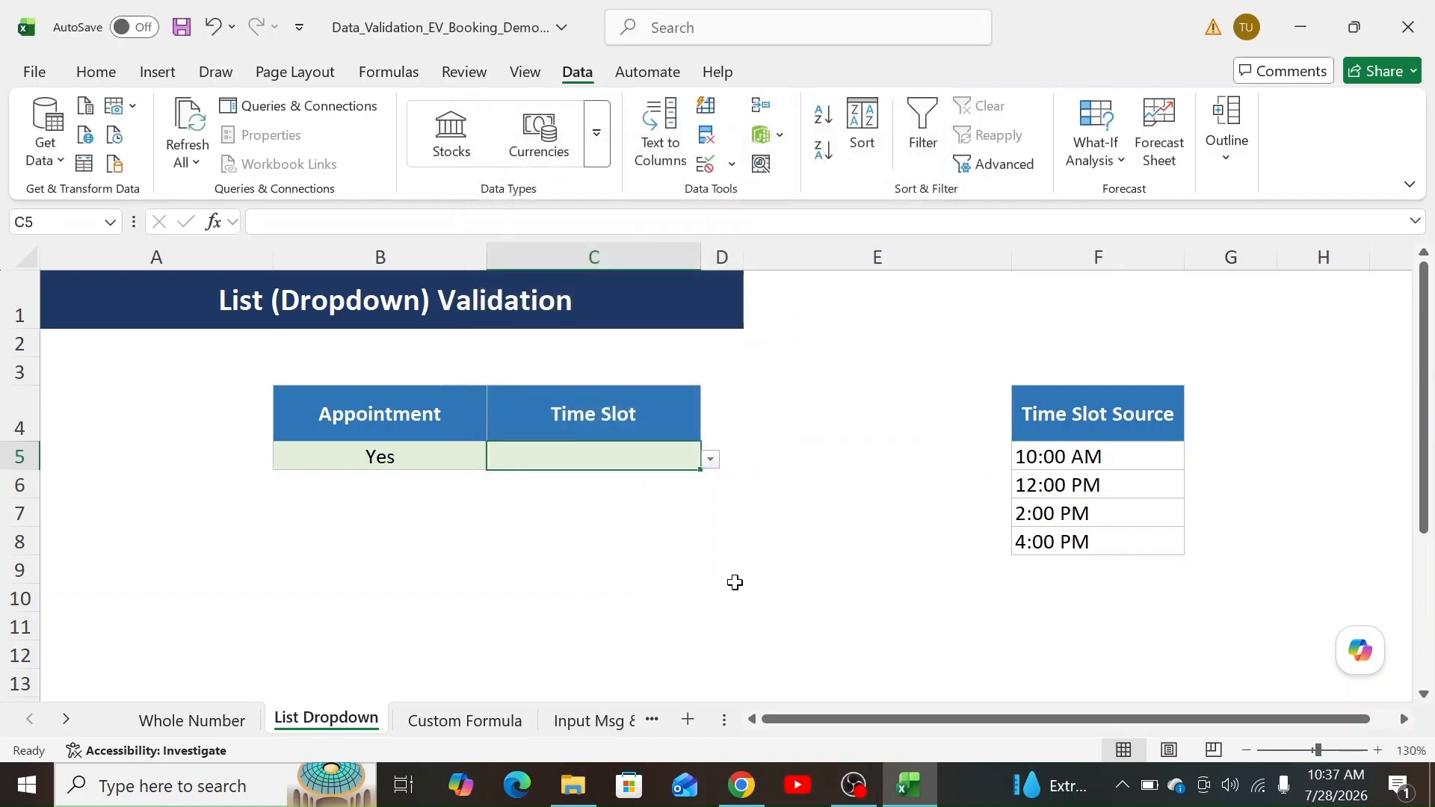
# Step: Choose 2:00 PM from the dropdown in Time Slot cell C5, and replace it with 12:00 PM
pyautogui.click(710, 460)
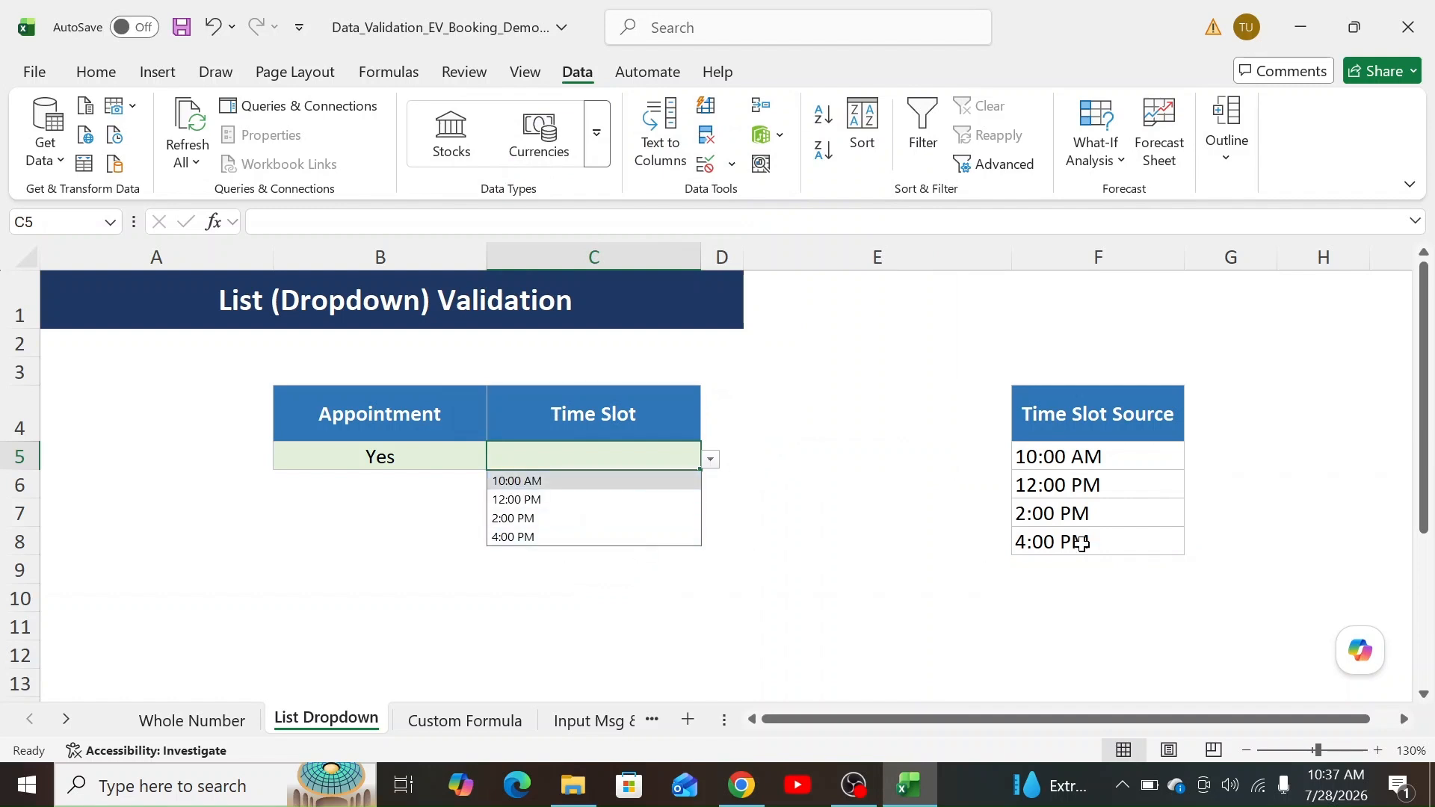
pyautogui.click(531, 521)
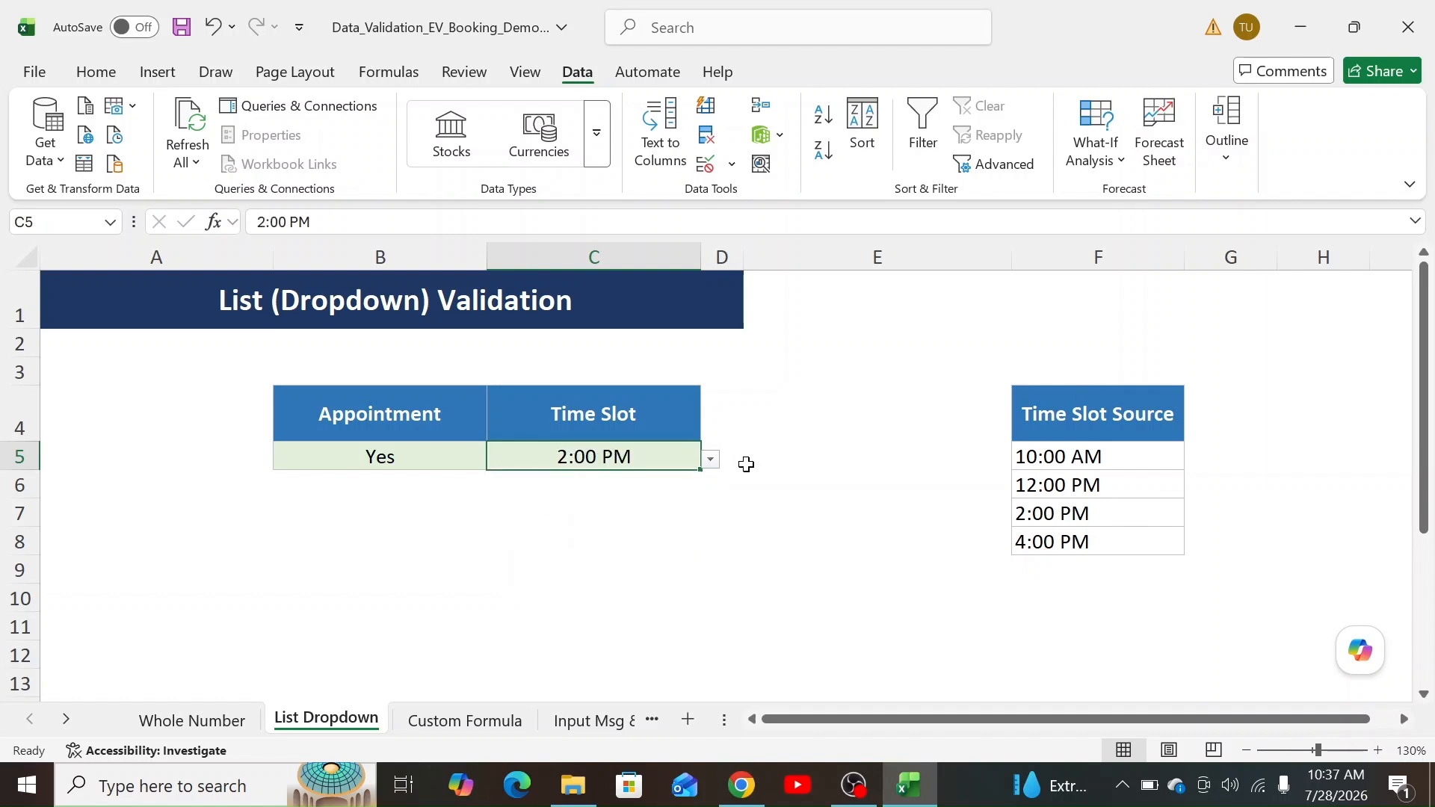
pyautogui.click(712, 461)
pyautogui.click(607, 496)
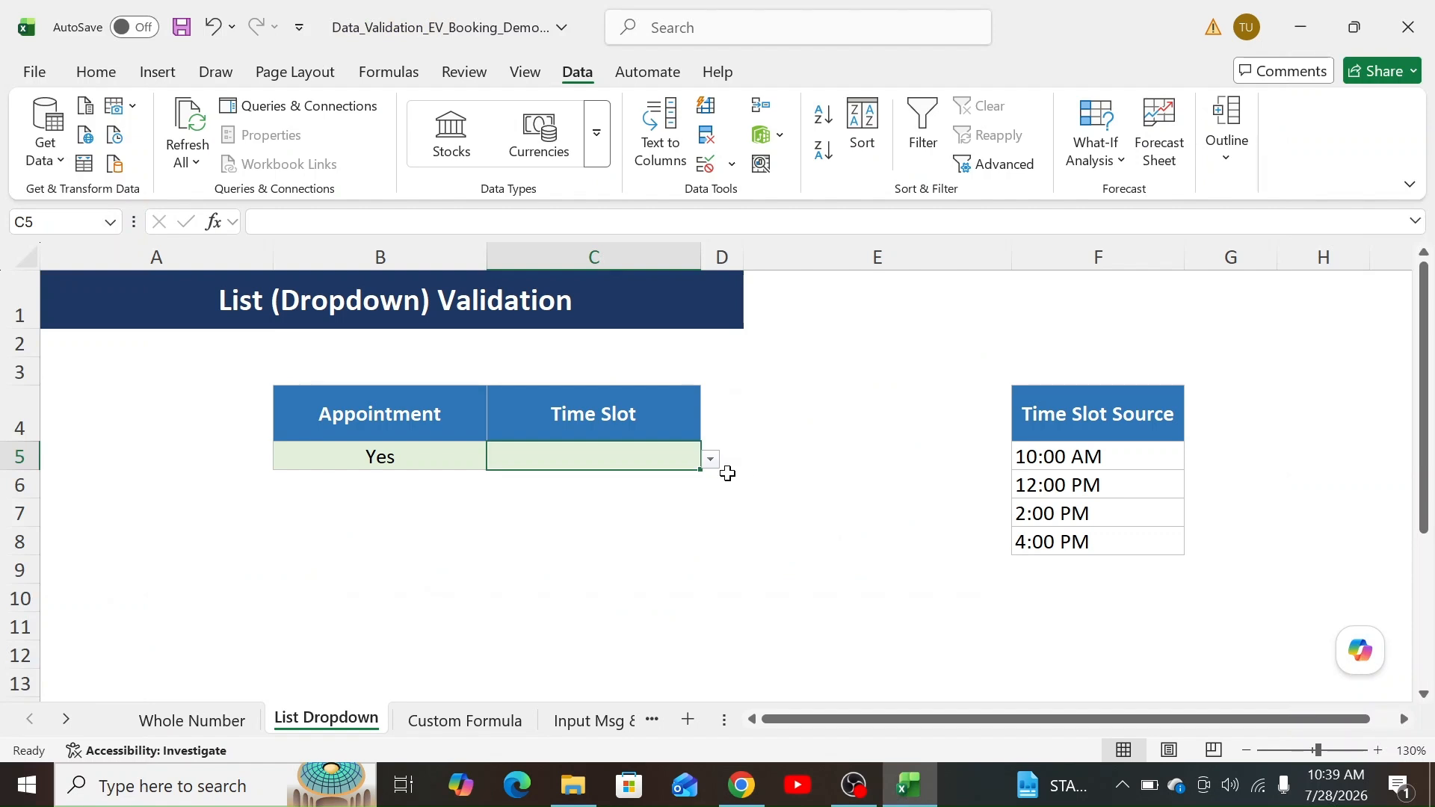
# Step: Test the list rule in Time Slot cell C5 with the entry 343, and cancel the entry
pyautogui.write('343')
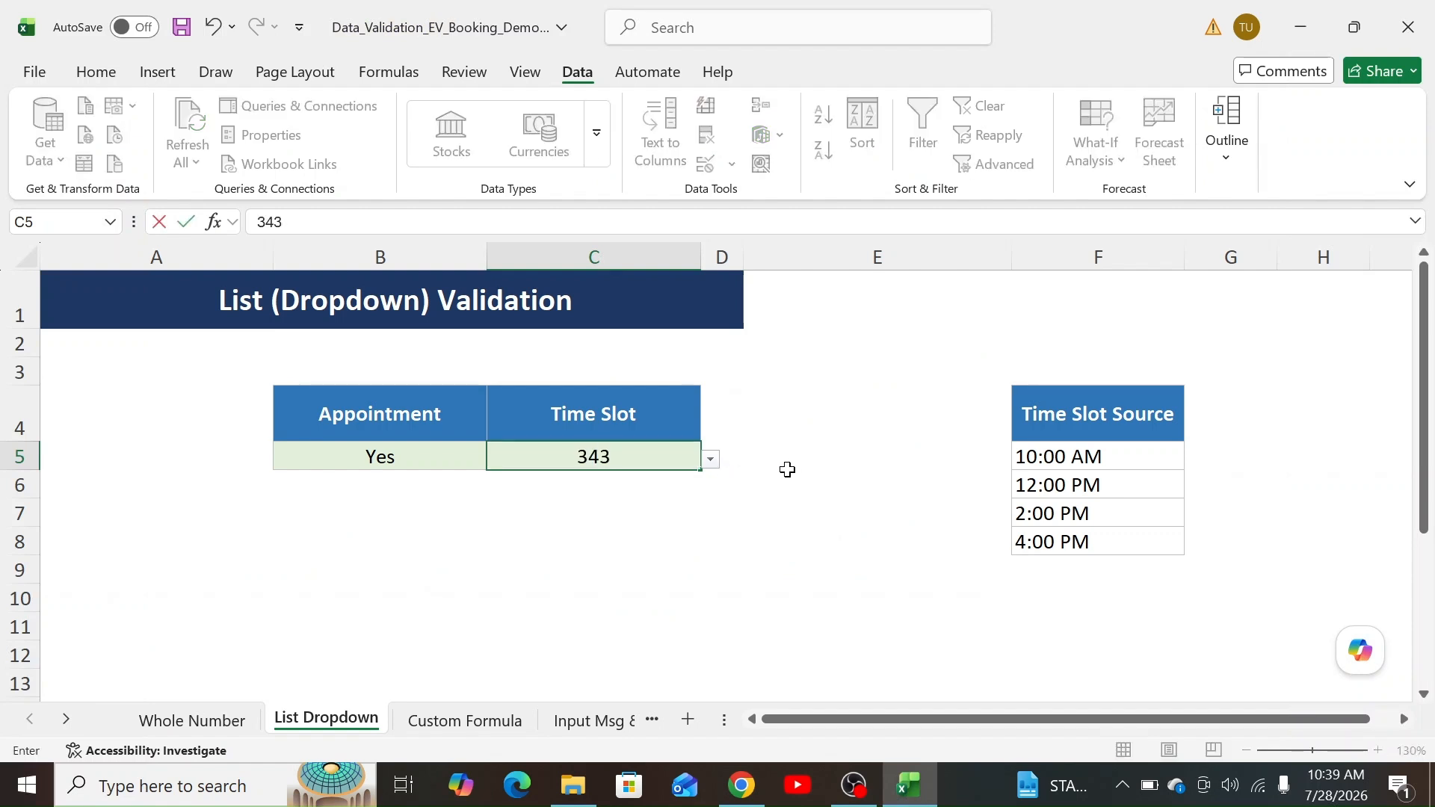
pyautogui.press('Return')
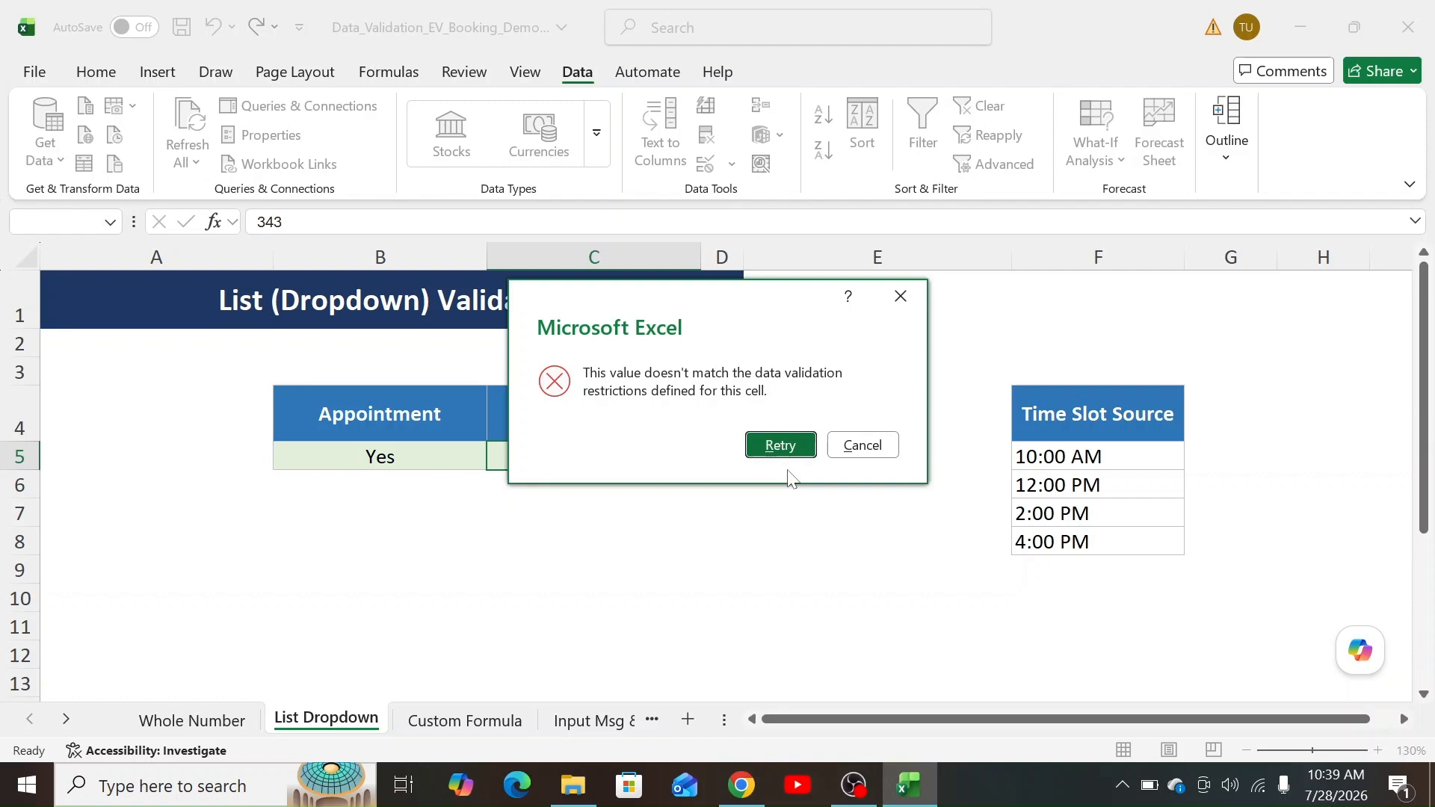
pyautogui.click(861, 446)
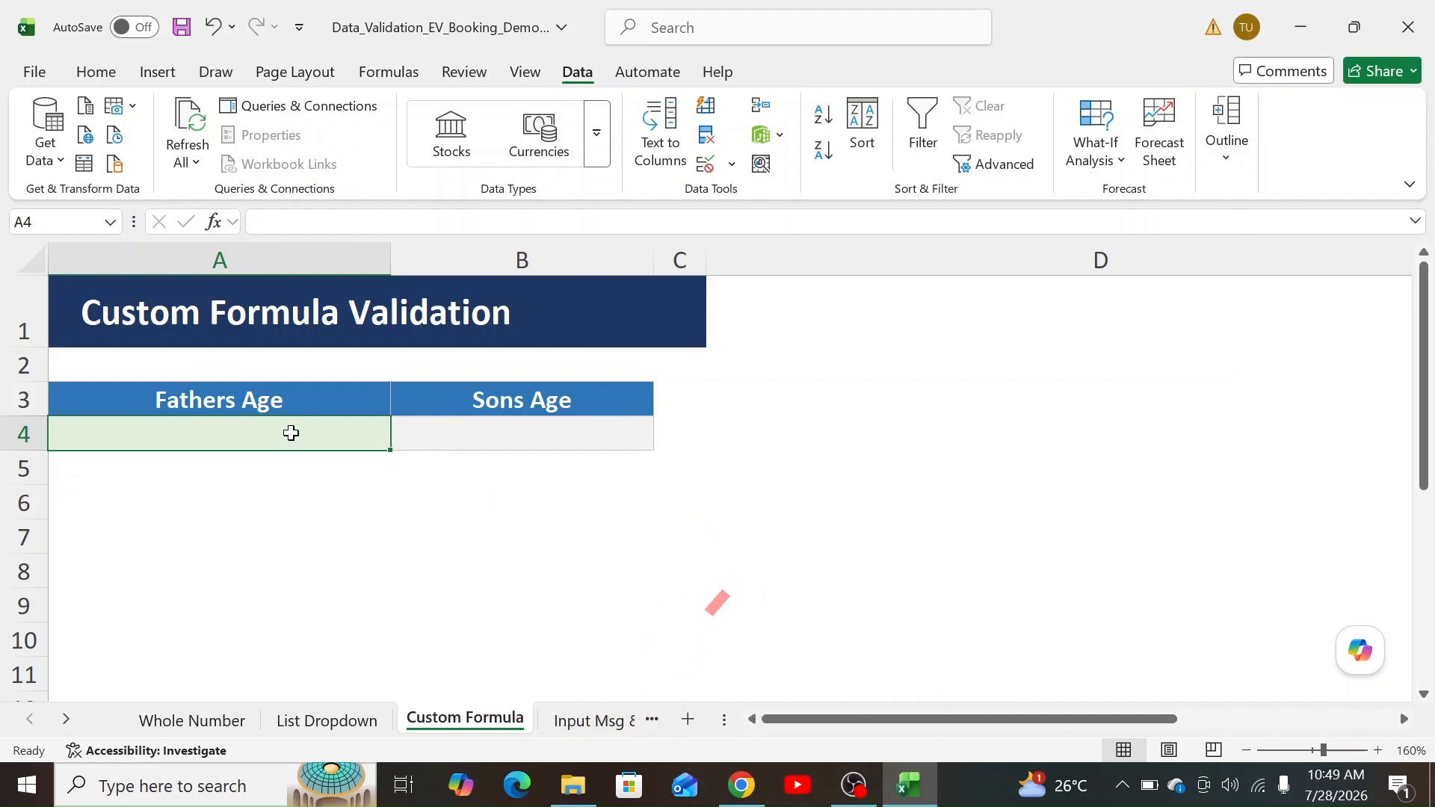
# Step: Enter 20 as the Fathers Age in A4 and 50 as the Sons Age in B4 of the Custom Formula sheet
pyautogui.click(498, 428)
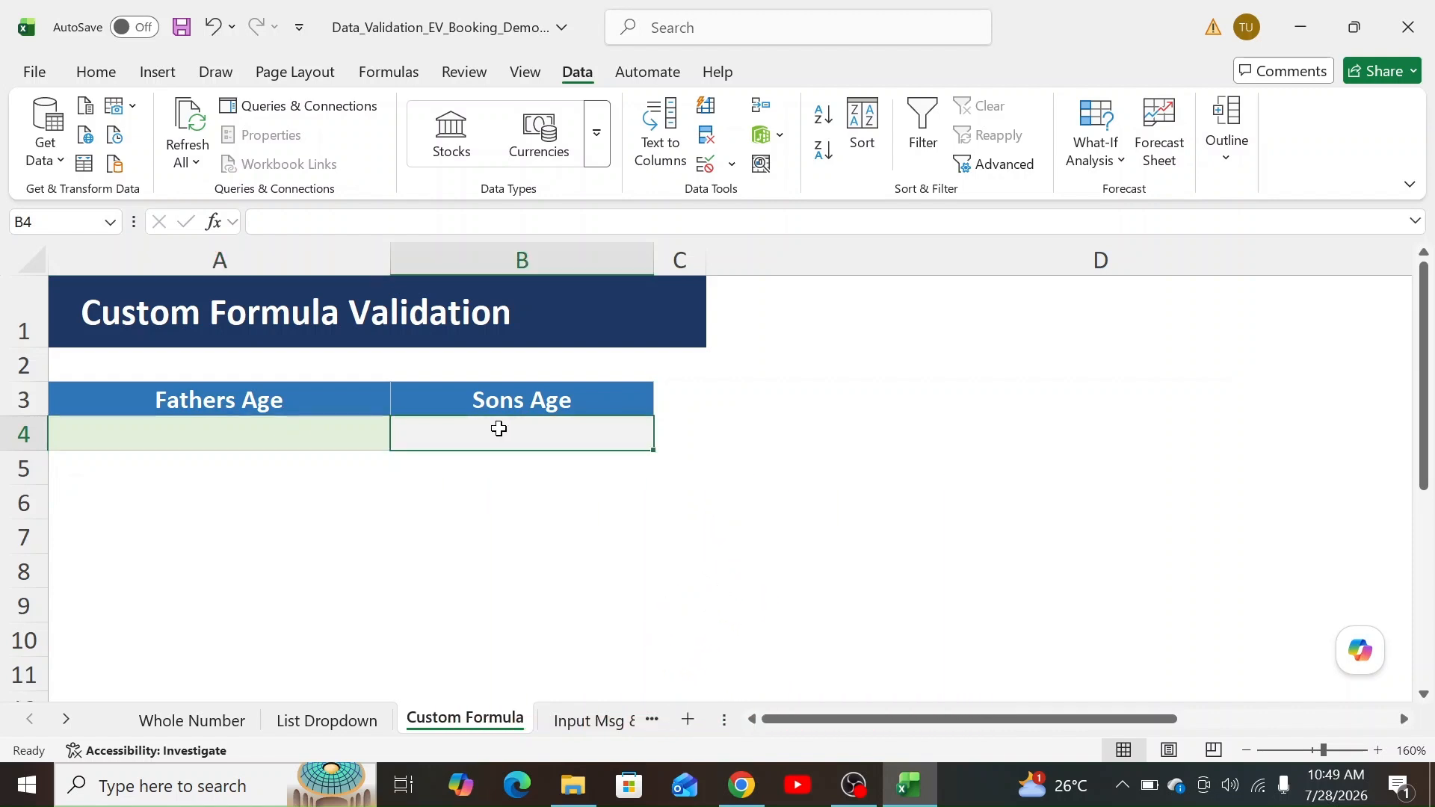
pyautogui.click(340, 436)
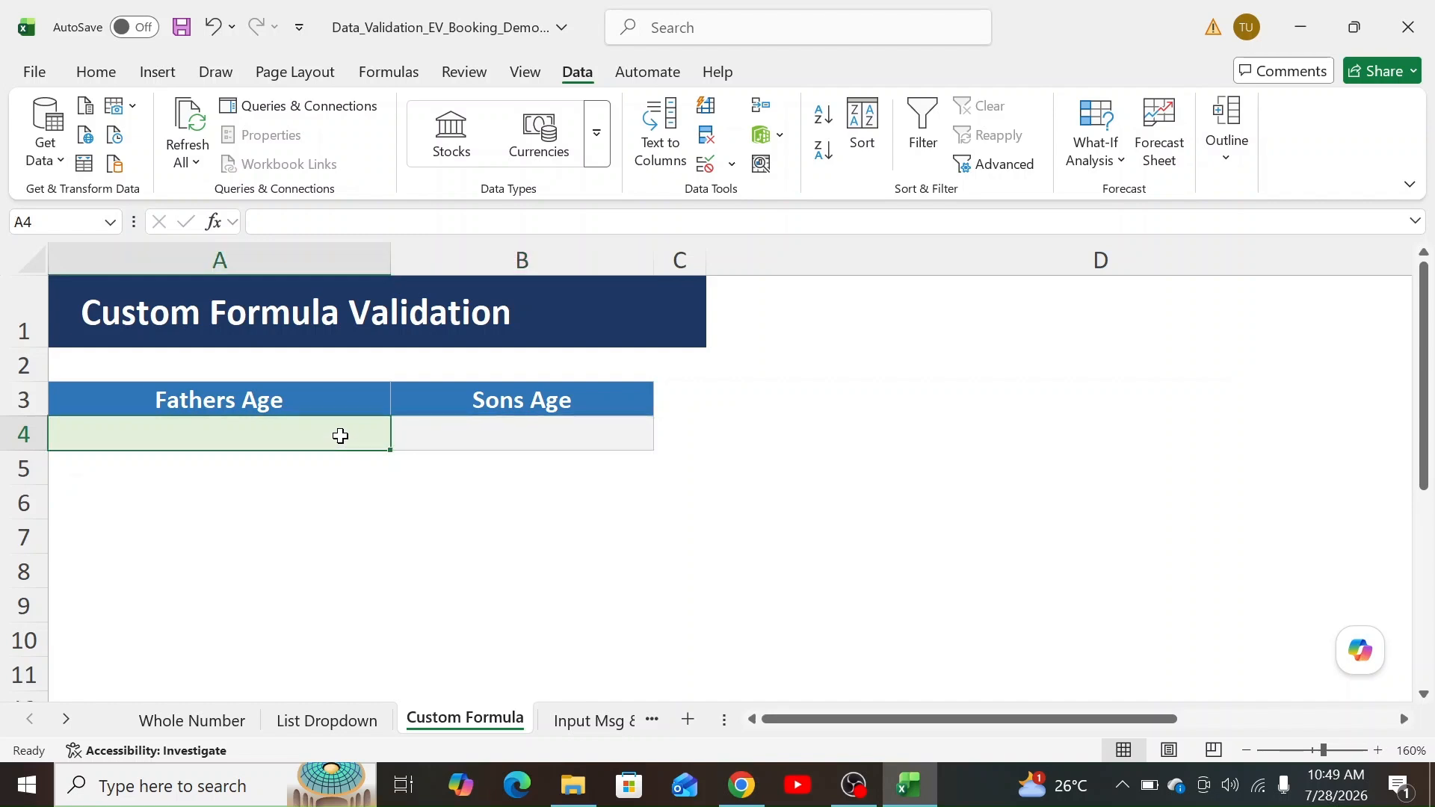
pyautogui.click(422, 437)
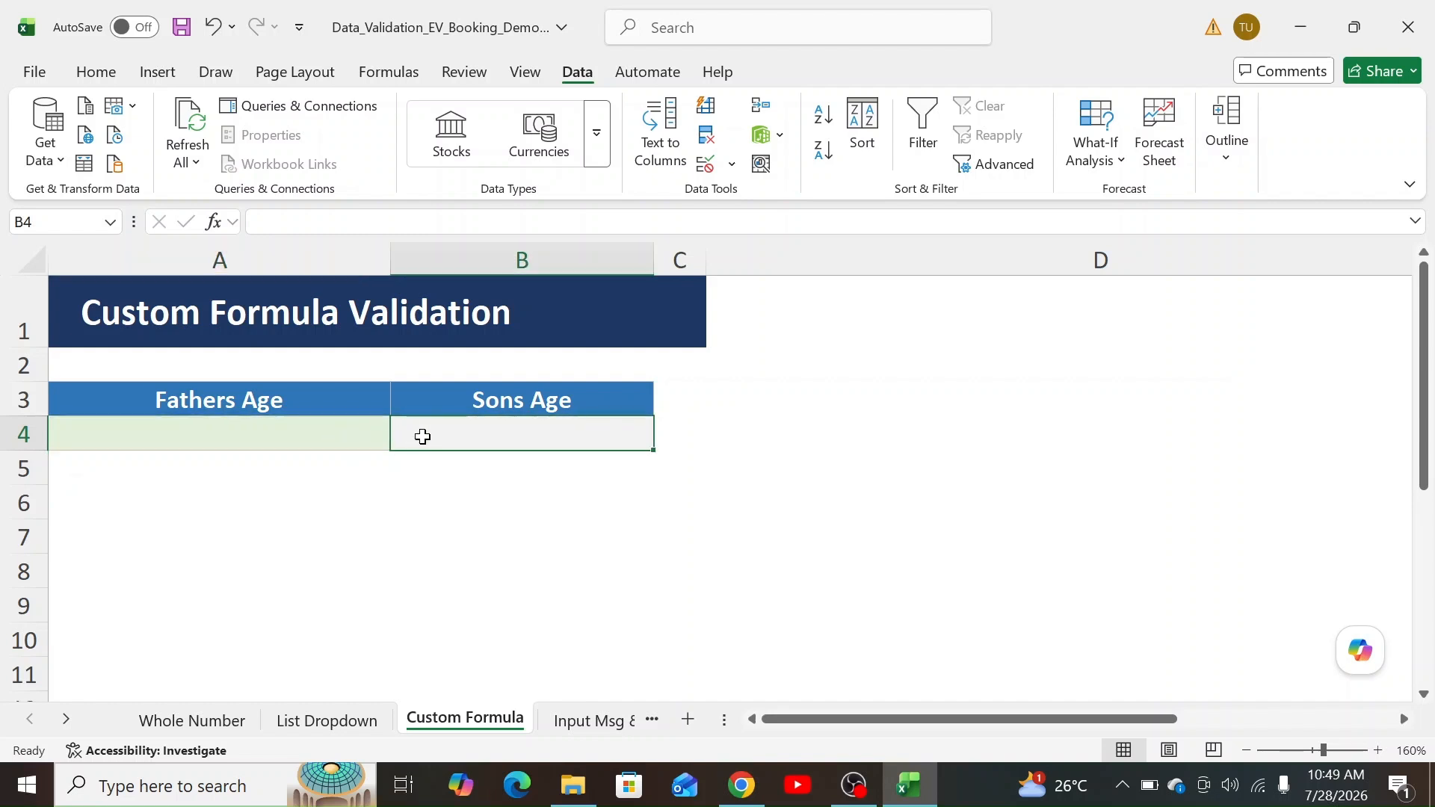
pyautogui.click(334, 437)
pyautogui.write('20')
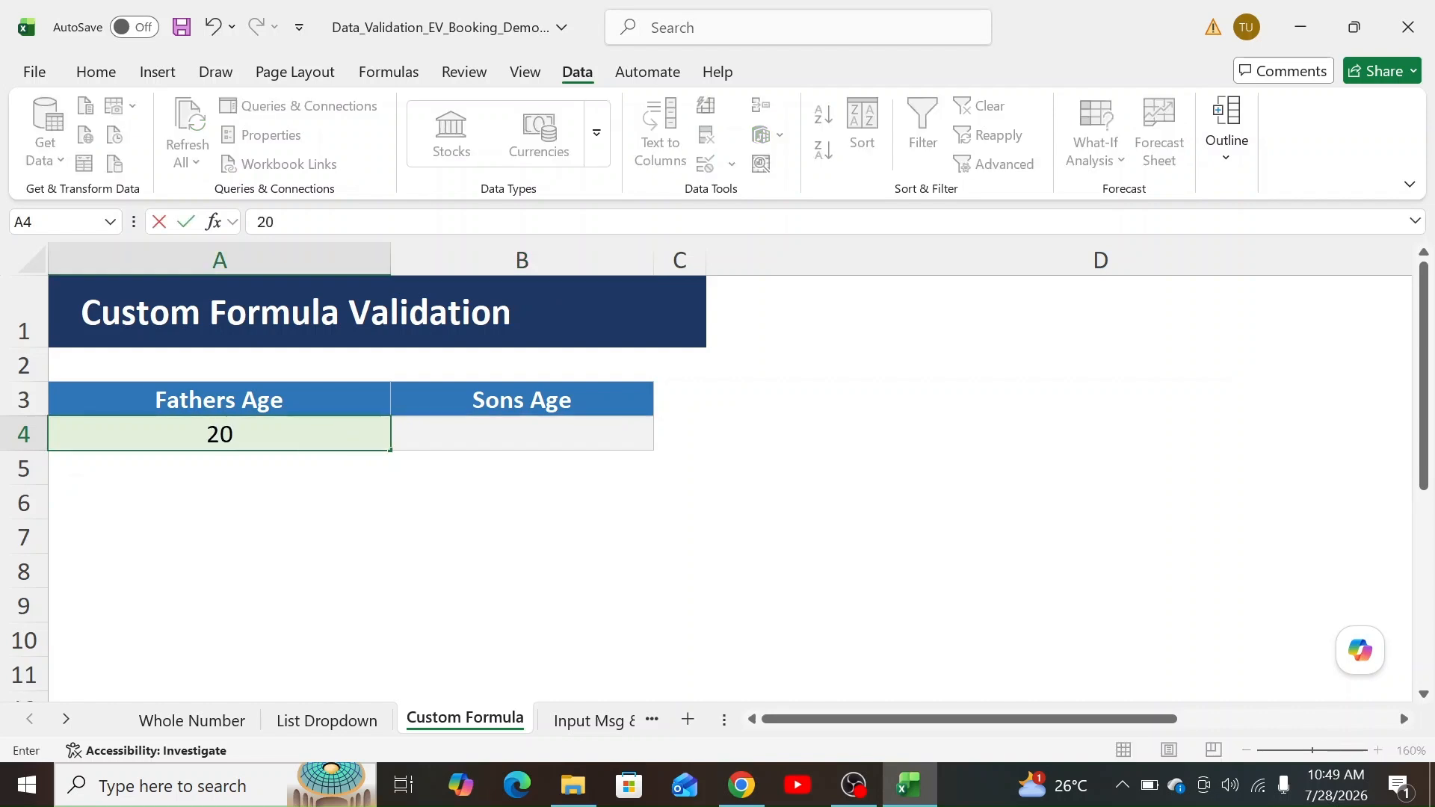
pyautogui.press('Tab')
pyautogui.write('50')
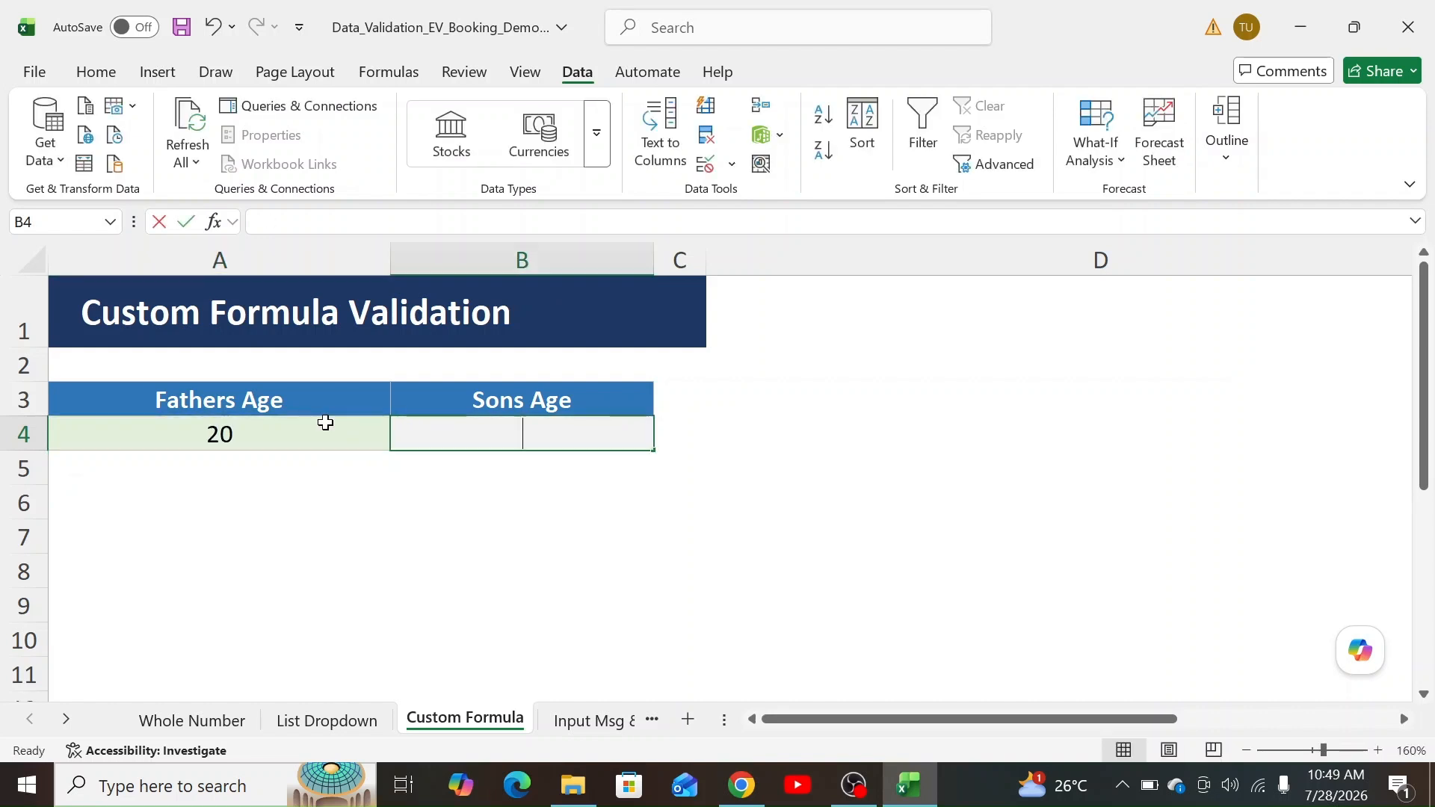
pyautogui.press('Return')
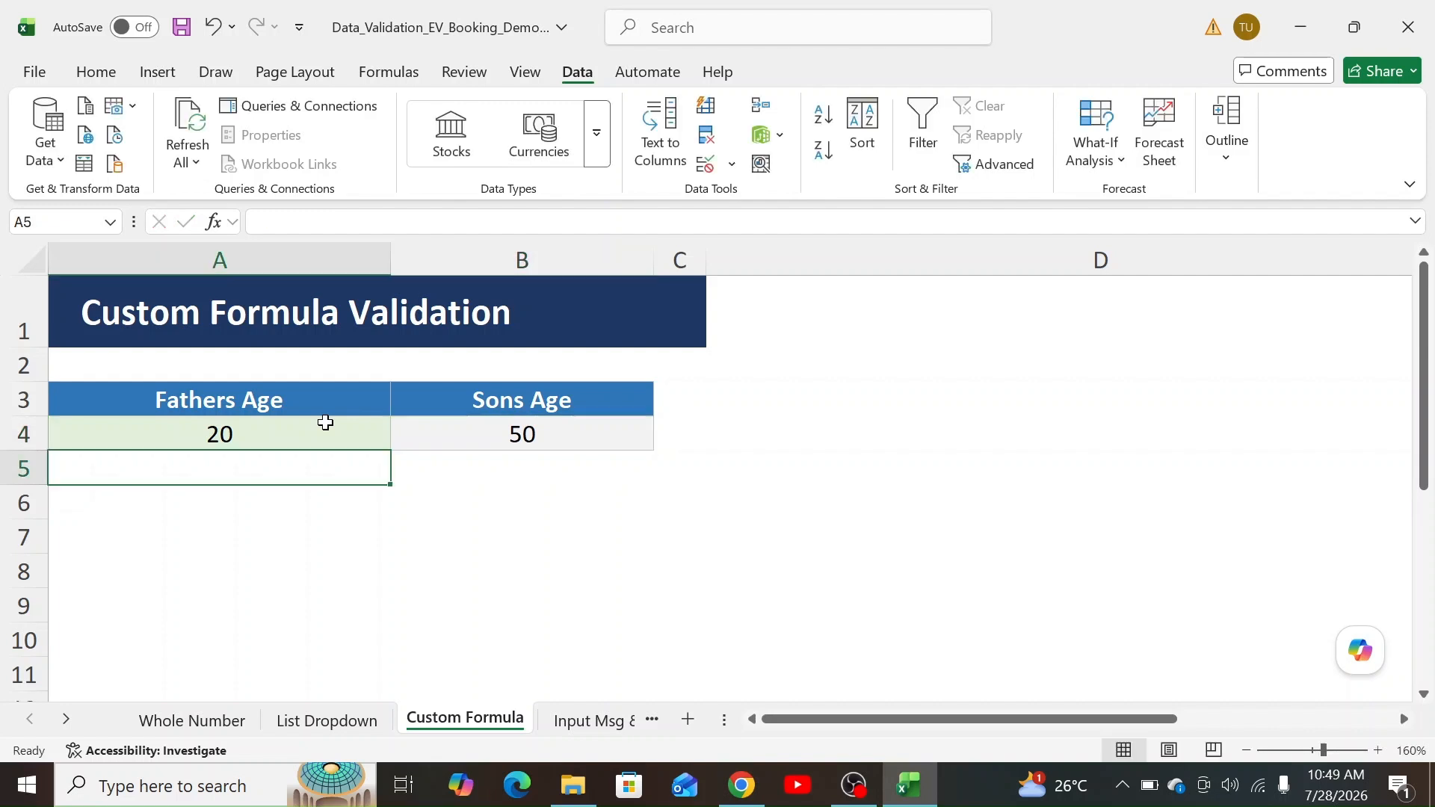
# Step: Clear the age entries in cells A4 and B4, and select Fathers Age cell A4
pyautogui.click(325, 423)
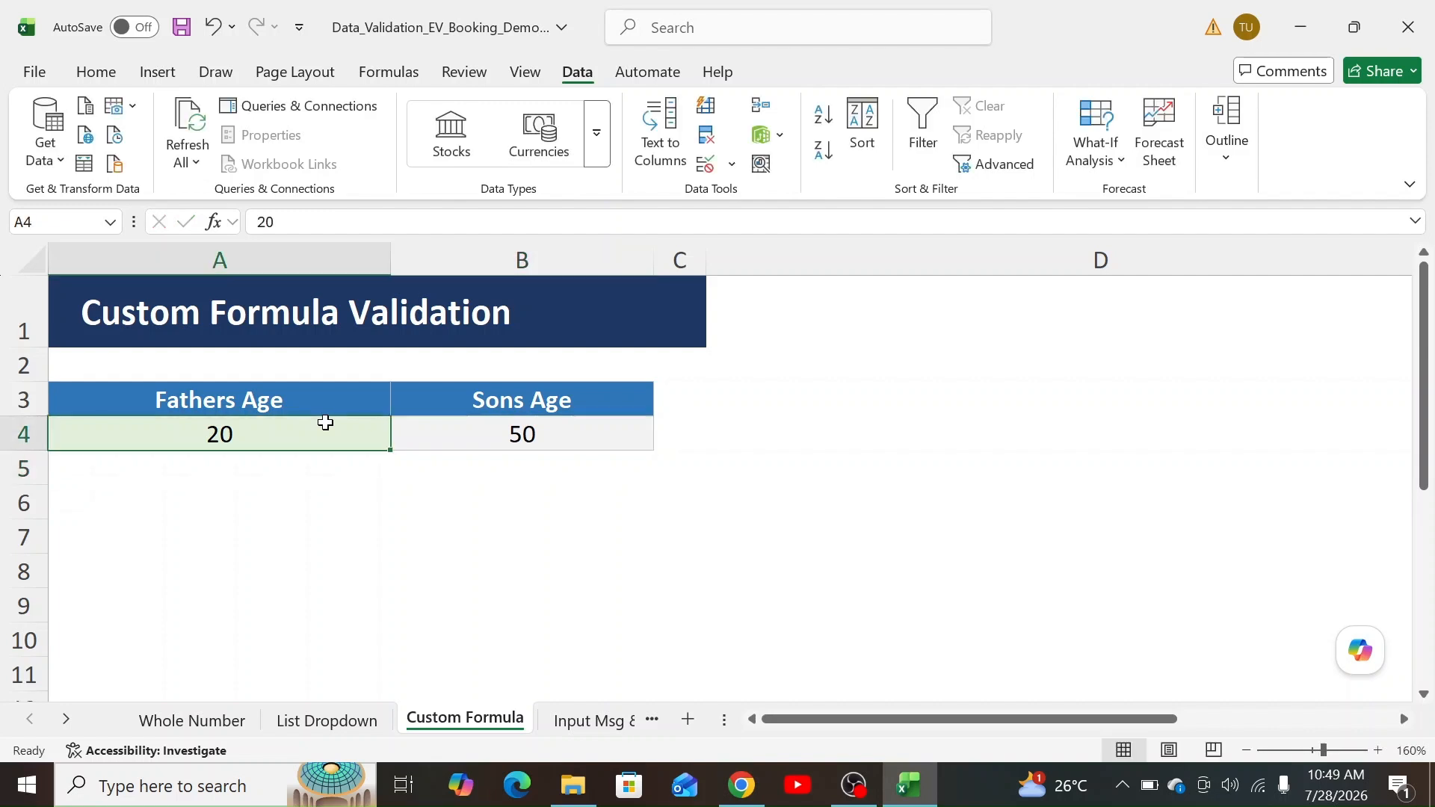
pyautogui.hotkey('shift', 'Right')
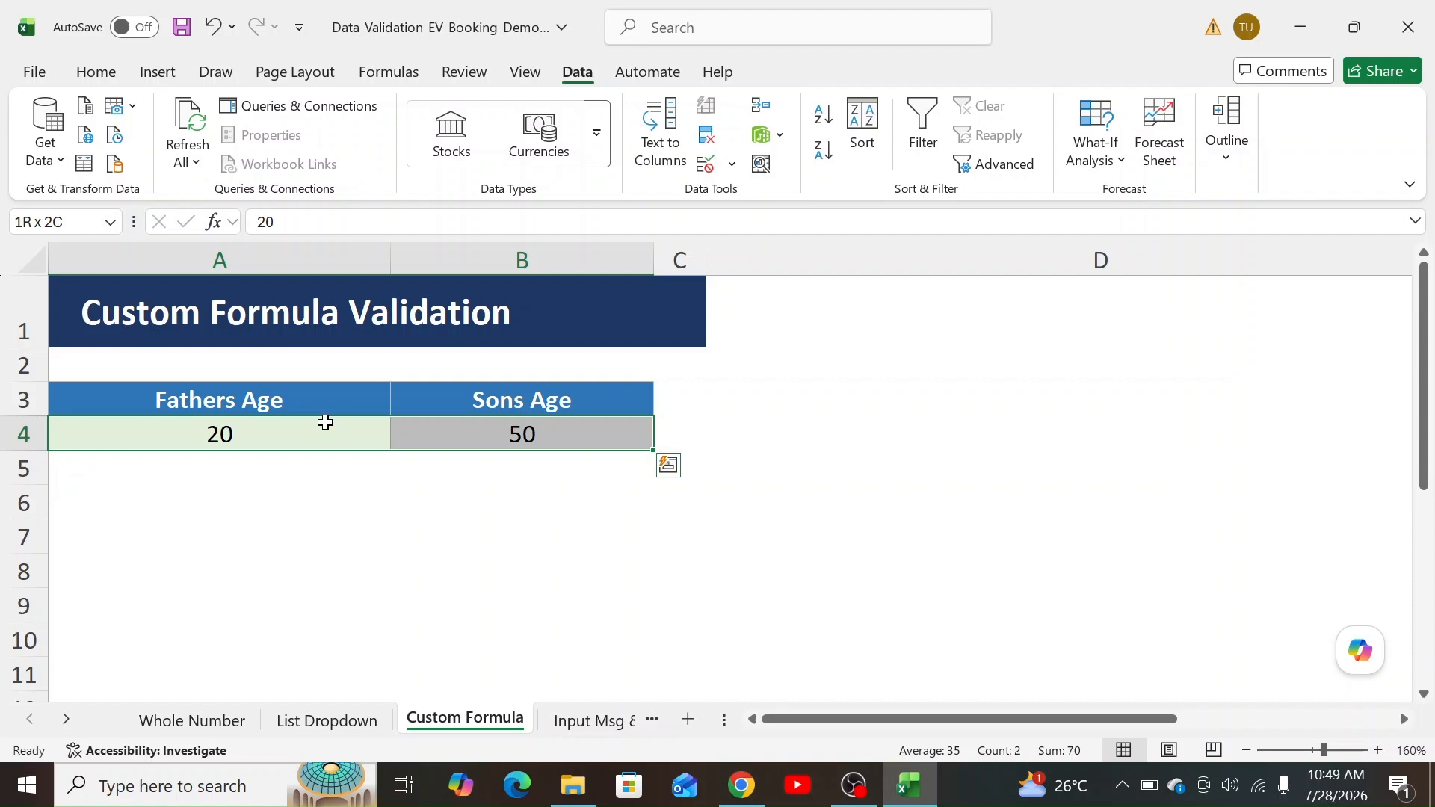
pyautogui.press('Delete')
pyautogui.click(325, 423)
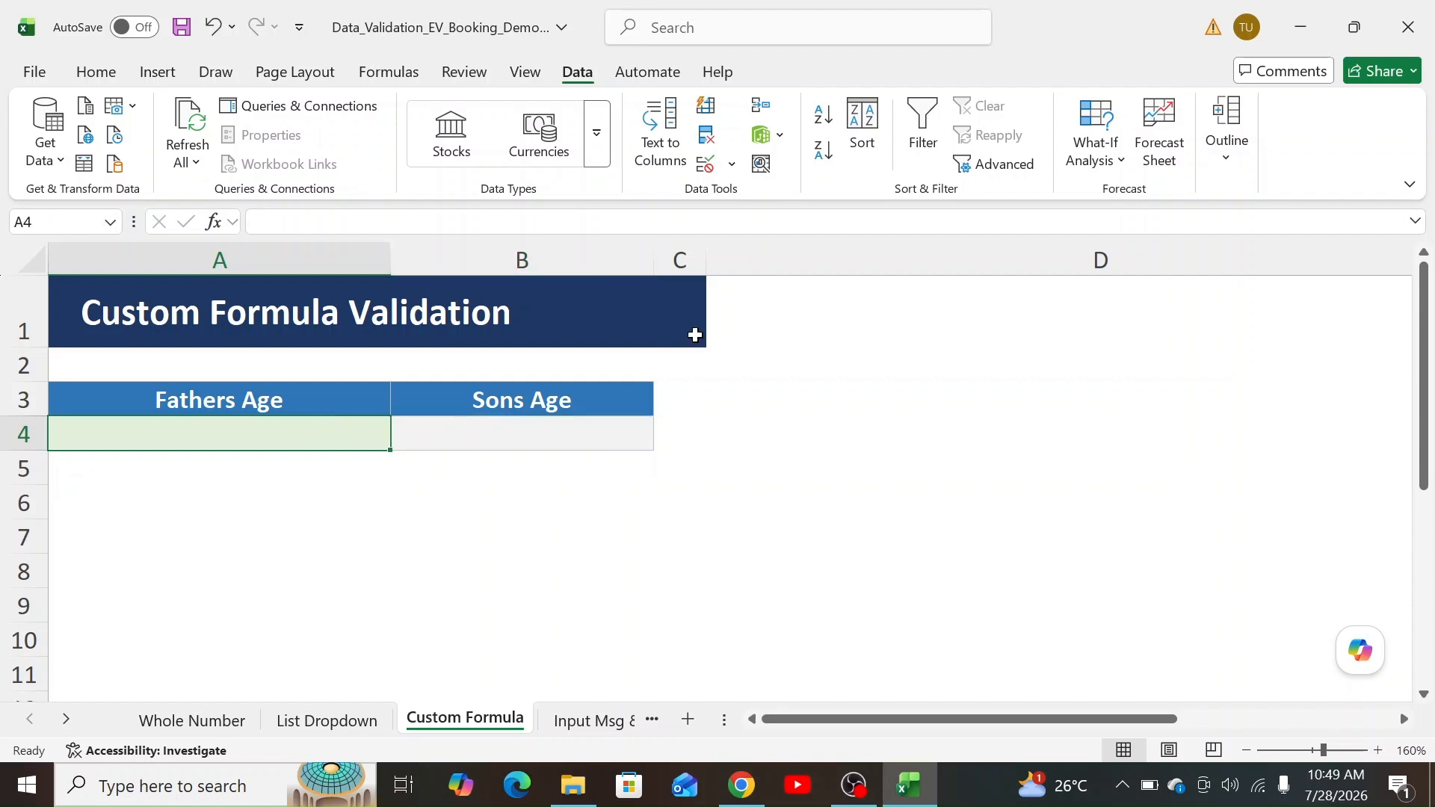
# Step: Enter 50 as the Fathers Age in A4, and choose Custom as the validation criterion for Sons Age cell B4
pyautogui.write('50')
pyautogui.press('Tab')
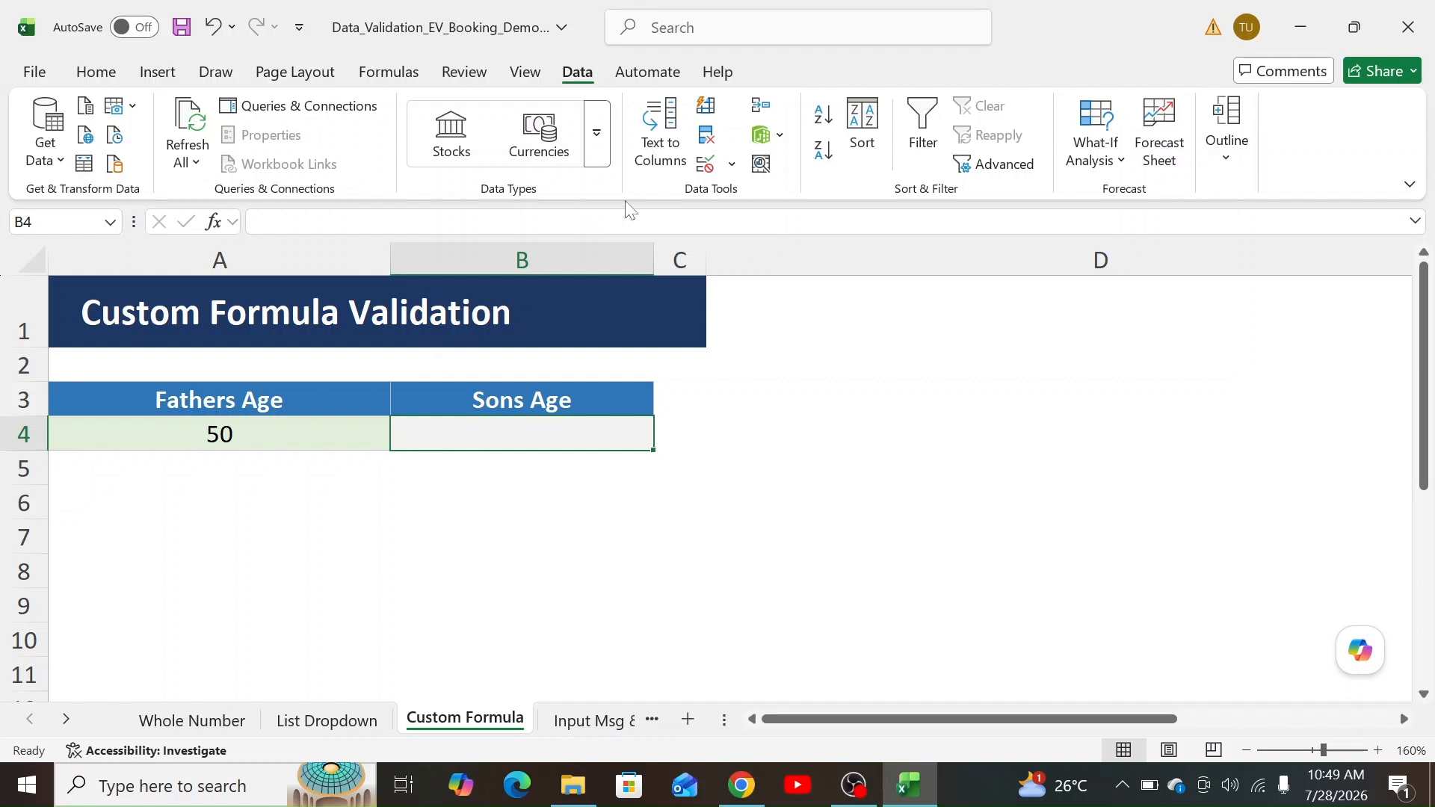
pyautogui.click(705, 165)
pyautogui.click(790, 135)
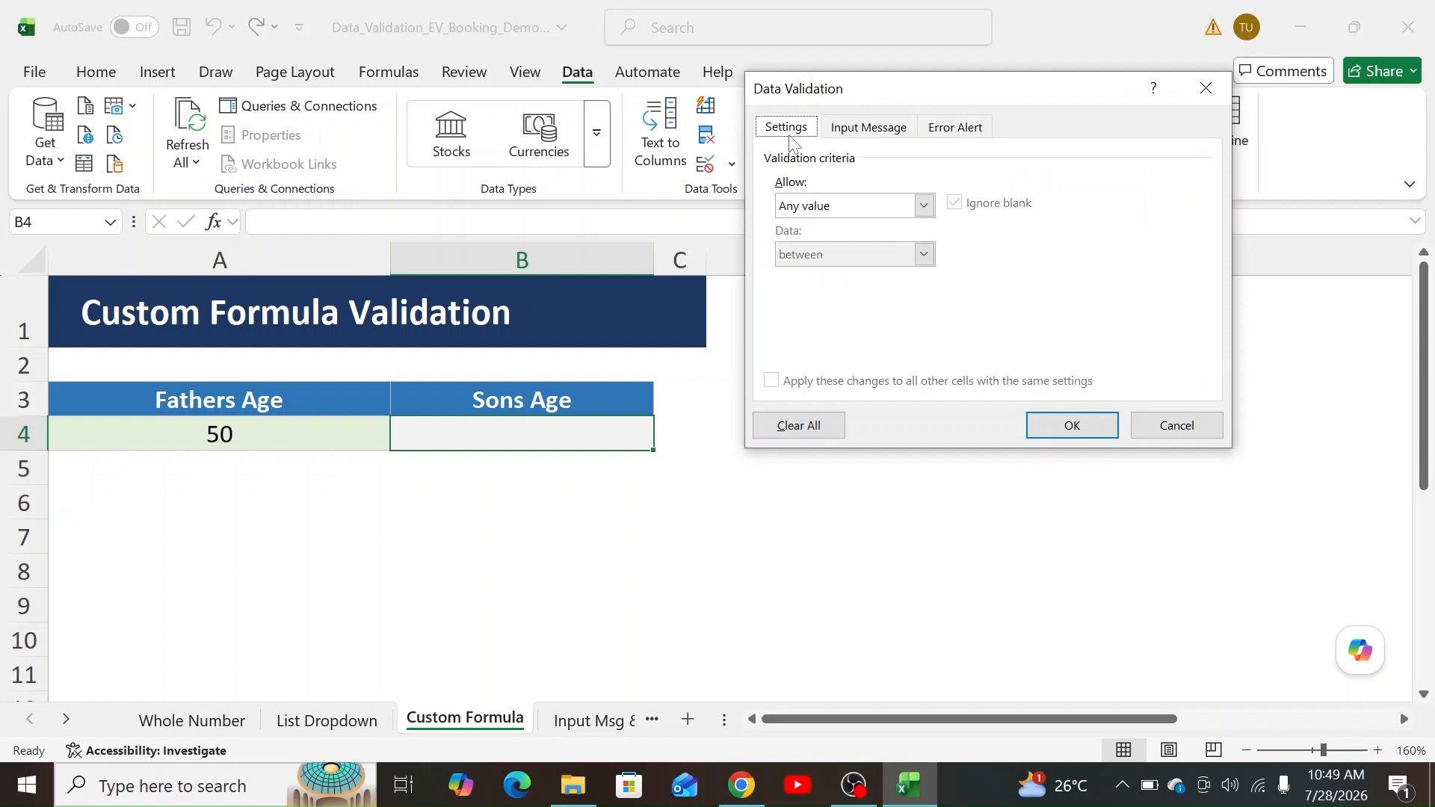
pyautogui.click(835, 213)
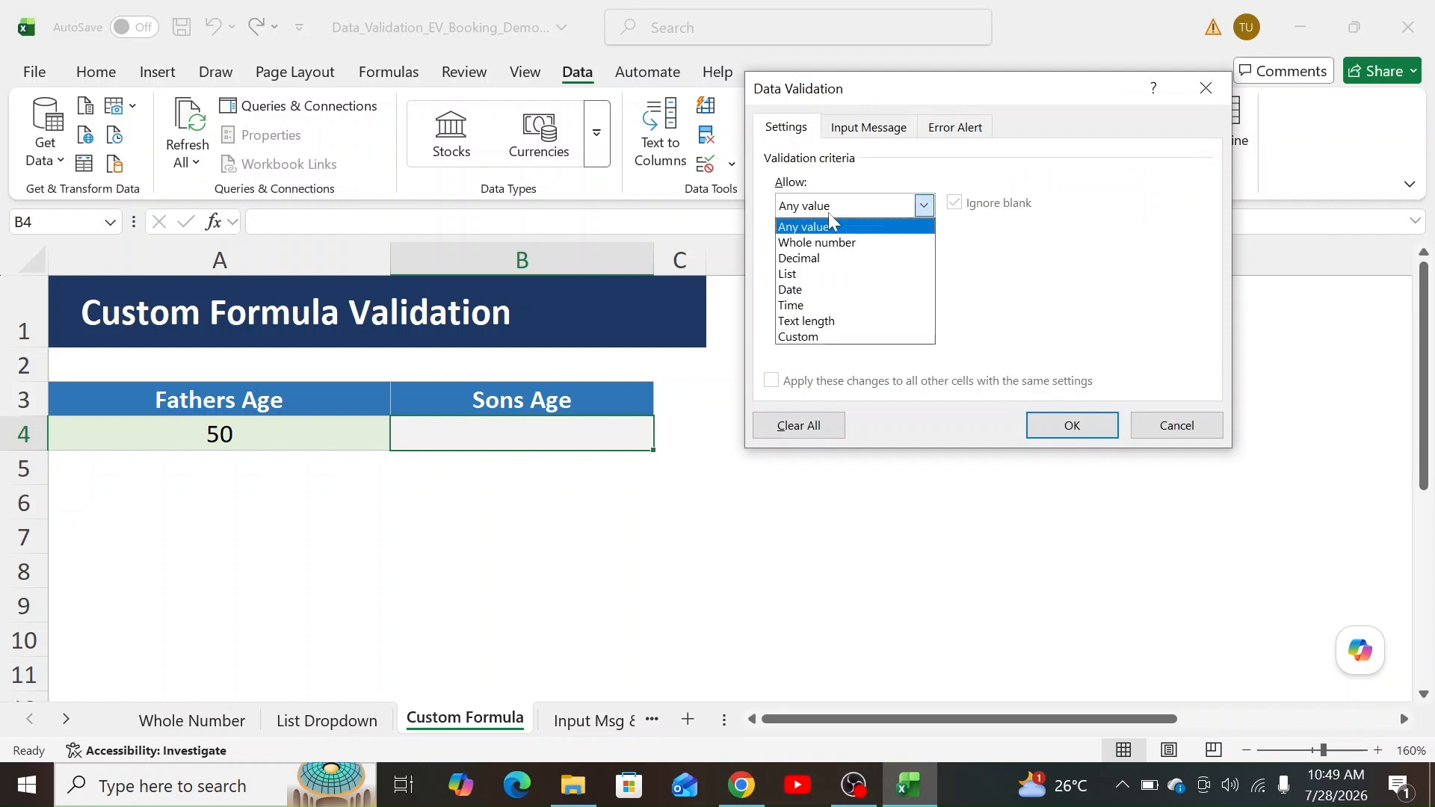
pyautogui.click(834, 338)
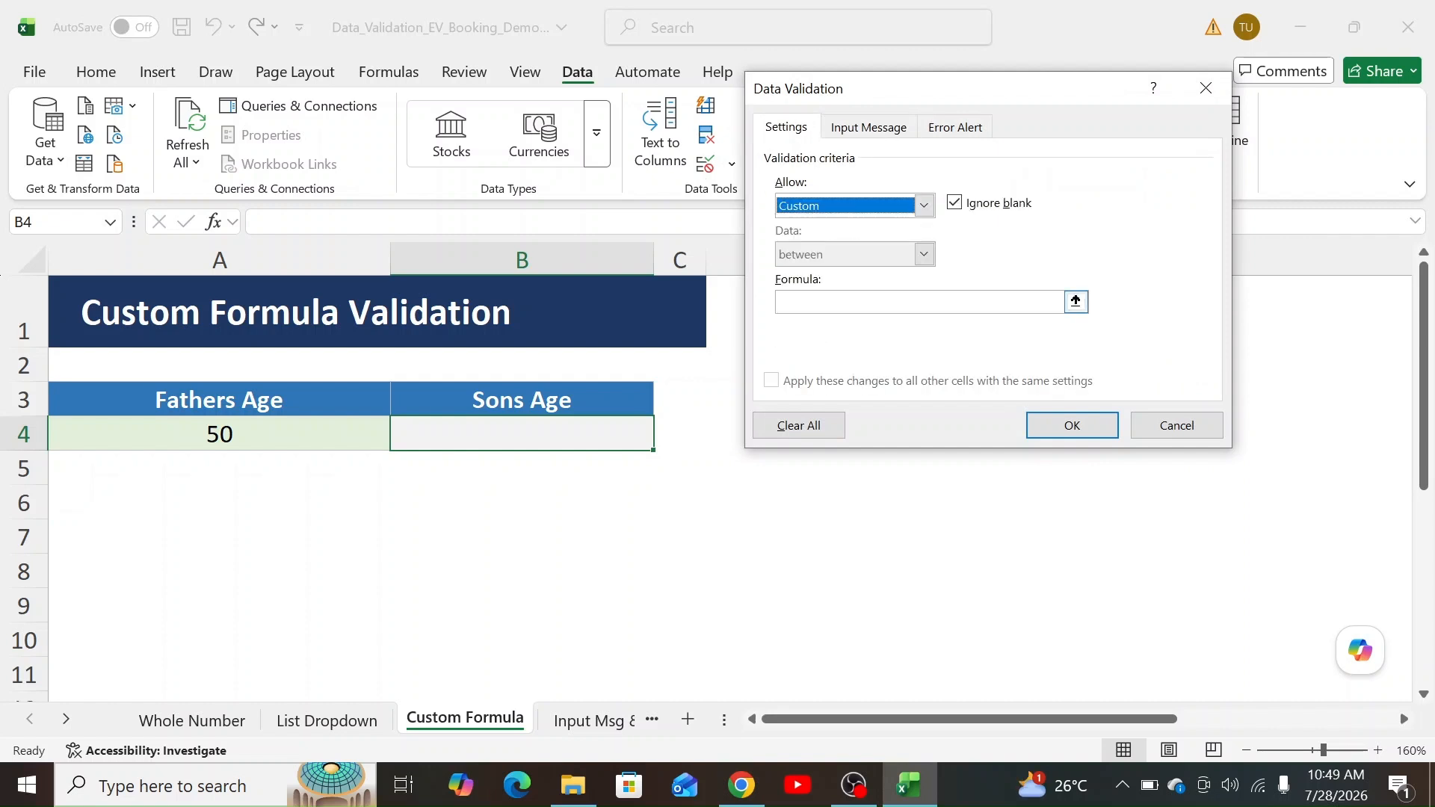
# Step: Set the custom validation formula of B4 to =B4<A4 and apply the rule
pyautogui.click(1050, 302)
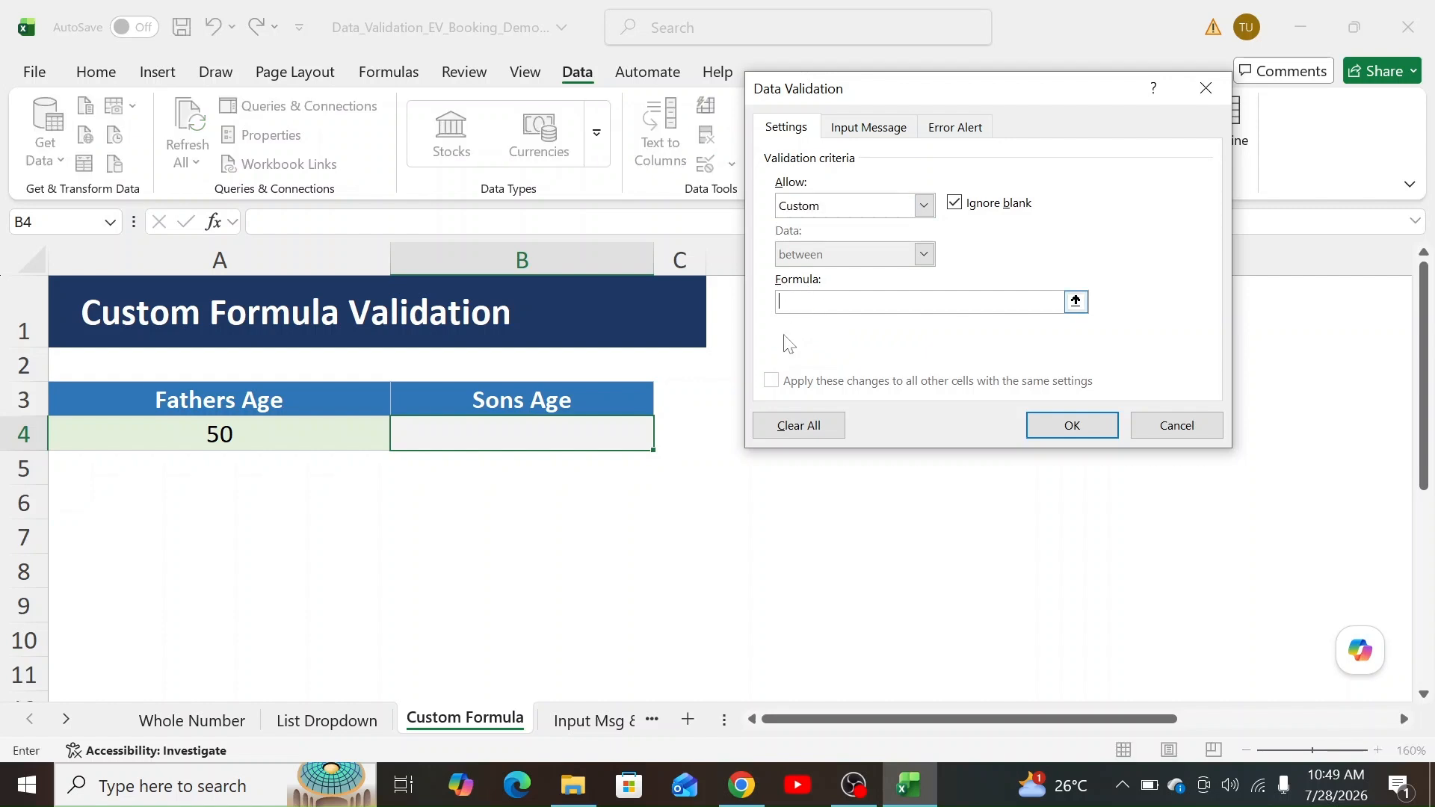
pyautogui.write('=')
pyautogui.click(593, 433)
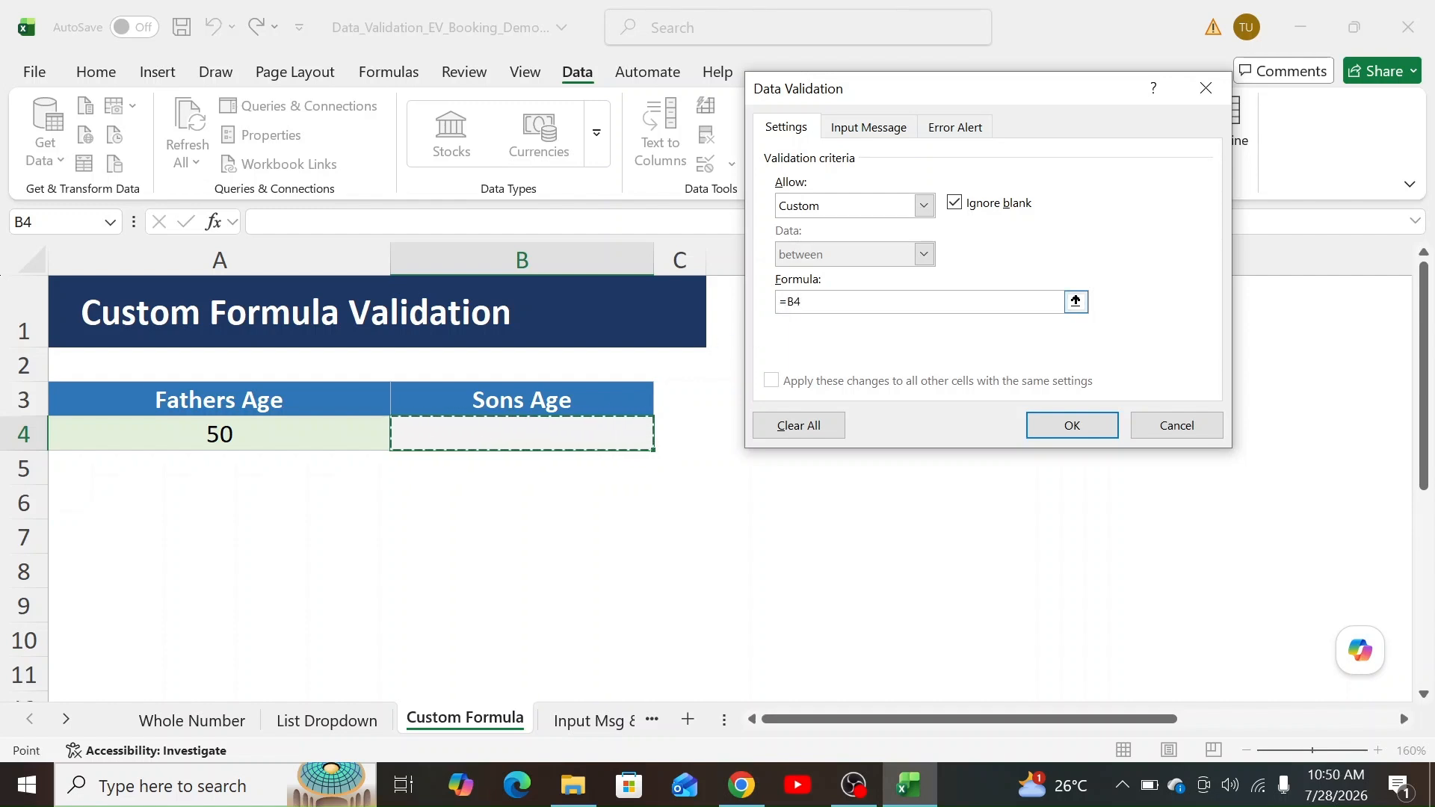
pyautogui.write('<')
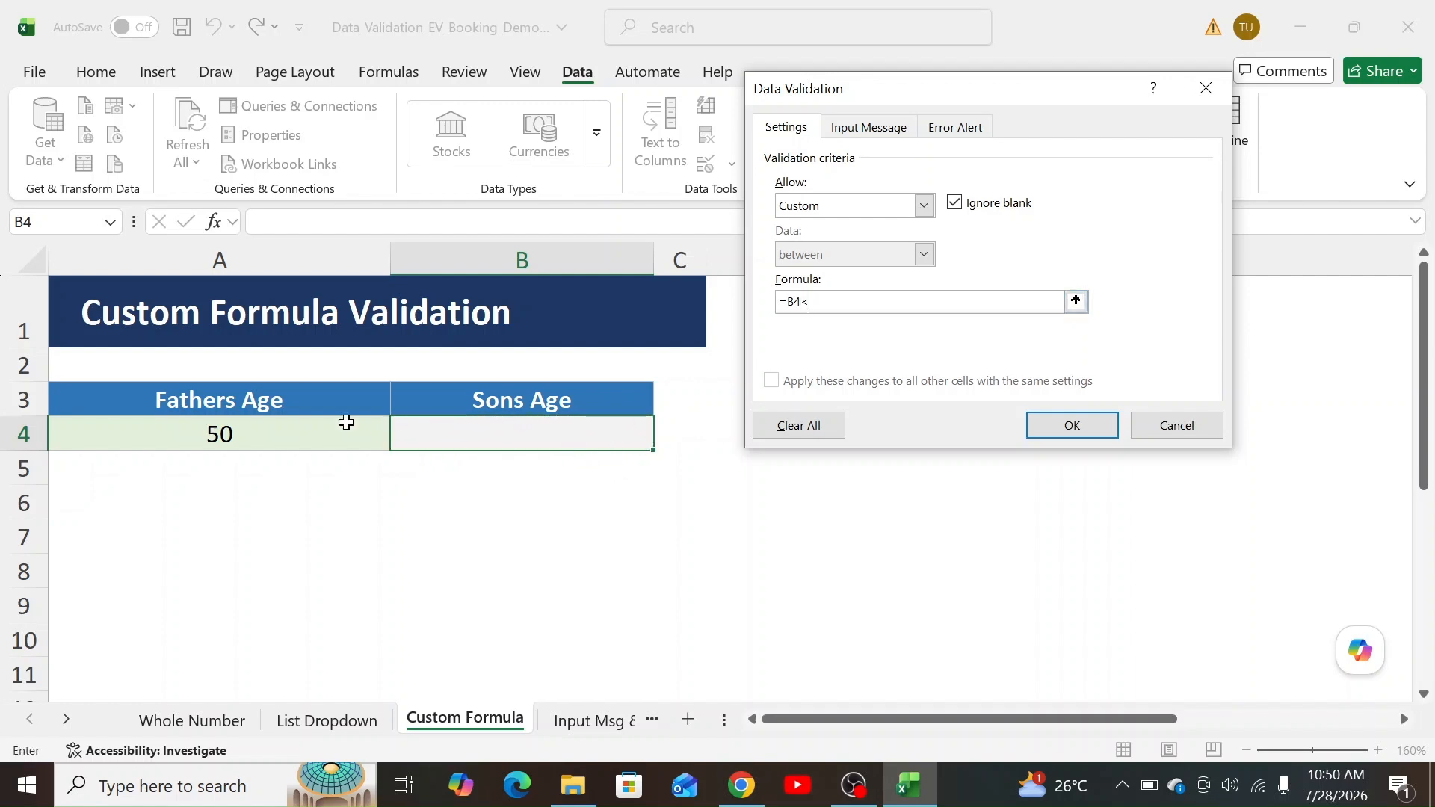
pyautogui.click(280, 437)
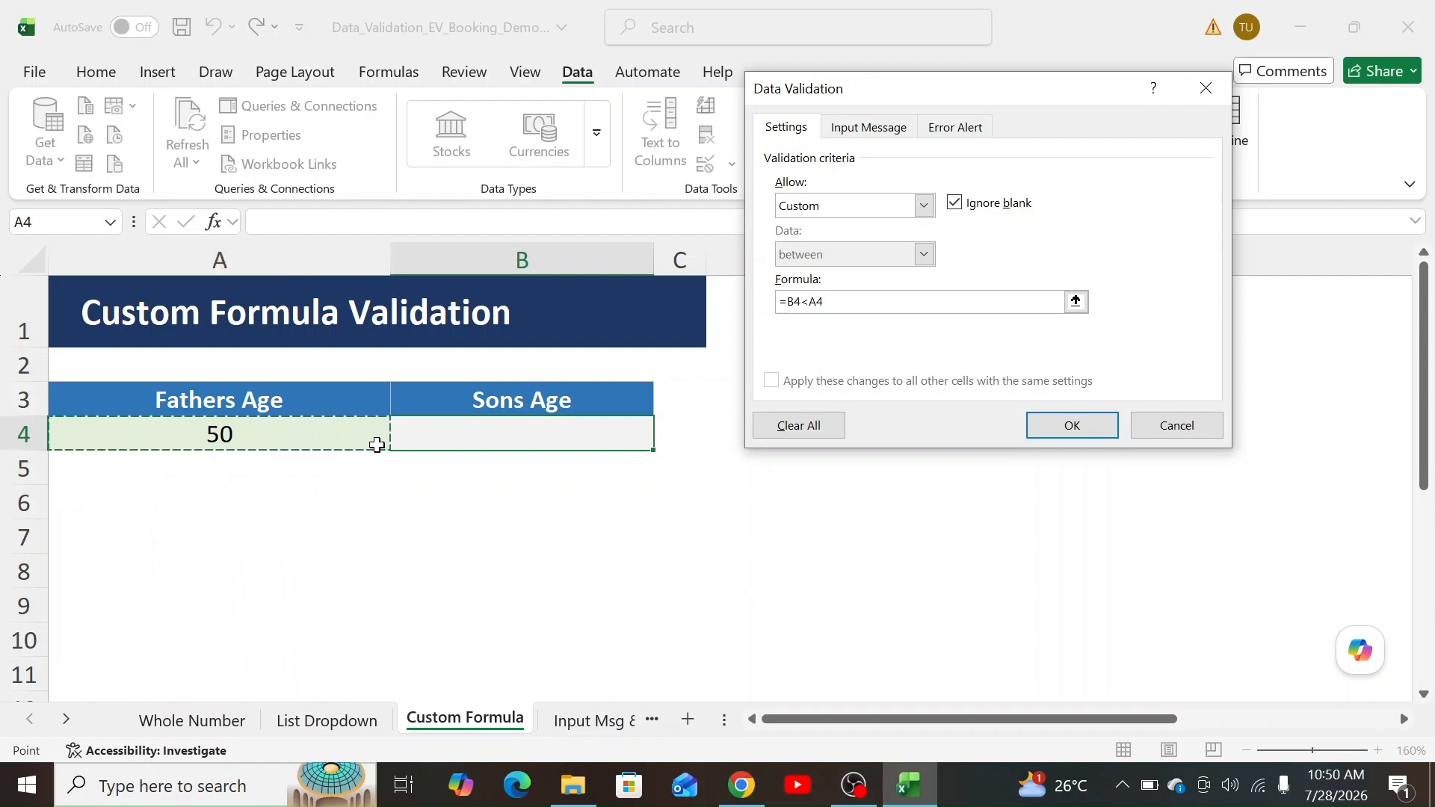
pyautogui.click(1073, 425)
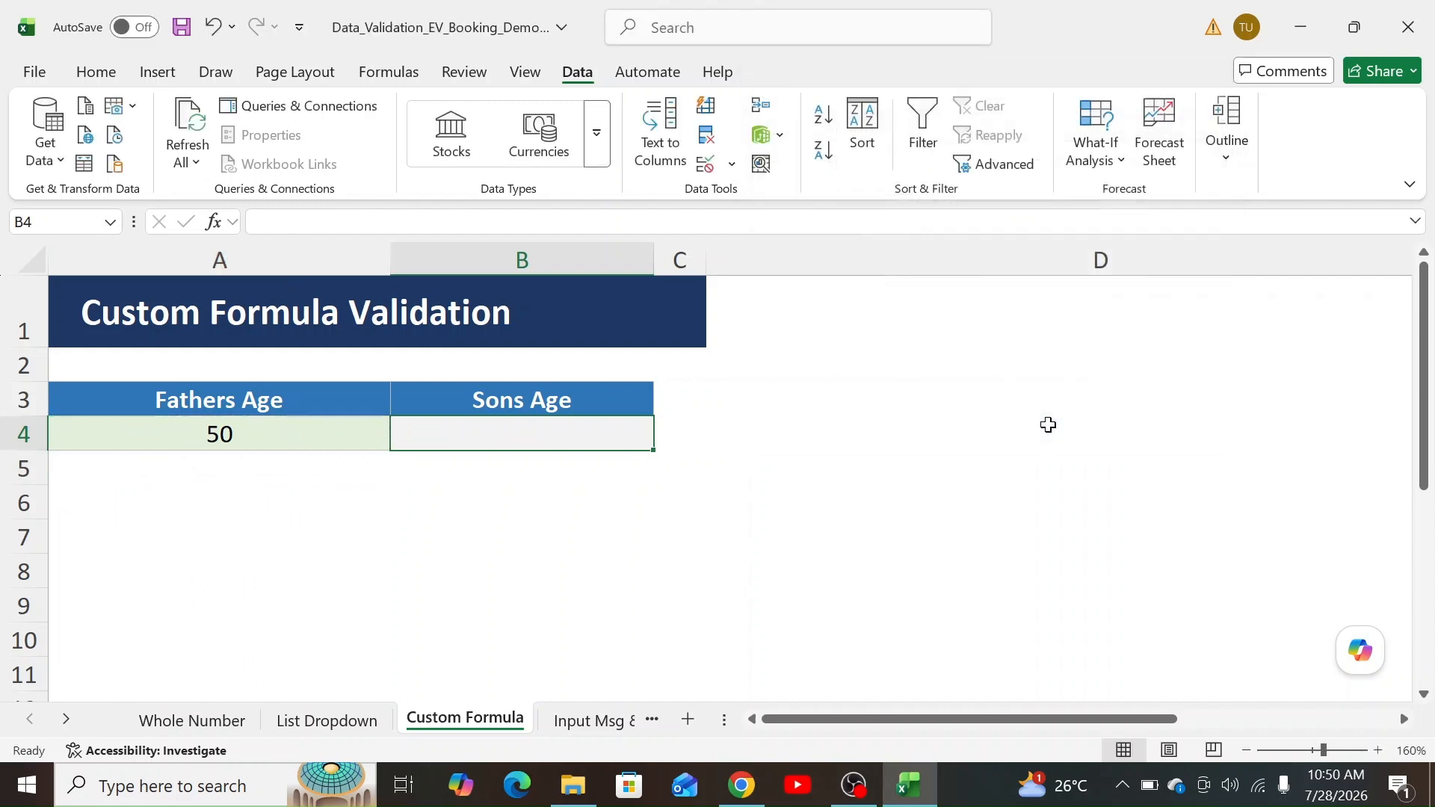
# Step: Test the rule in Sons Age cell B4 with the entry 55, cancel it, and enter 20 instead
pyautogui.write('55')
pyautogui.press('Return')
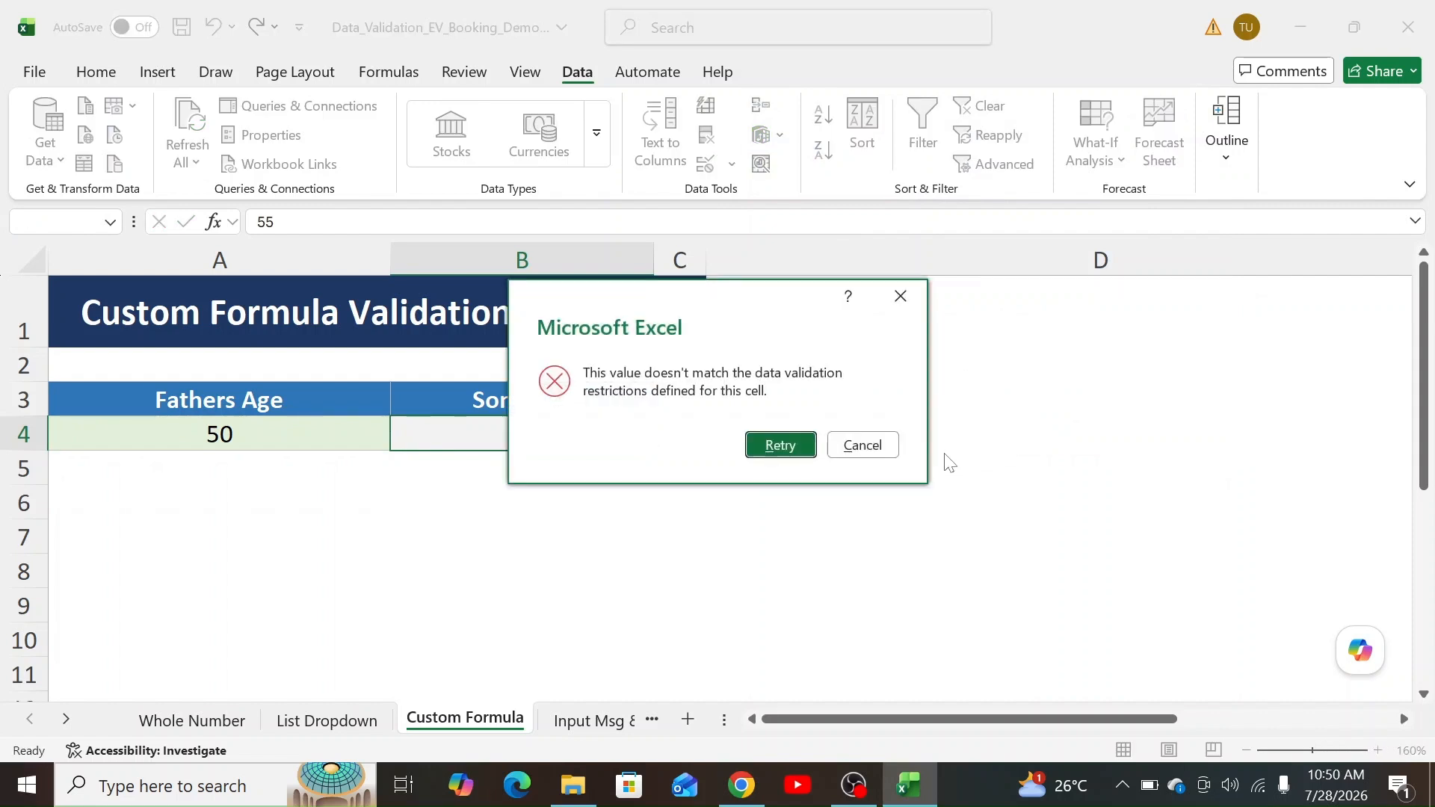
pyautogui.click(867, 447)
pyautogui.write('20')
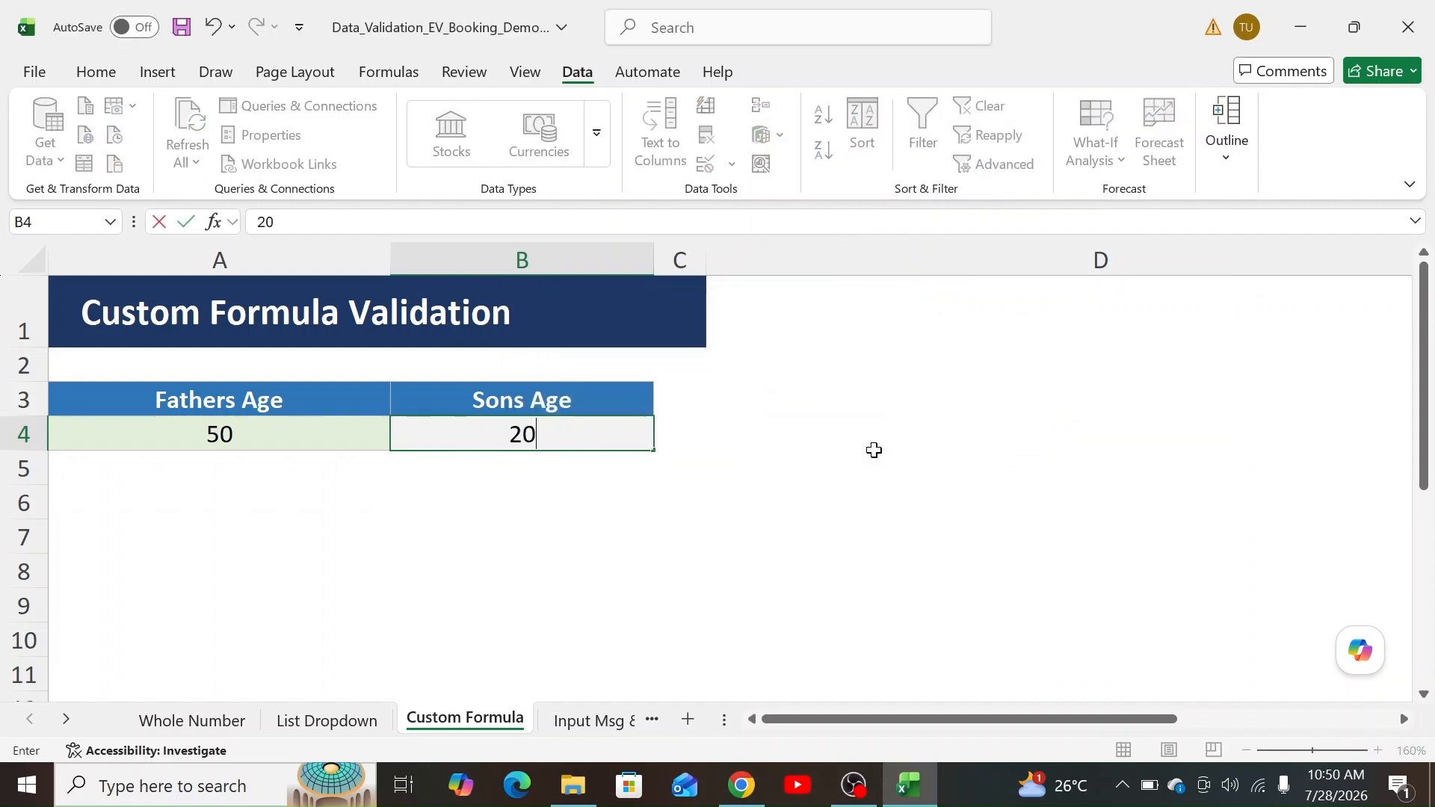
pyautogui.press('Return')
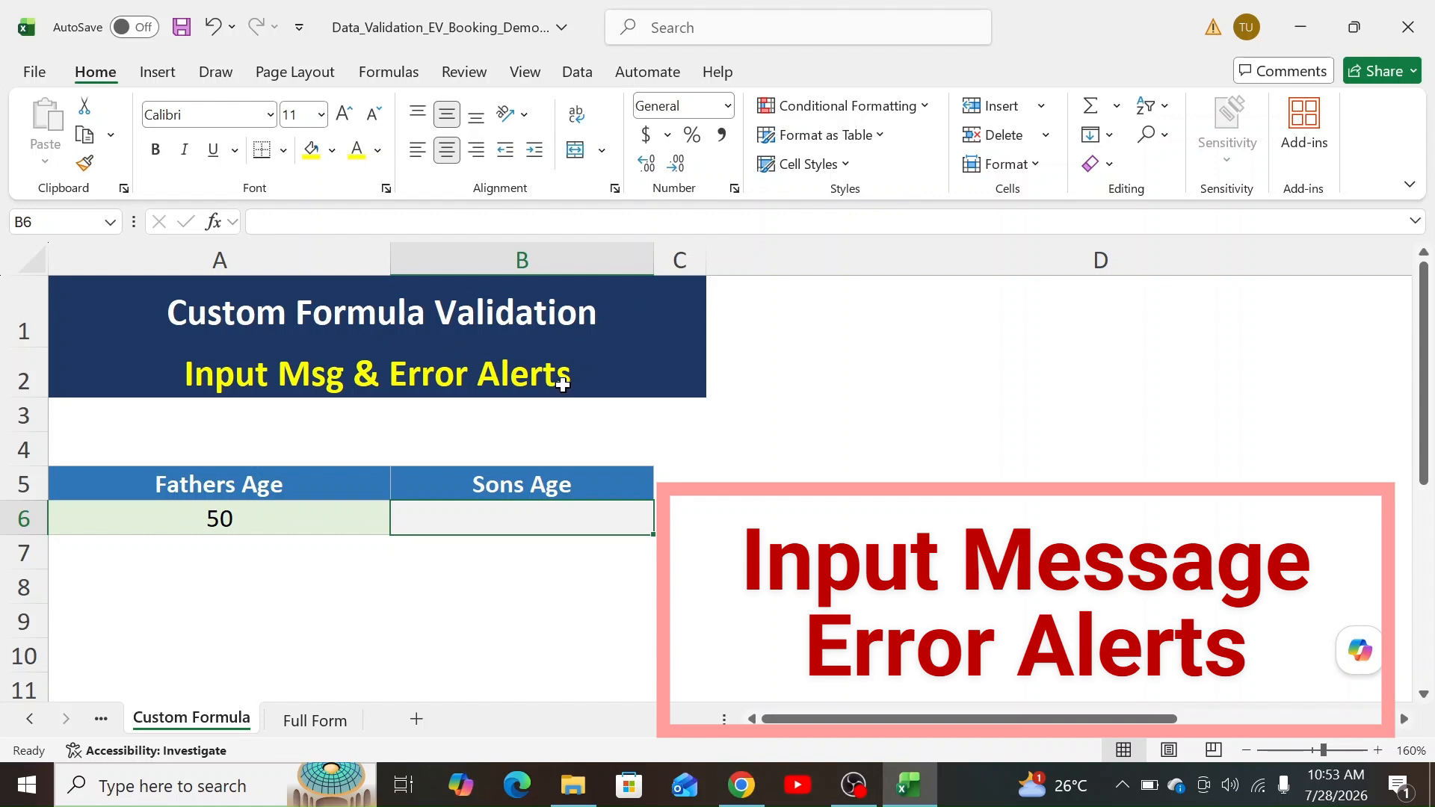
# Step: Test the existing validation in Sons Age cell B6 of the Input Msg & Error Alerts sheet with 55, and cancel the entry
pyautogui.write('55')
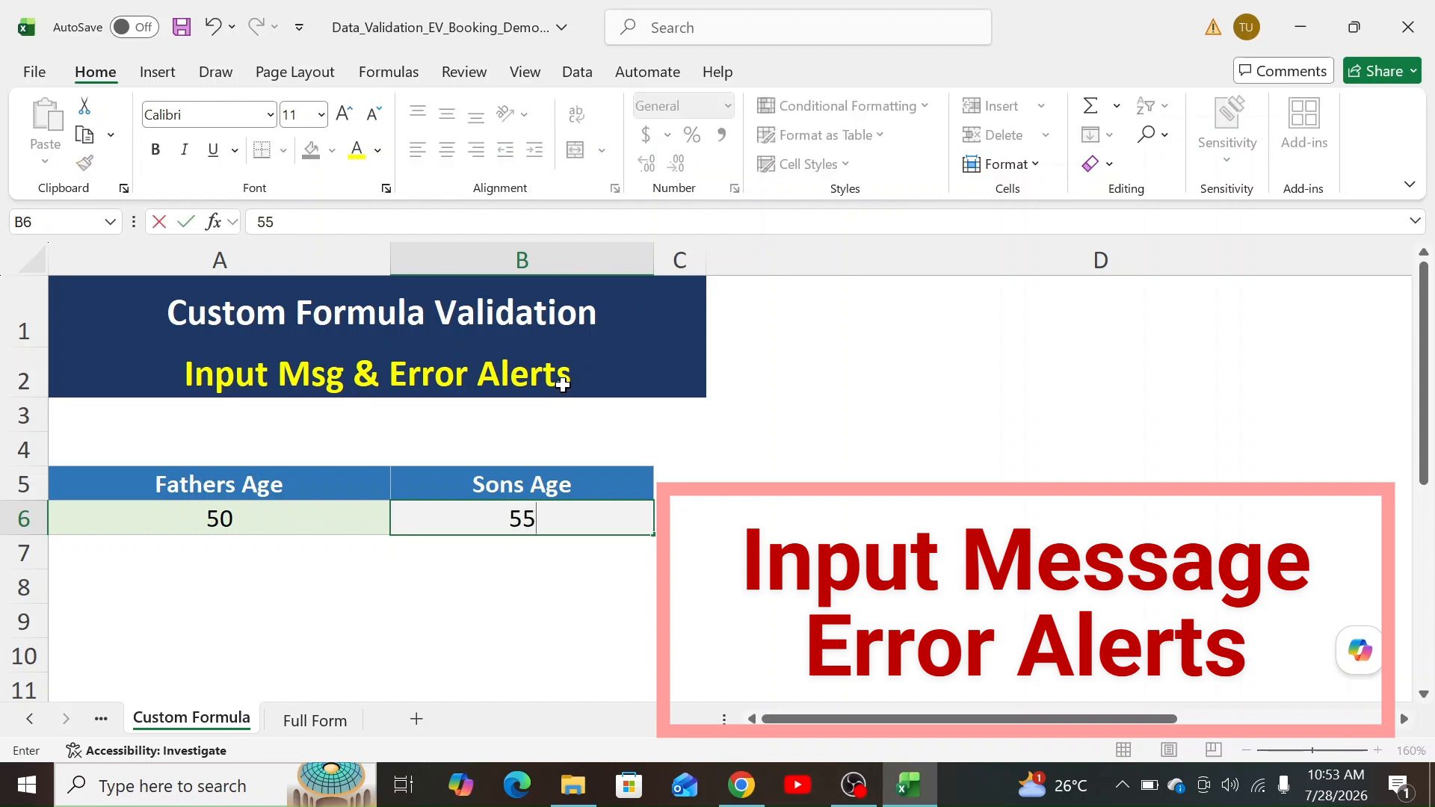
pyautogui.press('Return')
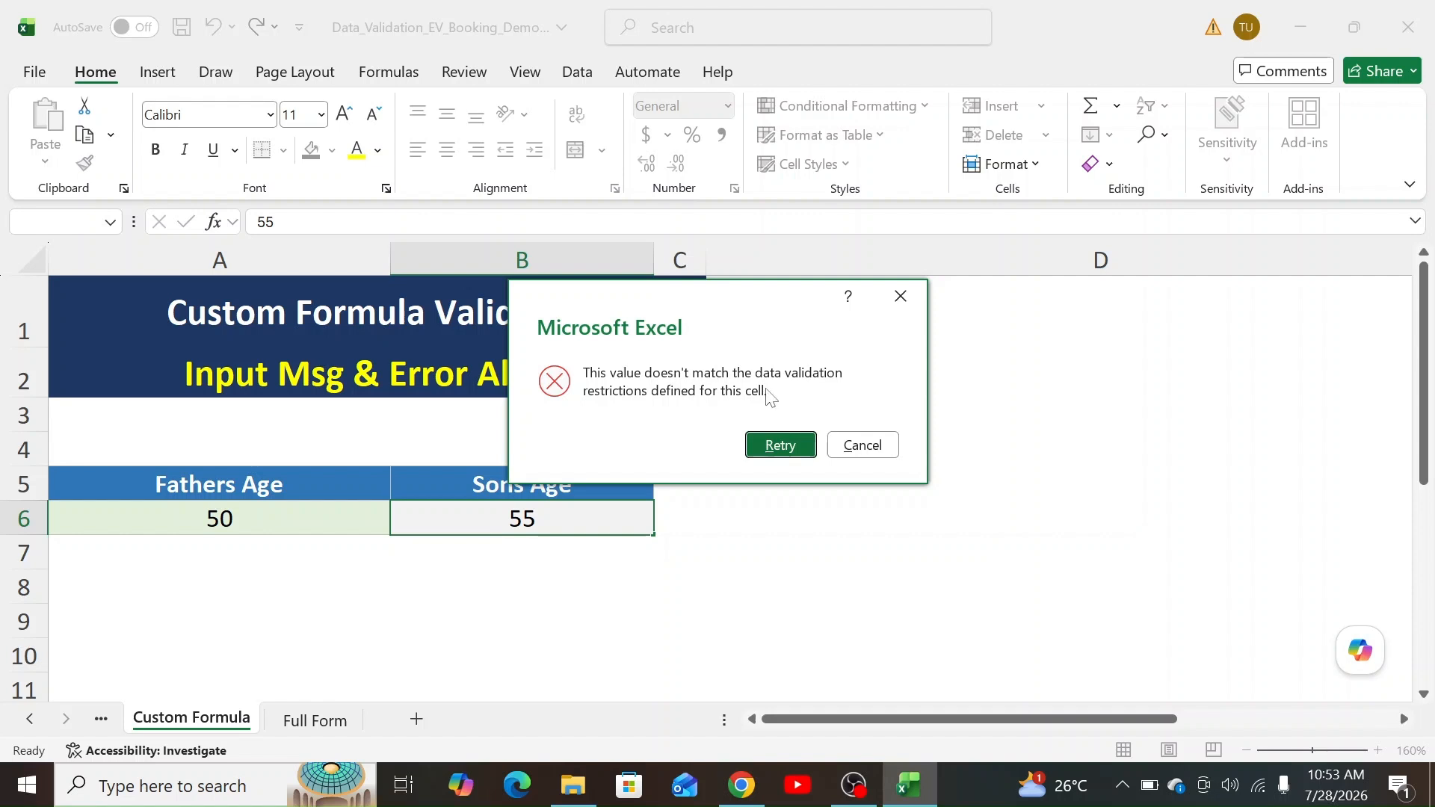
pyautogui.moveTo(712, 299); pyautogui.dragTo(723, 280)
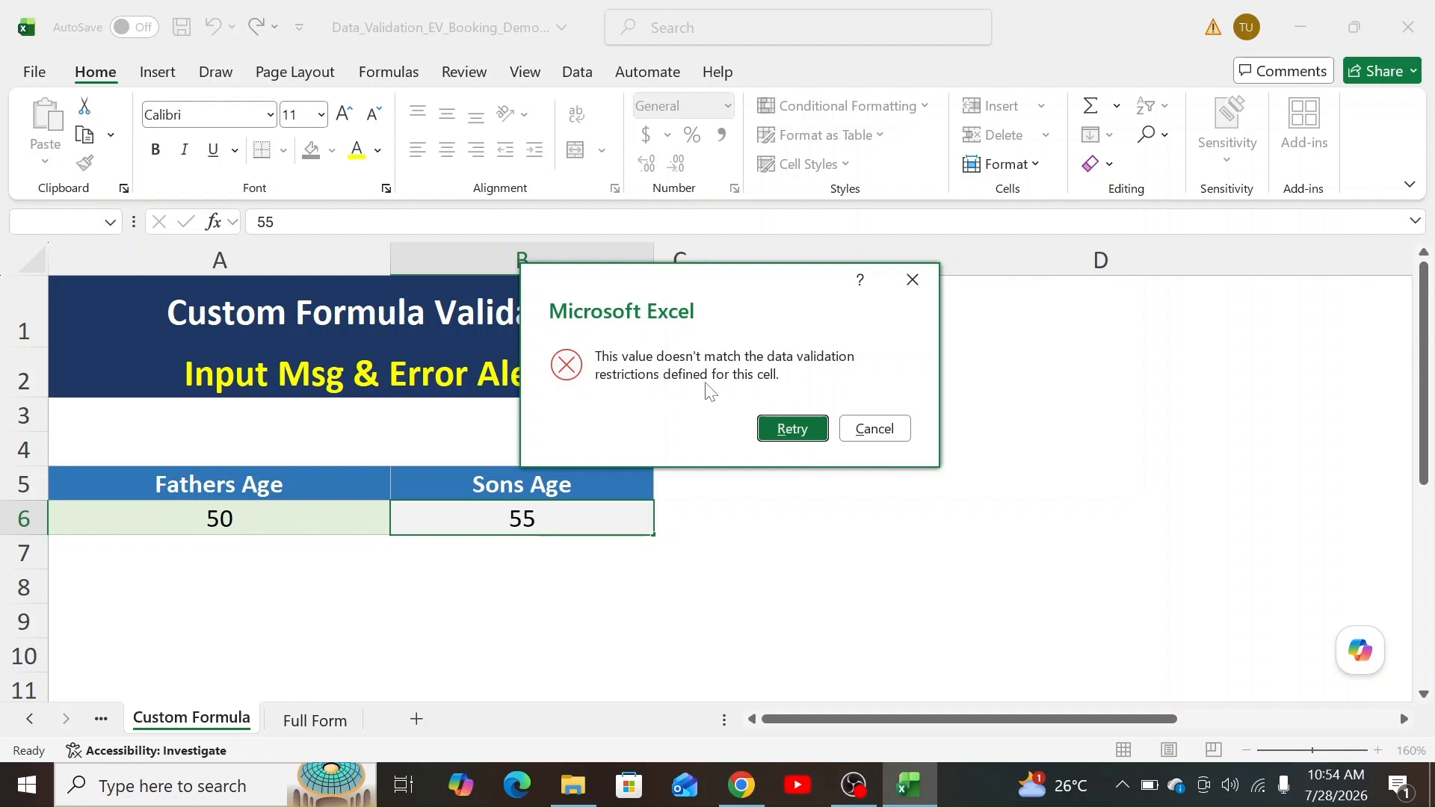
pyautogui.click(870, 429)
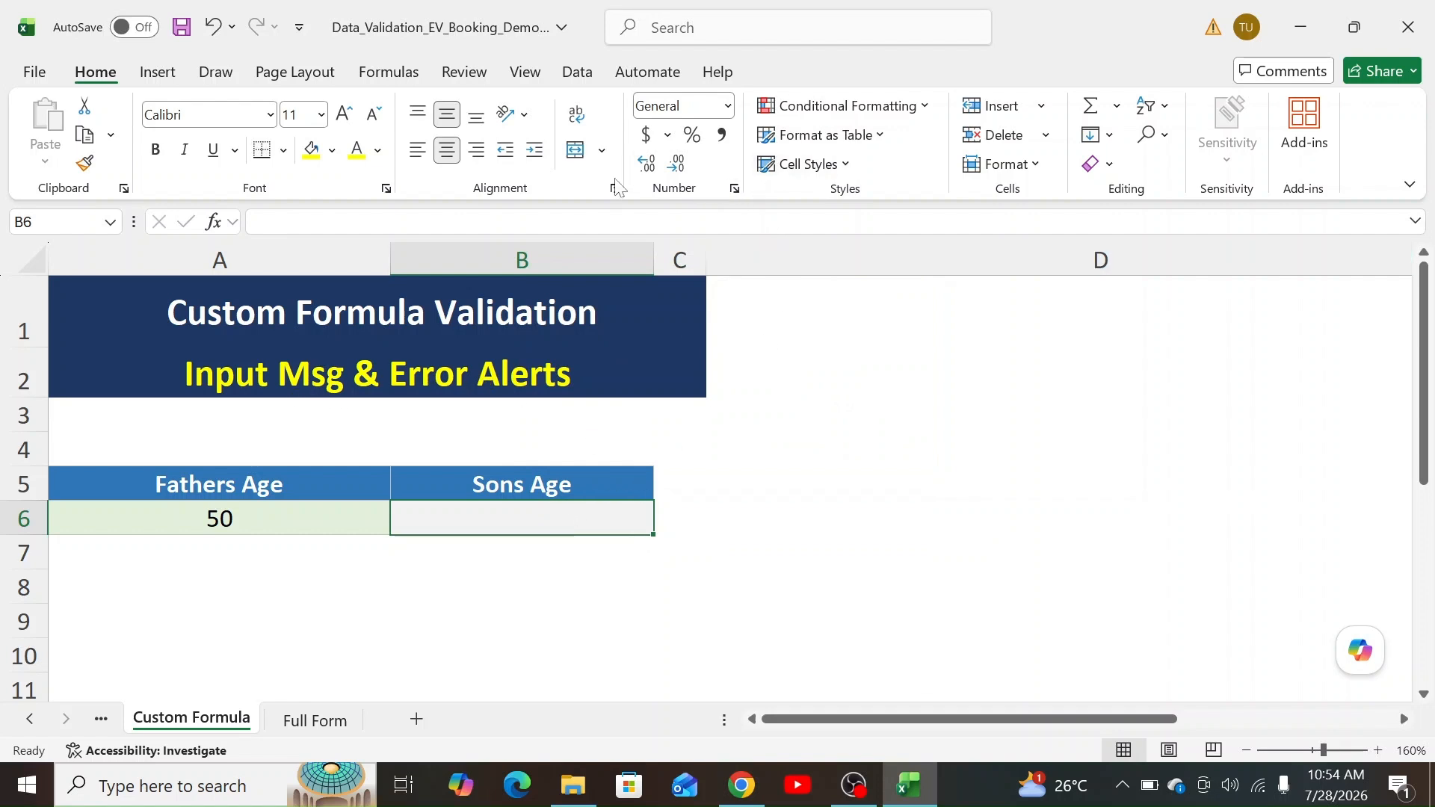
# Step: Add an input message to B6's validation titled "Sons Age" with the text "Sons Age should be less than Fathers Age"
pyautogui.click(577, 71)
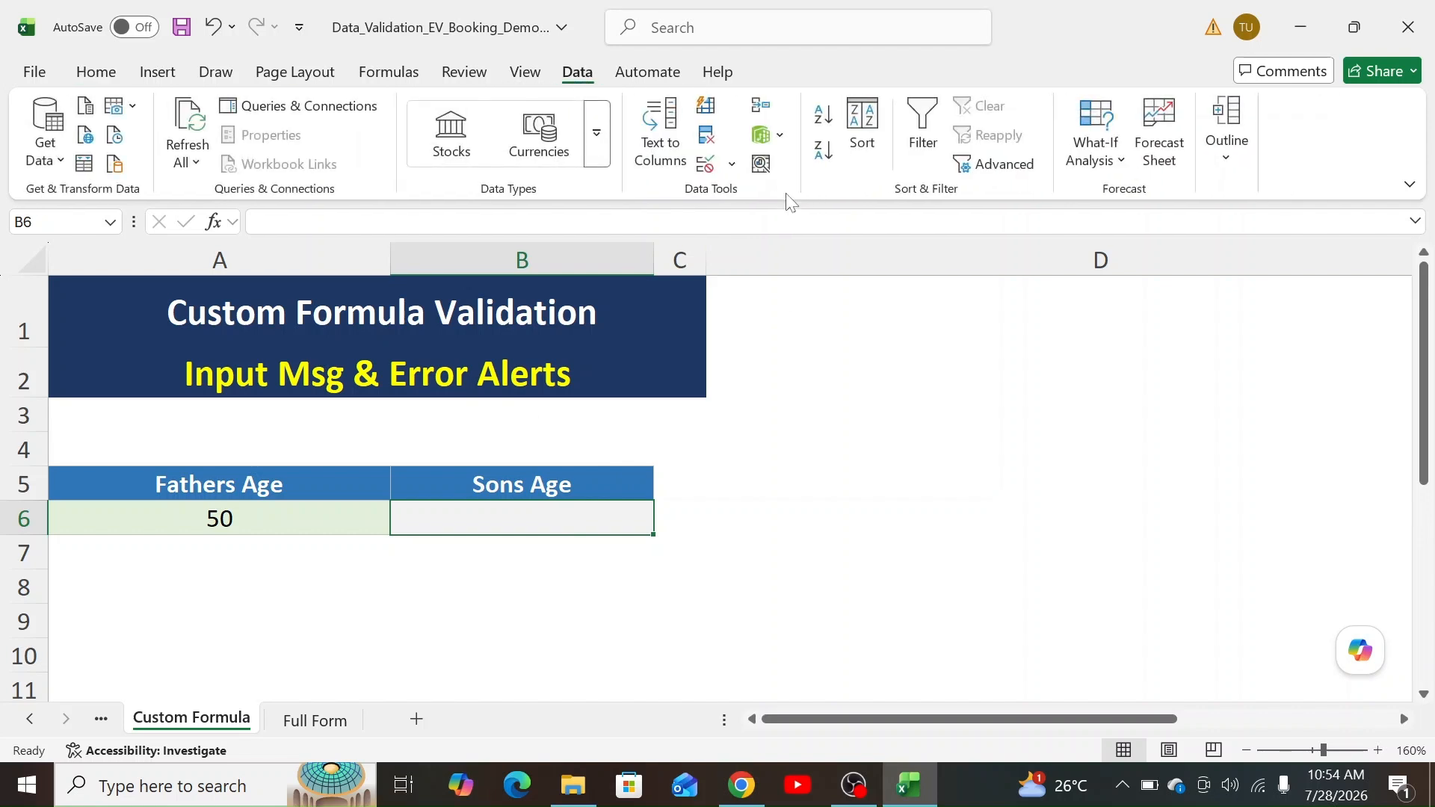
pyautogui.click(706, 166)
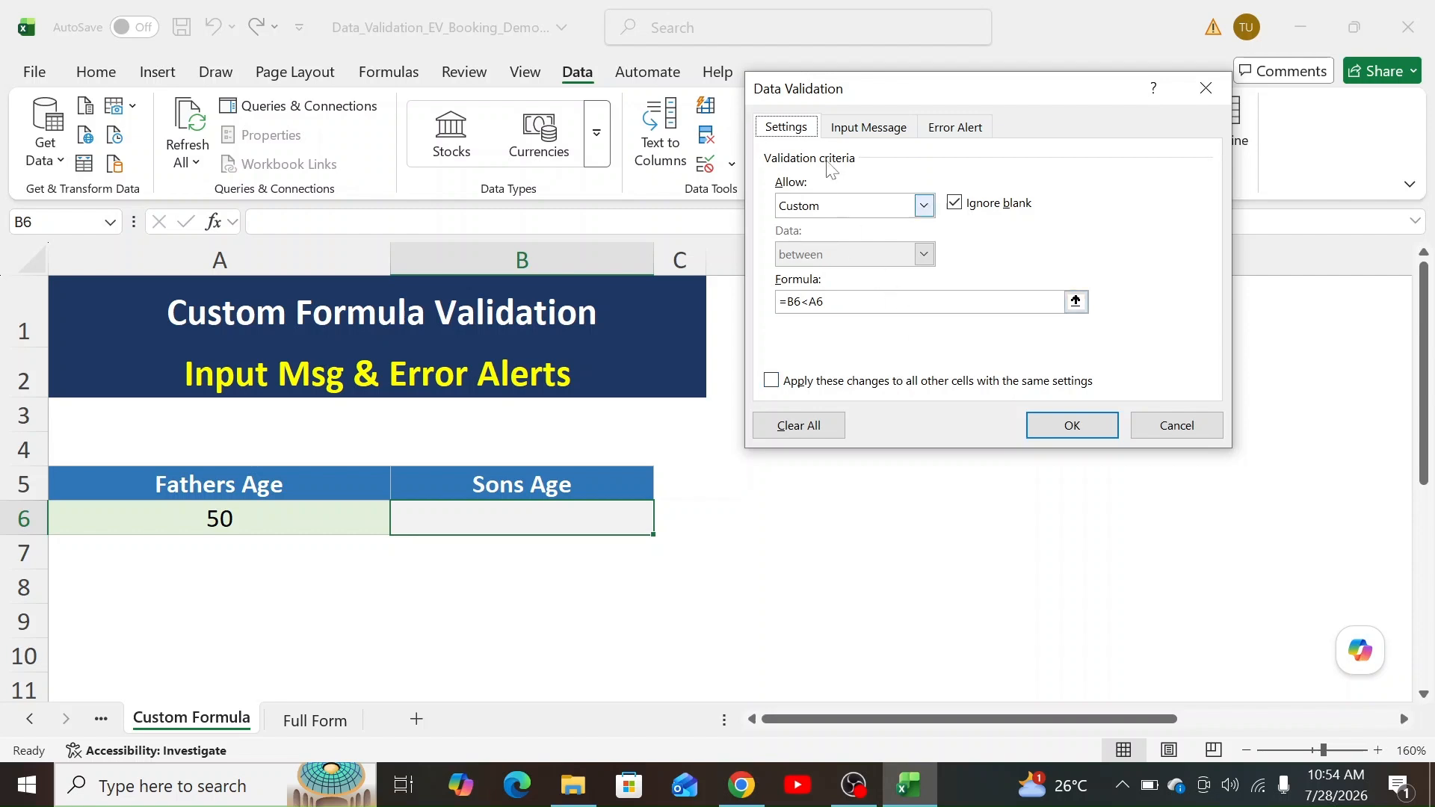
pyautogui.click(865, 130)
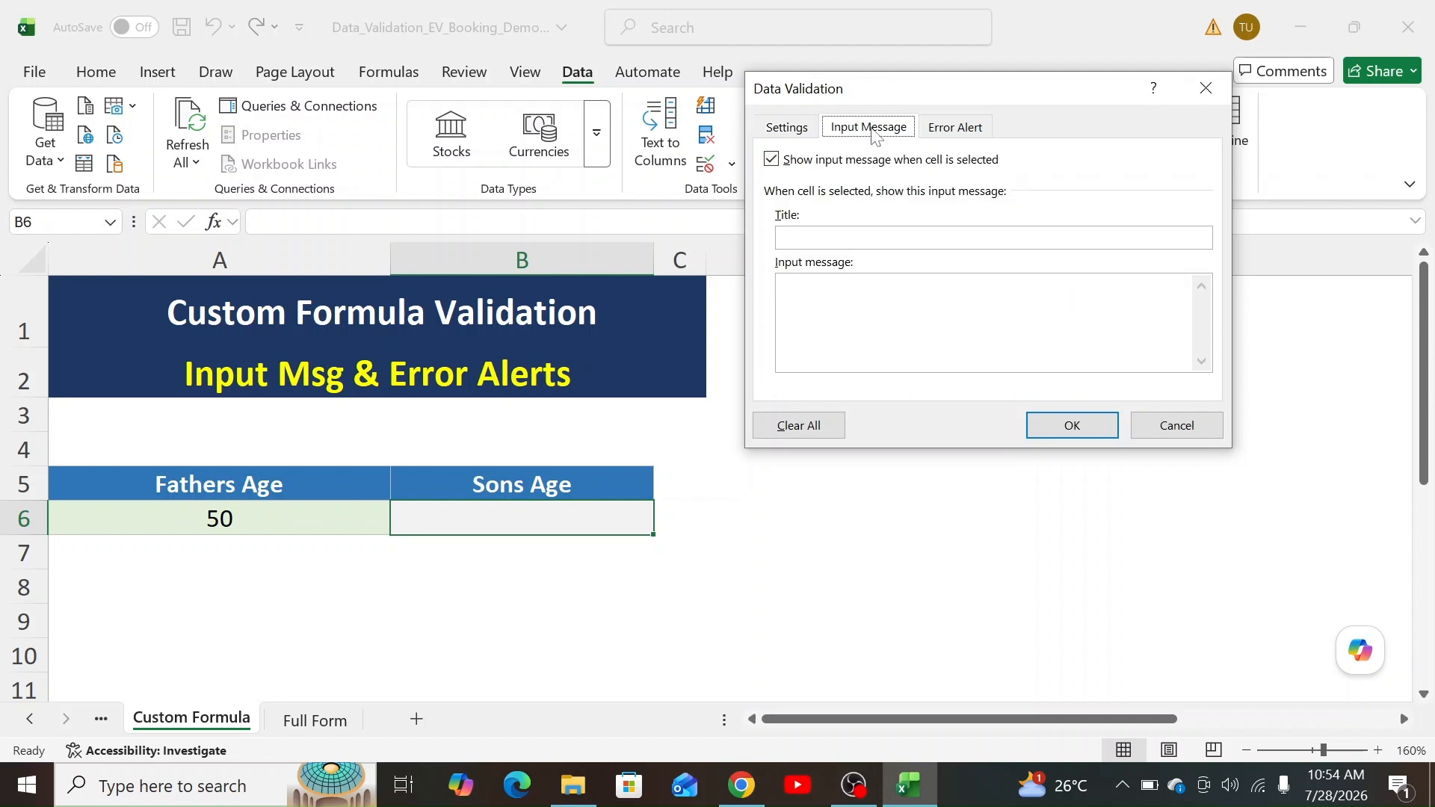
pyautogui.click(822, 238)
pyautogui.write('Sons AgeSons Age ')
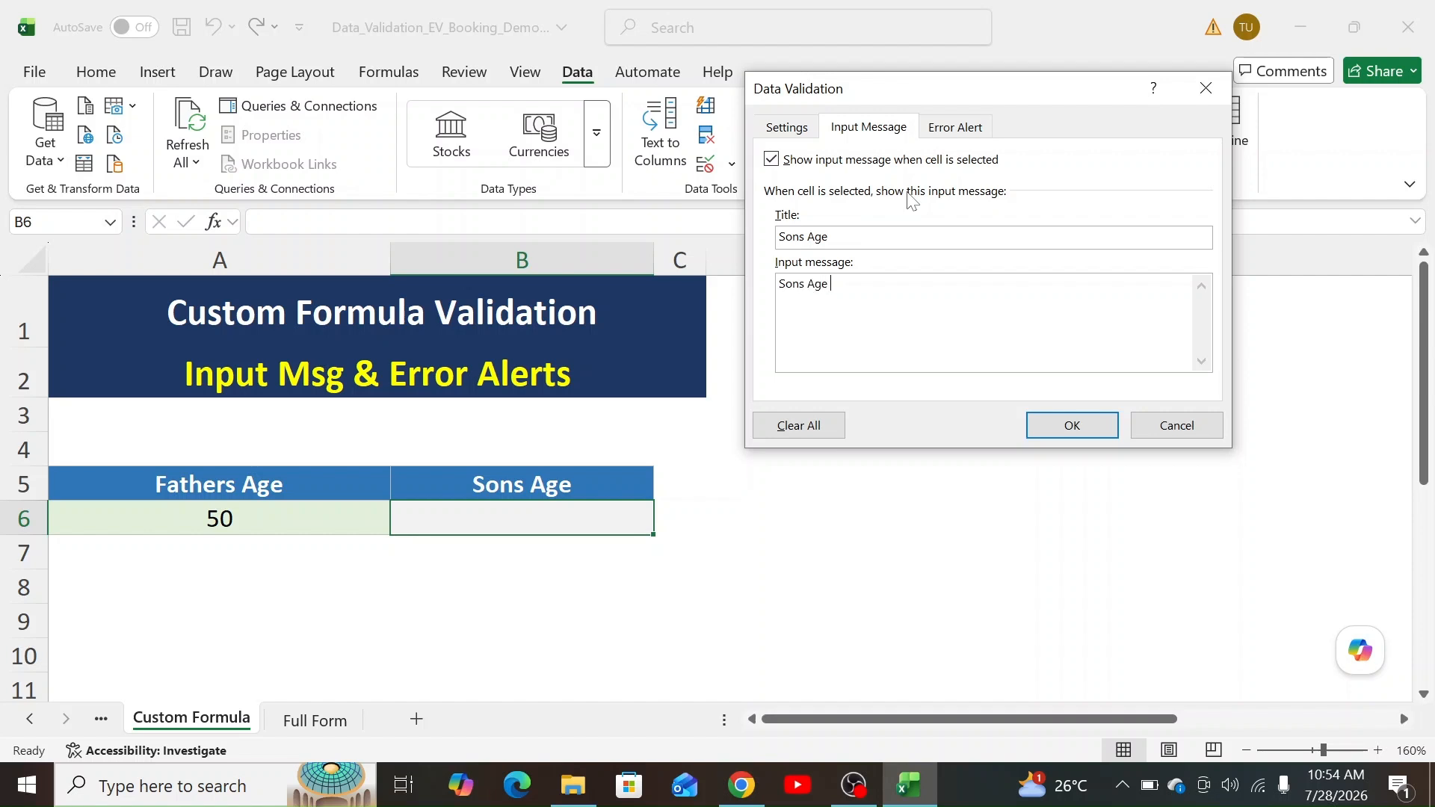
pyautogui.write('should be less than Fathers Age')
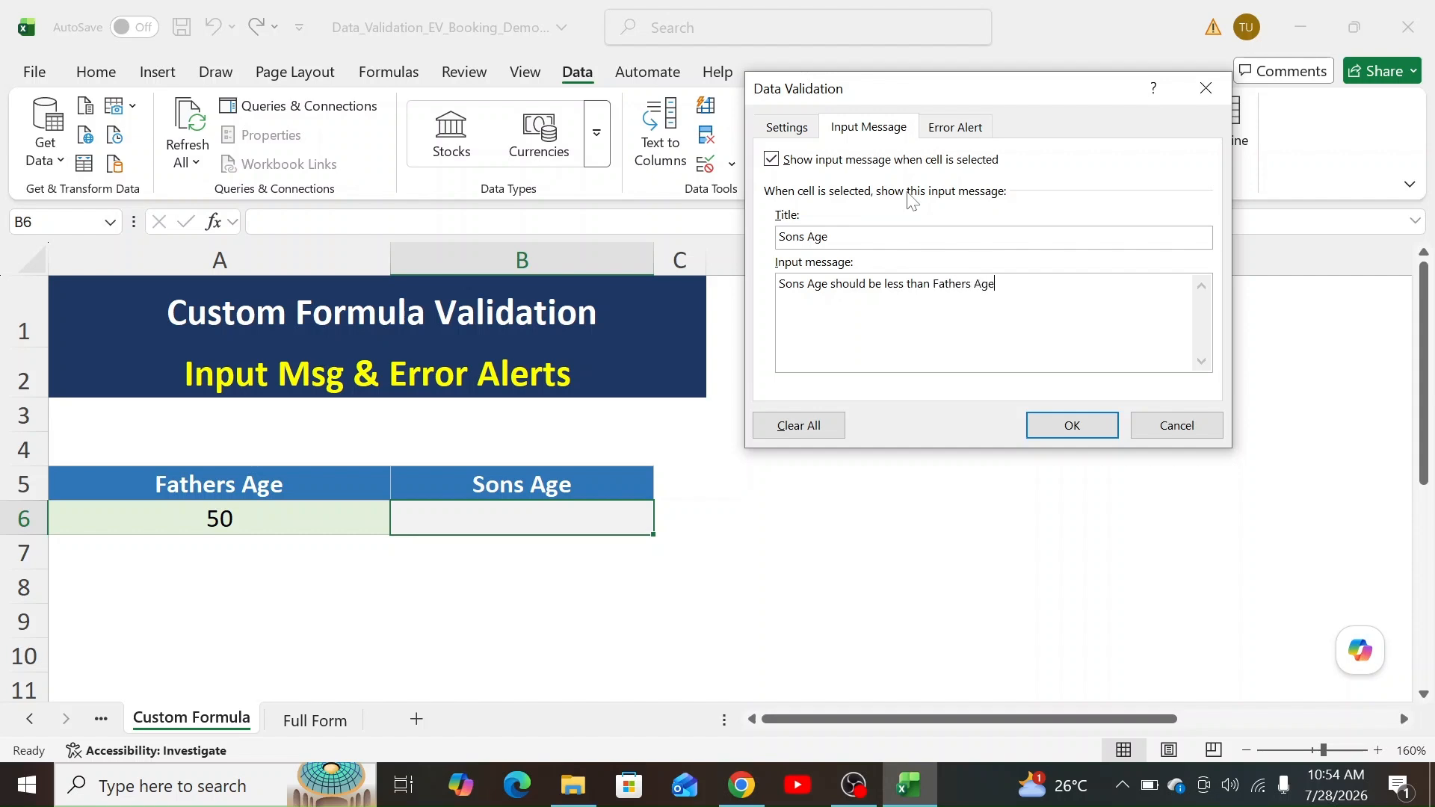
pyautogui.click(1044, 427)
# Step: Reselect Sons Age cell B6 to check its input message, test the entry 55, and cancel it
pyautogui.click(935, 514)
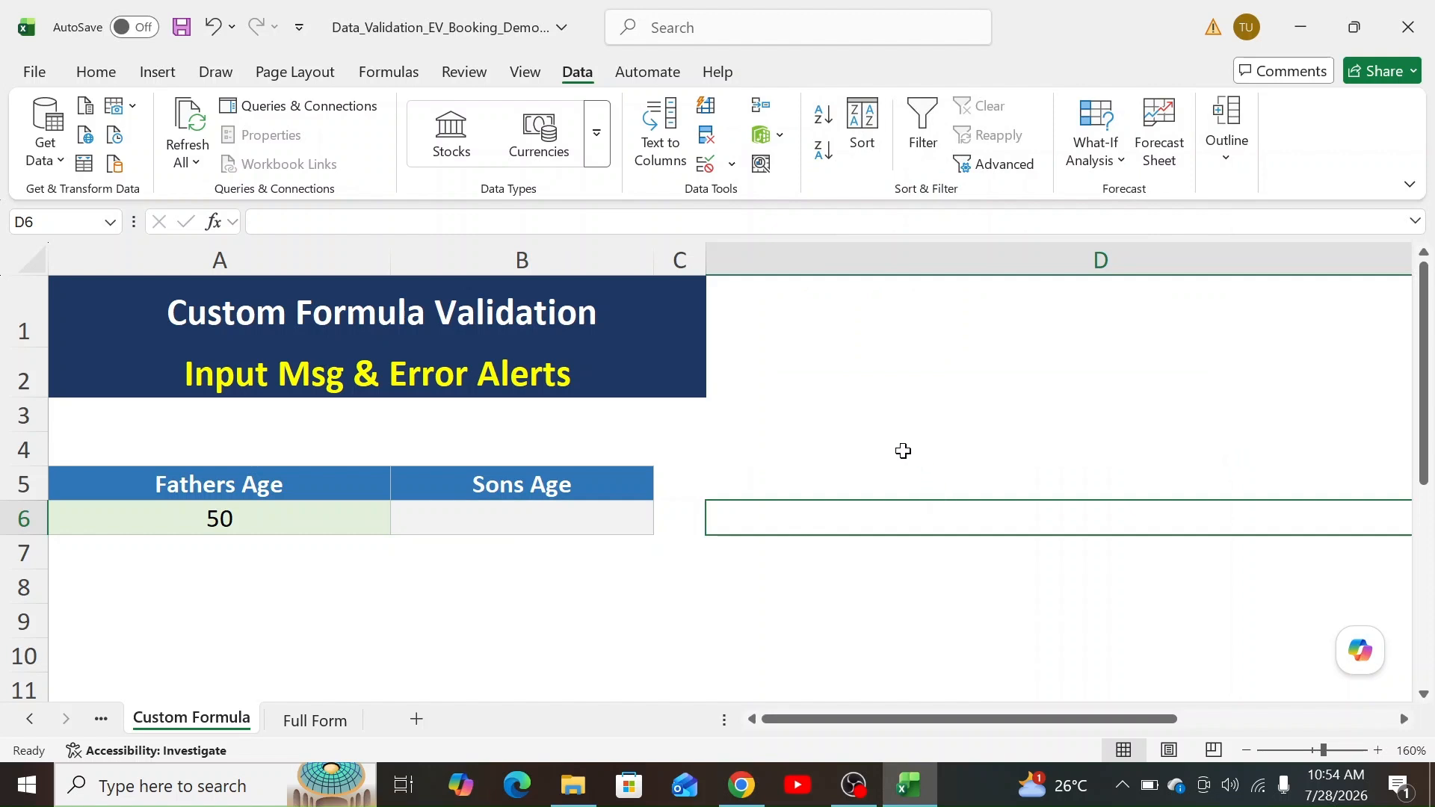
pyautogui.click(593, 522)
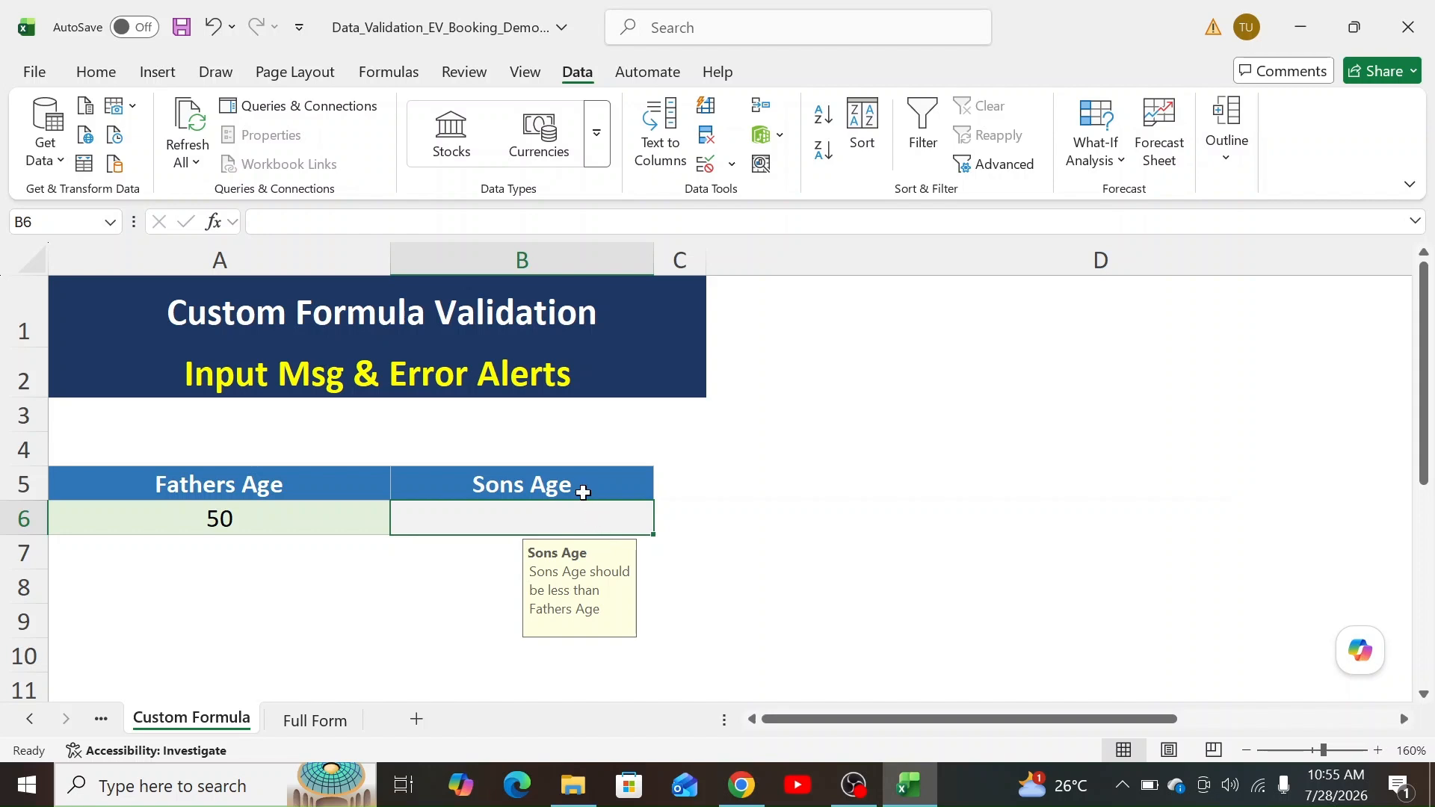
pyautogui.write('55')
pyautogui.press('Return')
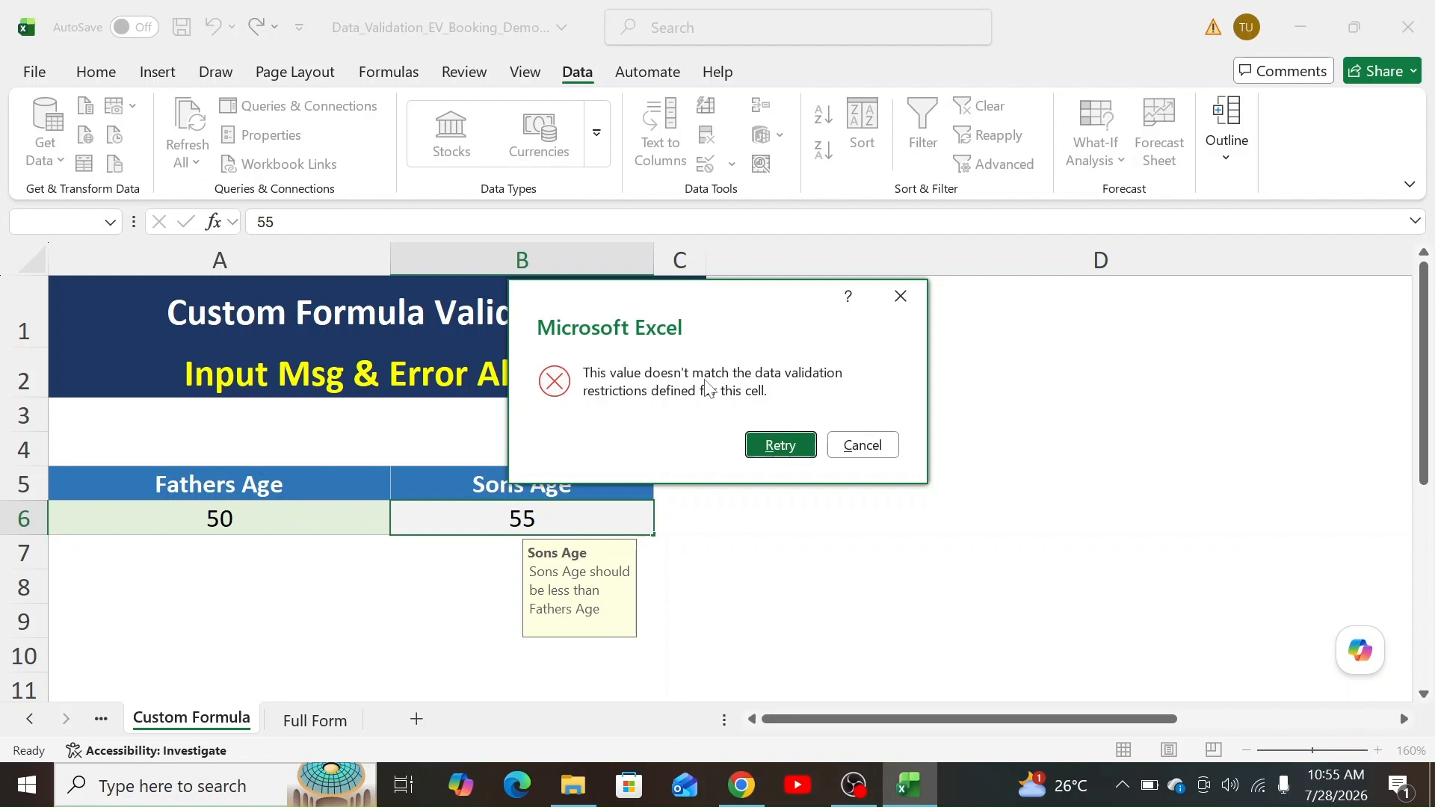
pyautogui.click(863, 443)
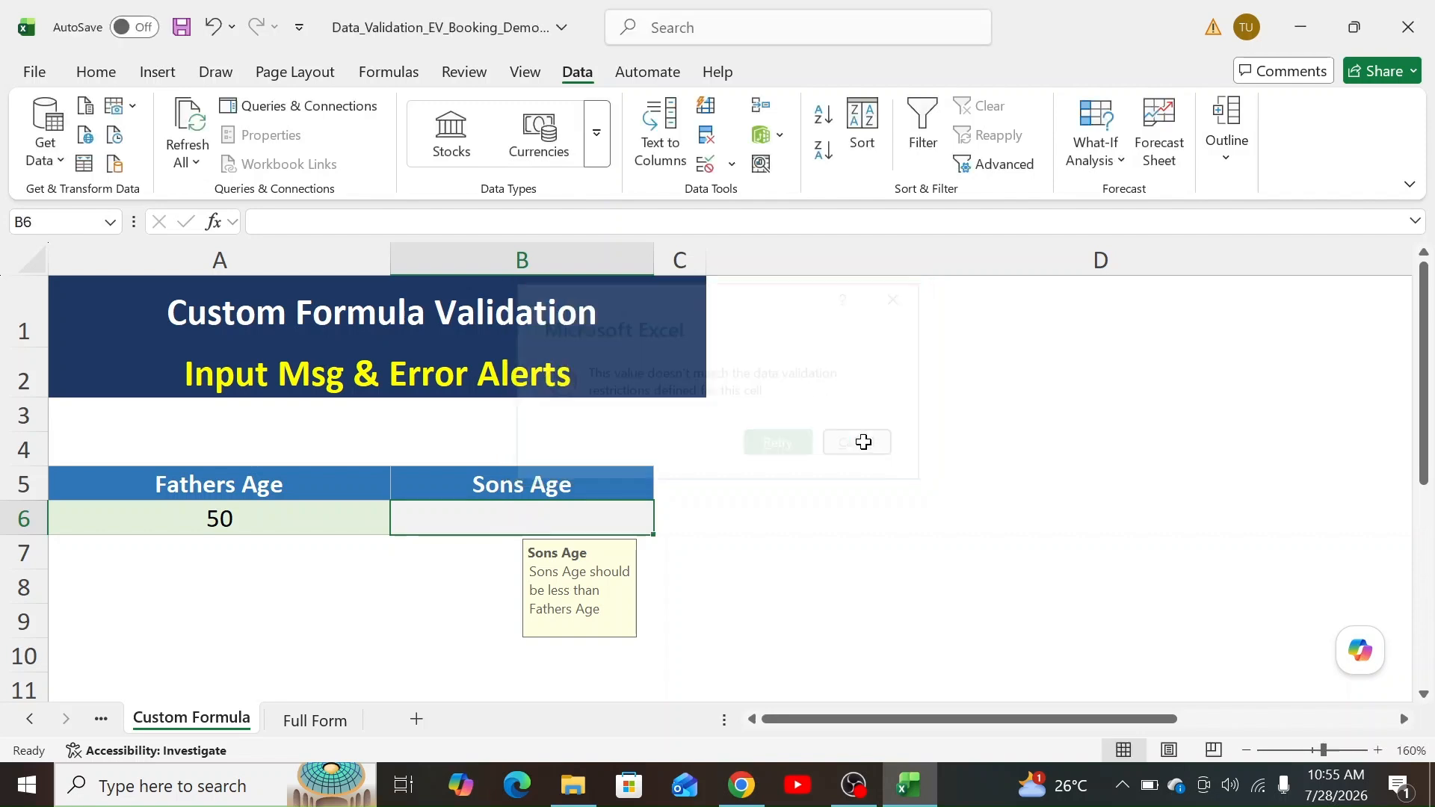
# Step: Add an error alert to B6 titled "Incorrect Sons Age" with the message "Sons Age entered is greater than Fathers Age. Please modify"
pyautogui.click(704, 169)
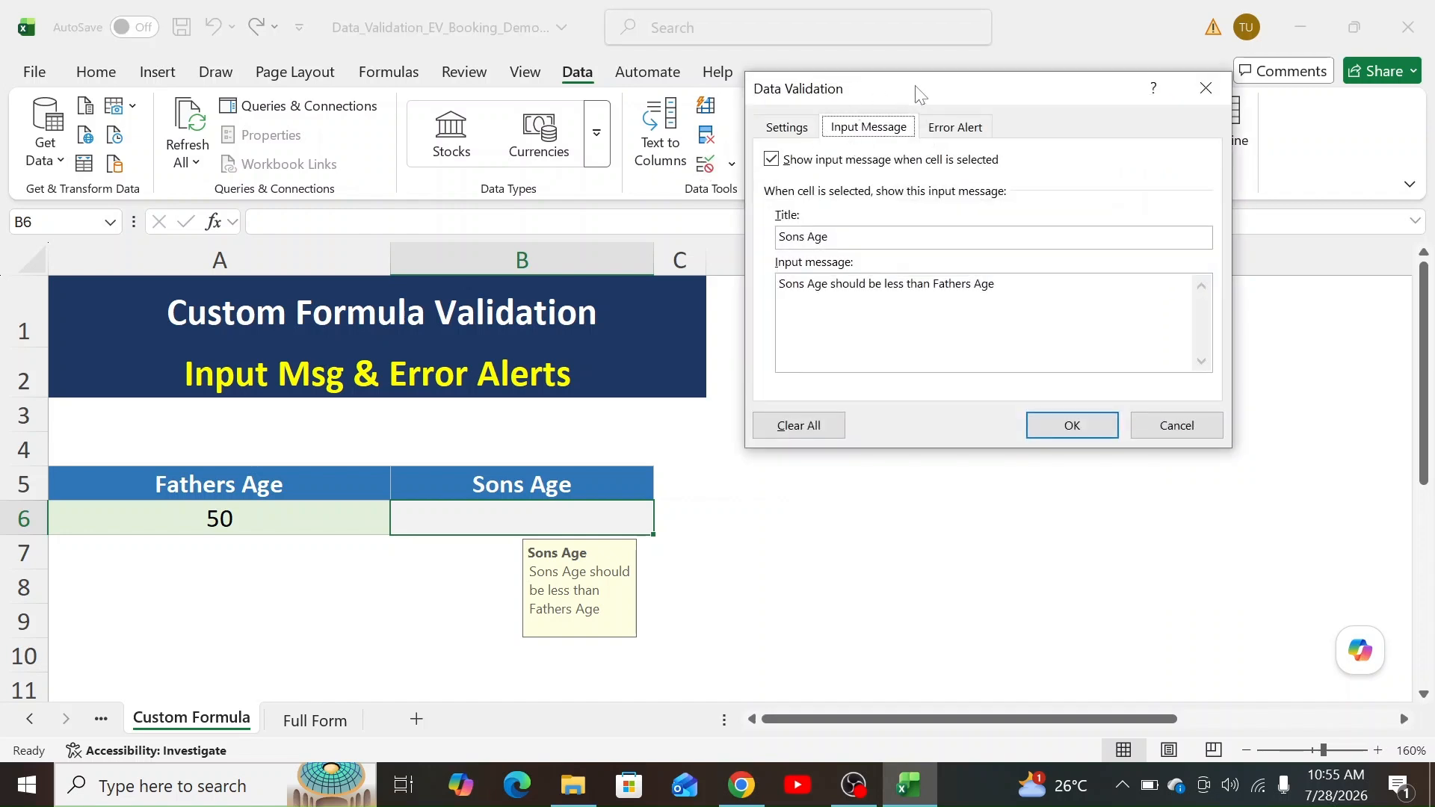
pyautogui.click(957, 129)
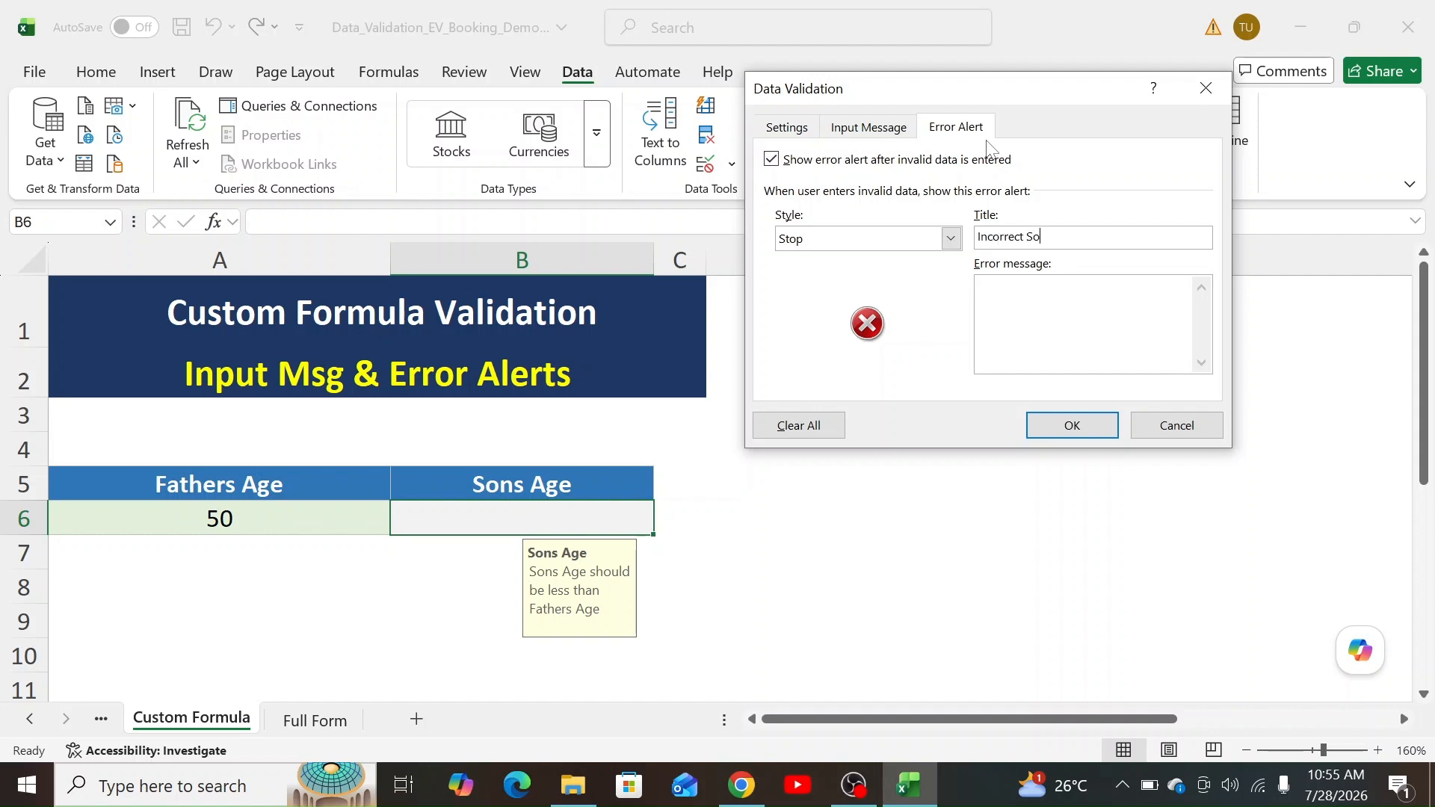
pyautogui.write('ns Age')
pyautogui.click(1050, 280)
pyautogui.write('tered is greater t')
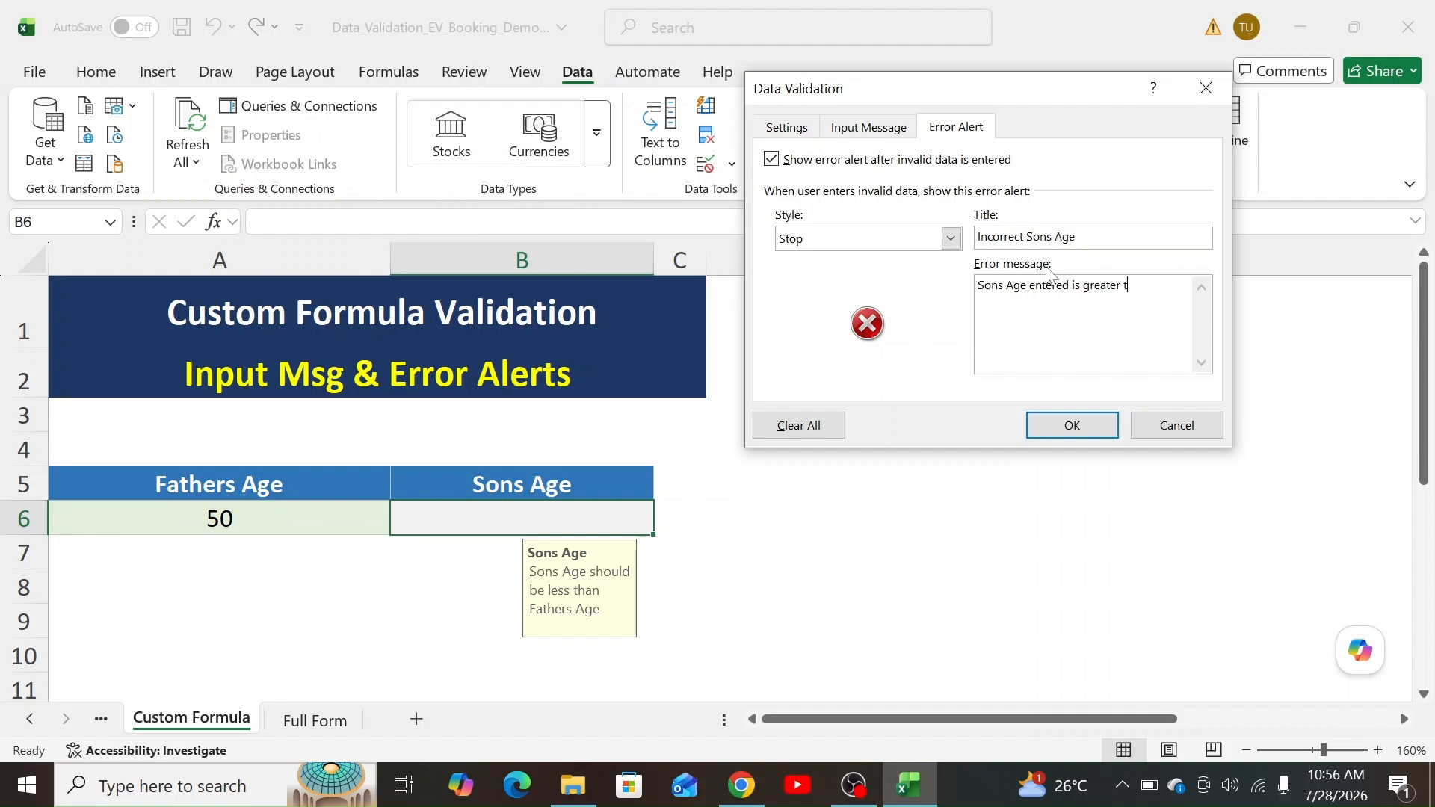
pyautogui.write('han Fathers Age. Please modify')
pyautogui.click(1075, 423)
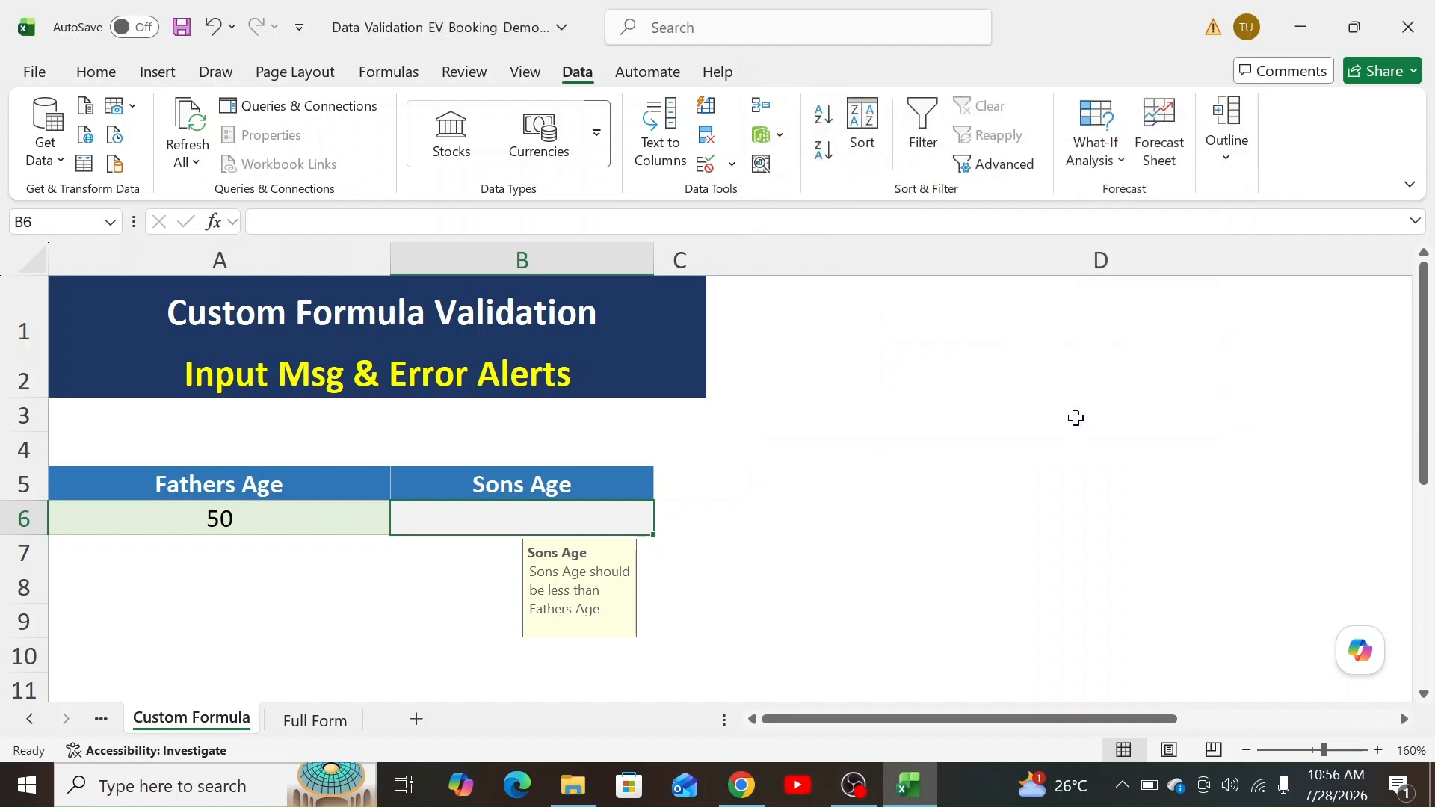
# Step: Test the custom error alert of Sons Age cell B6 with the entry 55, and cancel the entry
pyautogui.write('55')
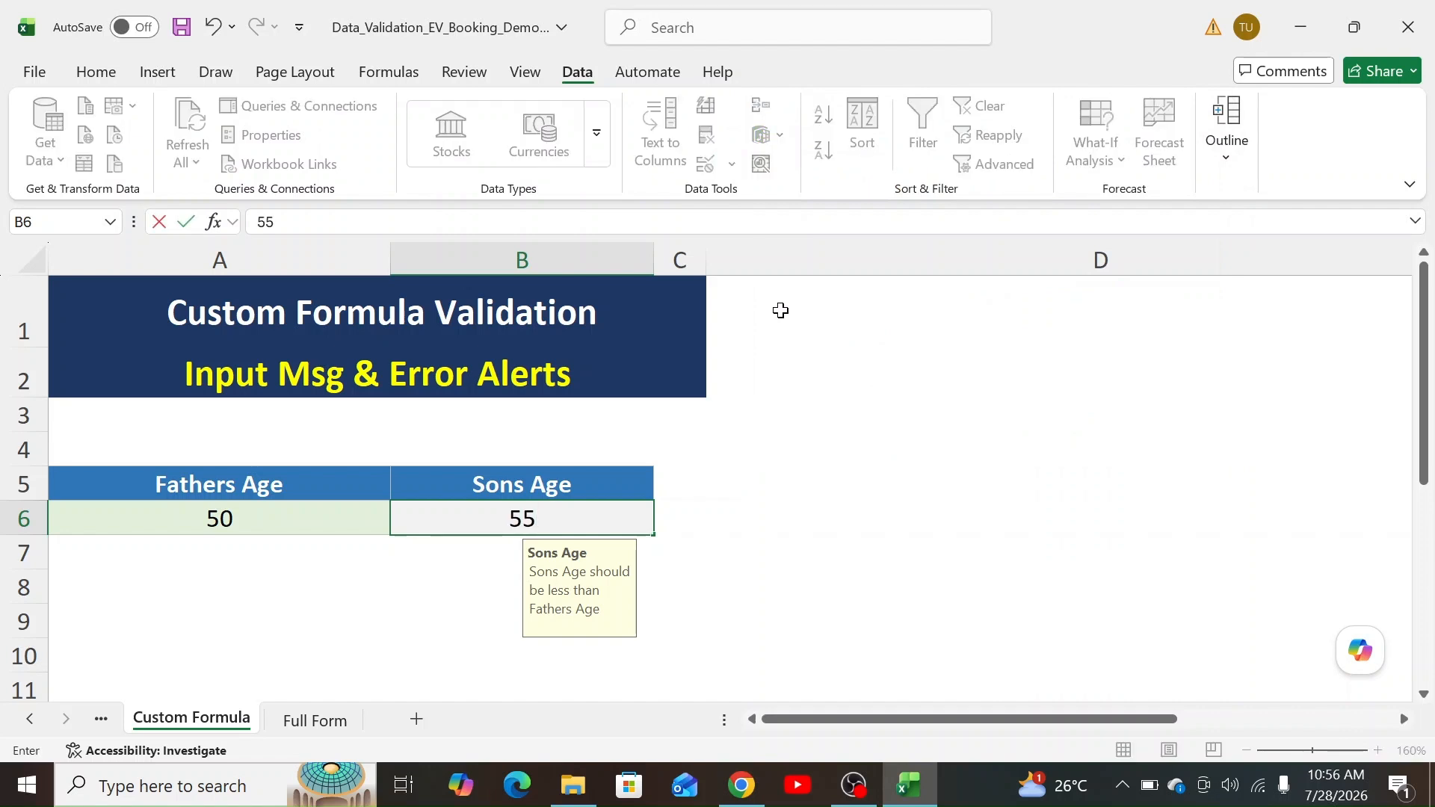
pyautogui.press('Return')
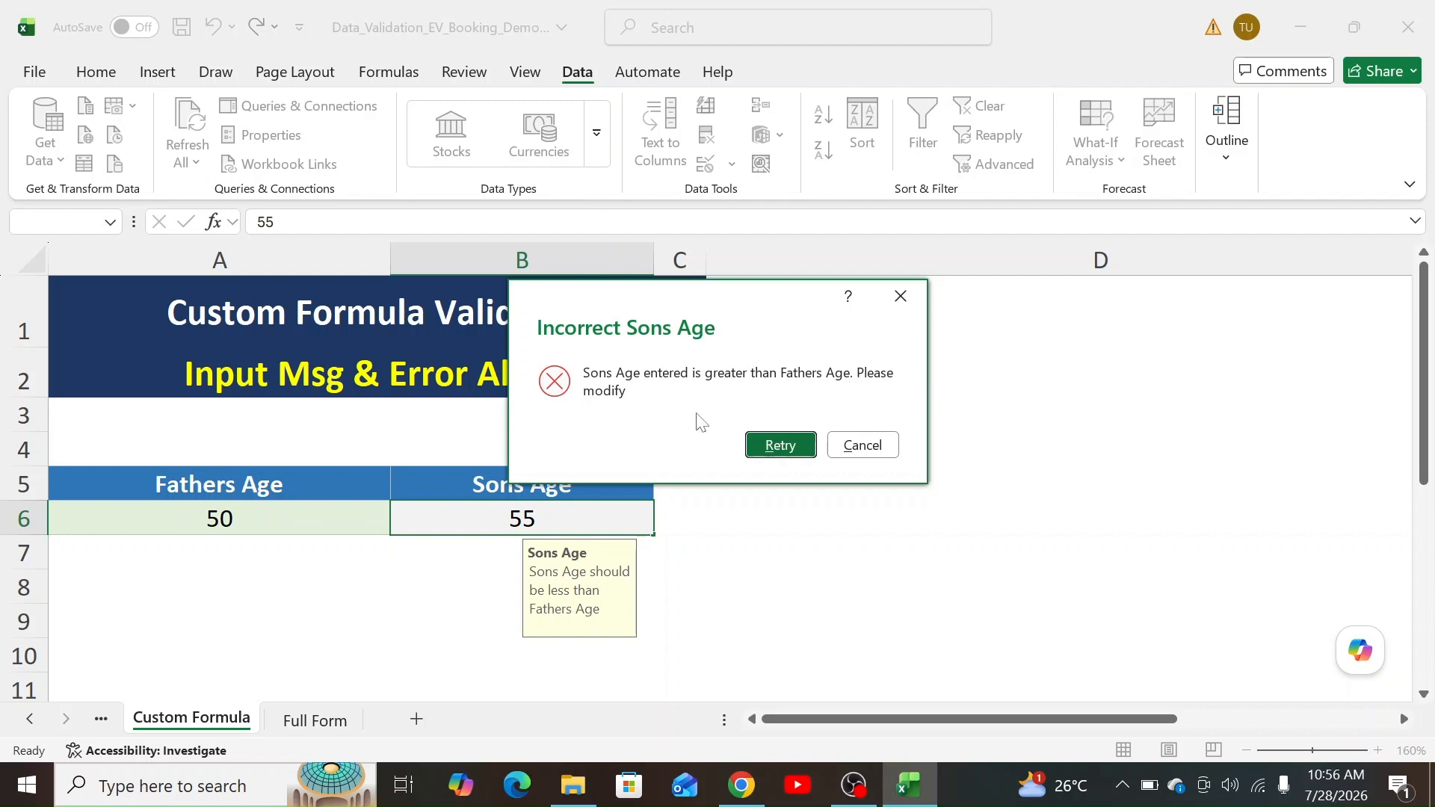
pyautogui.click(853, 443)
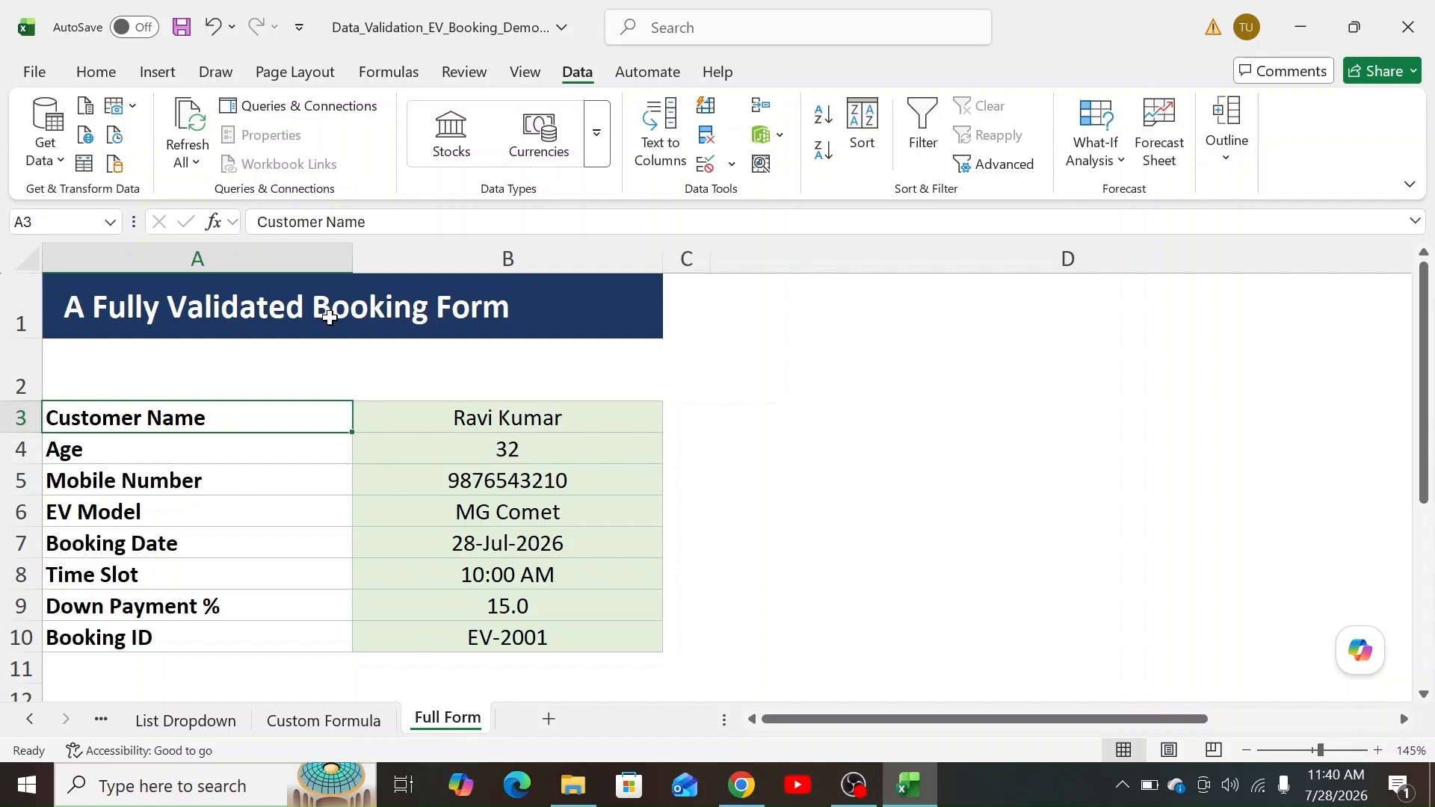
# Step: Examine the data validation criteria of Customer Name cell B3, leaving them unmodified
pyautogui.click(544, 416)
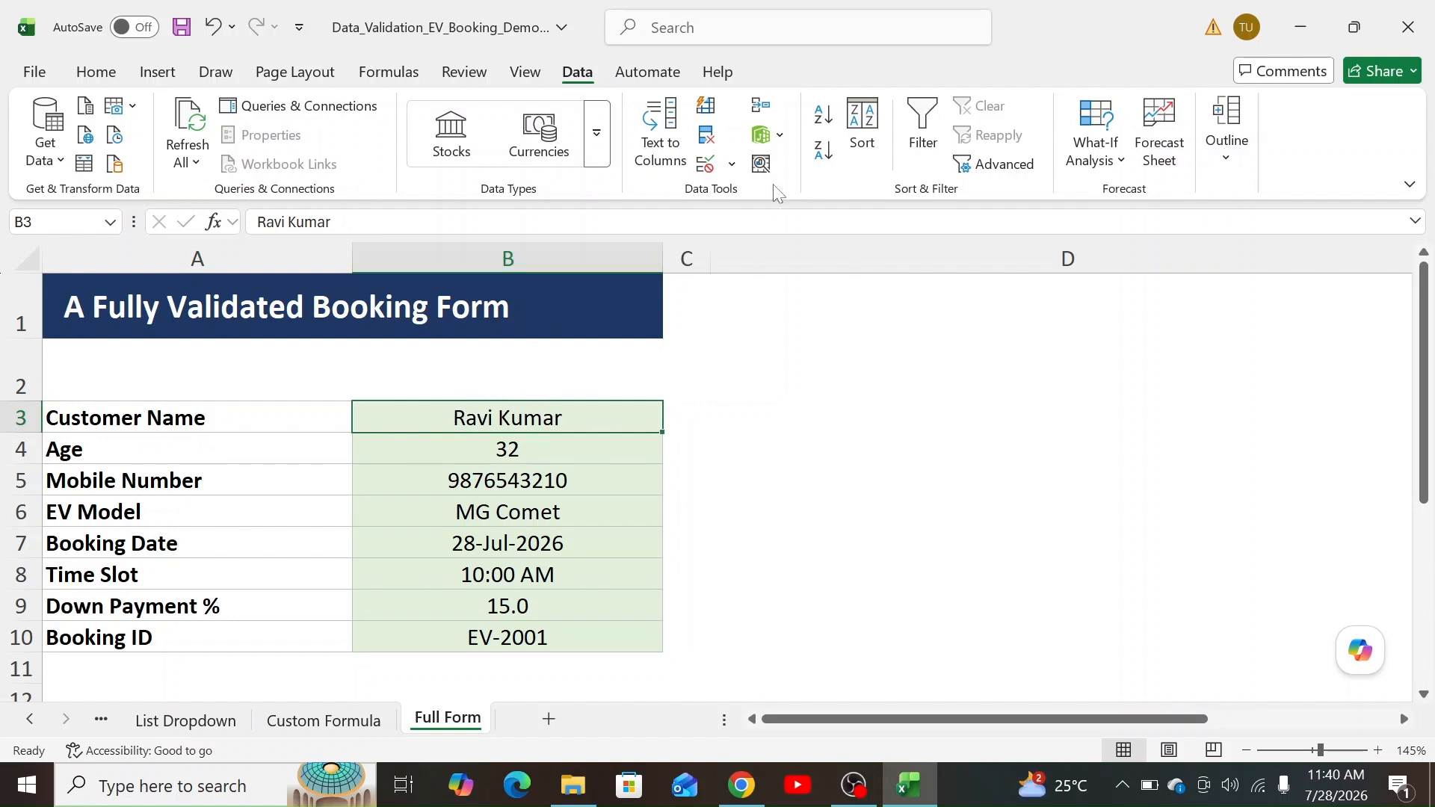
pyautogui.click(704, 170)
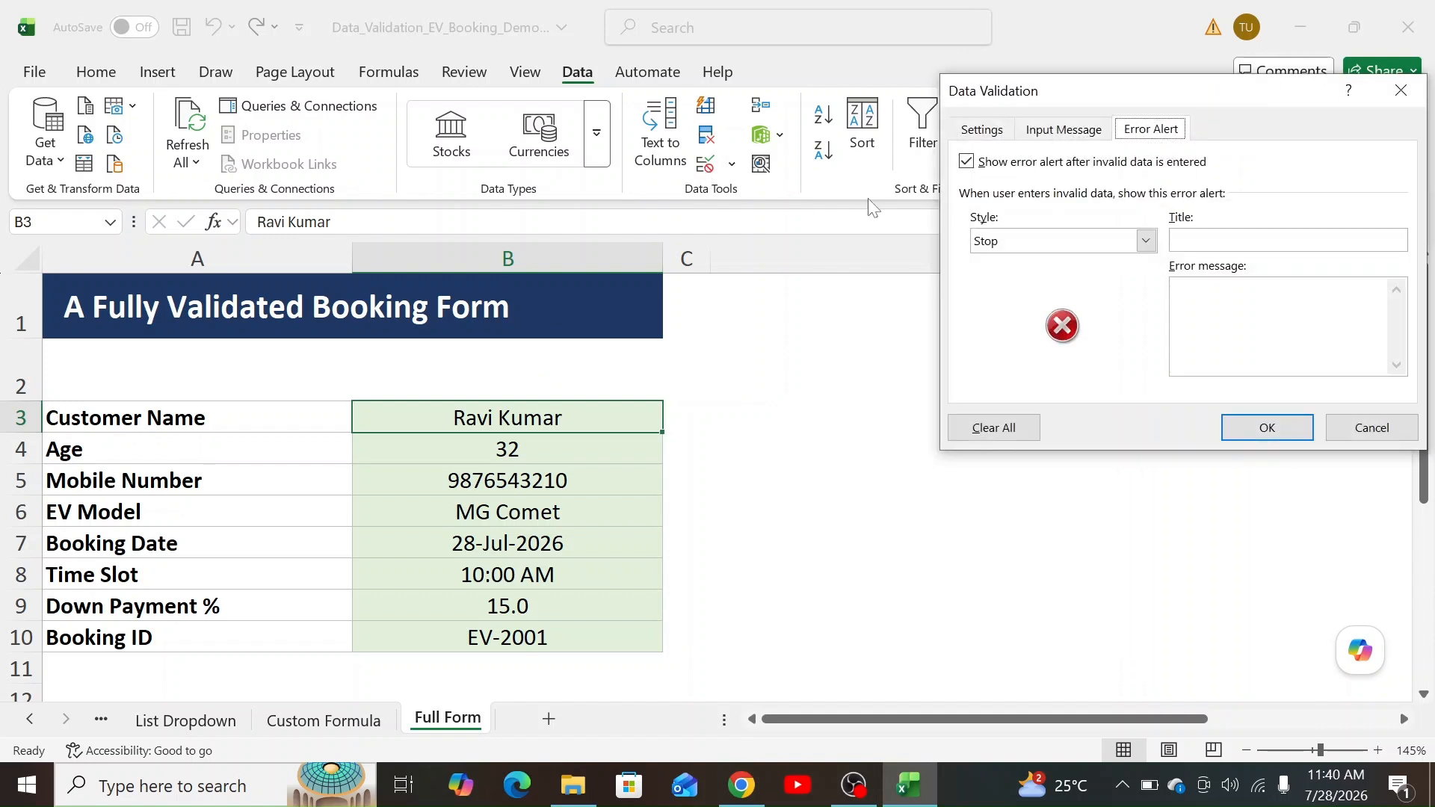
pyautogui.click(976, 136)
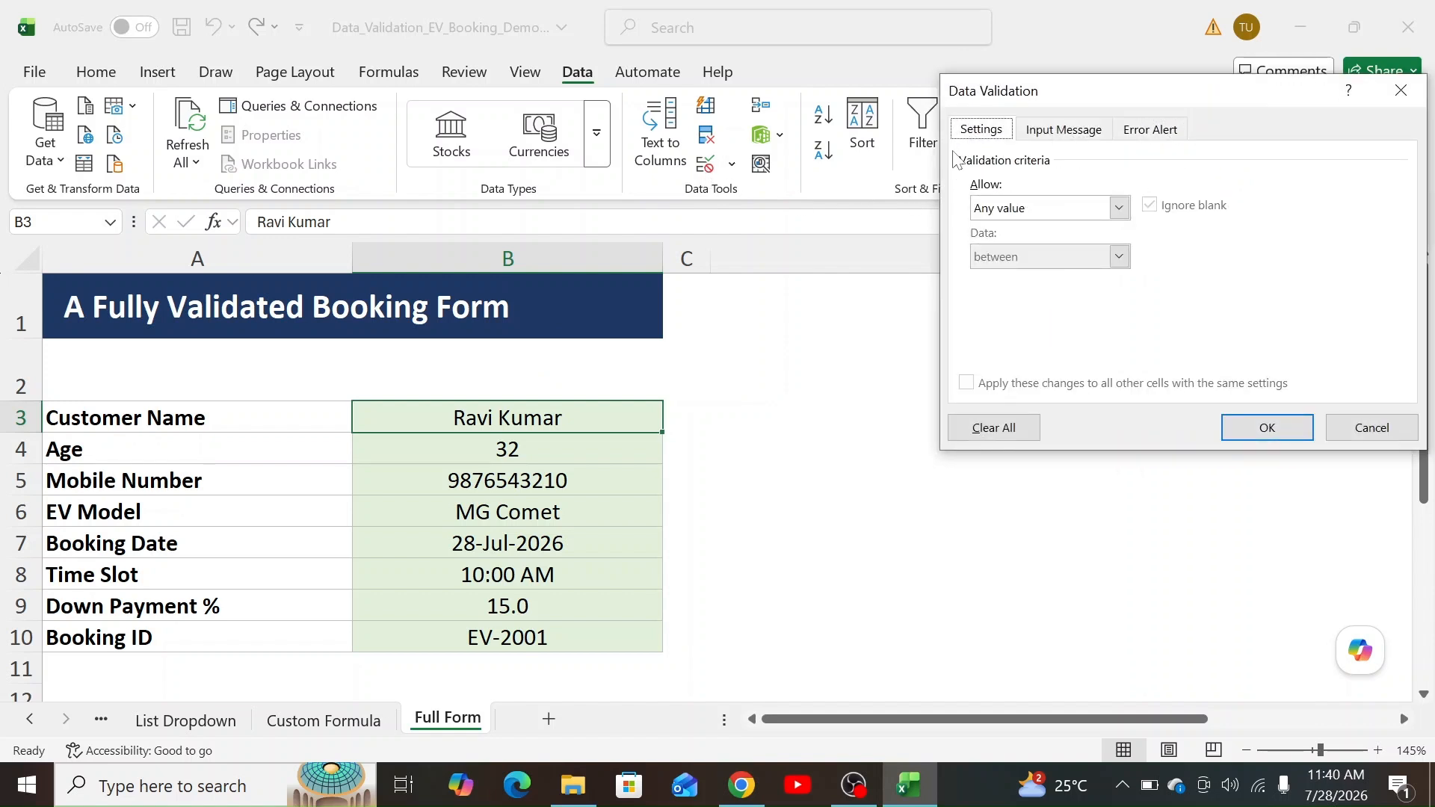
pyautogui.click(1354, 431)
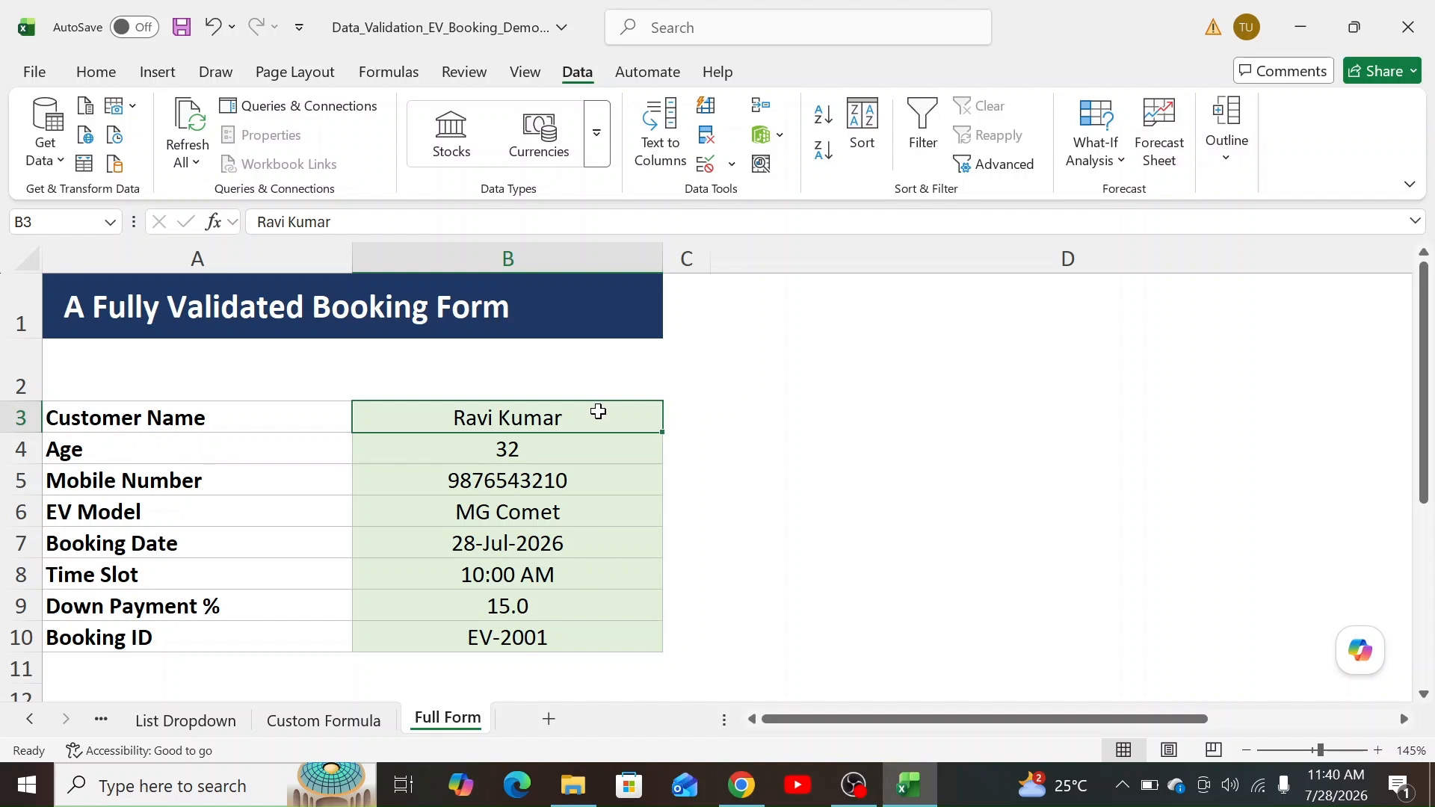
# Step: Examine the validation criteria, input message and error alert of Age cell B4
pyautogui.click(517, 447)
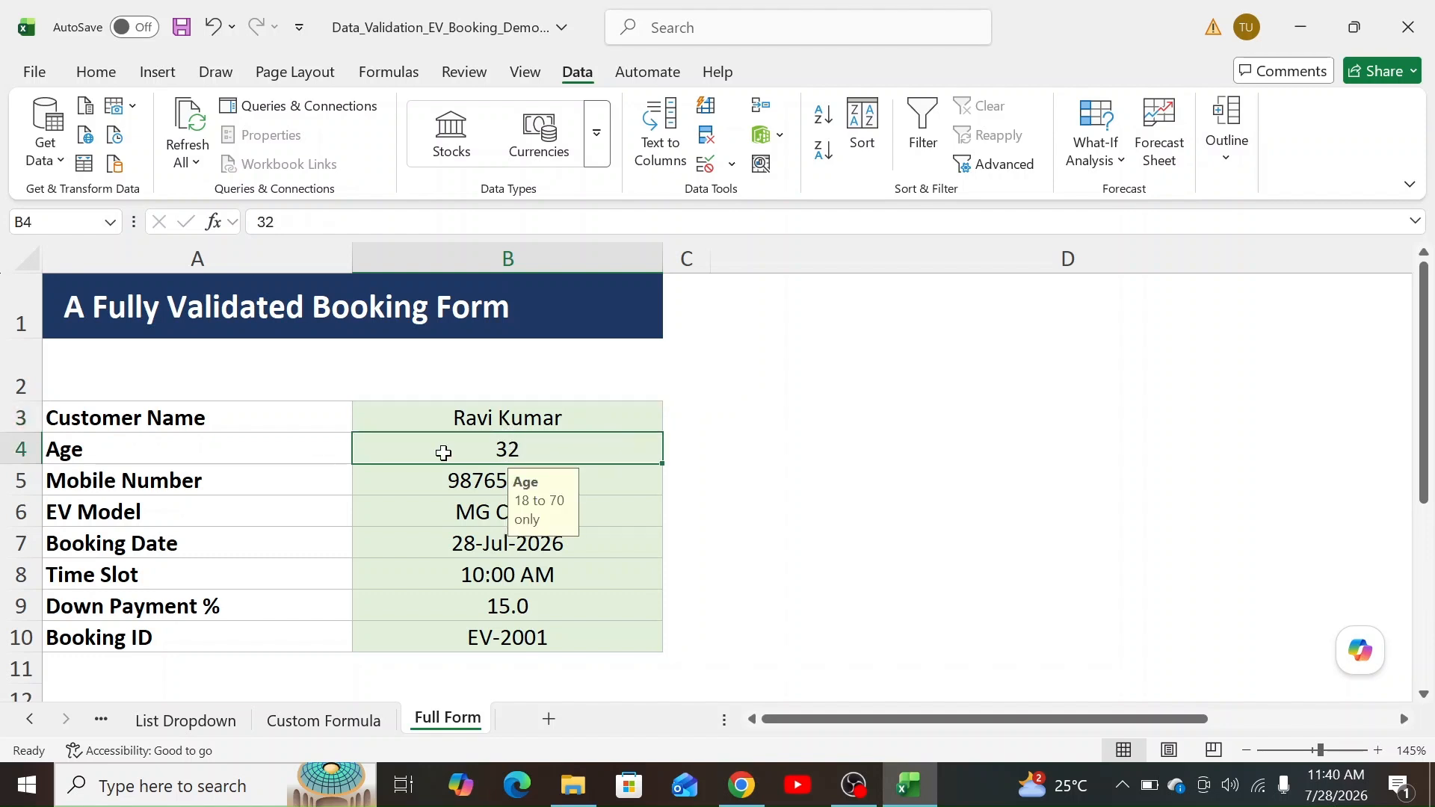
pyautogui.click(705, 164)
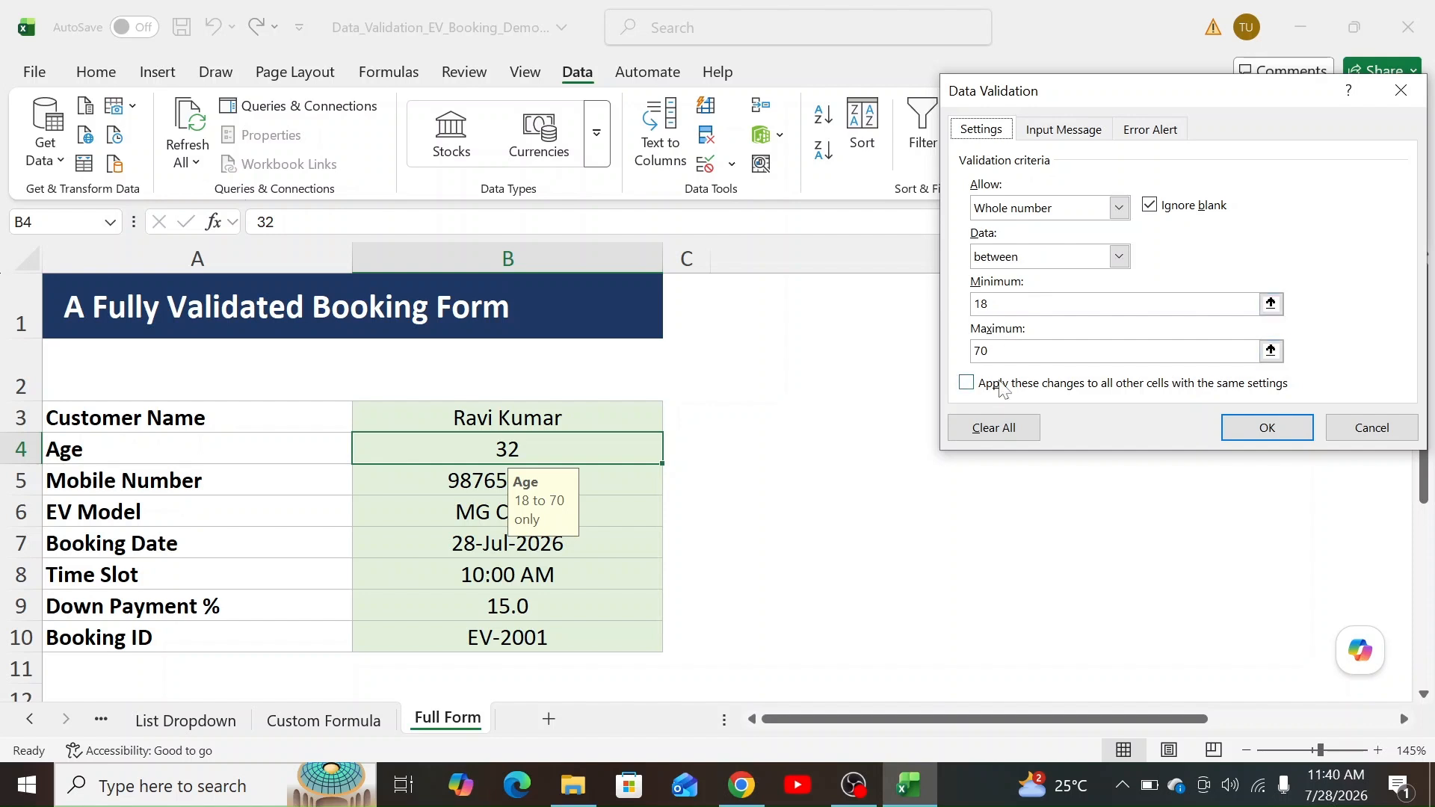
pyautogui.click(1067, 133)
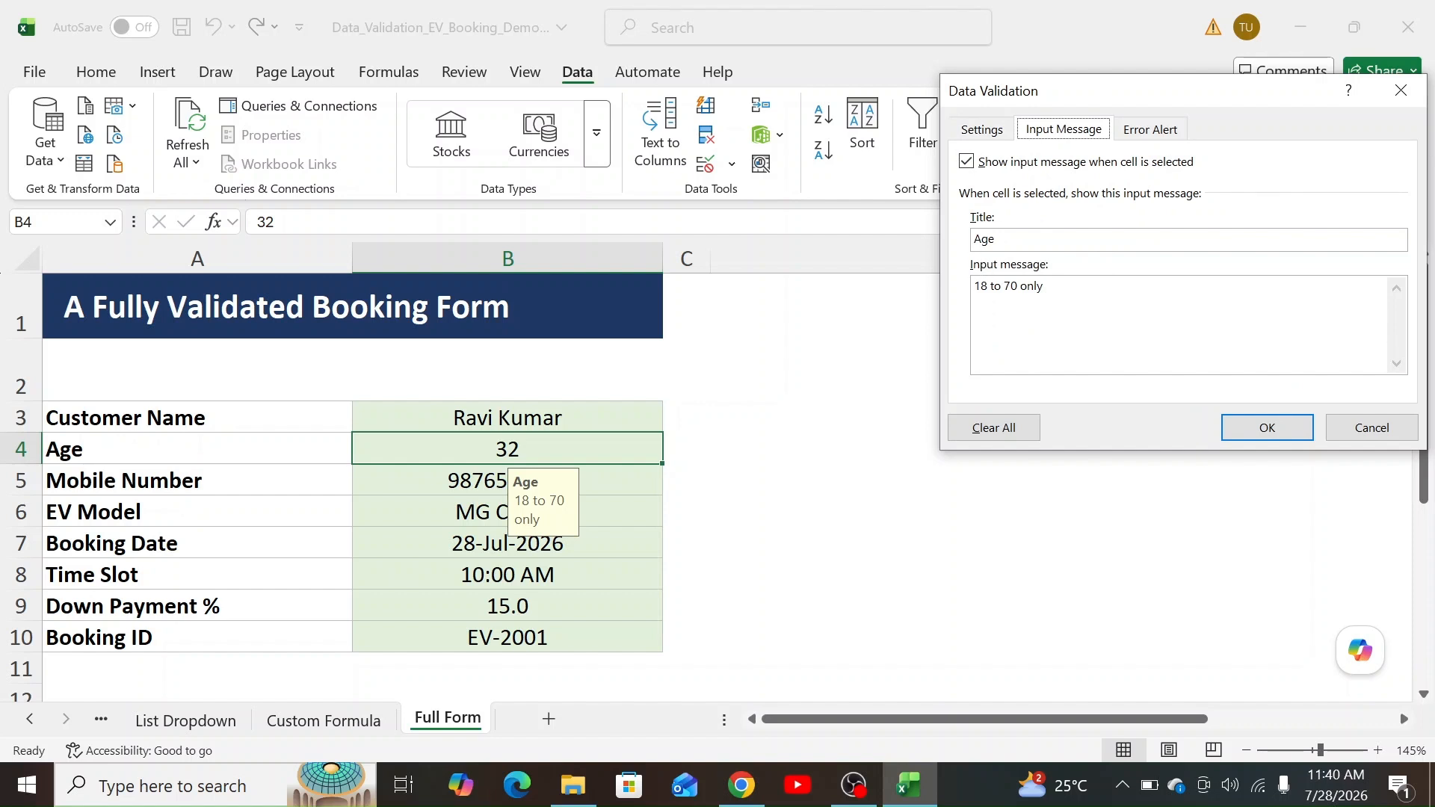
pyautogui.click(1150, 128)
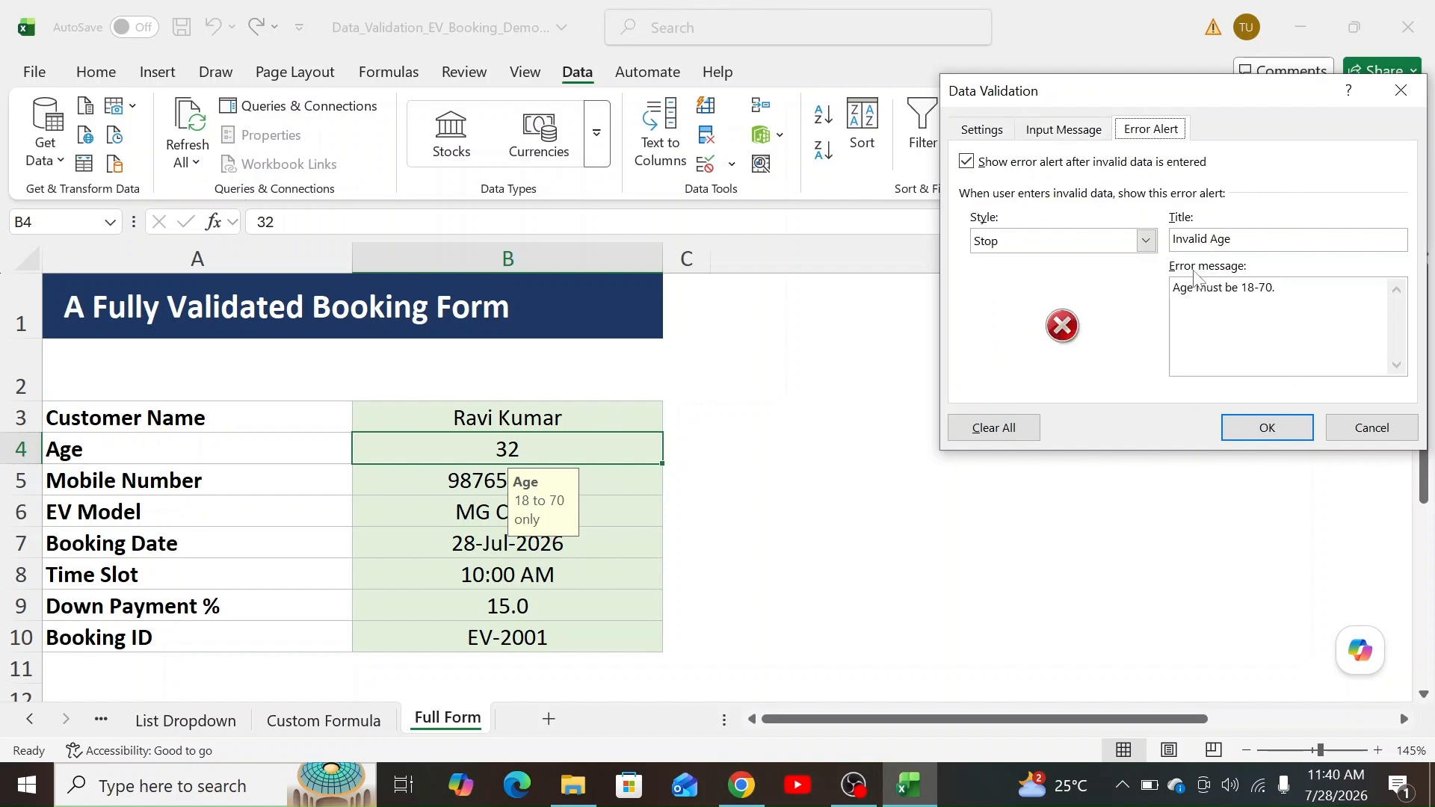
pyautogui.click(1371, 426)
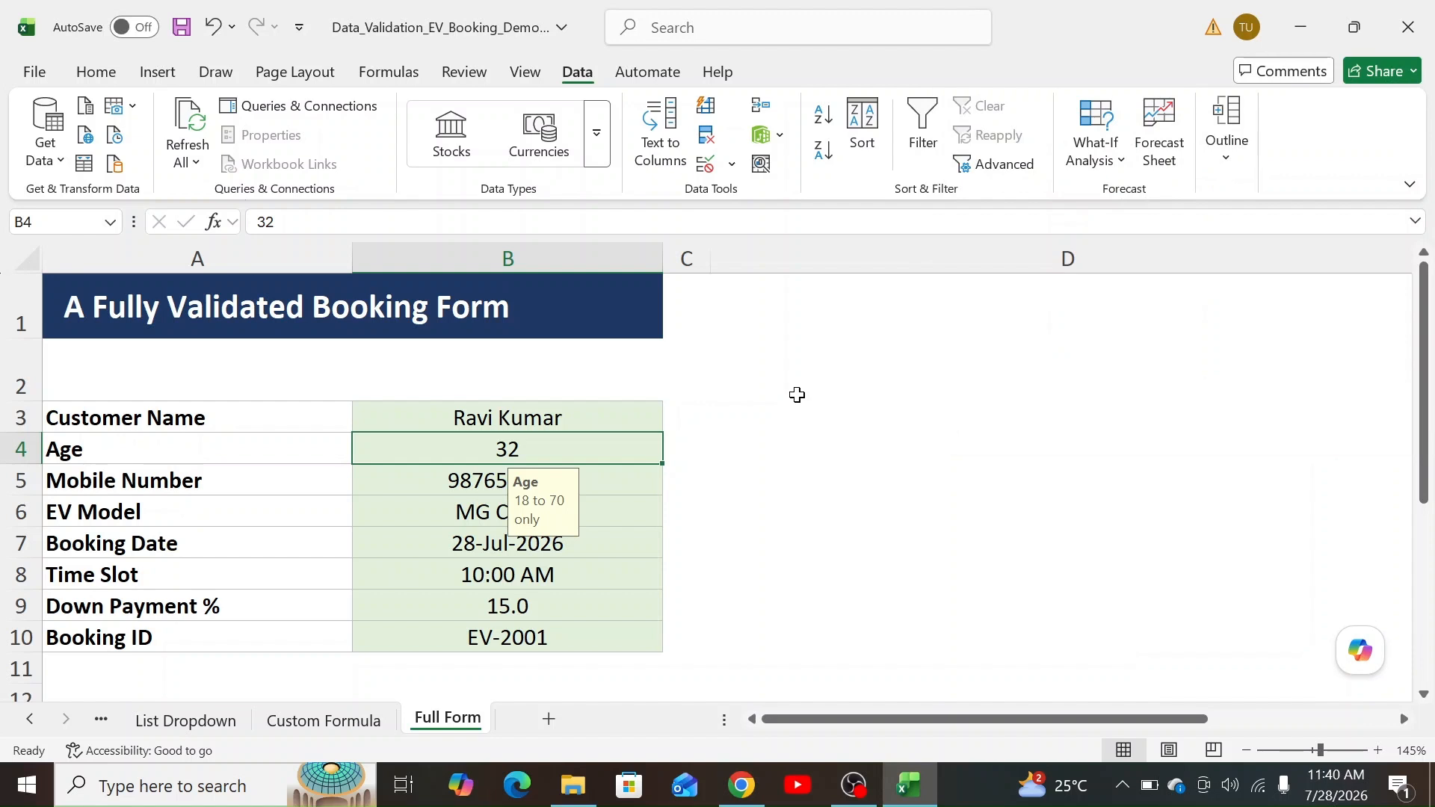
# Step: Test the error alert of Age cell B4 with the entry 75, and cancel the entry
pyautogui.write('75')
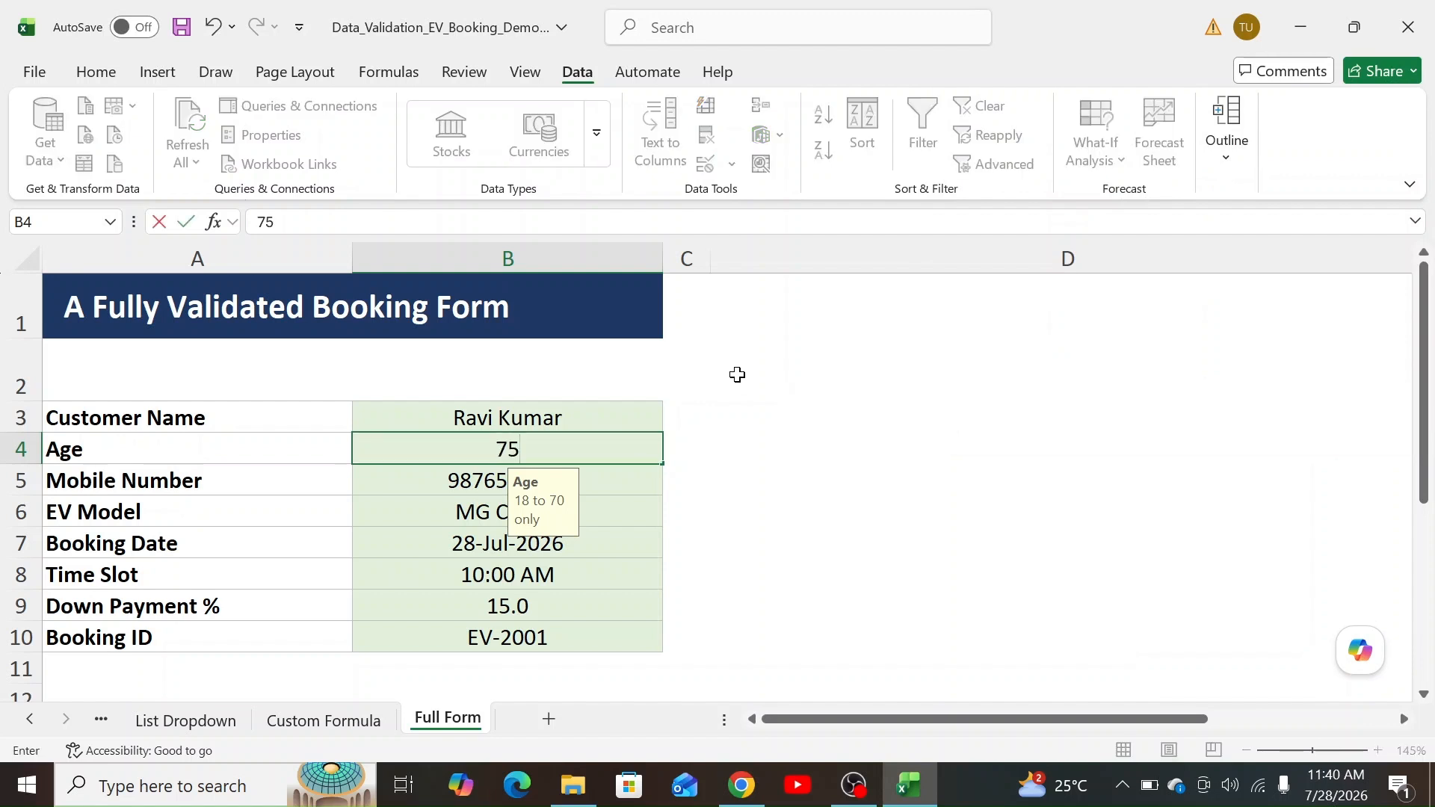
pyautogui.press('Return')
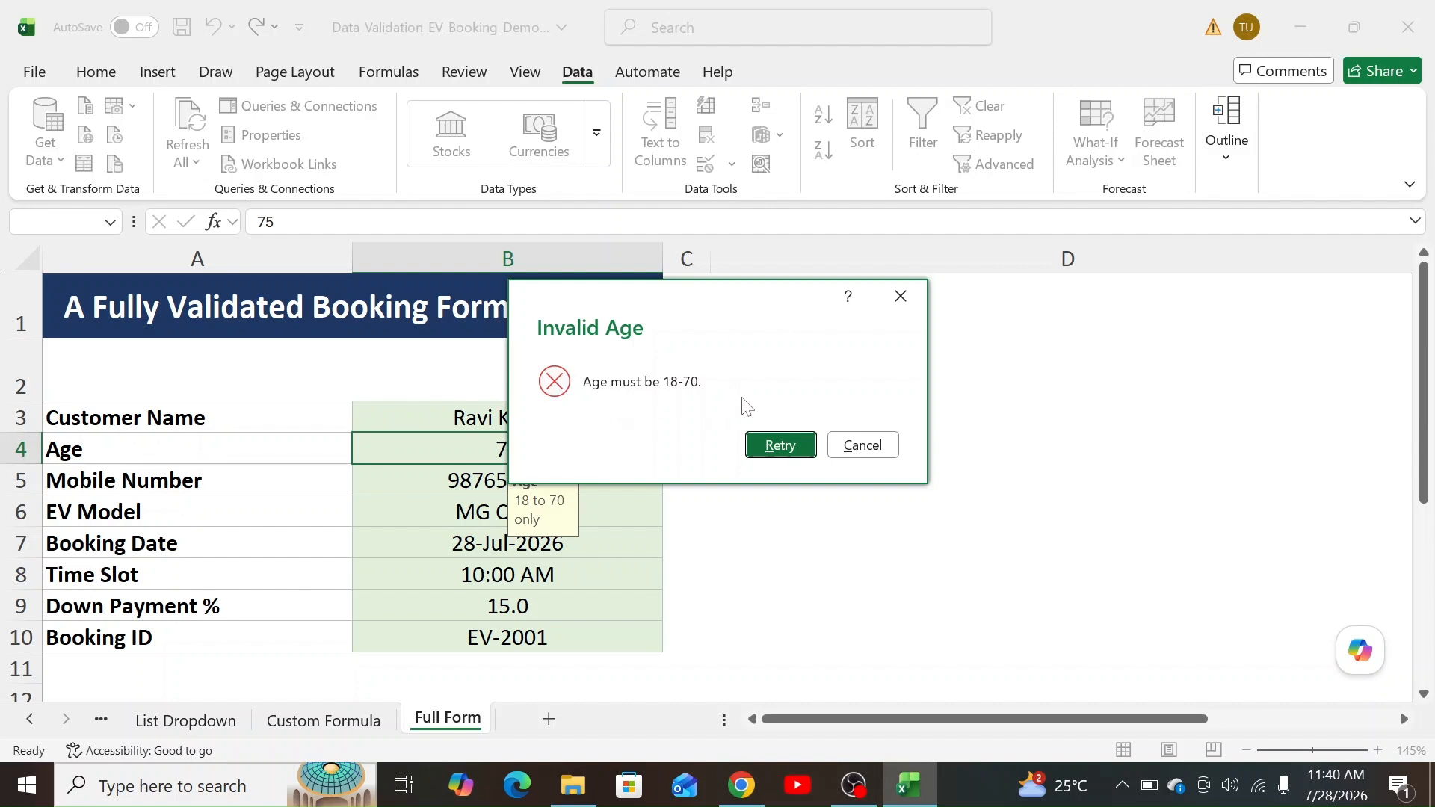
pyautogui.press('Escape')
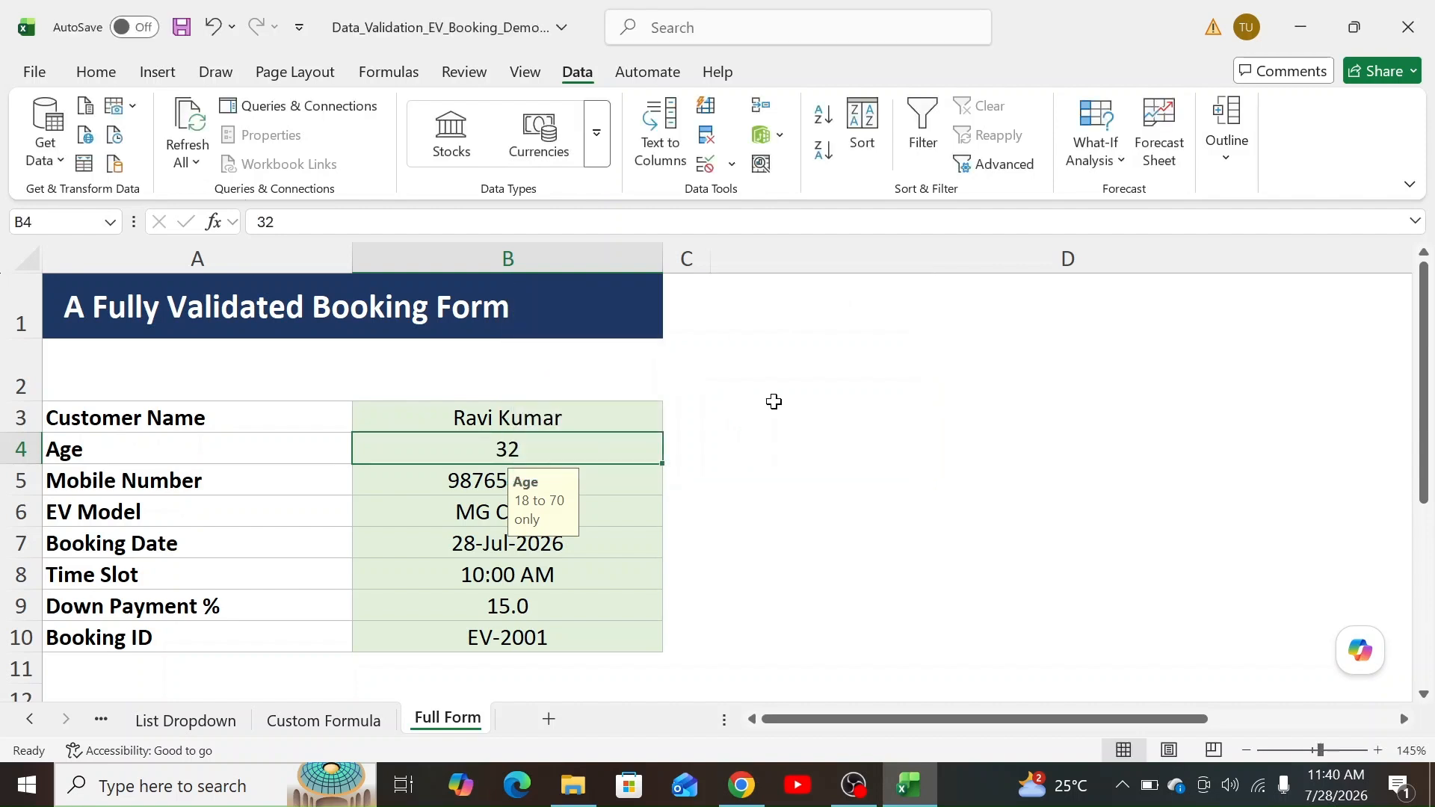
# Step: Examine the text length rule, input message and error alert of Mobile Number cell B5
pyautogui.click(435, 481)
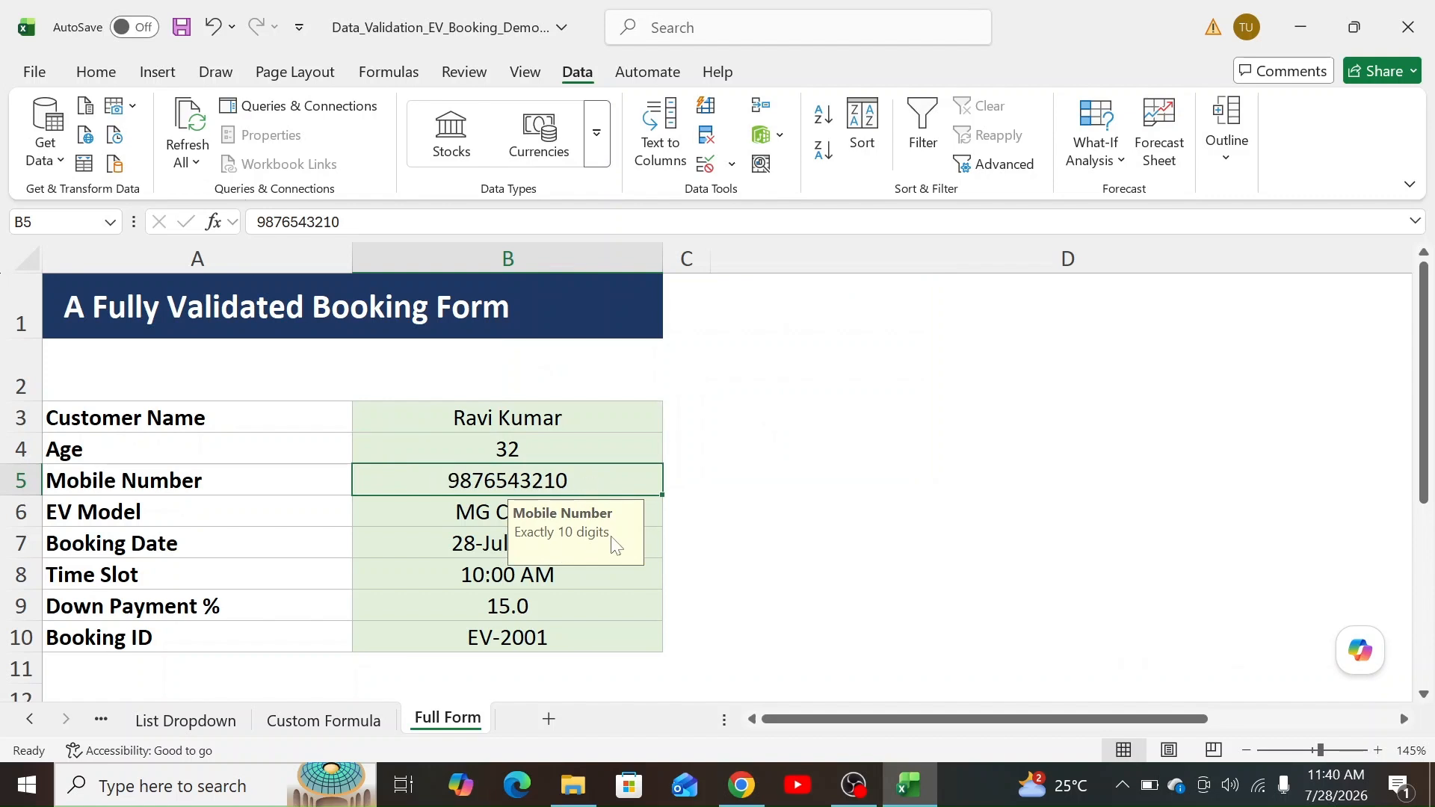
pyautogui.click(705, 164)
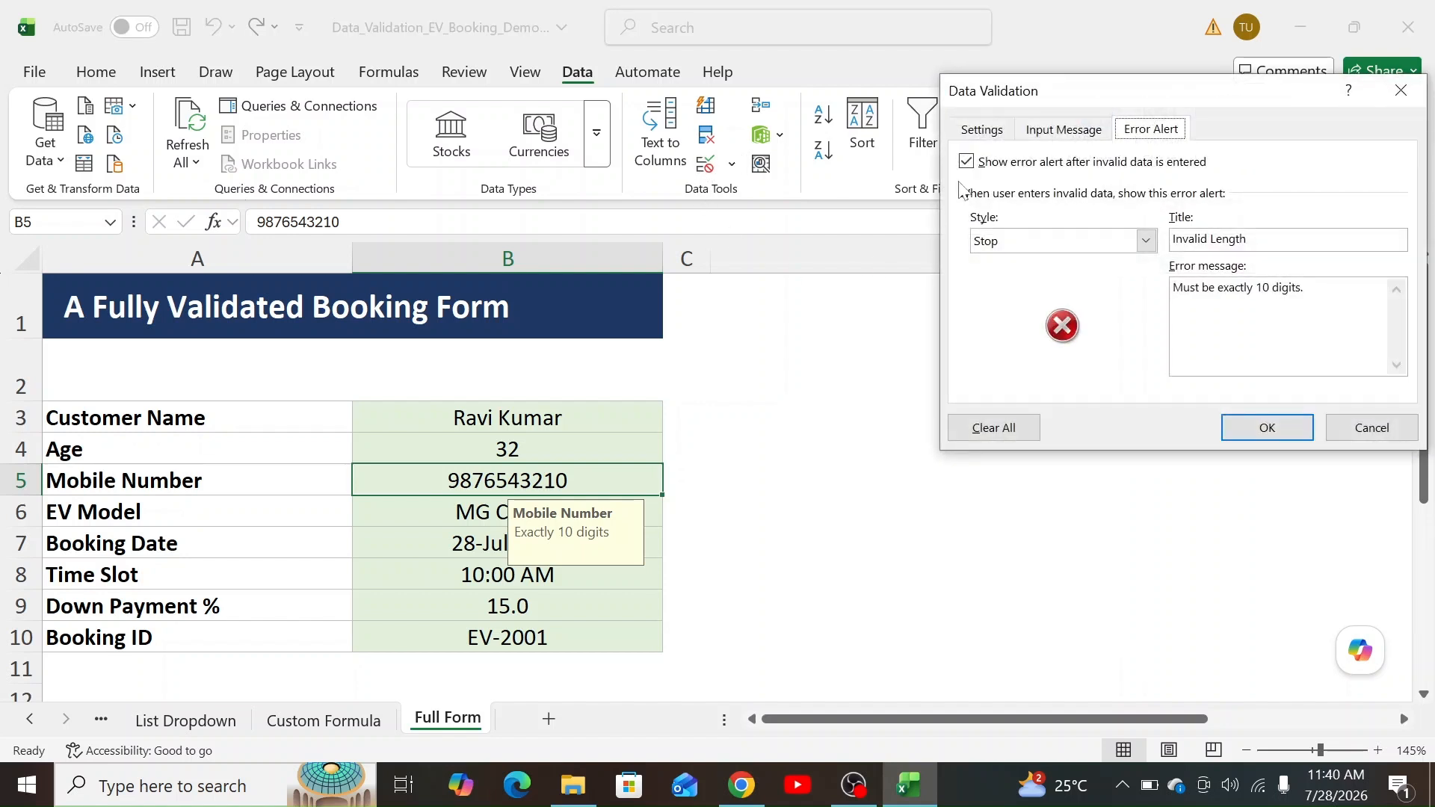
pyautogui.click(985, 130)
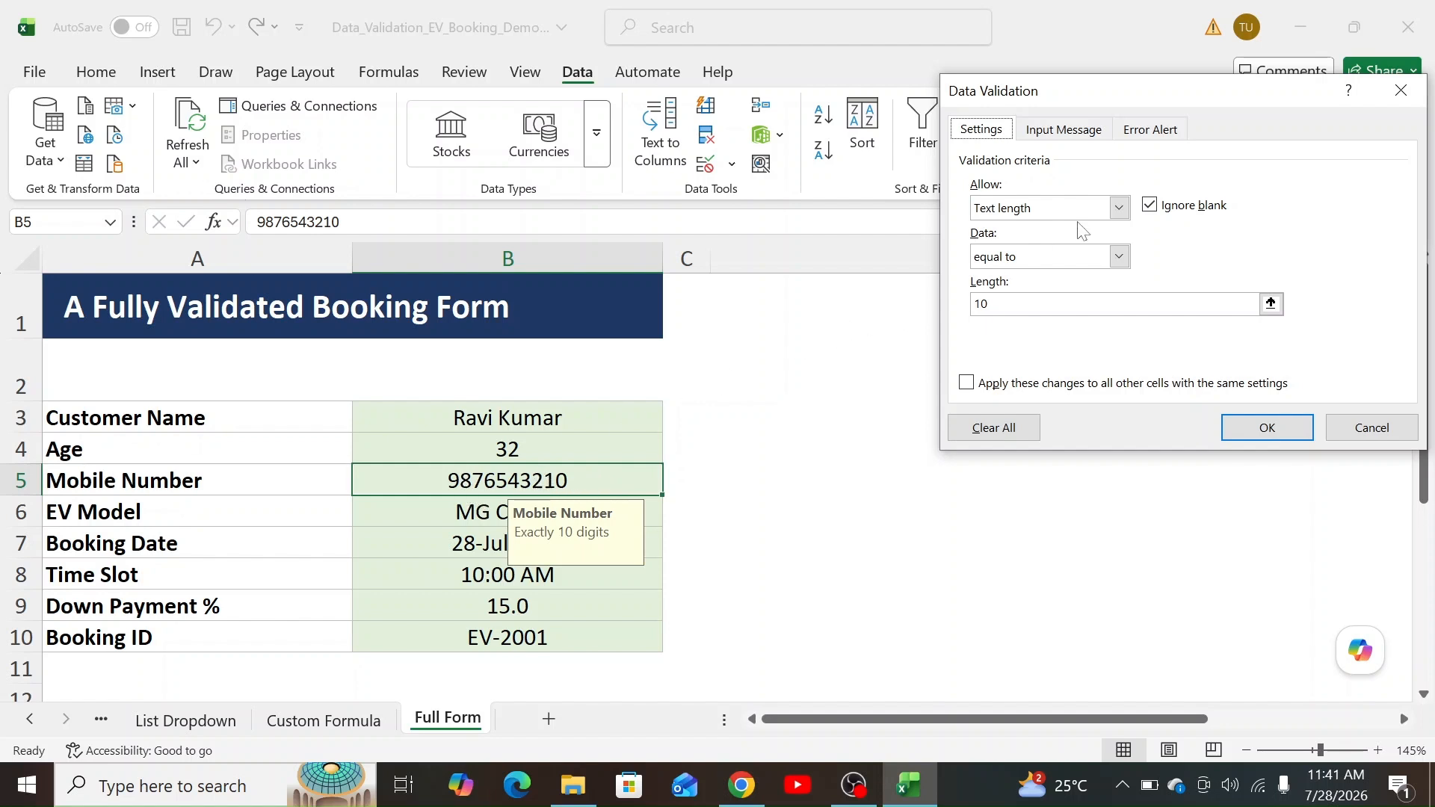
pyautogui.click(1035, 263)
pyautogui.click(998, 309)
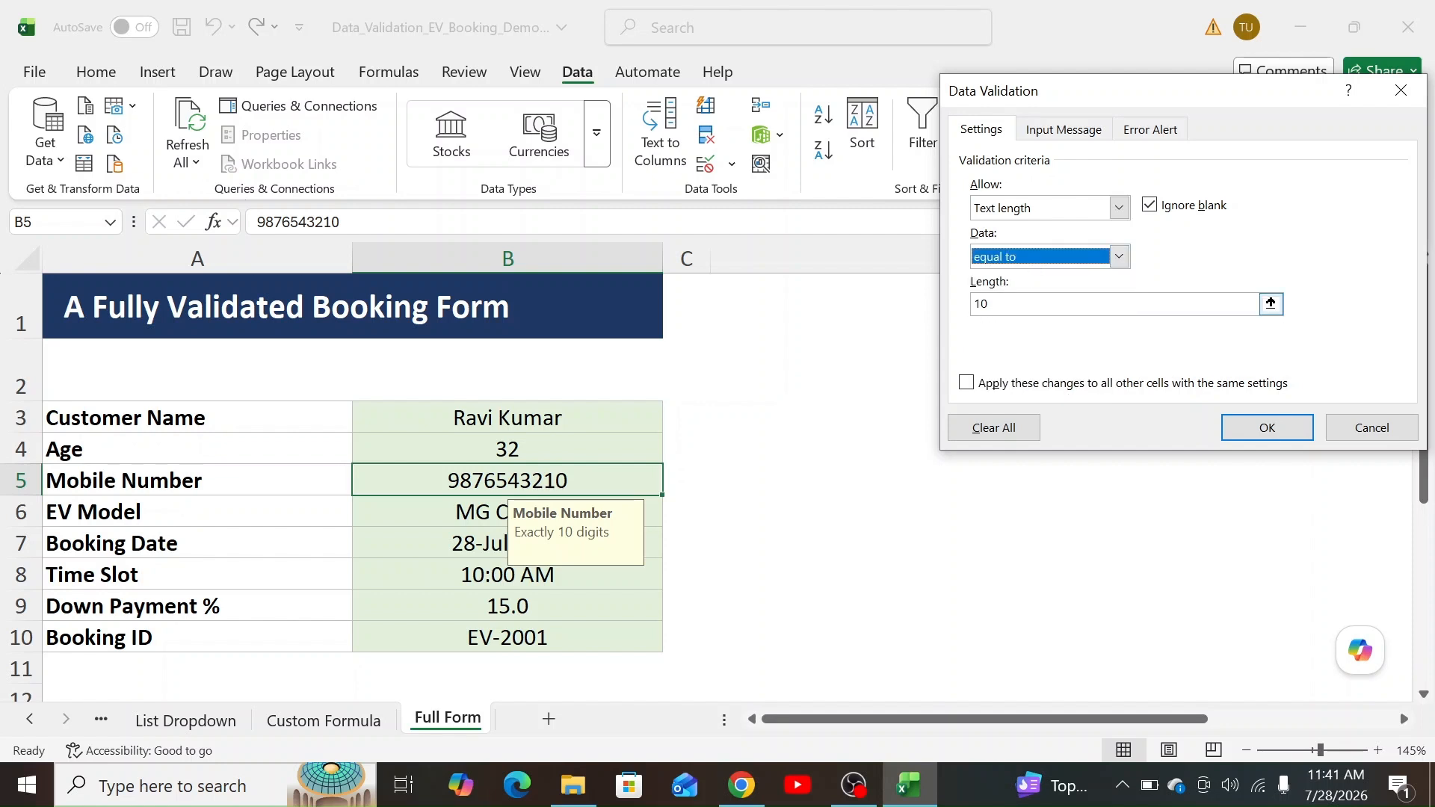
pyautogui.click(1081, 133)
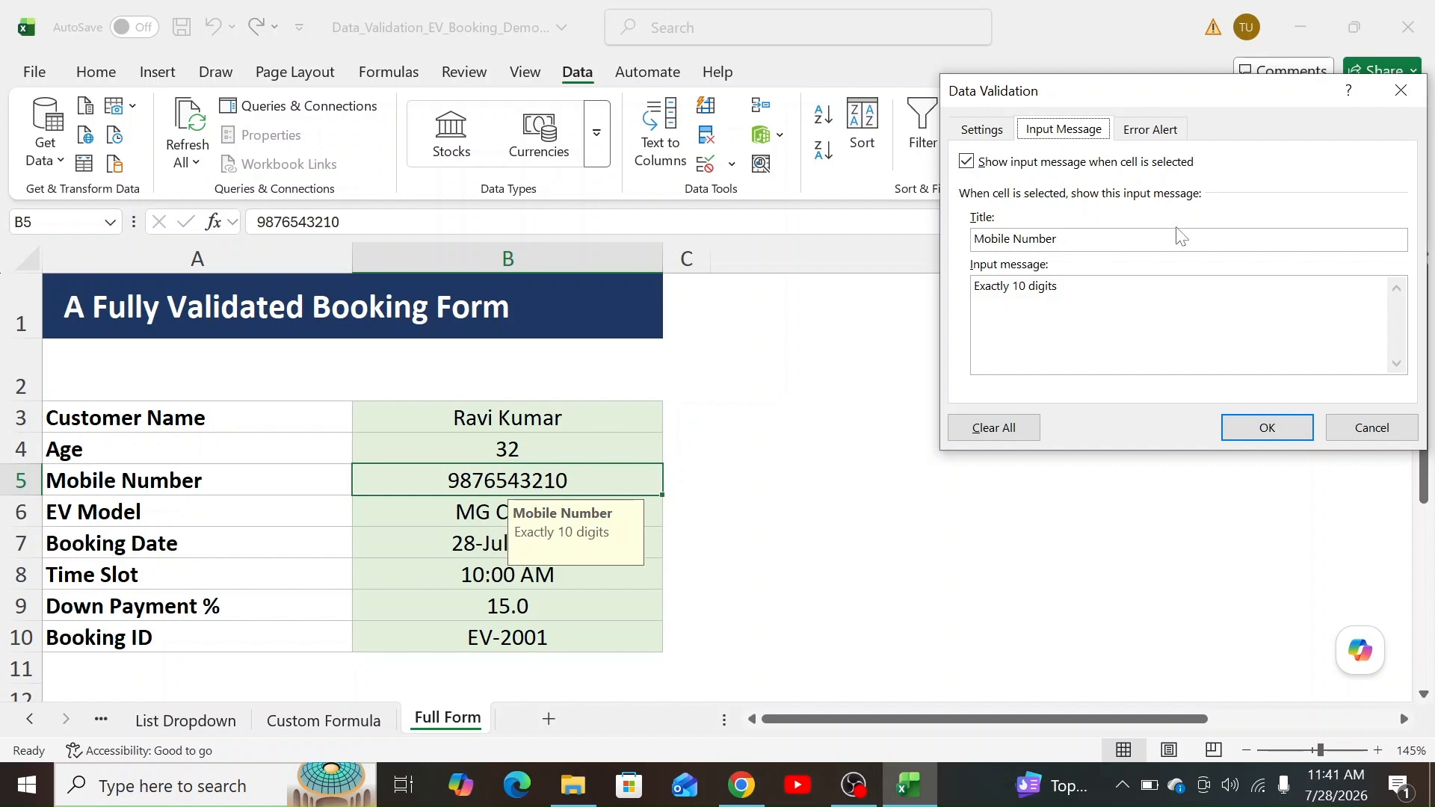
pyautogui.click(1154, 133)
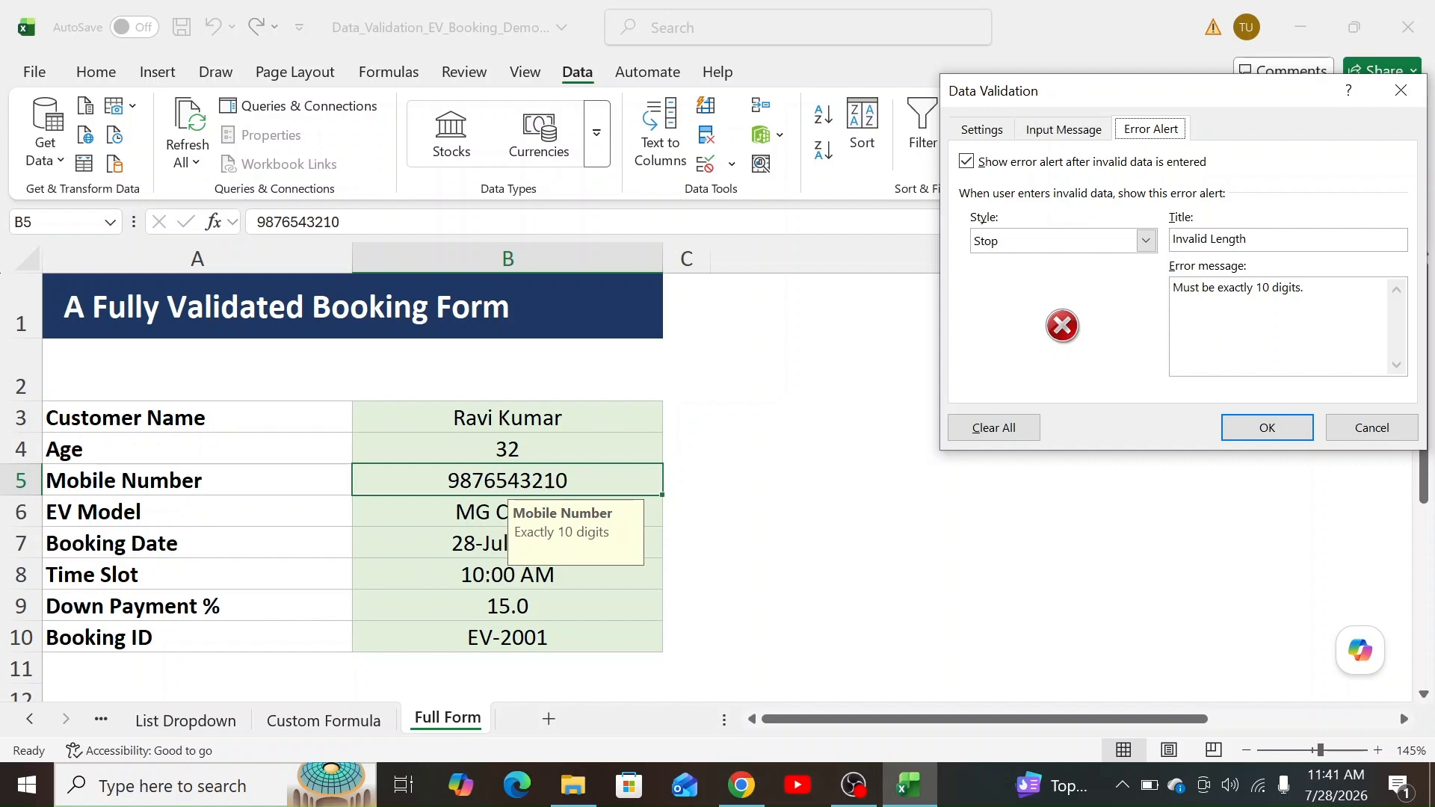
pyautogui.click(1362, 431)
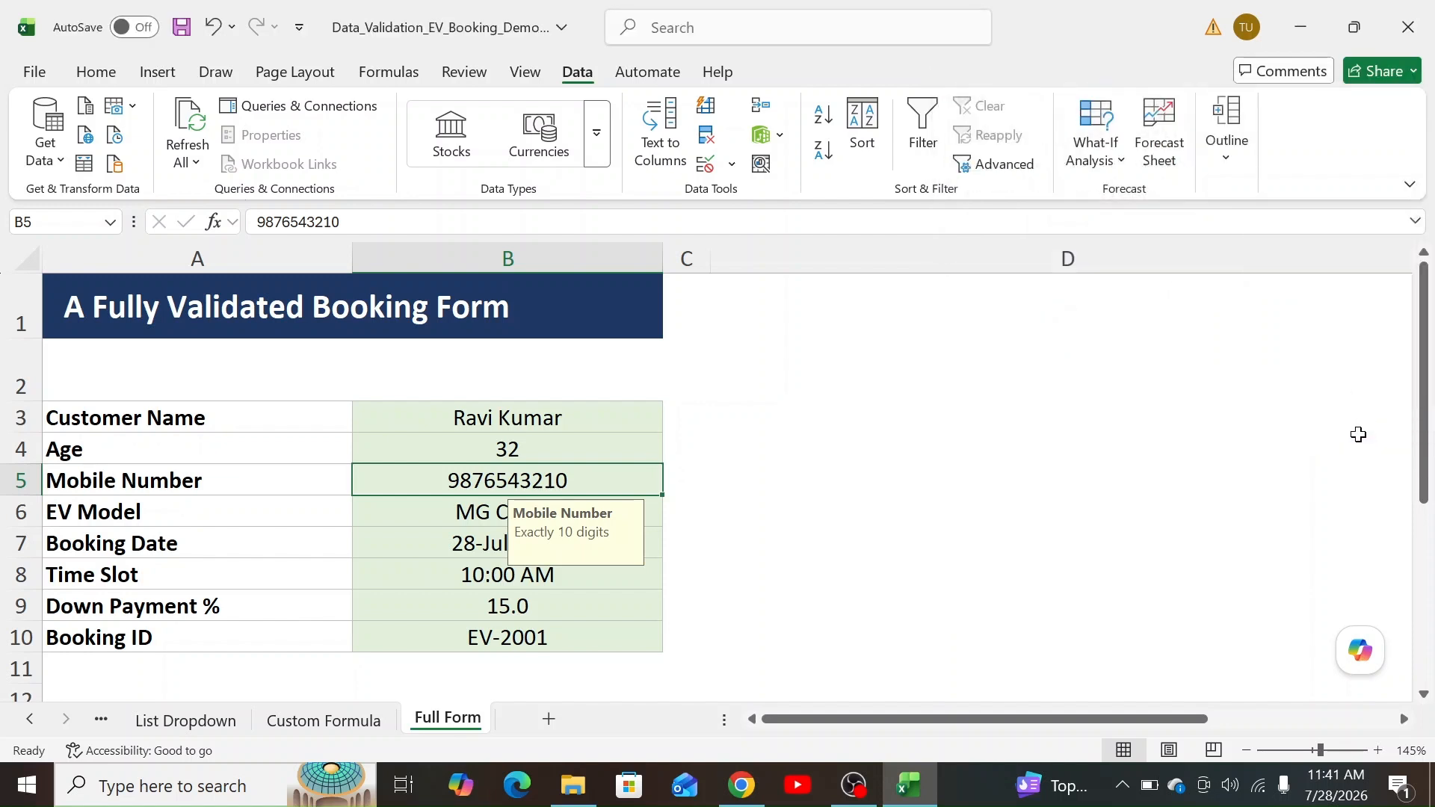
# Step: Test the error alert of Mobile Number cell B5 by appending an extra digit 5, and cancel the entry
pyautogui.doubleClick(612, 472)
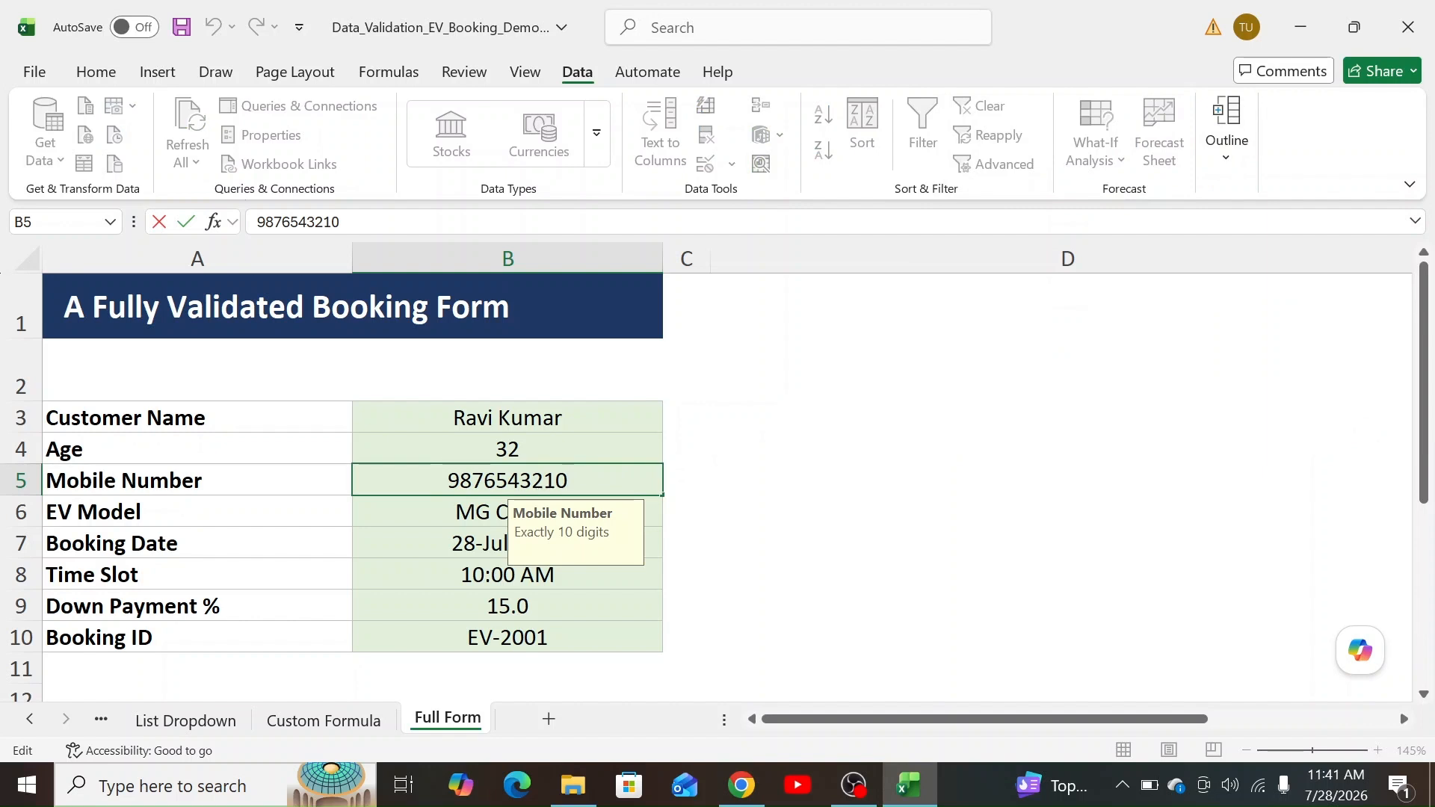
pyautogui.write('5')
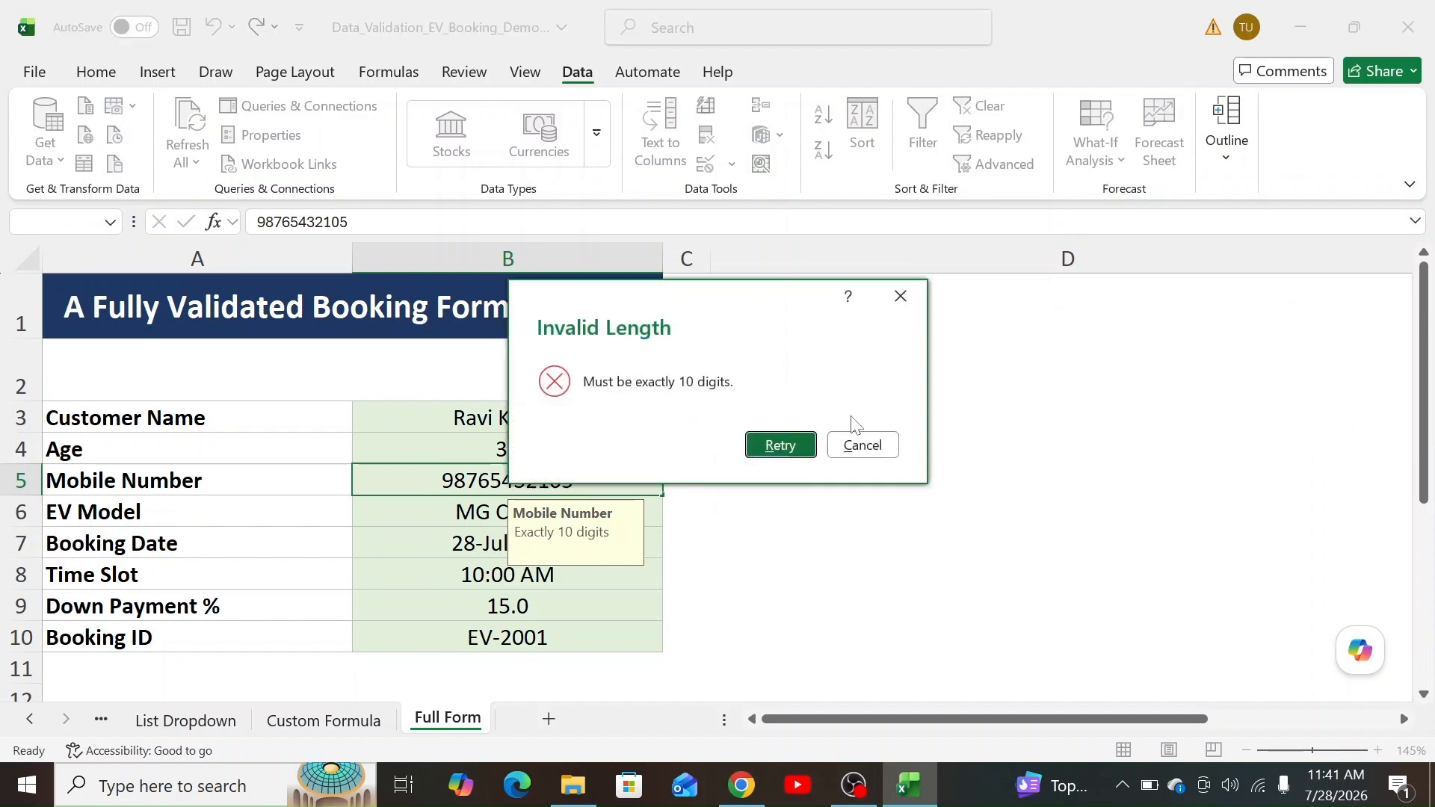
pyautogui.click(853, 443)
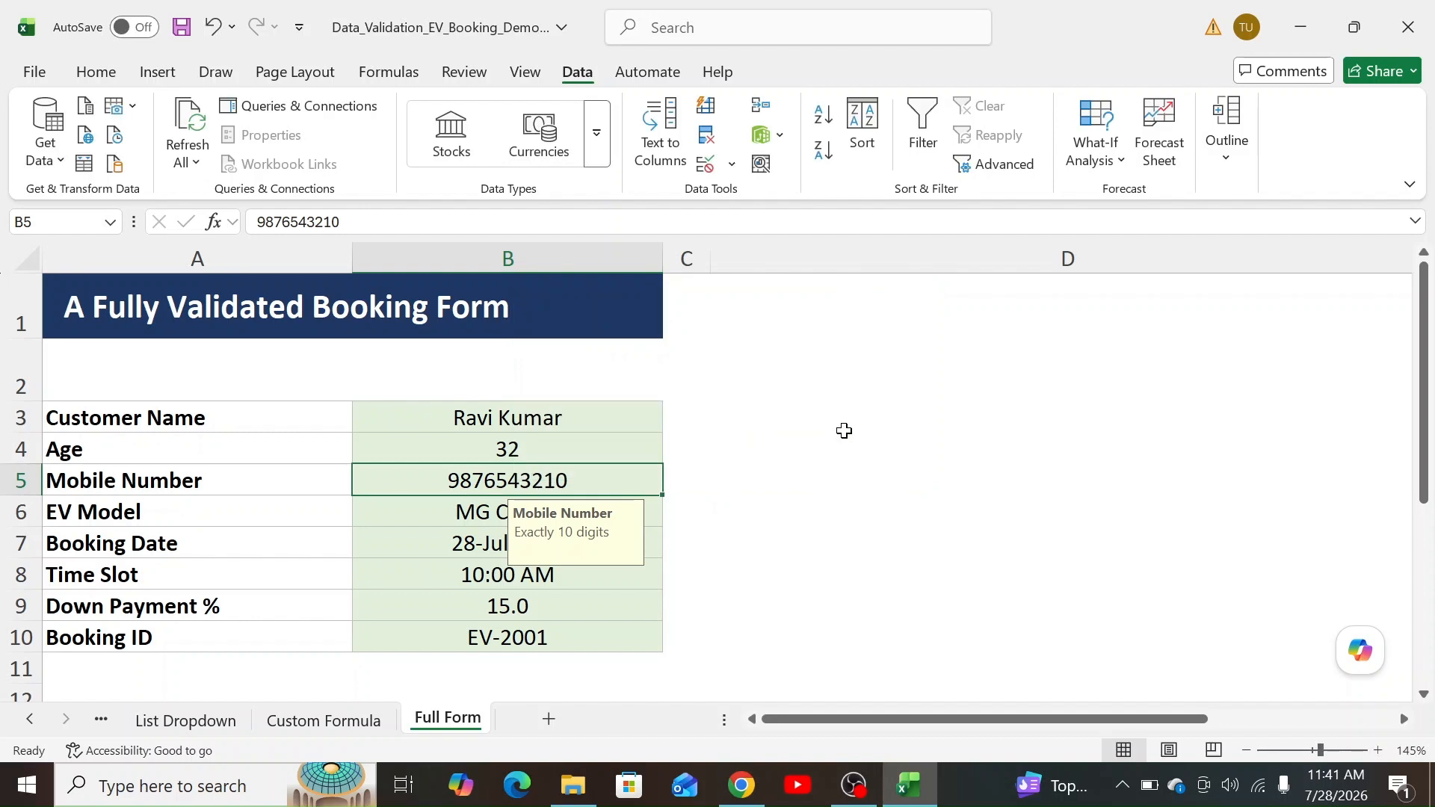
# Step: Choose Hyundai Ioniq 5 from the list of allowed models in EV Model cell B6
pyautogui.click(472, 511)
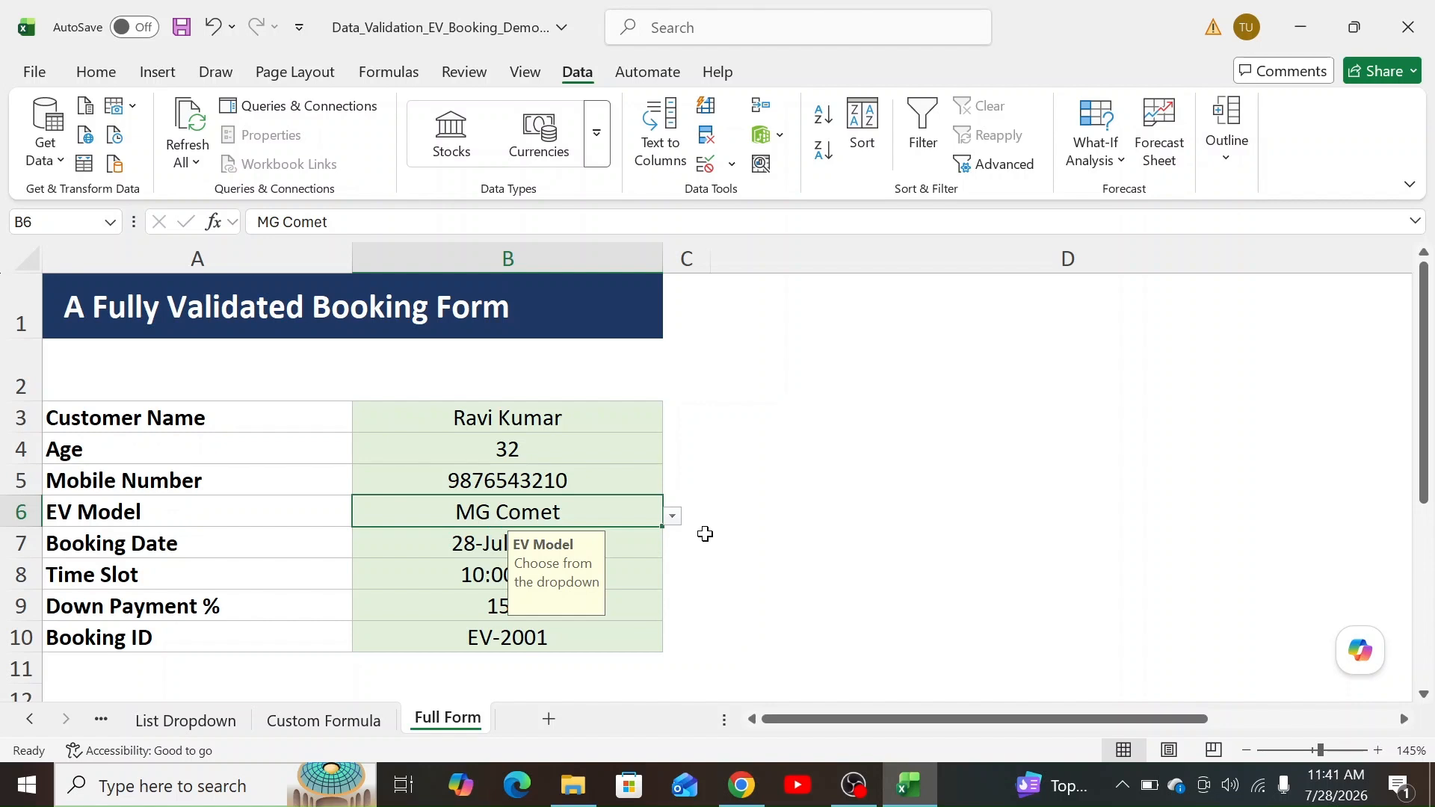
pyautogui.click(671, 517)
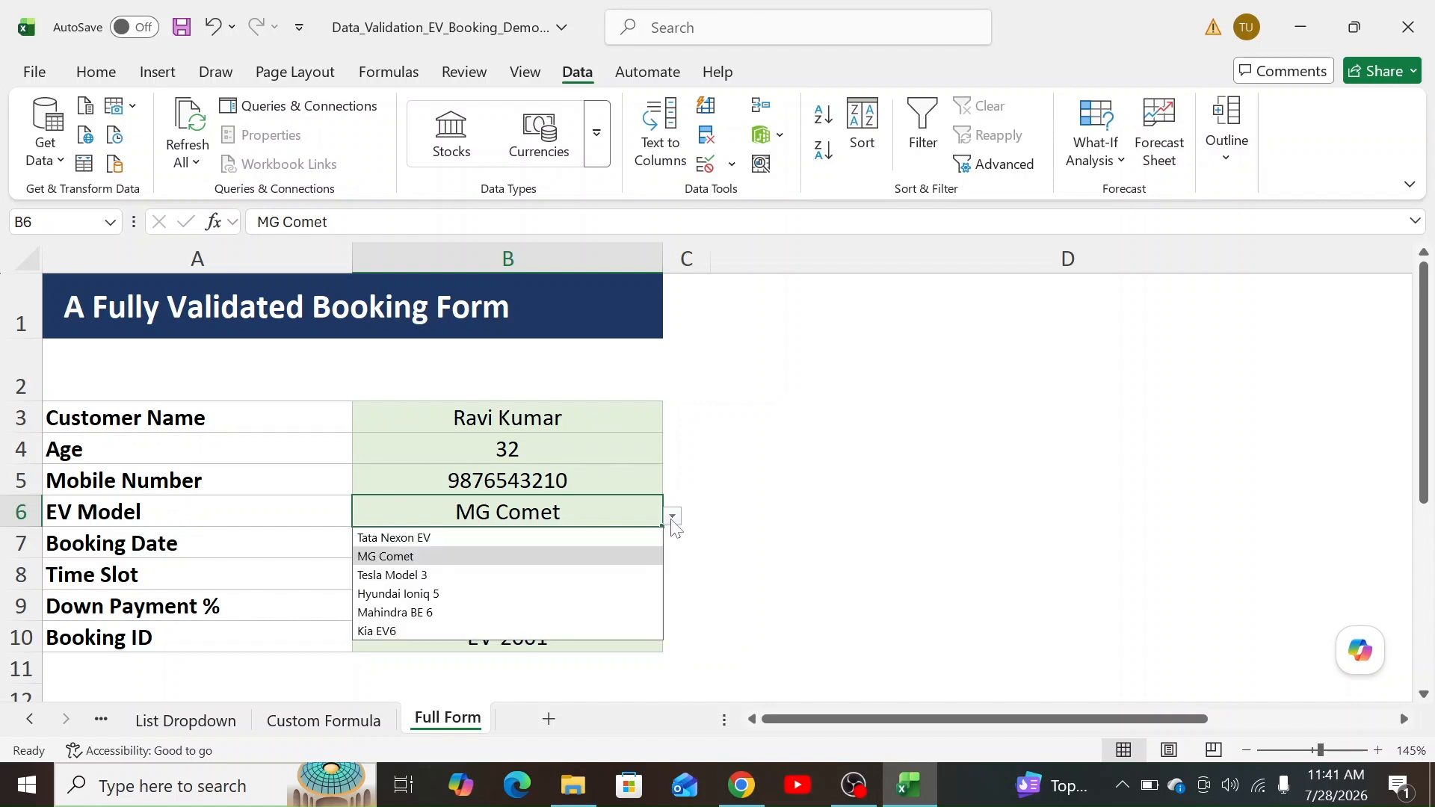
pyautogui.click(458, 593)
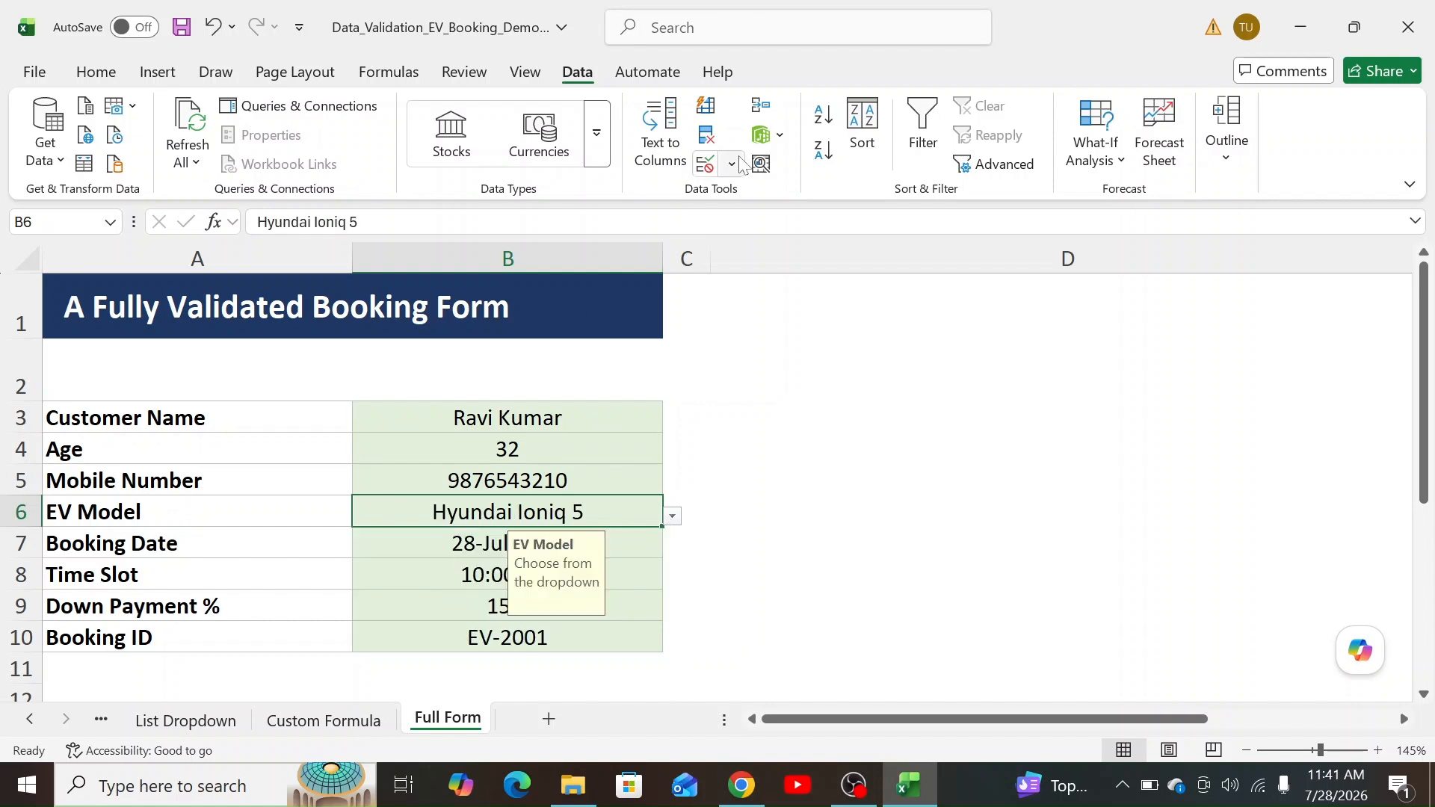
# Step: Examine the list rule of EV Model cell B6 and read through its complete source entries
pyautogui.click(709, 168)
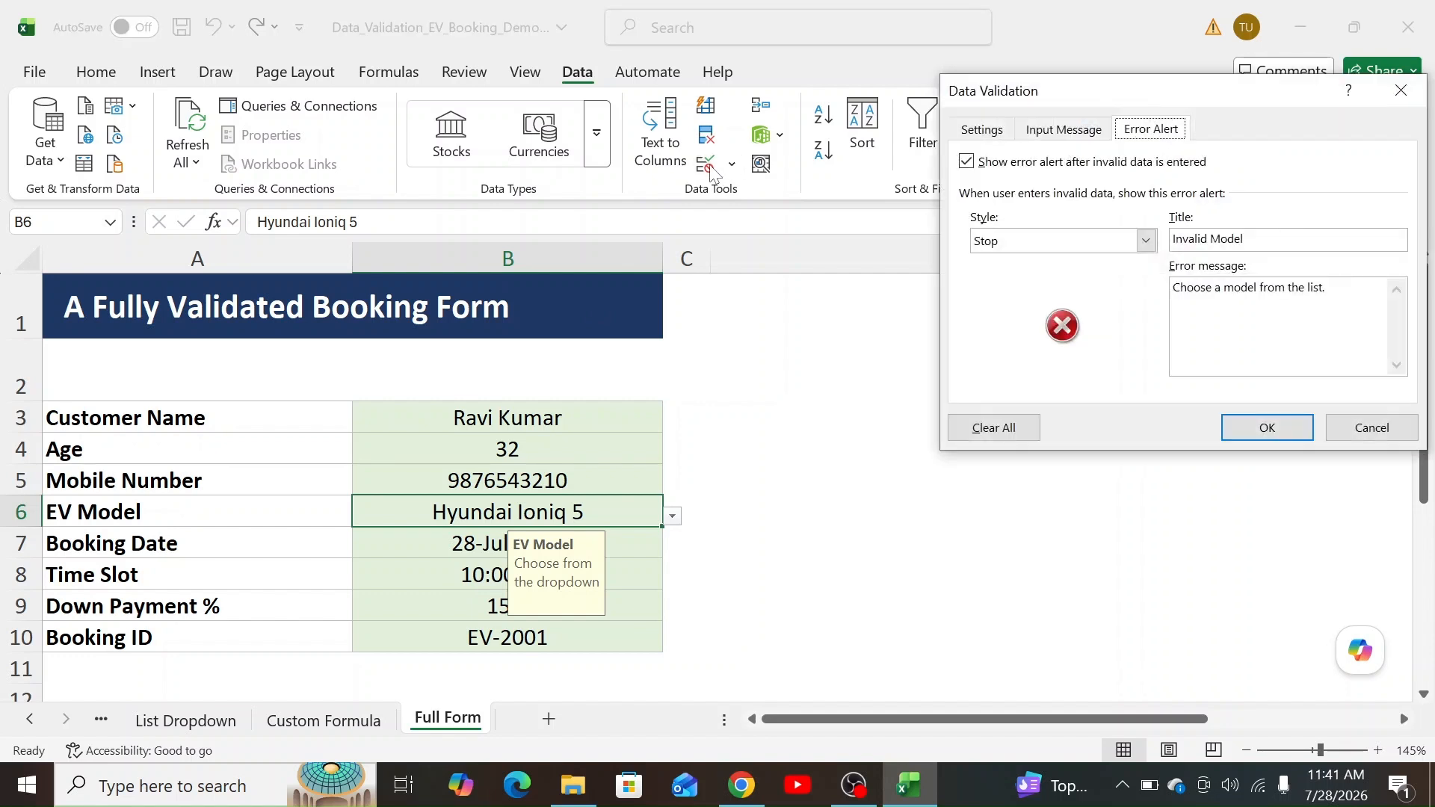
pyautogui.click(981, 134)
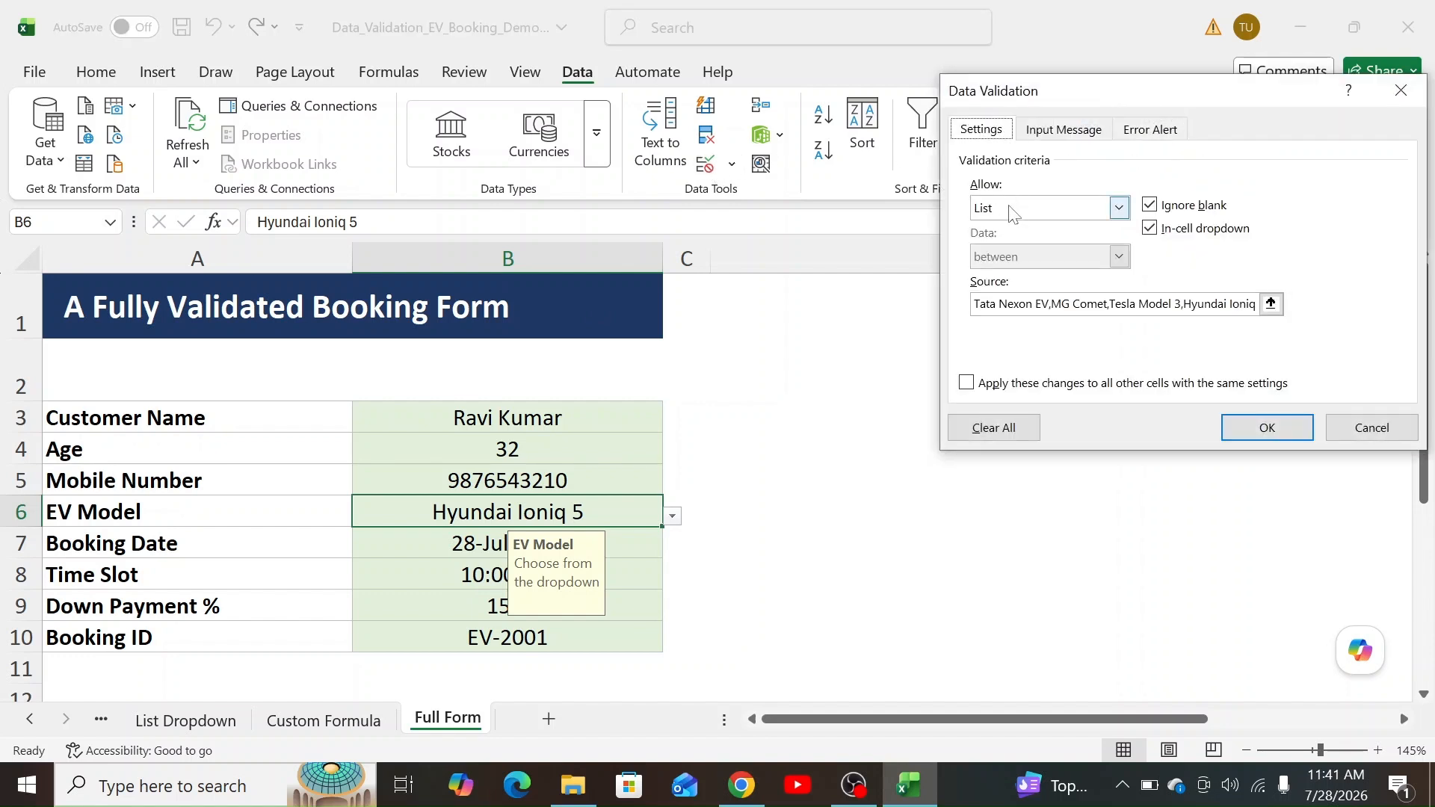
pyautogui.click(999, 305)
pyautogui.moveTo(974, 304); pyautogui.dragTo(1256, 304)
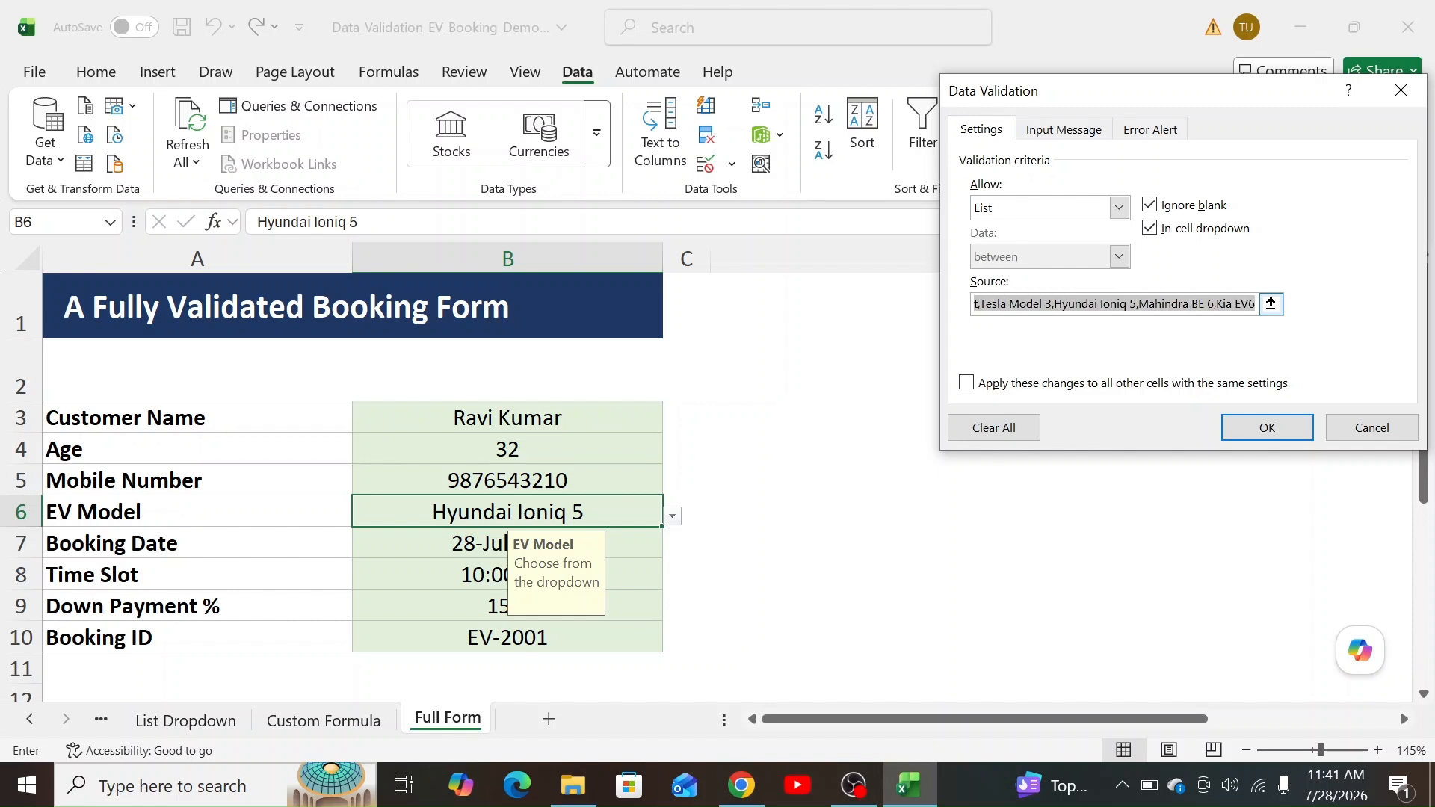
pyautogui.click(1357, 428)
# Step: Set EV Model cell B6 to Tata Nexon EV and check the cell's input message and error alert
pyautogui.click(673, 519)
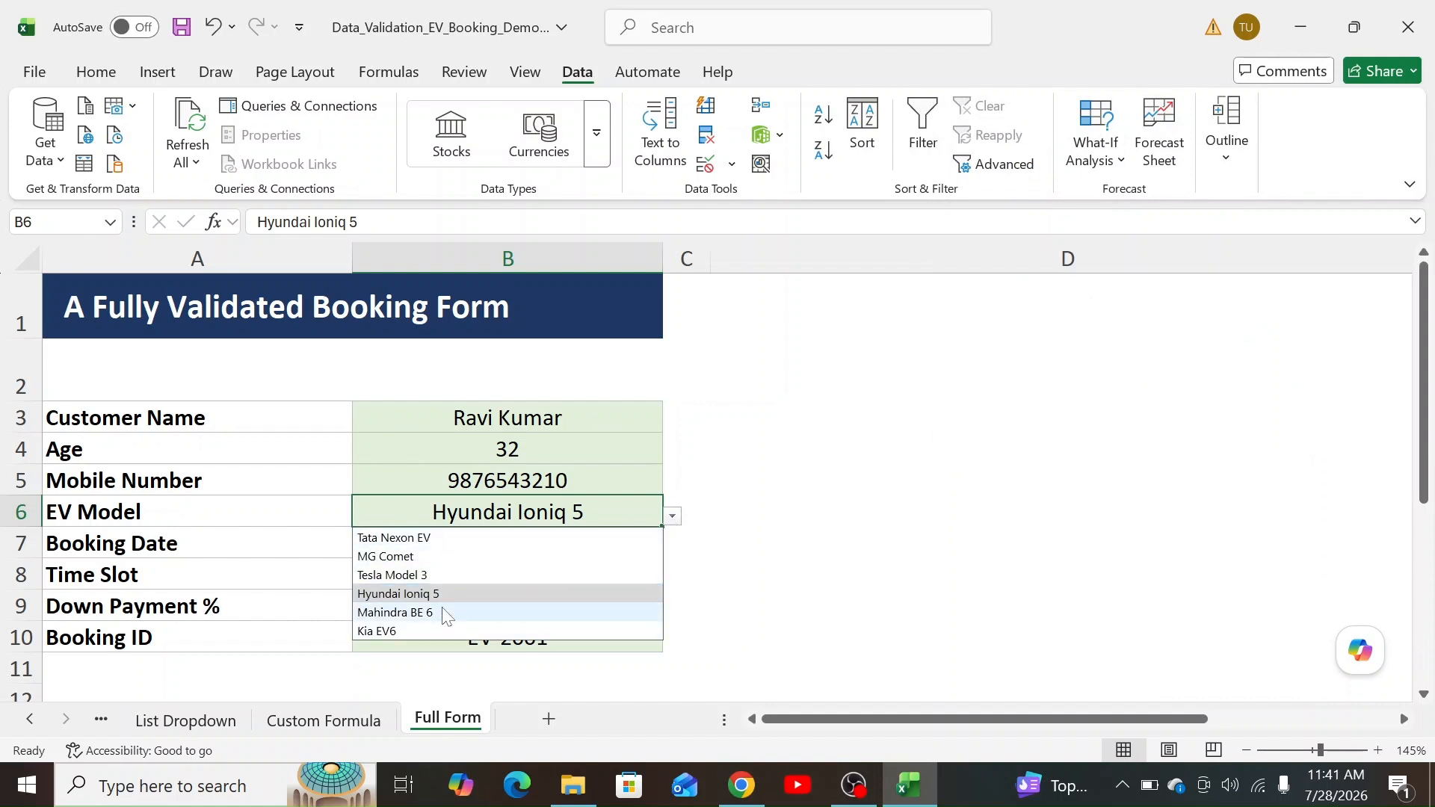
pyautogui.click(439, 539)
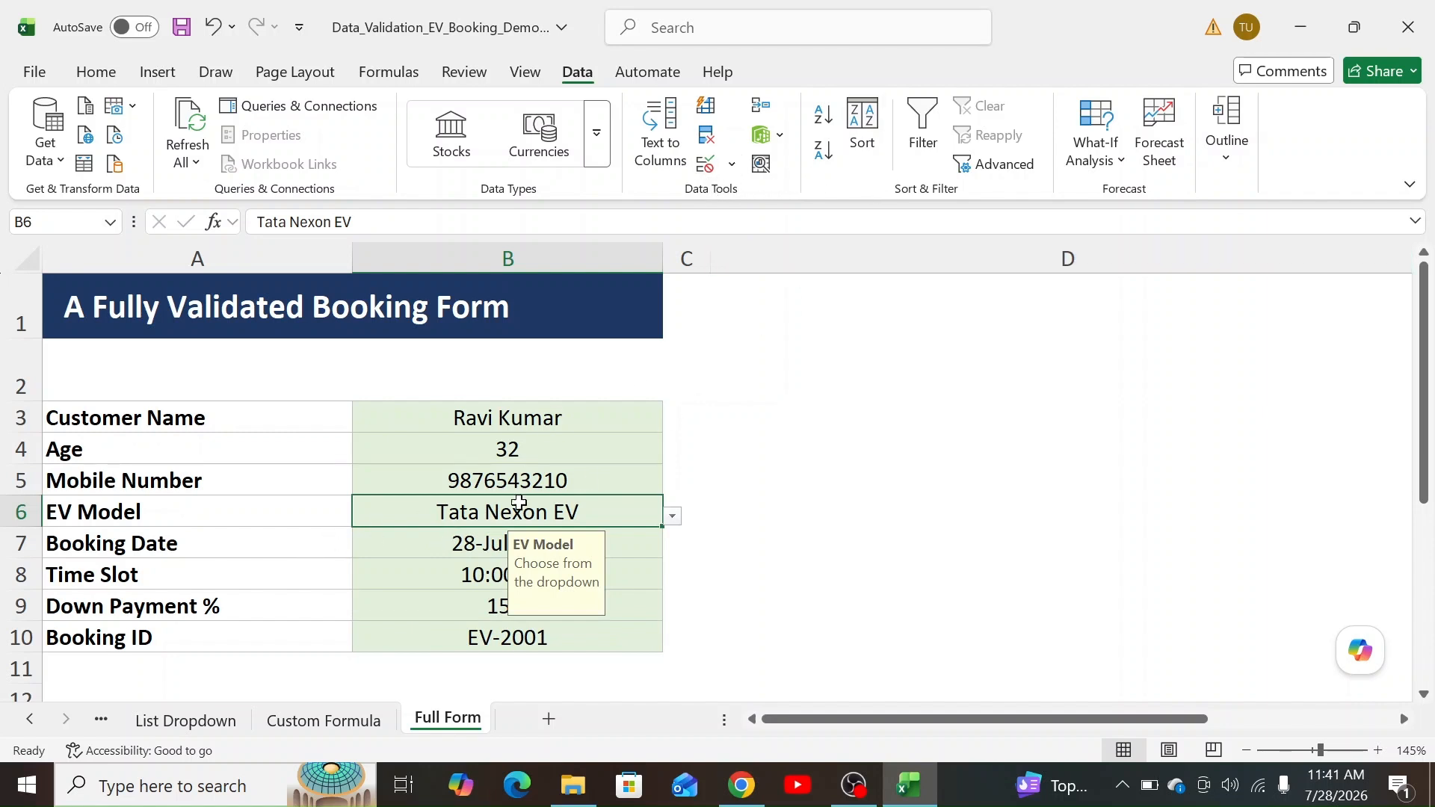
pyautogui.click(706, 163)
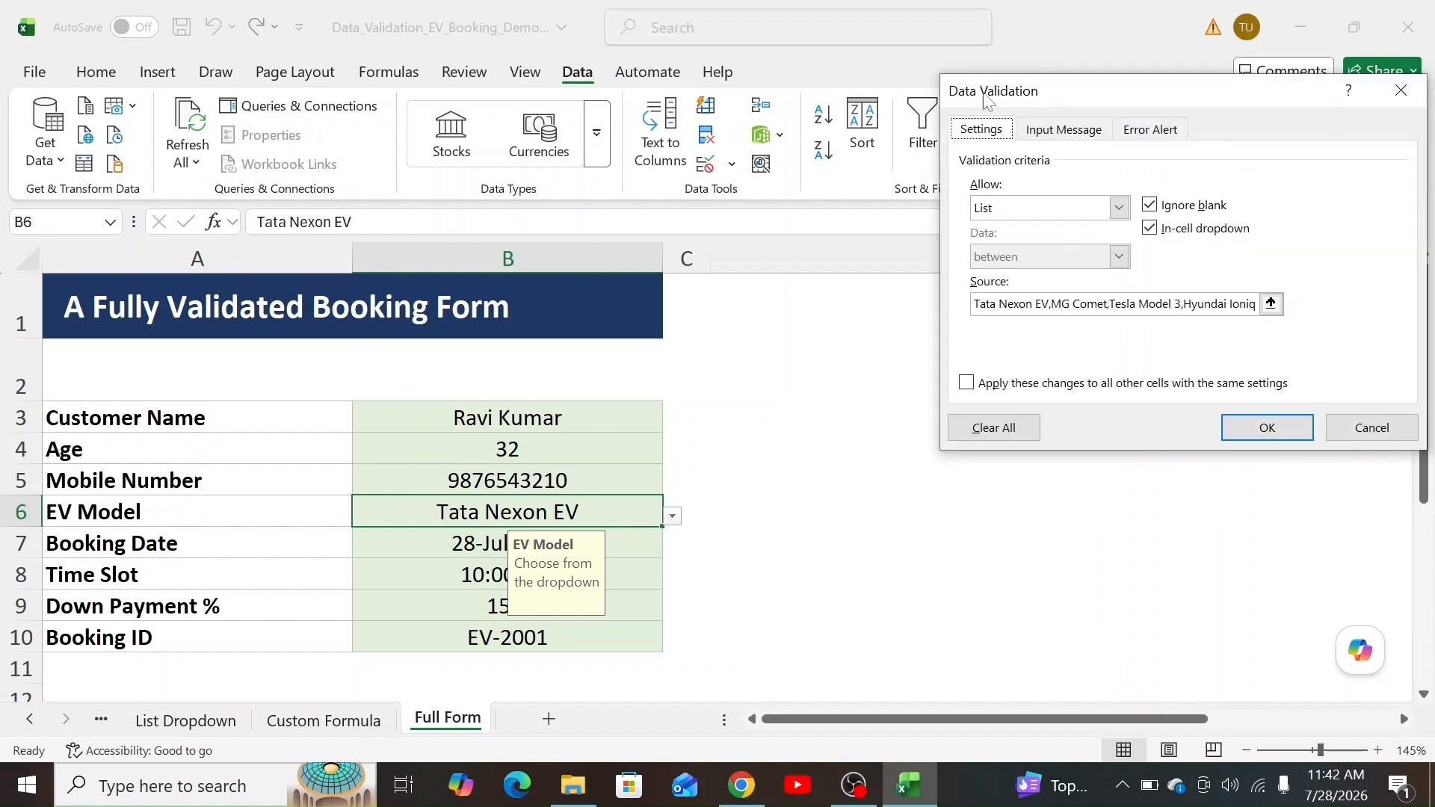
pyautogui.click(1059, 129)
pyautogui.click(1153, 130)
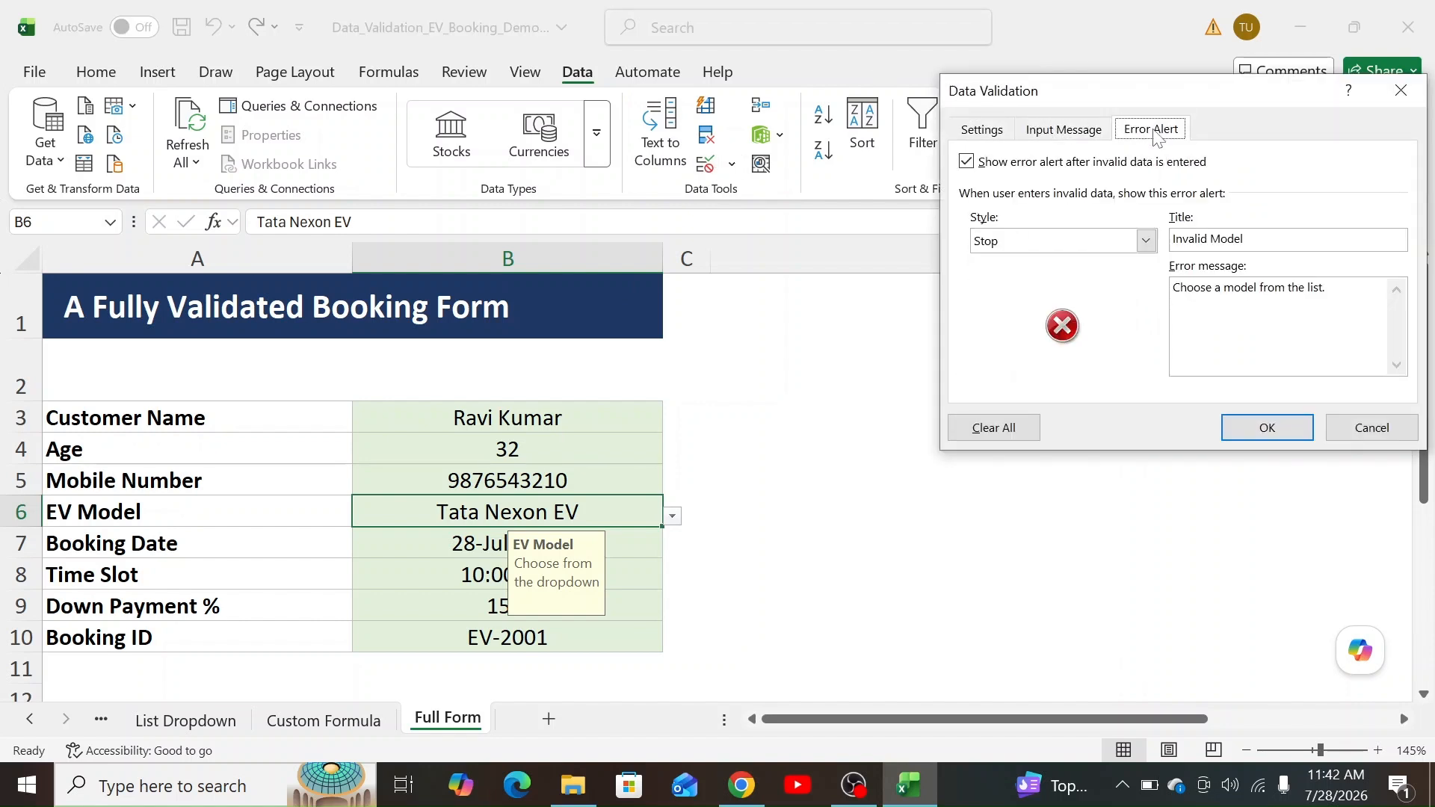
pyautogui.press('Return')
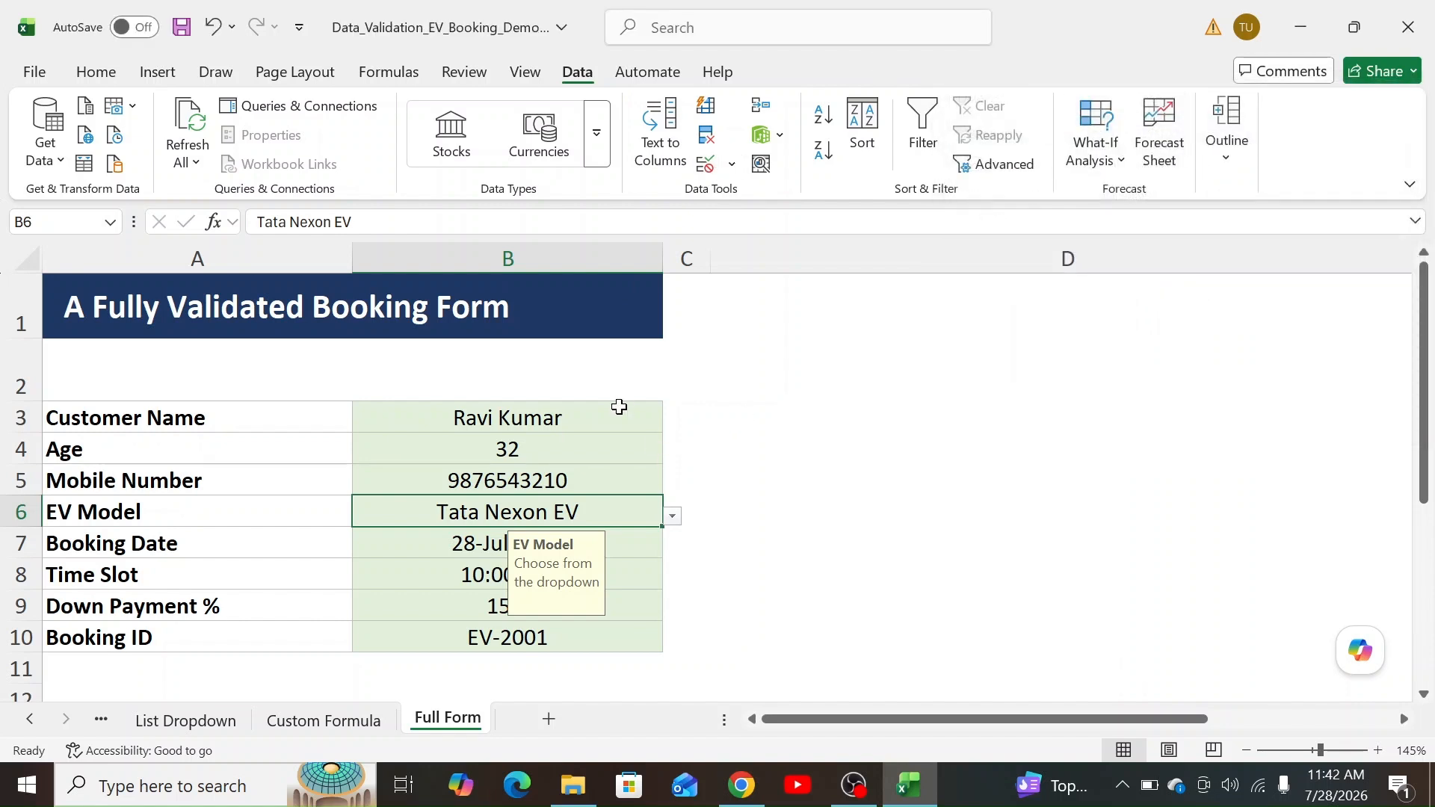
# Step: Test the error alert of EV Model cell B6 with the entry "rr", and cancel the entry
pyautogui.write('rr')
pyautogui.press('Return')
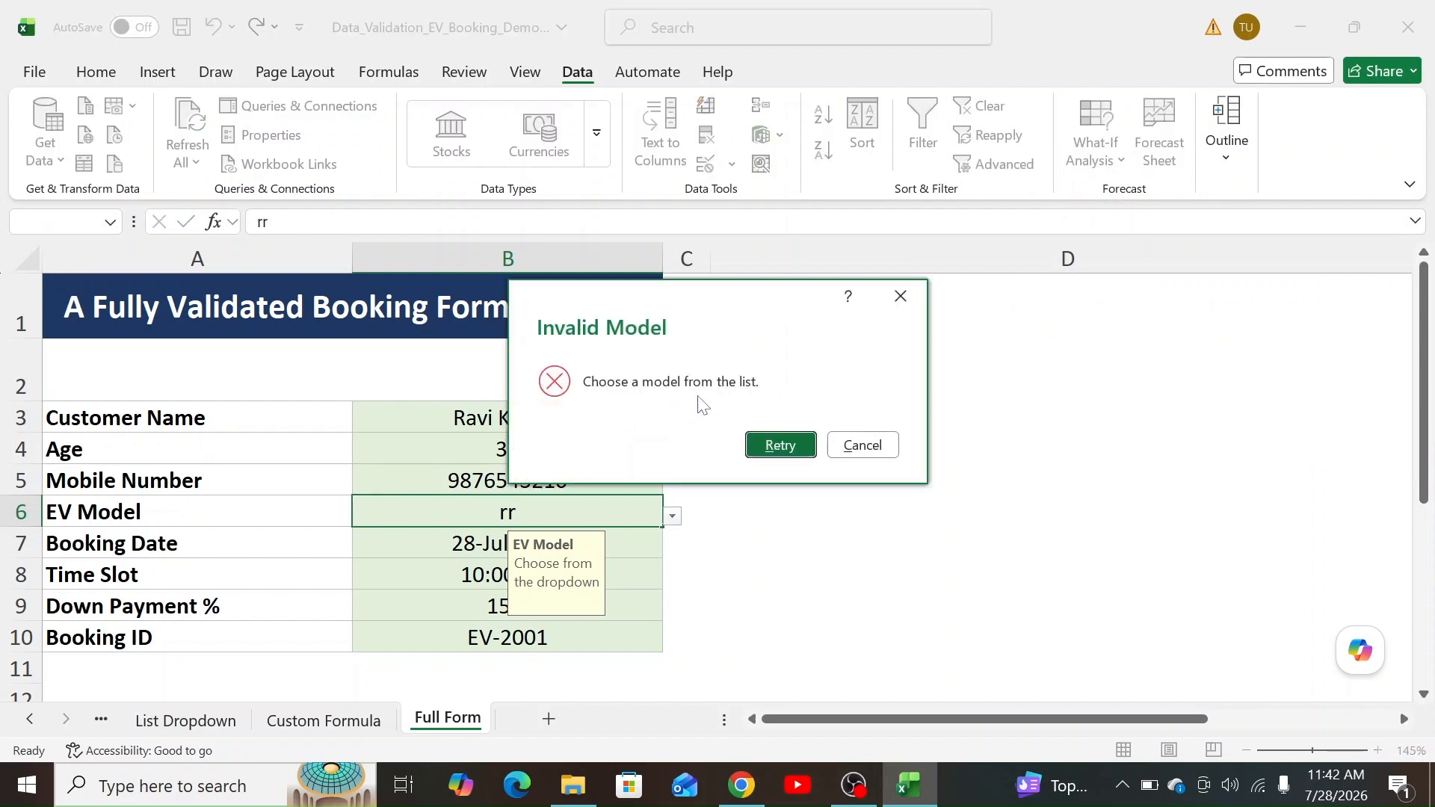
pyautogui.press('Escape')
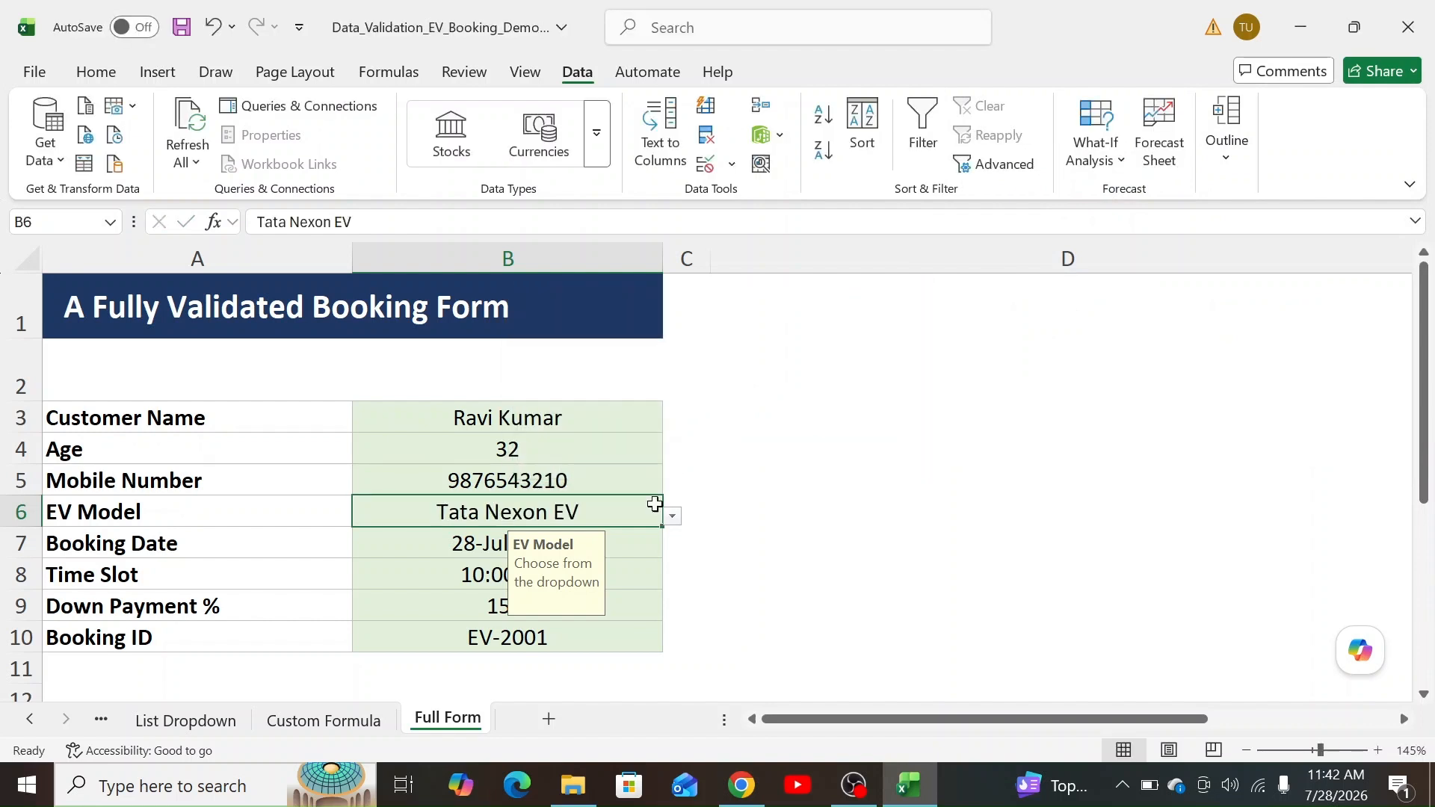
# Step: Examine the date rule of Booking Date cell B7, including its start and end date formulas
pyautogui.click(394, 541)
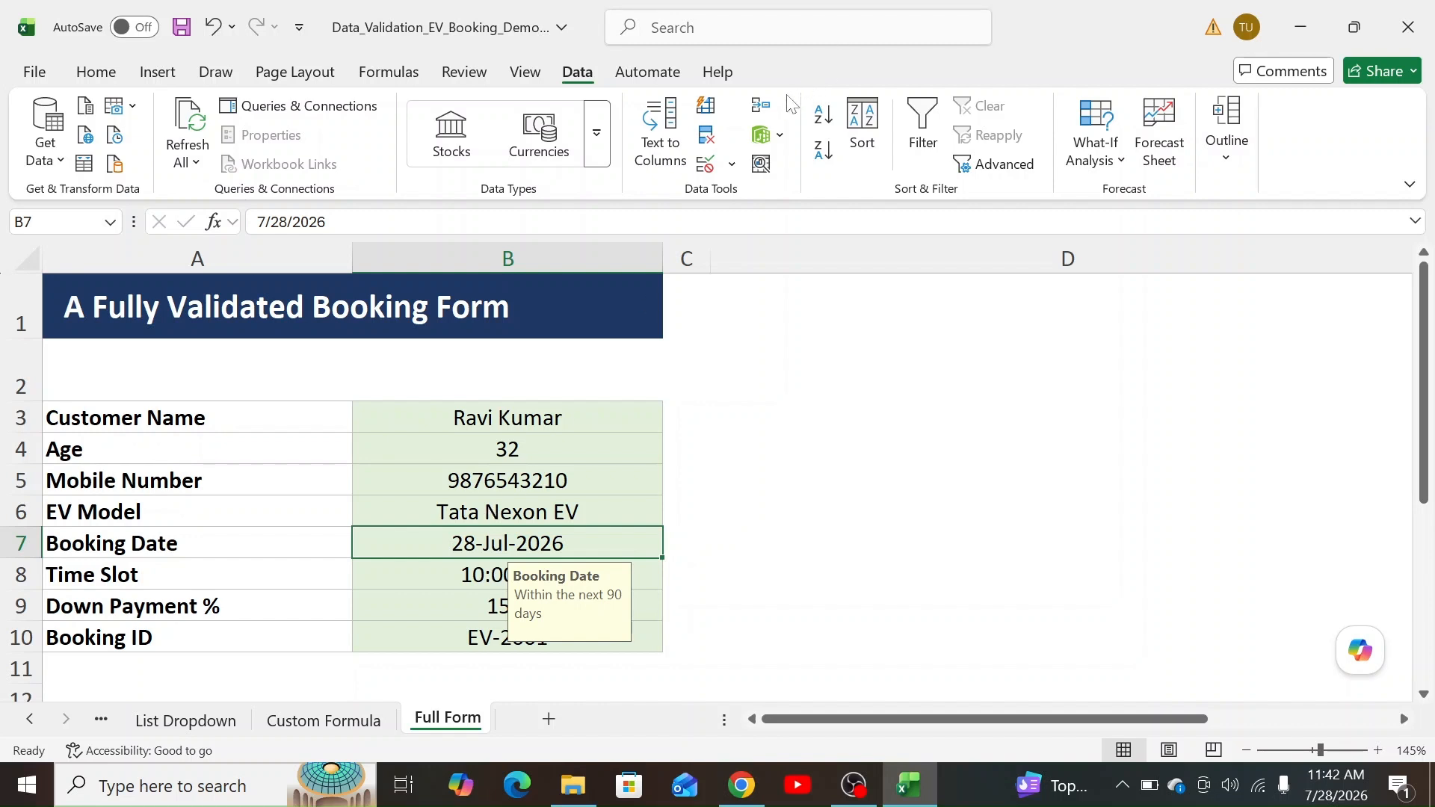
pyautogui.click(700, 169)
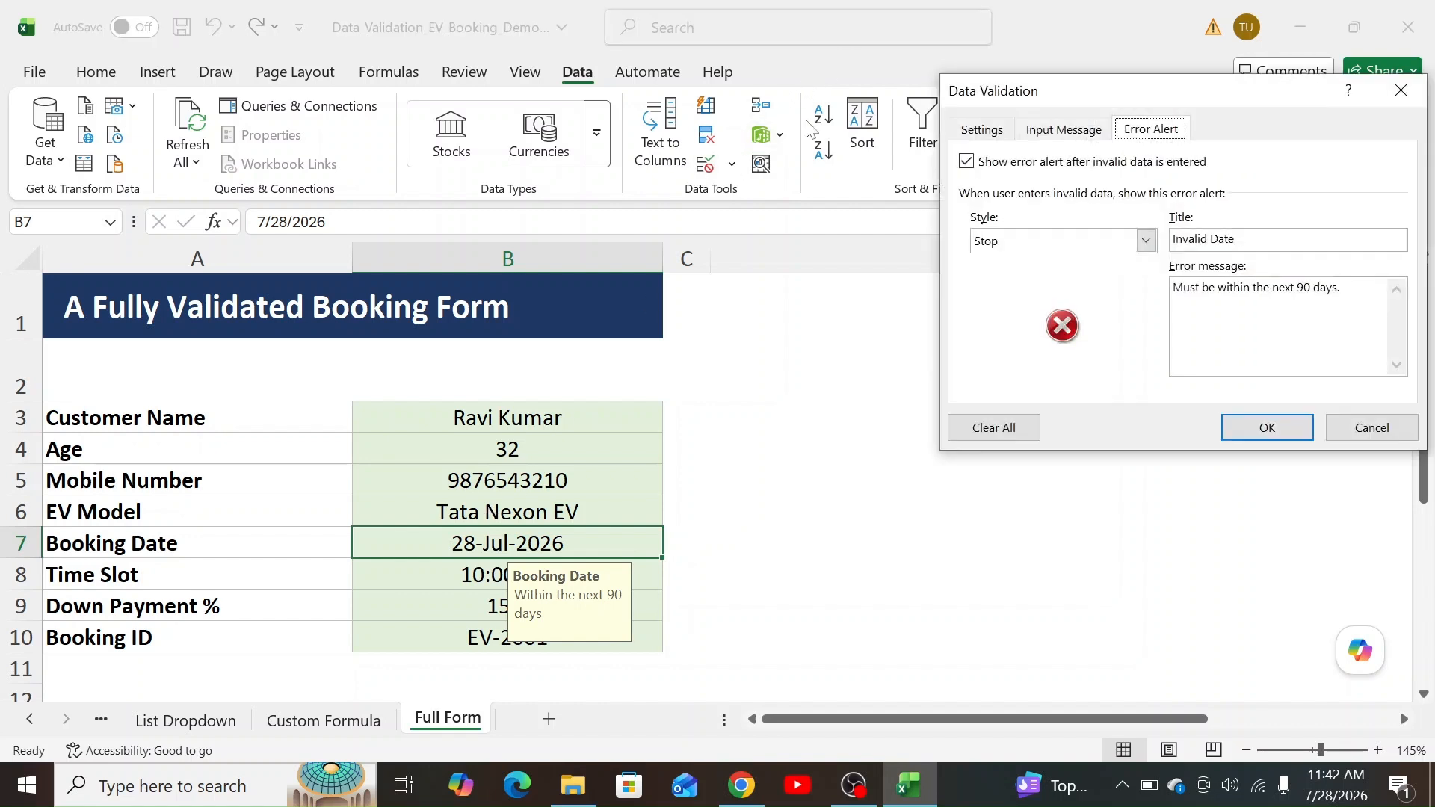
pyautogui.click(978, 133)
pyautogui.moveTo(1033, 102); pyautogui.dragTo(658, 106)
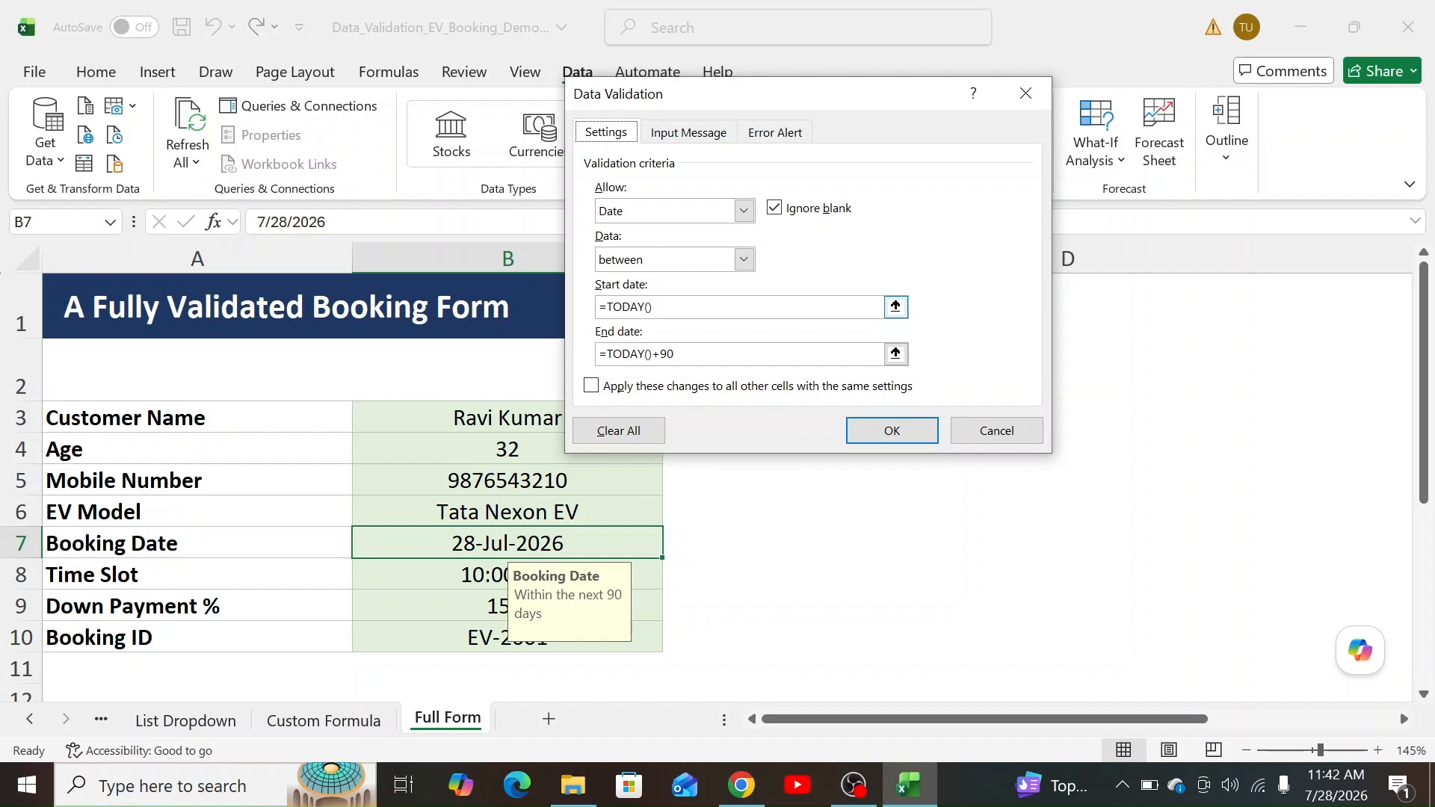
pyautogui.click(657, 307)
pyautogui.moveTo(657, 307); pyautogui.dragTo(598, 307)
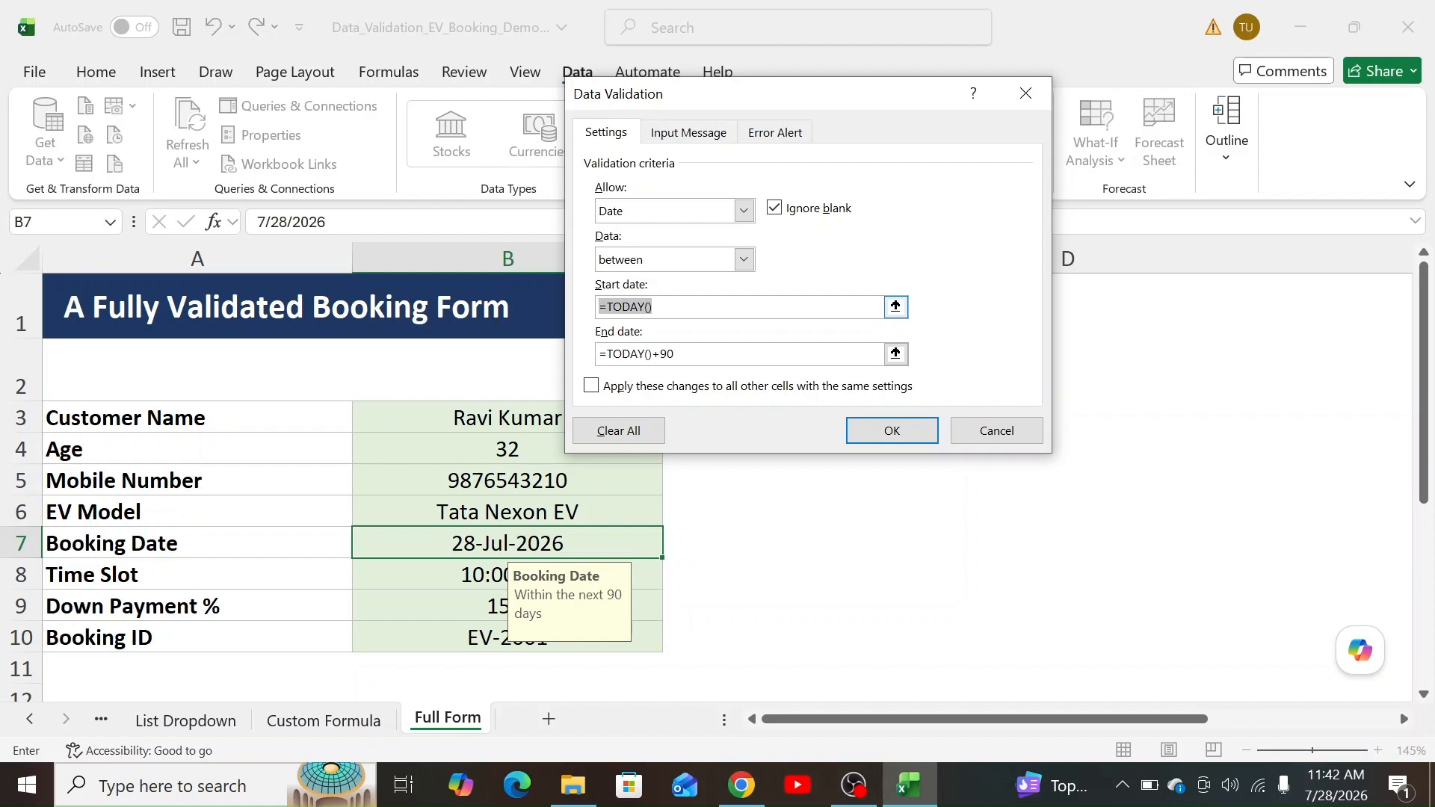
pyautogui.press('Return')
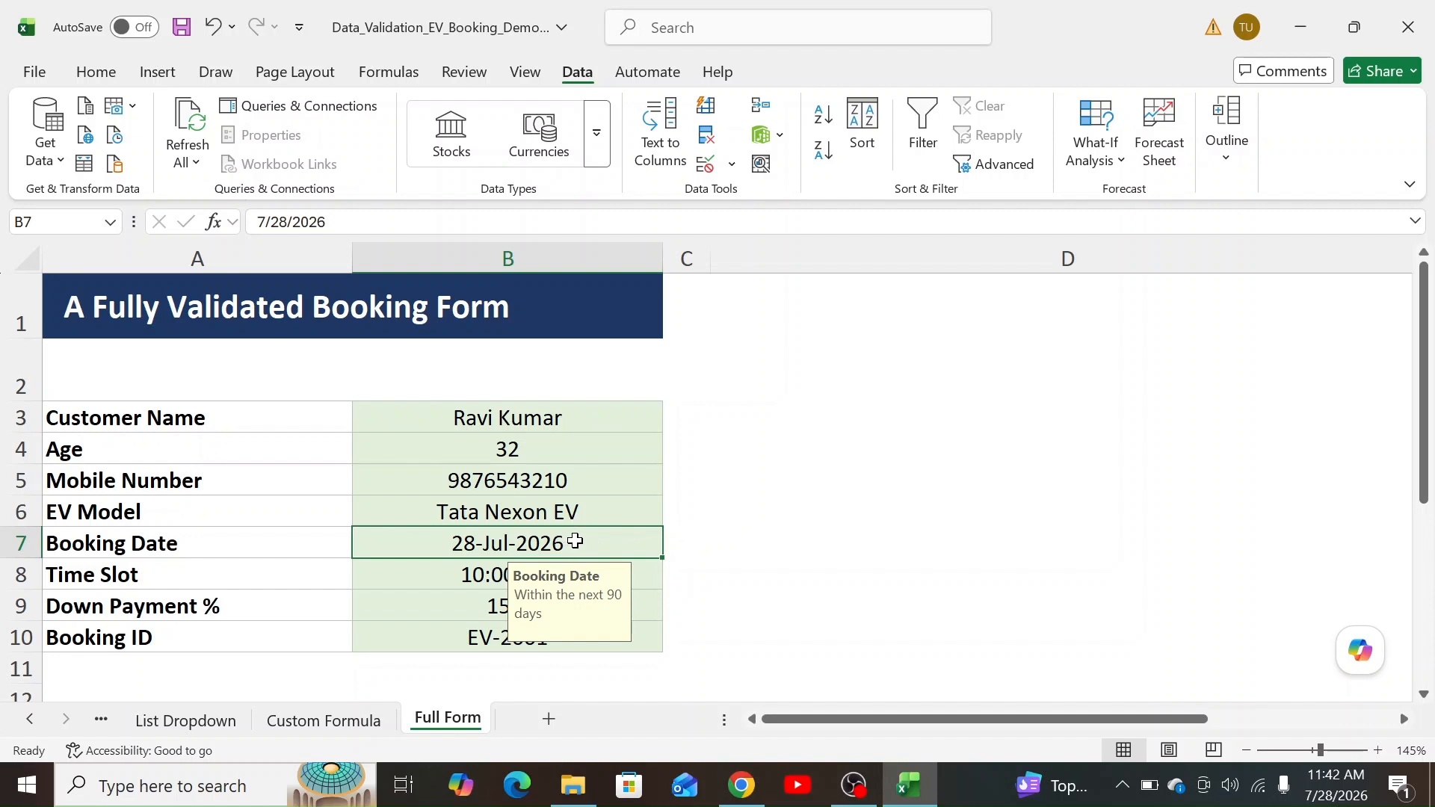
# Step: Examine the list rule of Time Slot cell B8, comparing its source range with the choices offered in the cell
pyautogui.click(475, 572)
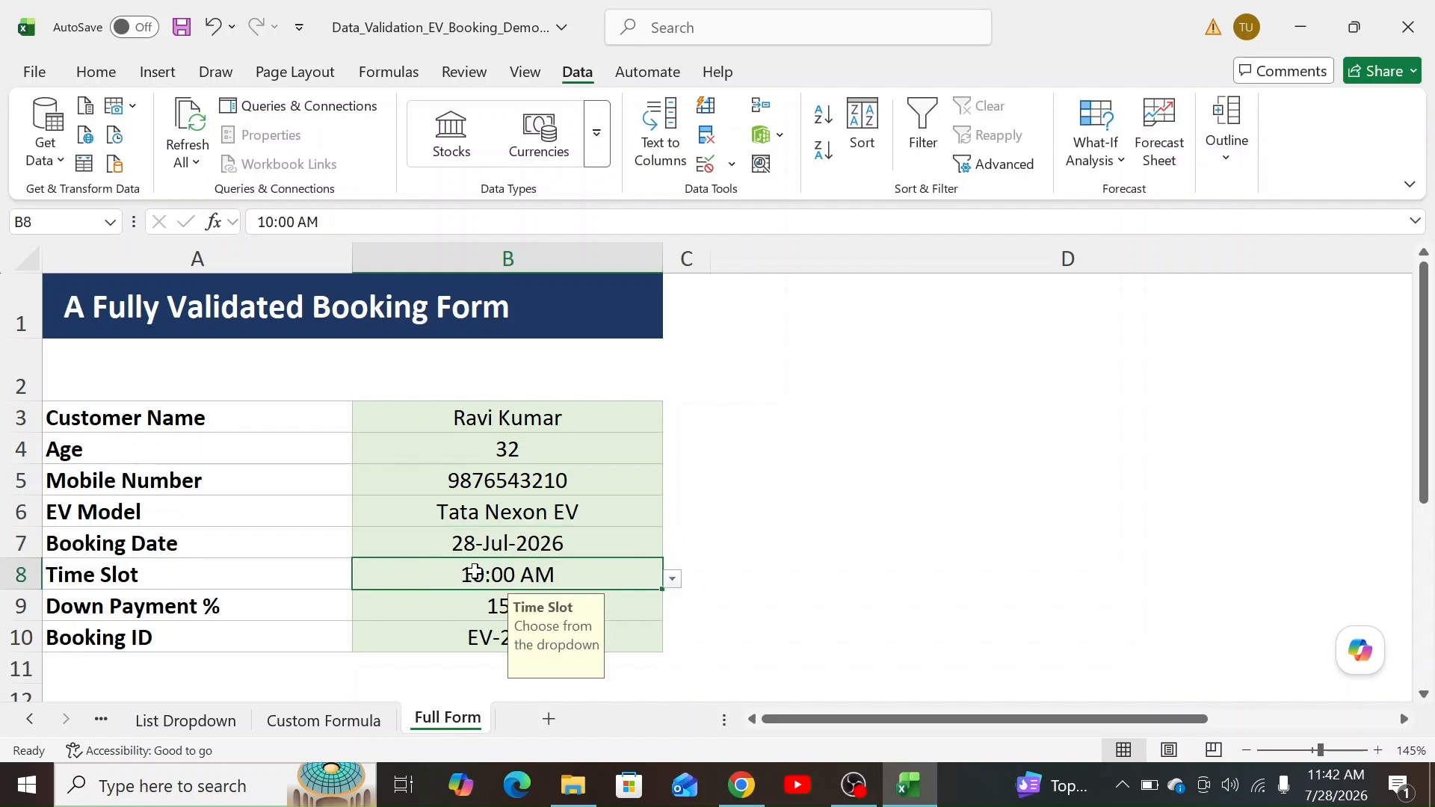
pyautogui.click(671, 580)
pyautogui.click(671, 580)
pyautogui.click(705, 164)
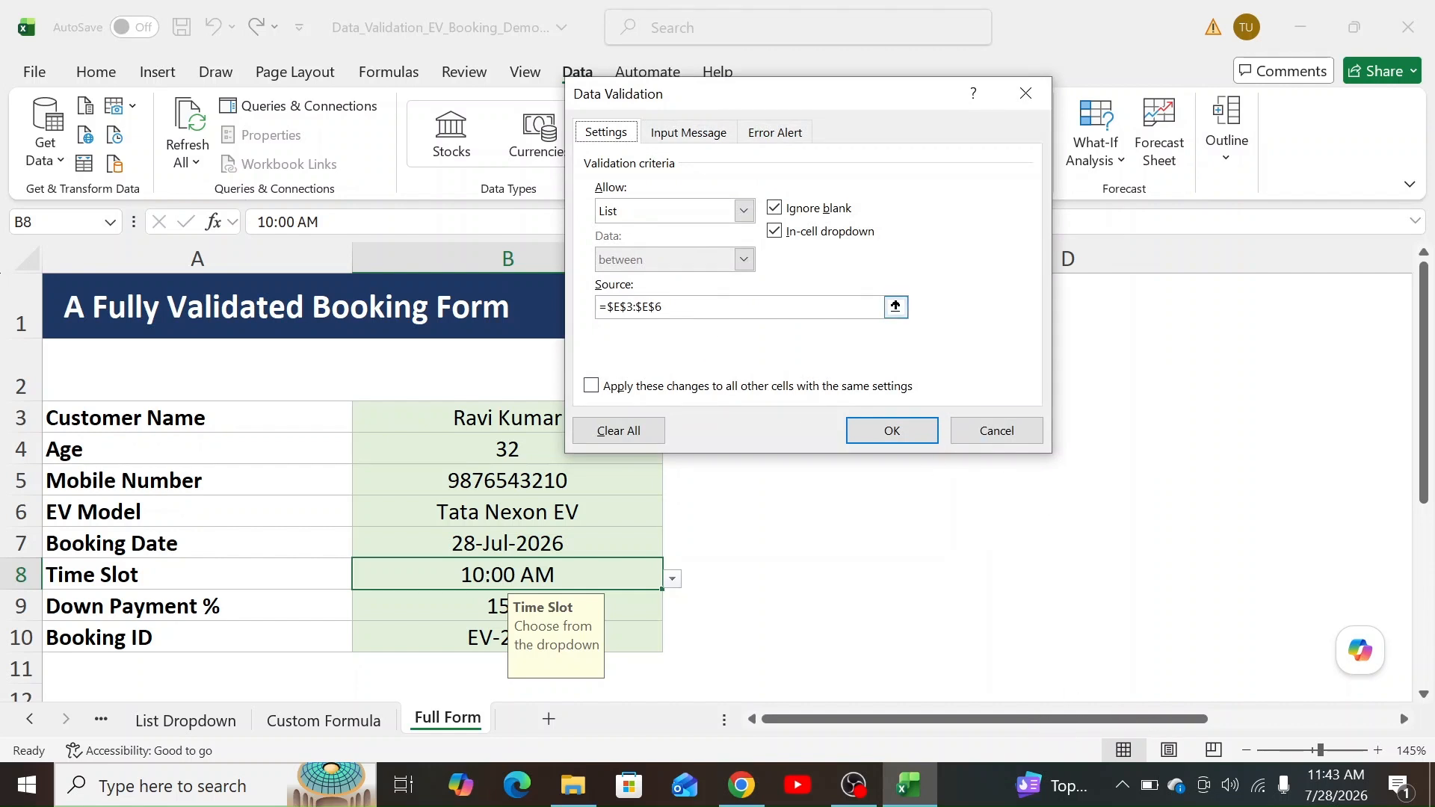
pyautogui.click(693, 307)
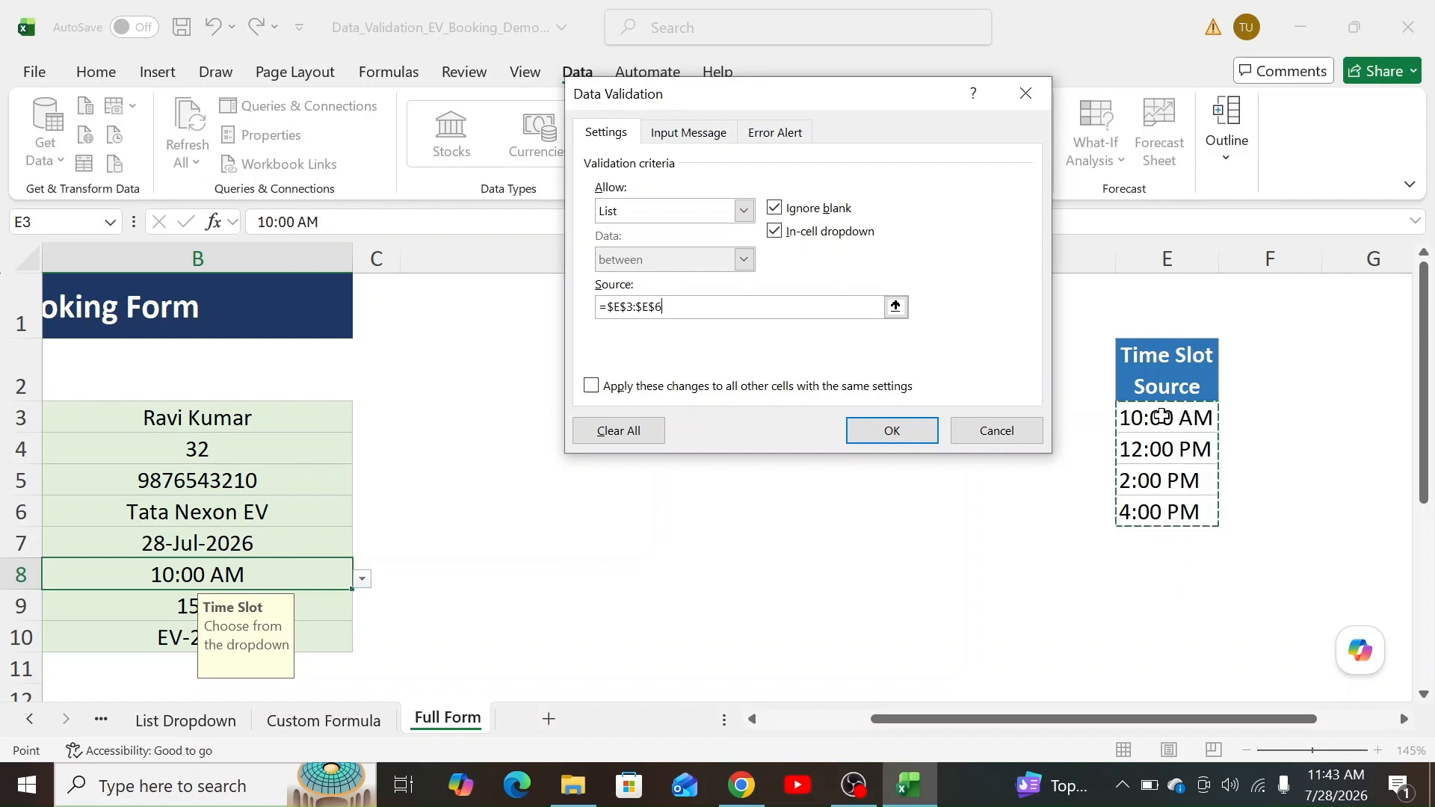
pyautogui.click(897, 434)
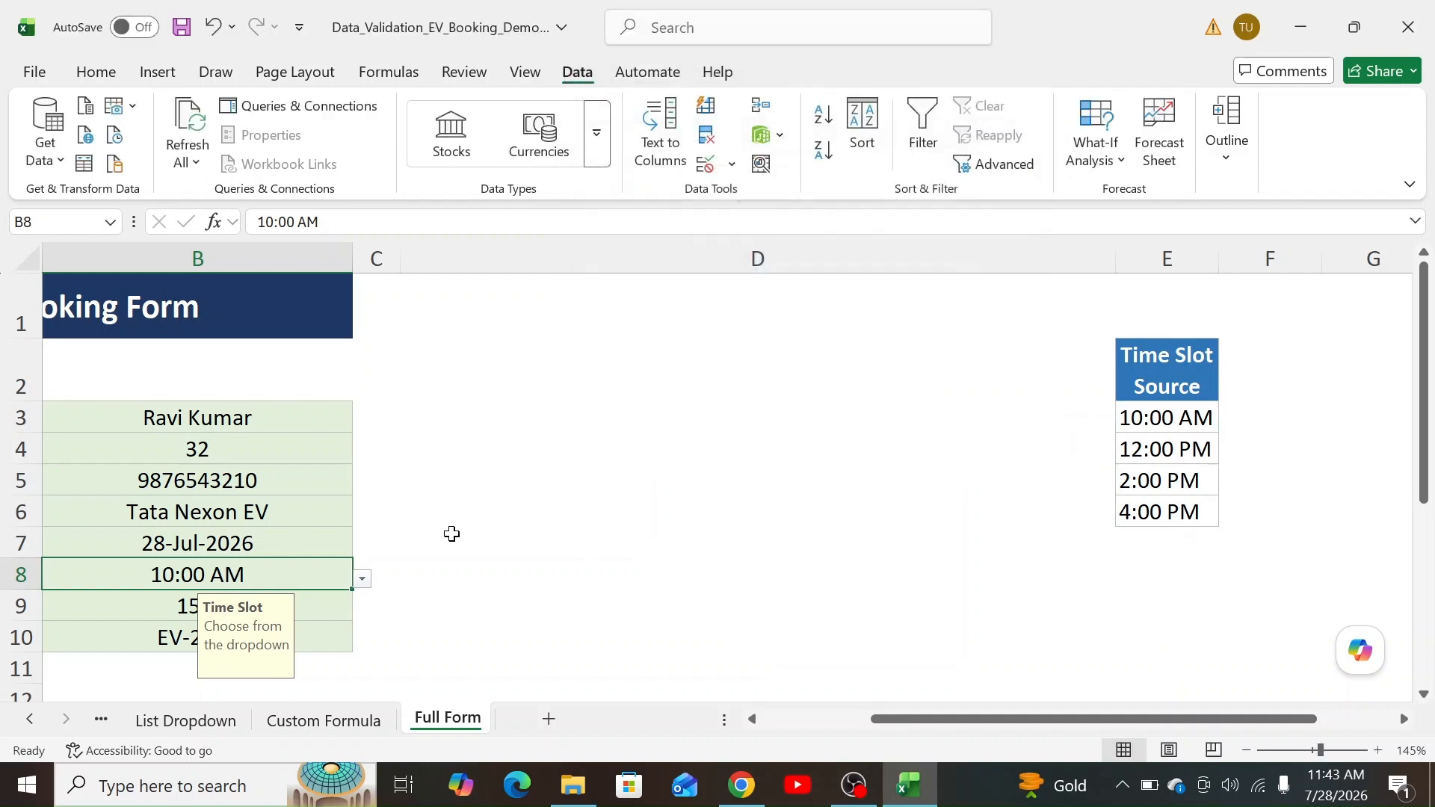
pyautogui.click(362, 580)
pyautogui.click(362, 580)
pyautogui.hscroll(-3, 592, 628)
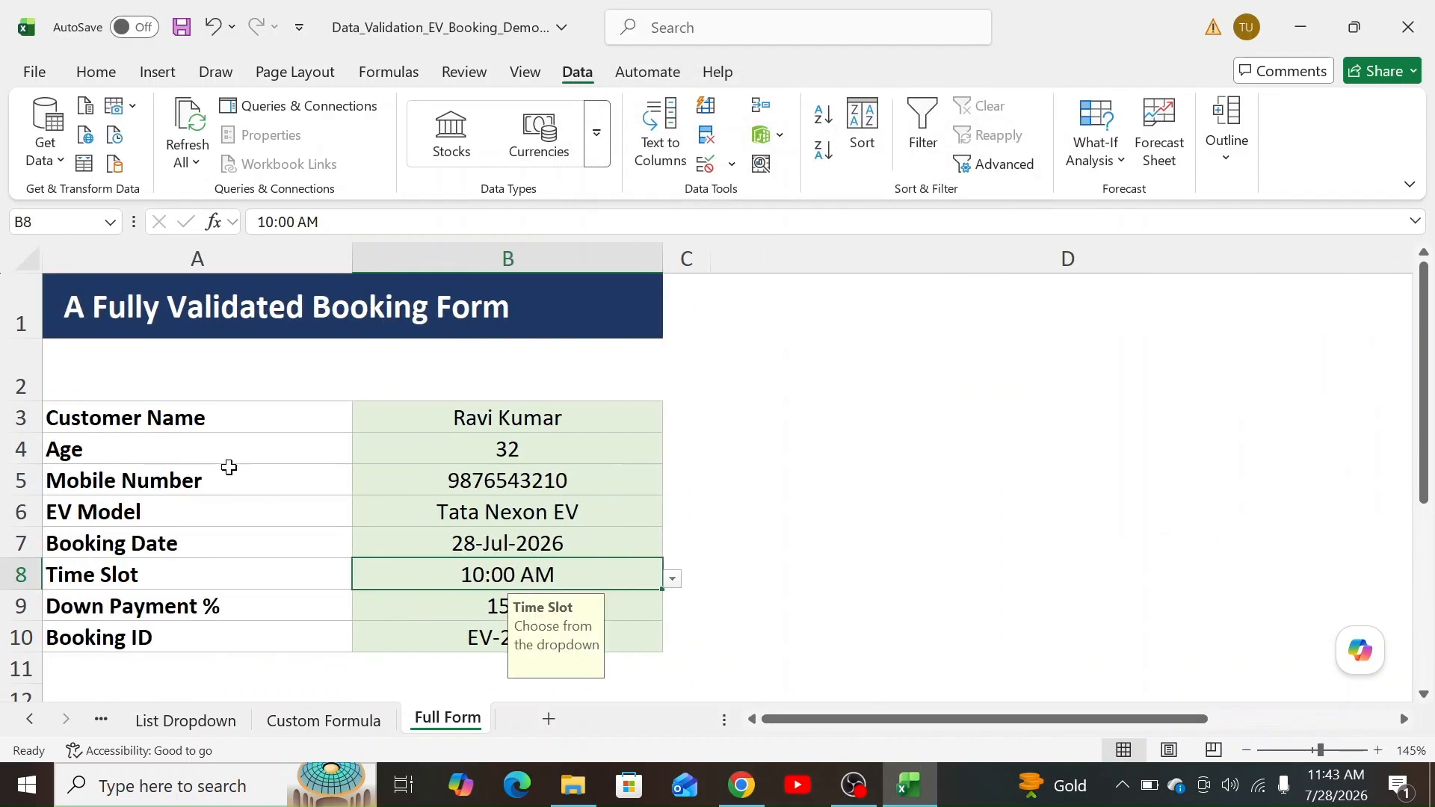
# Step: Test the validation of Down Payment % cell B9 with the entry 2, and cancel the entry
pyautogui.click(417, 607)
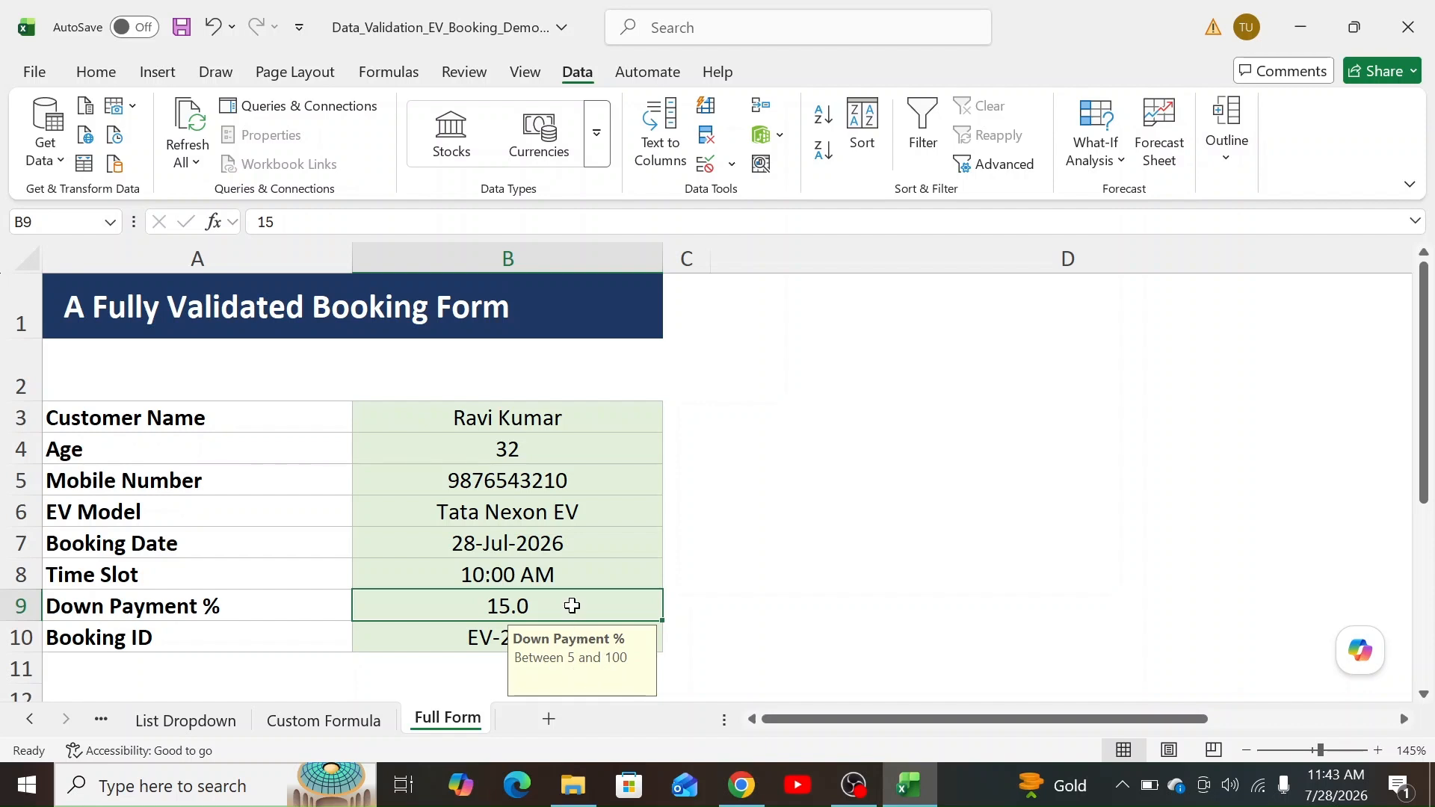
pyautogui.write('2')
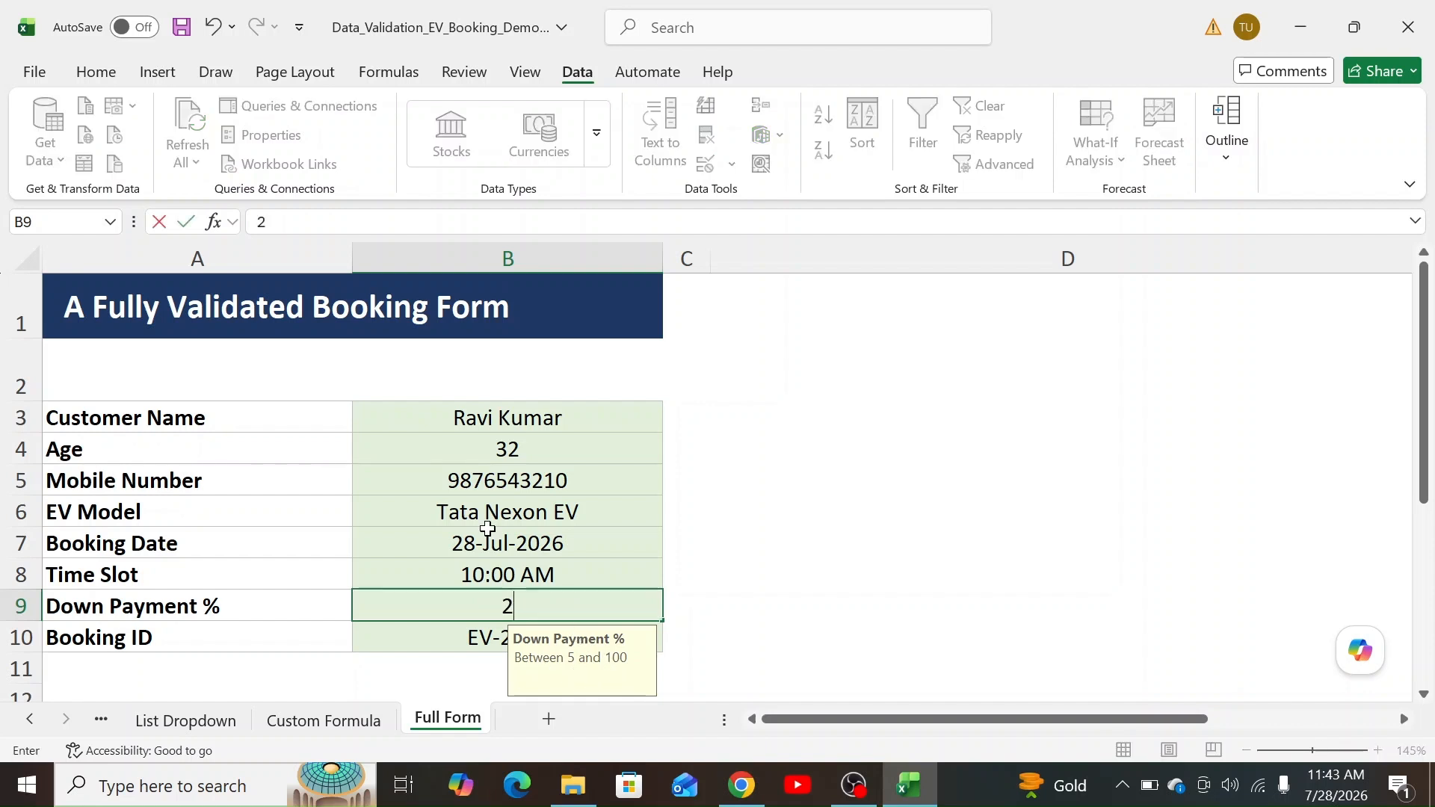
pyautogui.press('Return')
pyautogui.press('Escape')
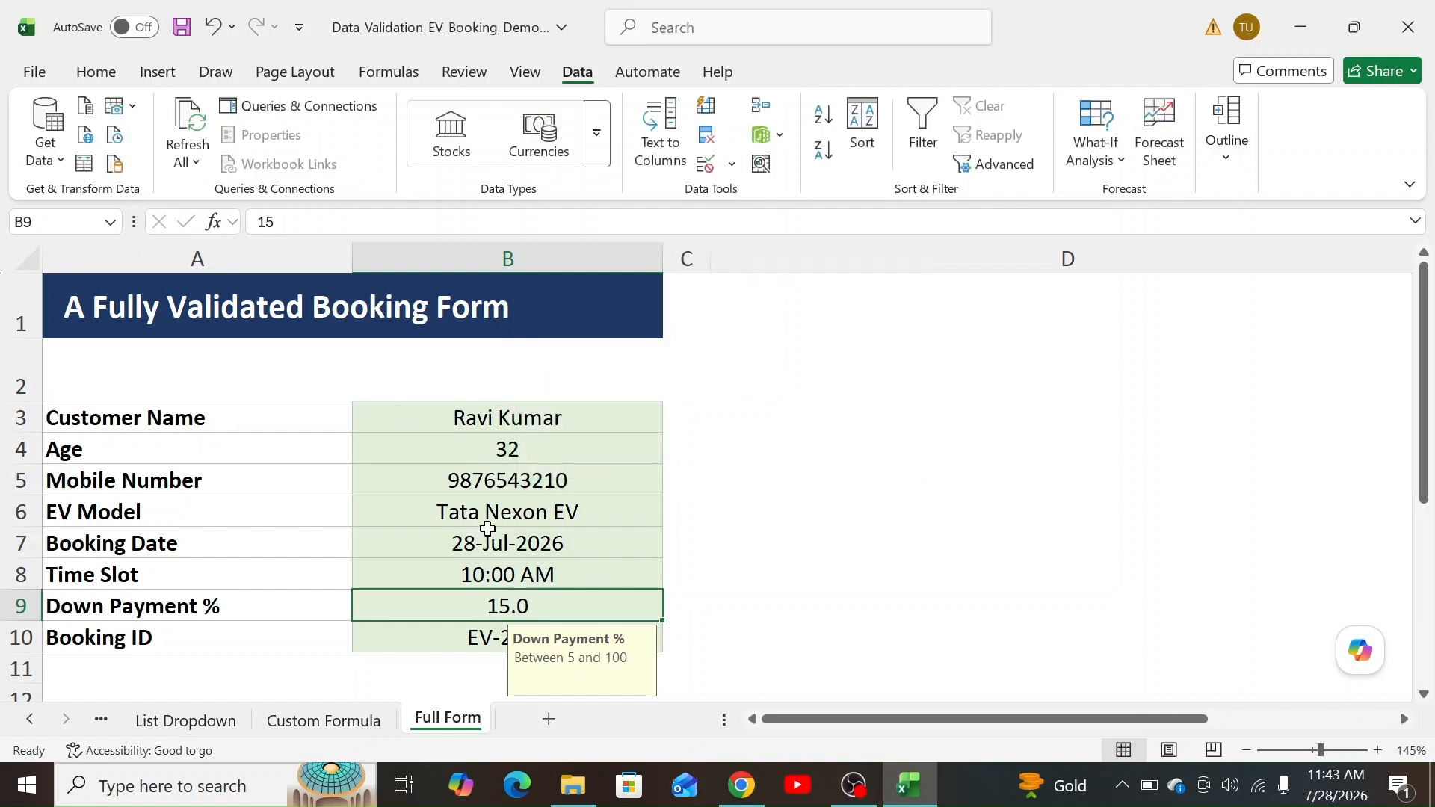
# Step: Review the decimal rule, input message and error alert of Down Payment % cell B9
pyautogui.click(704, 164)
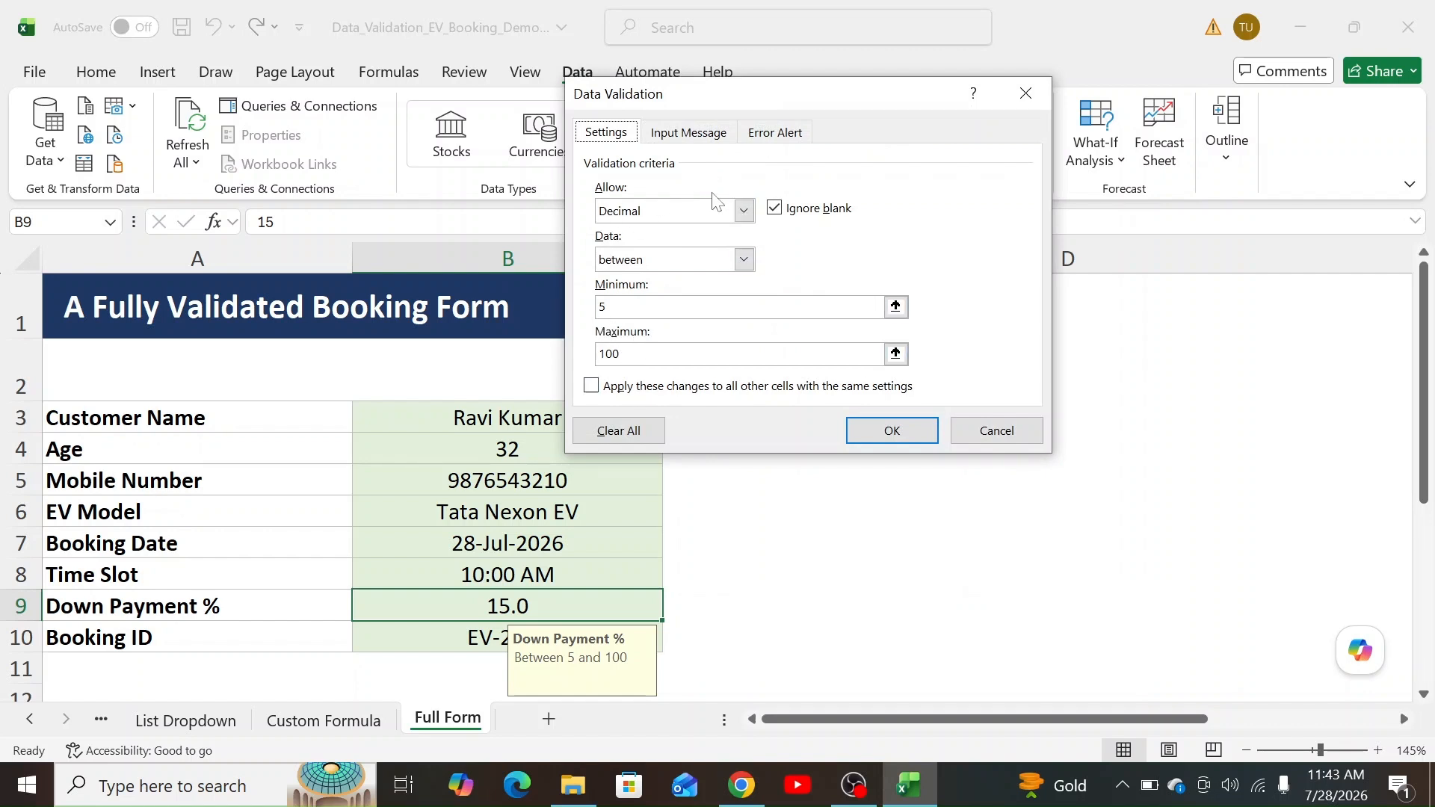
pyautogui.click(720, 217)
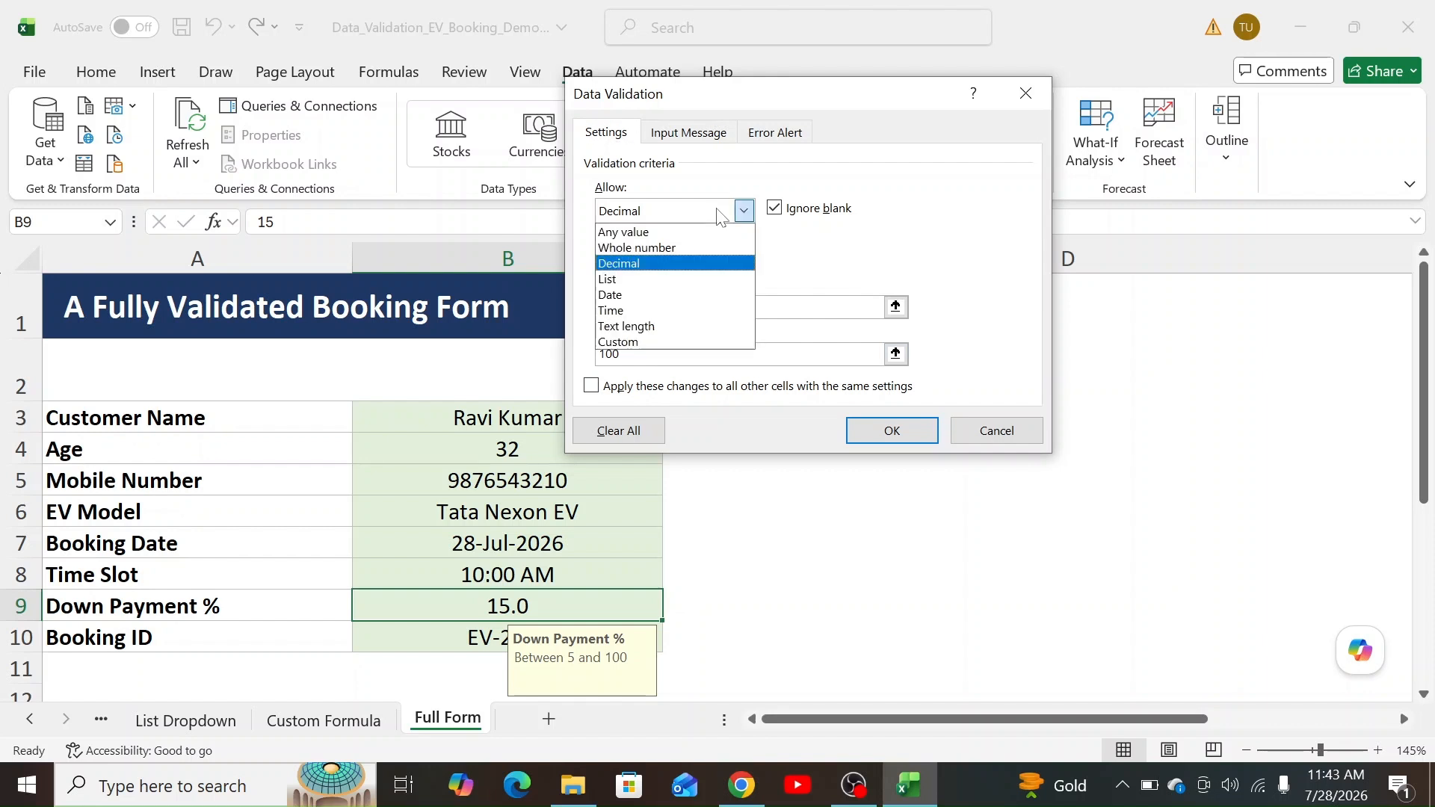
pyautogui.click(720, 216)
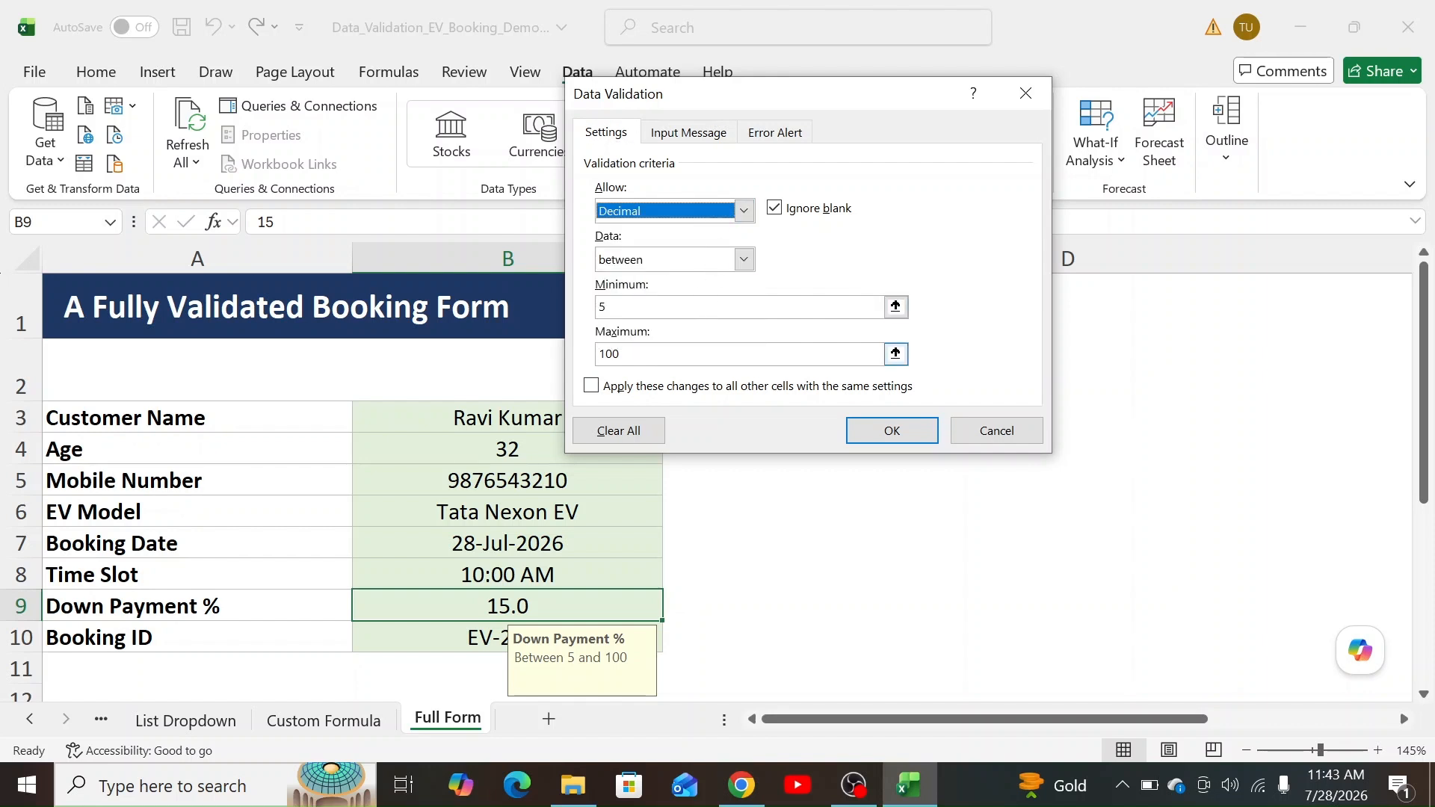
pyautogui.click(684, 135)
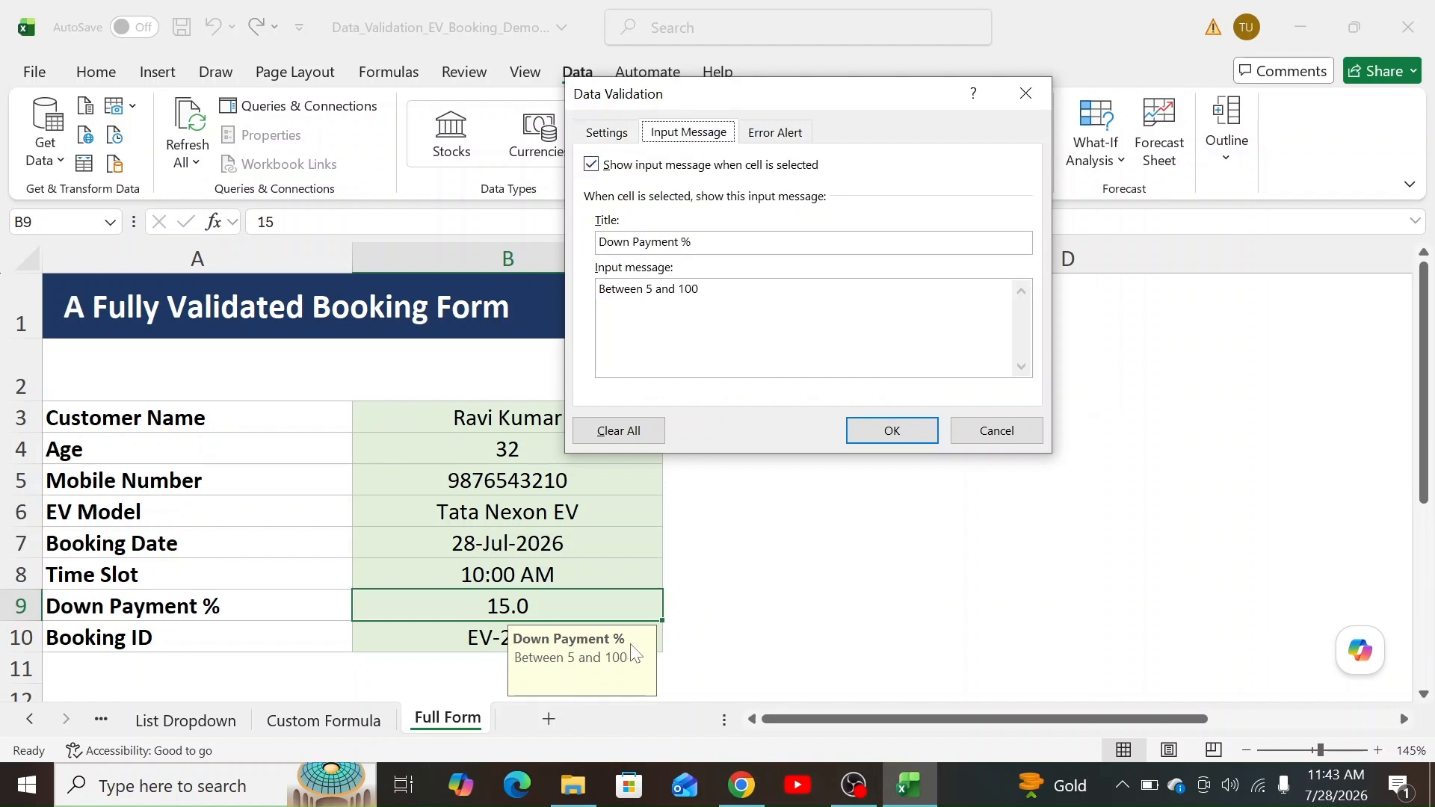
pyautogui.click(759, 138)
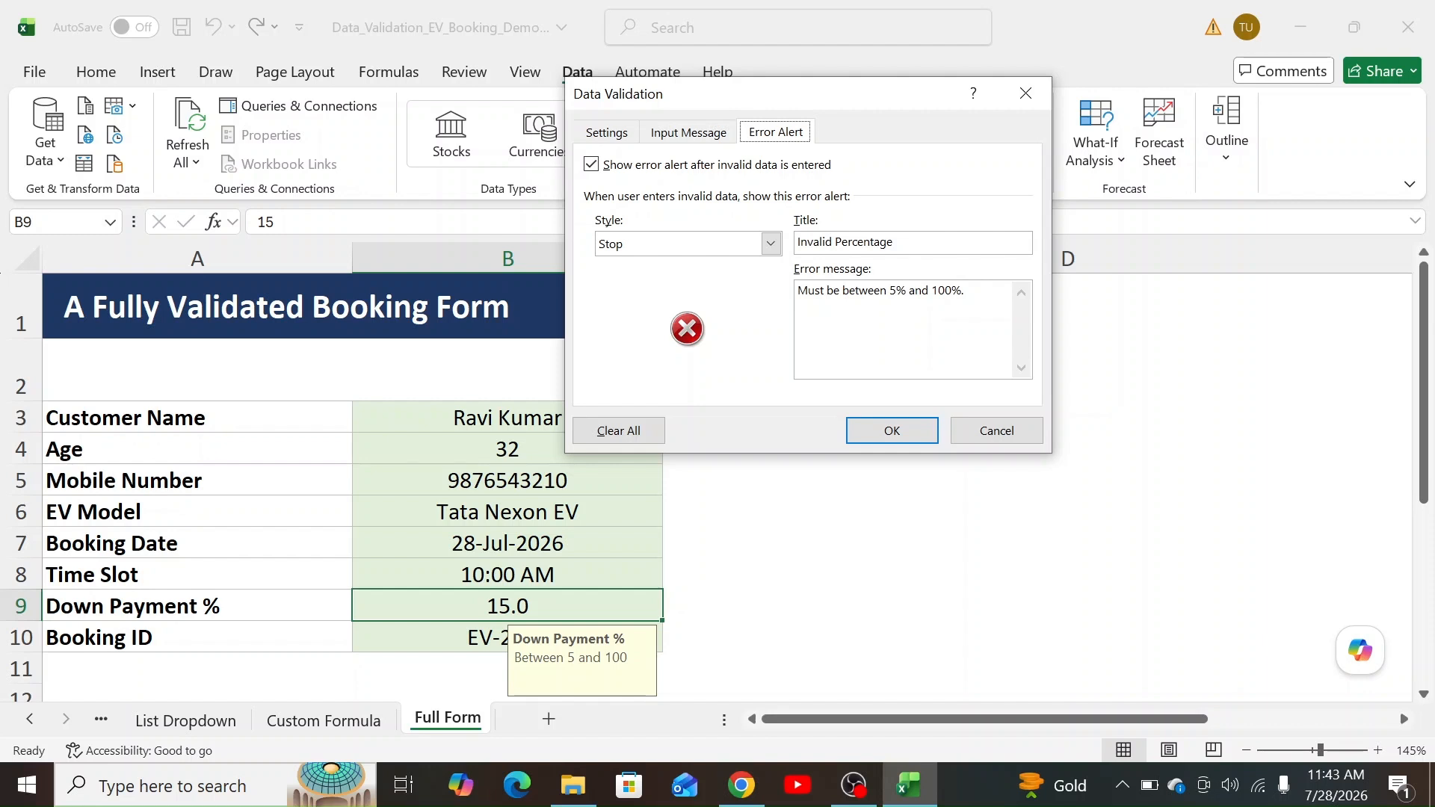
pyautogui.press('Return')
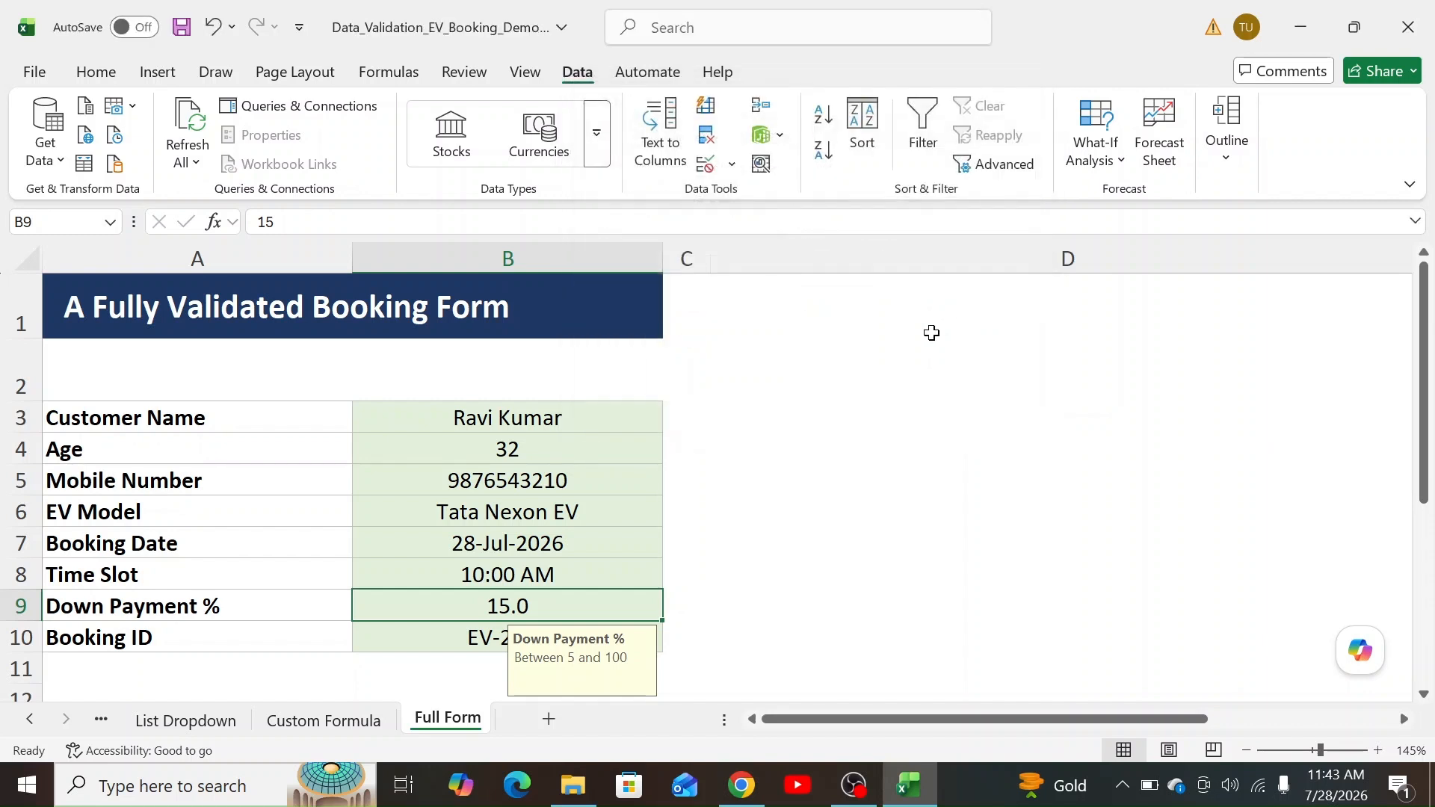
# Step: Examine the custom validation formula of Booking ID cell B10
pyautogui.scroll(-1, 564, 481)
pyautogui.click(447, 541)
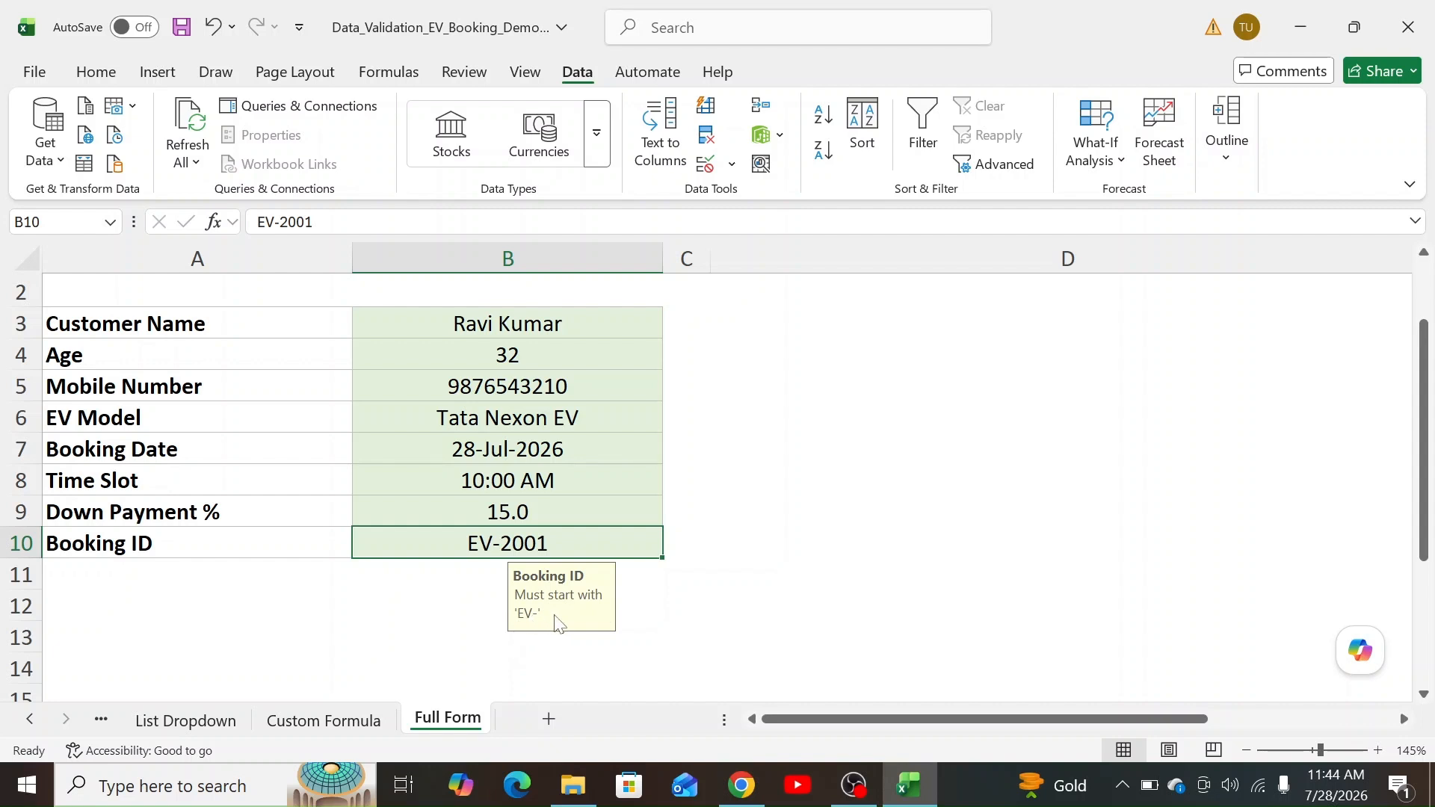
pyautogui.click(710, 166)
pyautogui.click(609, 133)
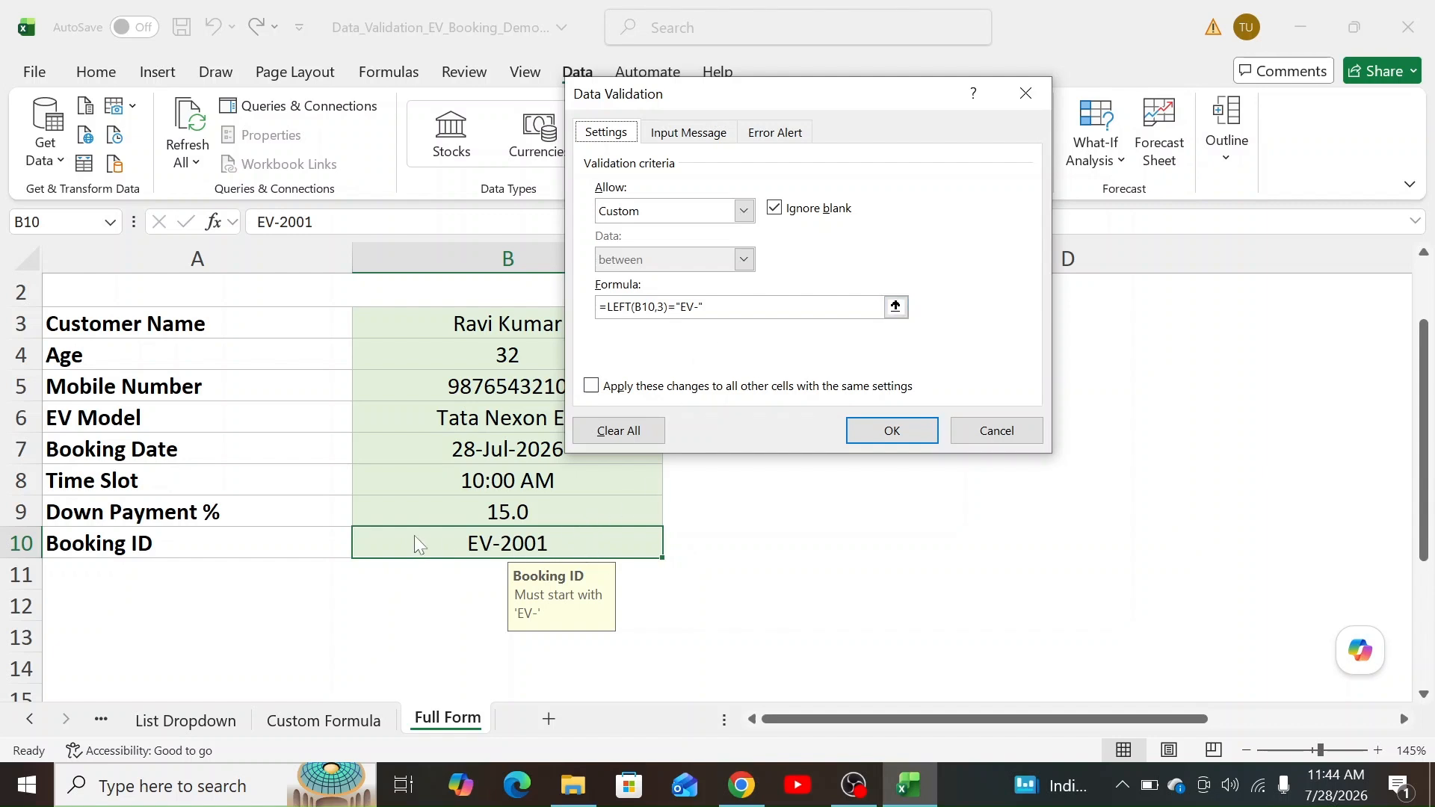
pyautogui.press('Return')
# Step: Test the error alert of Booking ID cell B10 by replacing the ID's first letter with "g", and cancel the entry
pyautogui.doubleClick(479, 545)
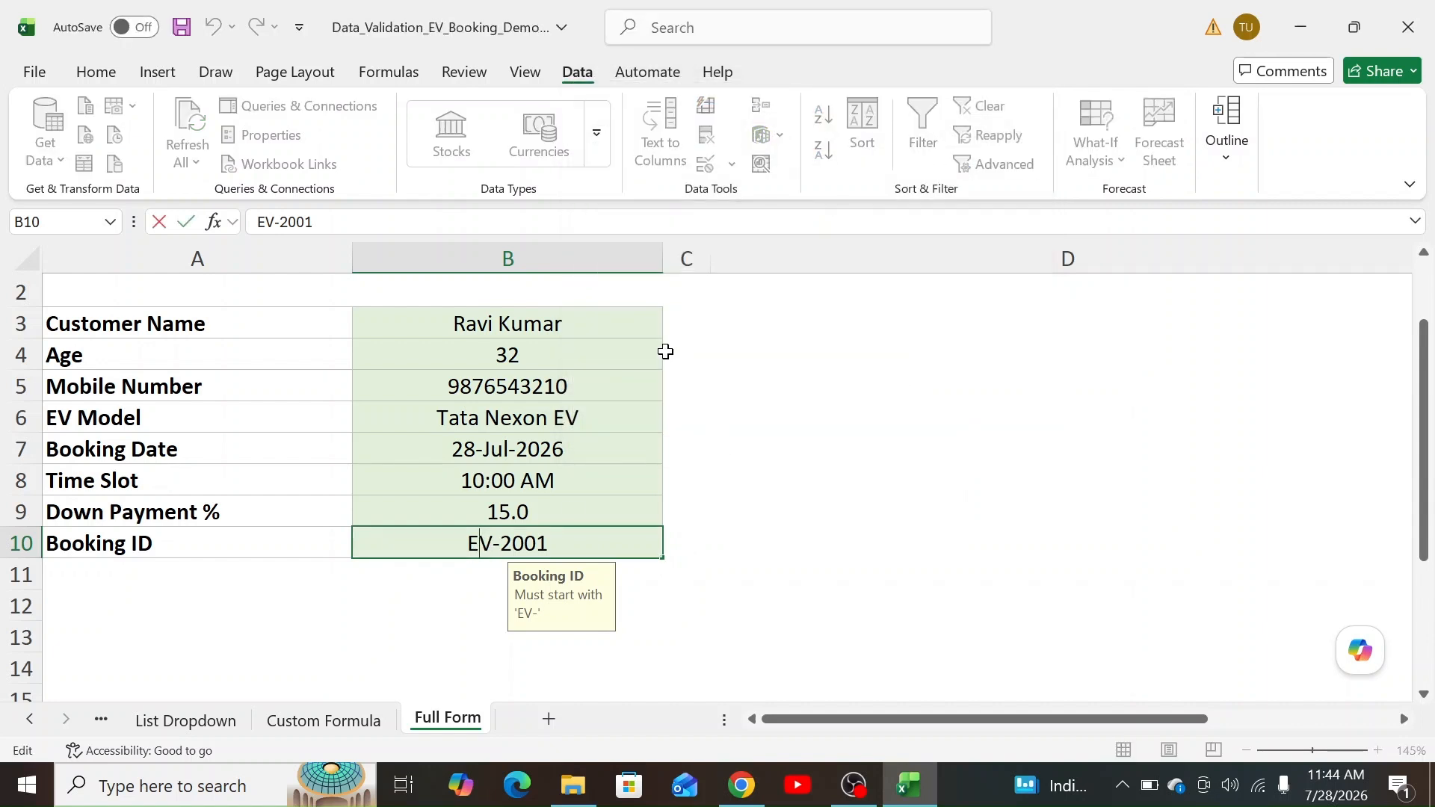
pyautogui.press('BackSpace')
pyautogui.write('g')
pyautogui.press('Return')
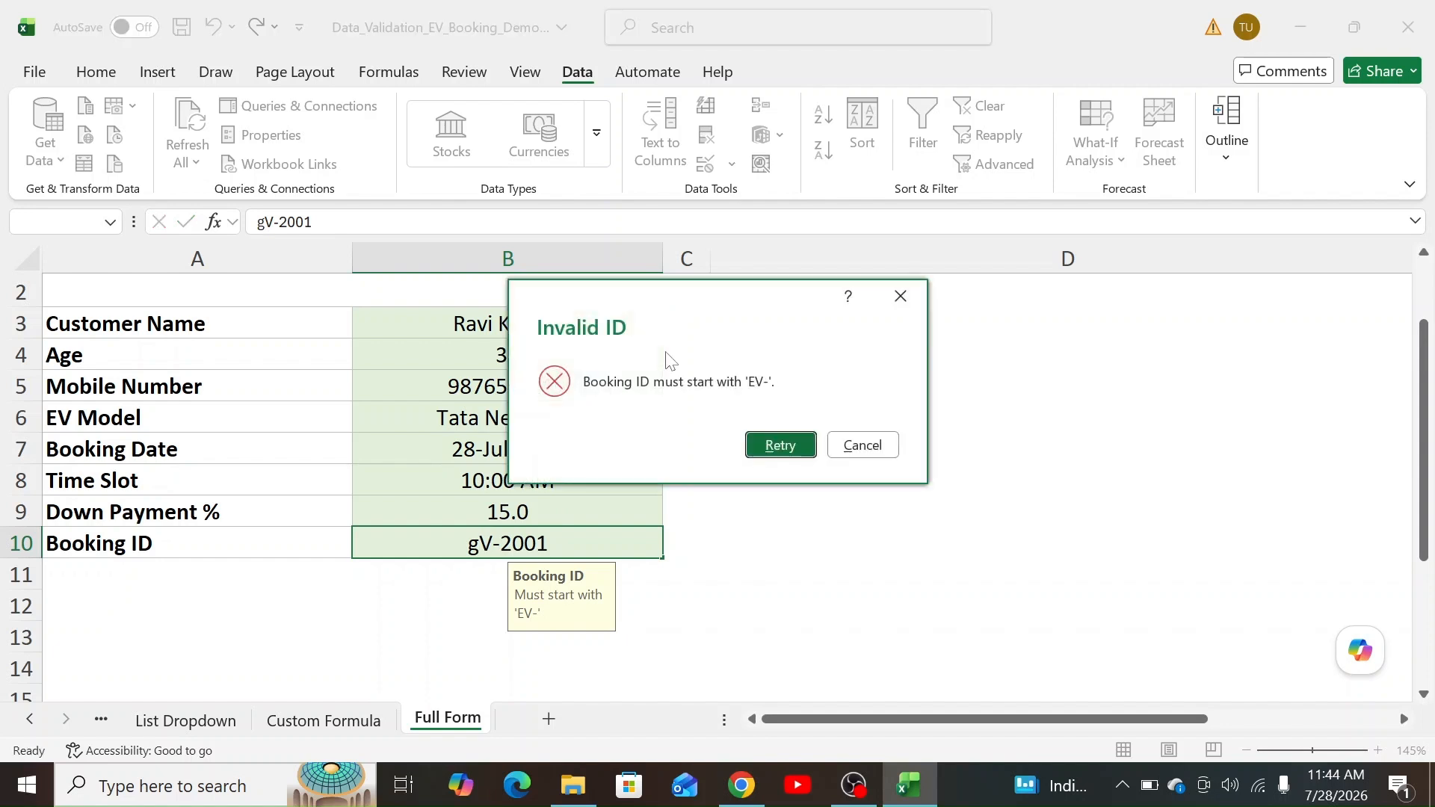
pyautogui.press('Escape')
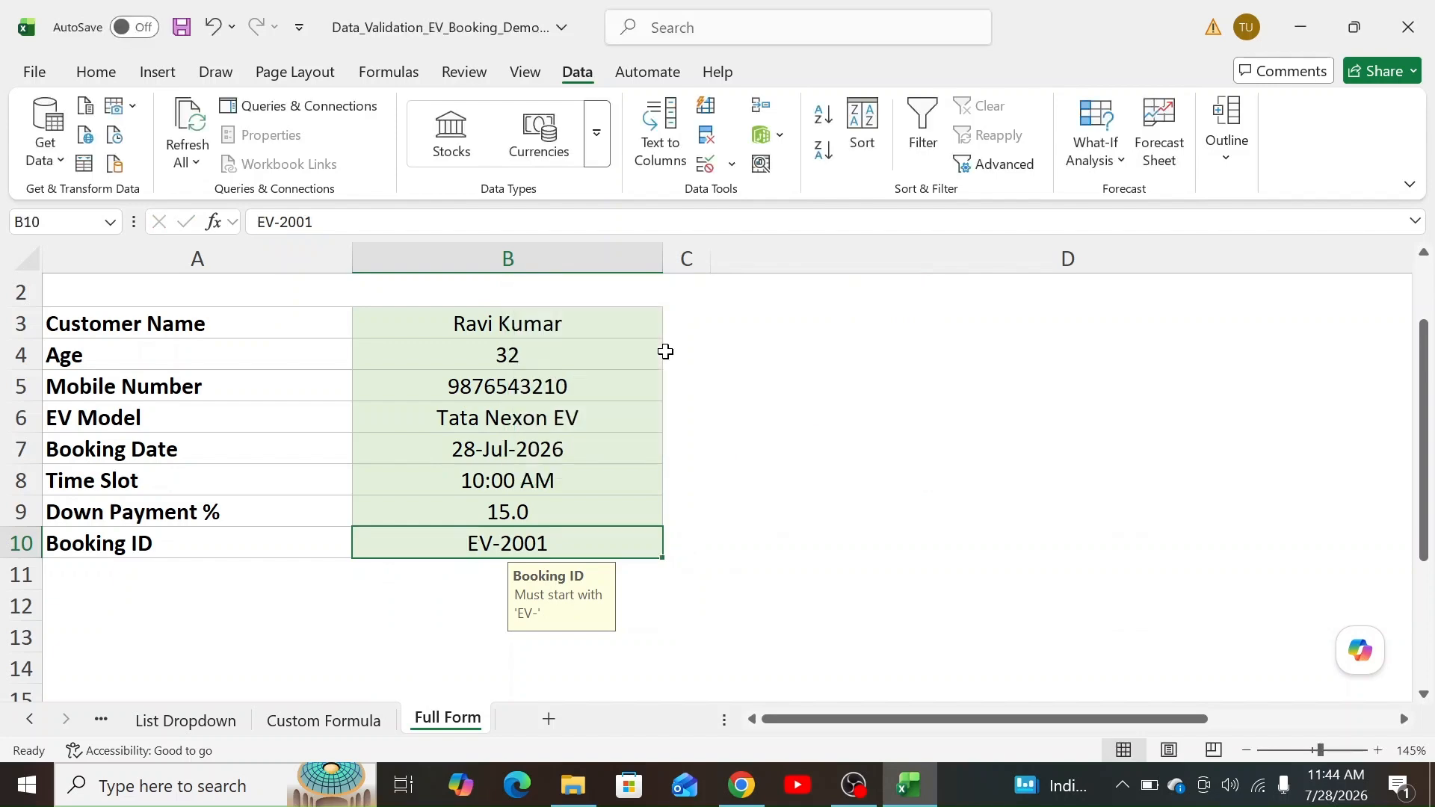